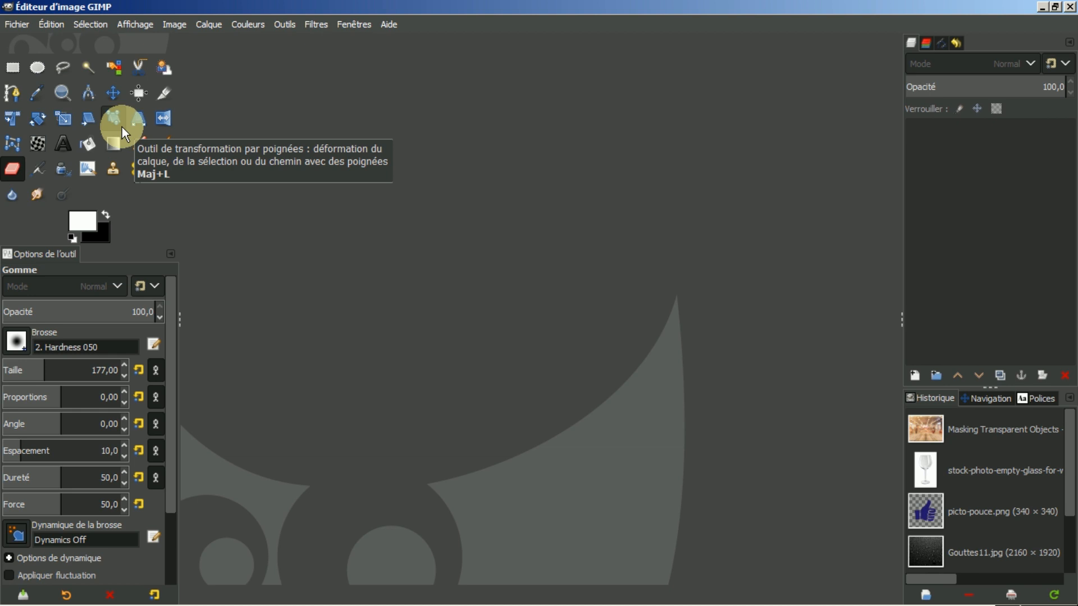
Open the recent Masking Transparent Objects background image and the stock-photo-empty-glass image.
left_click(983, 426)
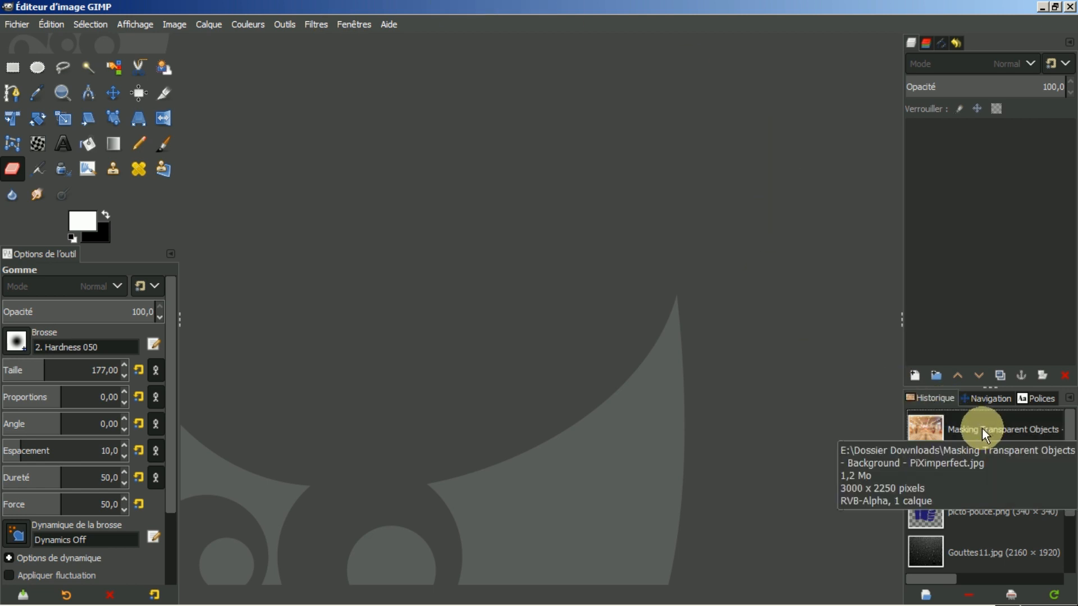
double_click(981, 427)
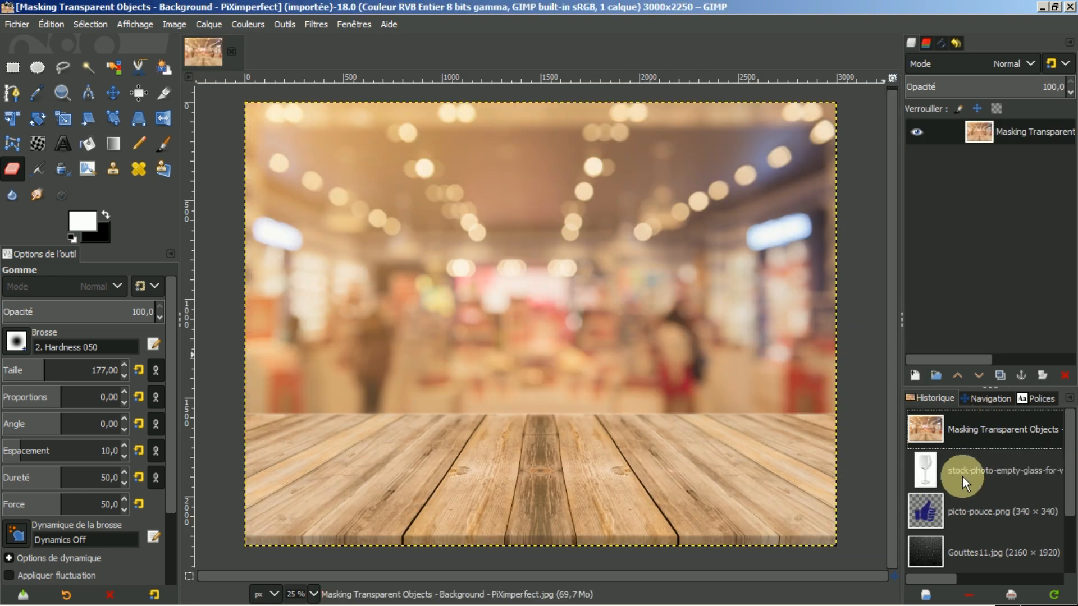
left_click(962, 477)
double_click(962, 478)
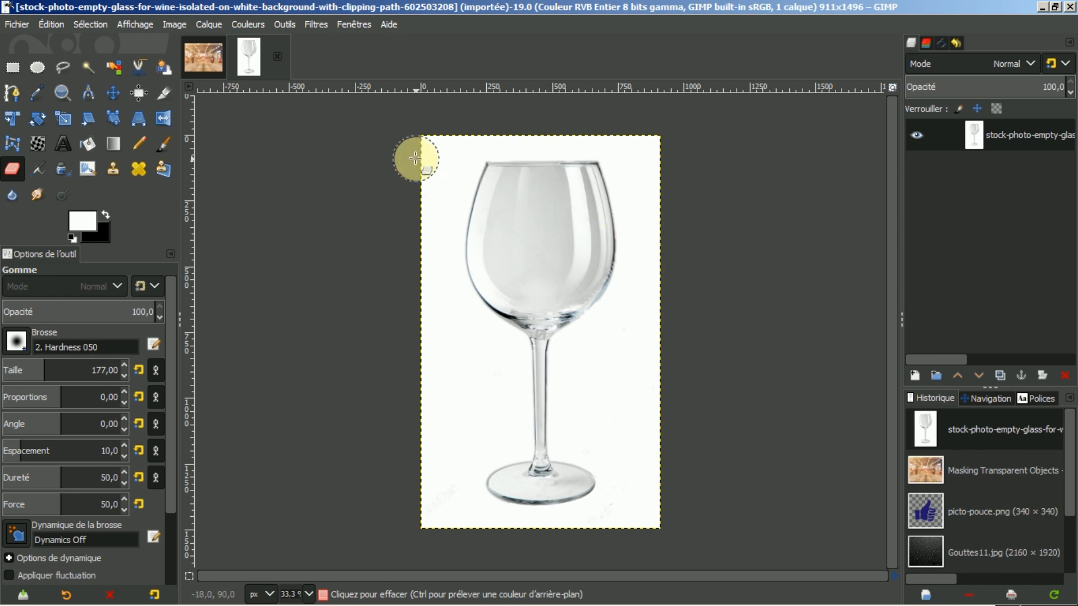
Copy the wine glass image into the background image and turn the pasted floating selection into a new layer.
left_click(51, 24)
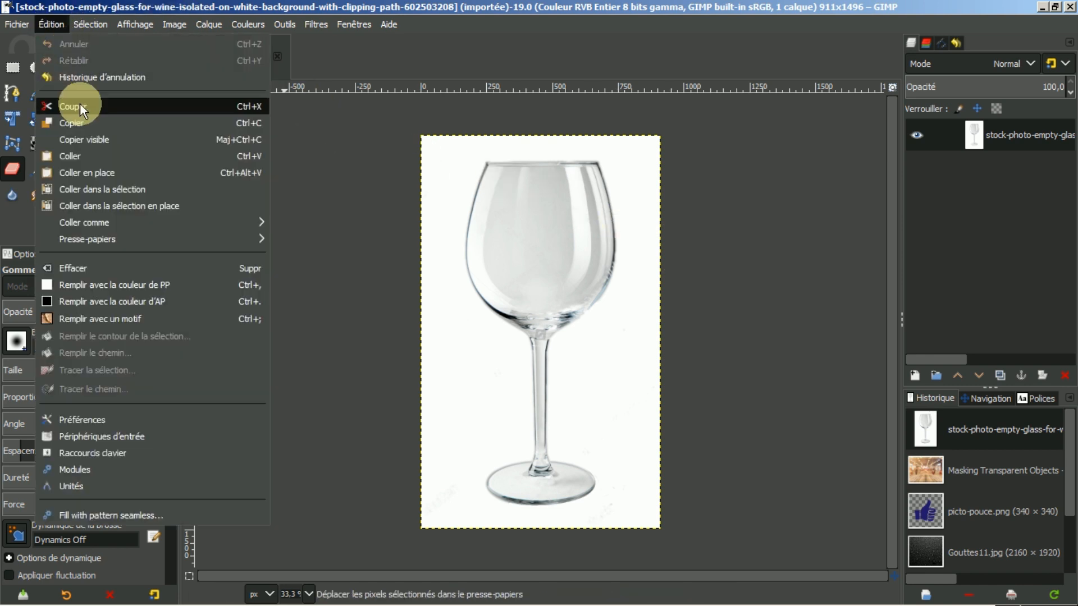
left_click(77, 124)
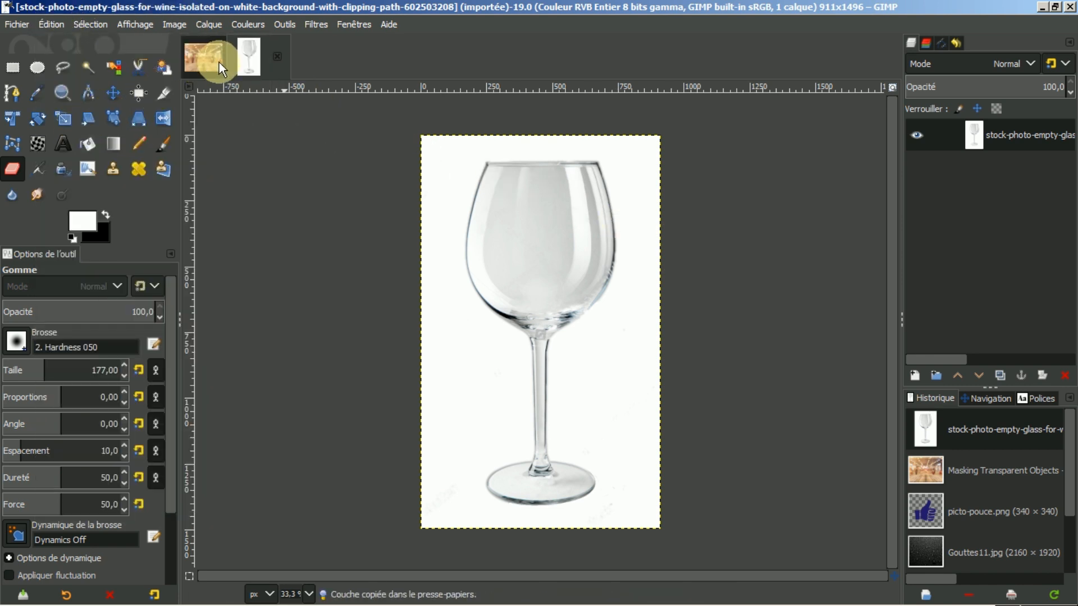
left_click(204, 56)
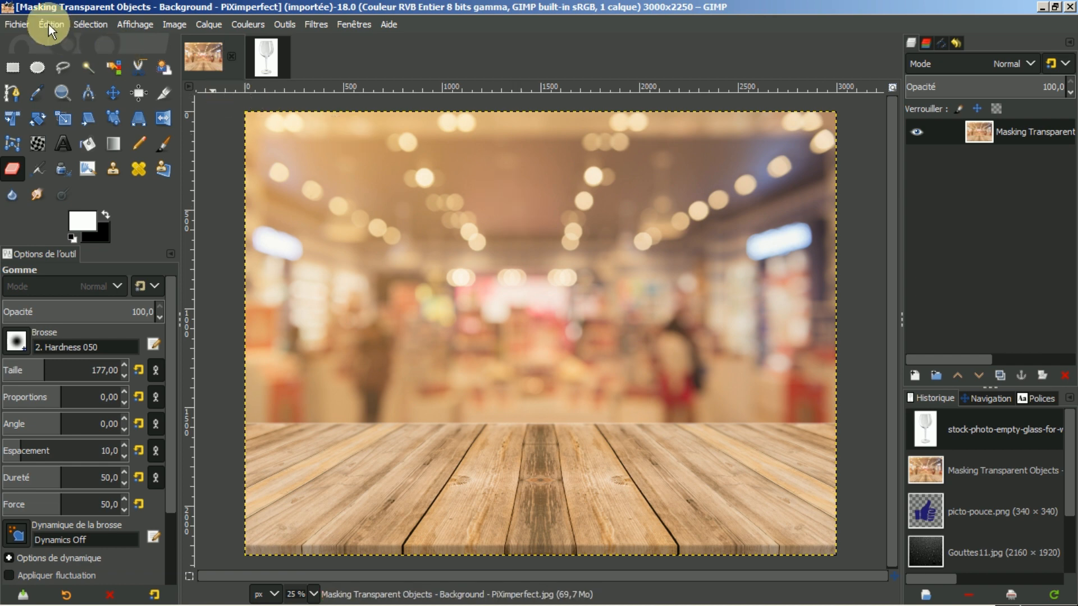
left_click(48, 25)
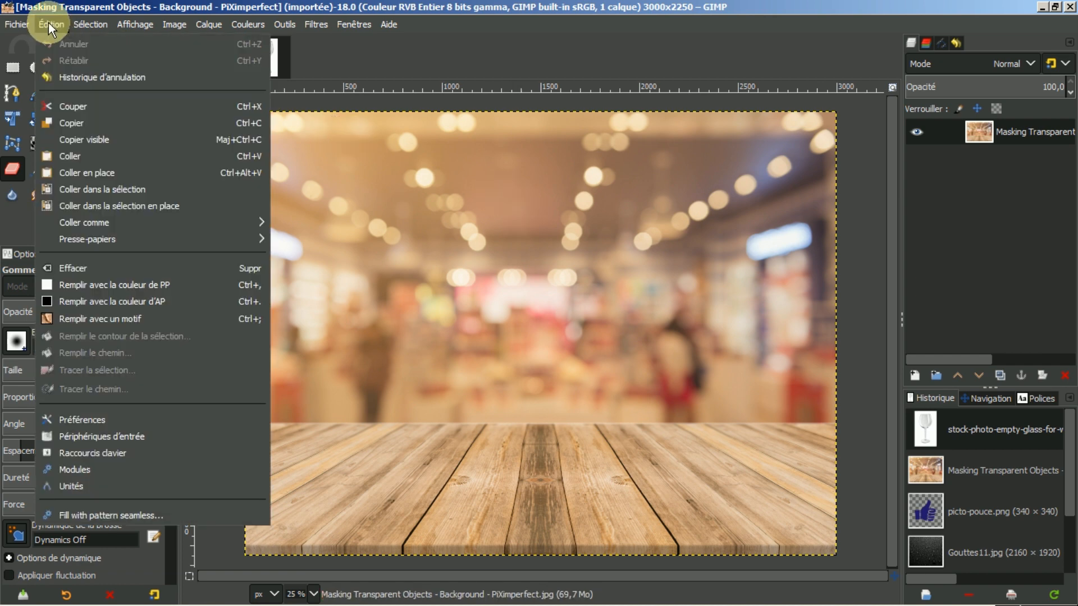
left_click(64, 156)
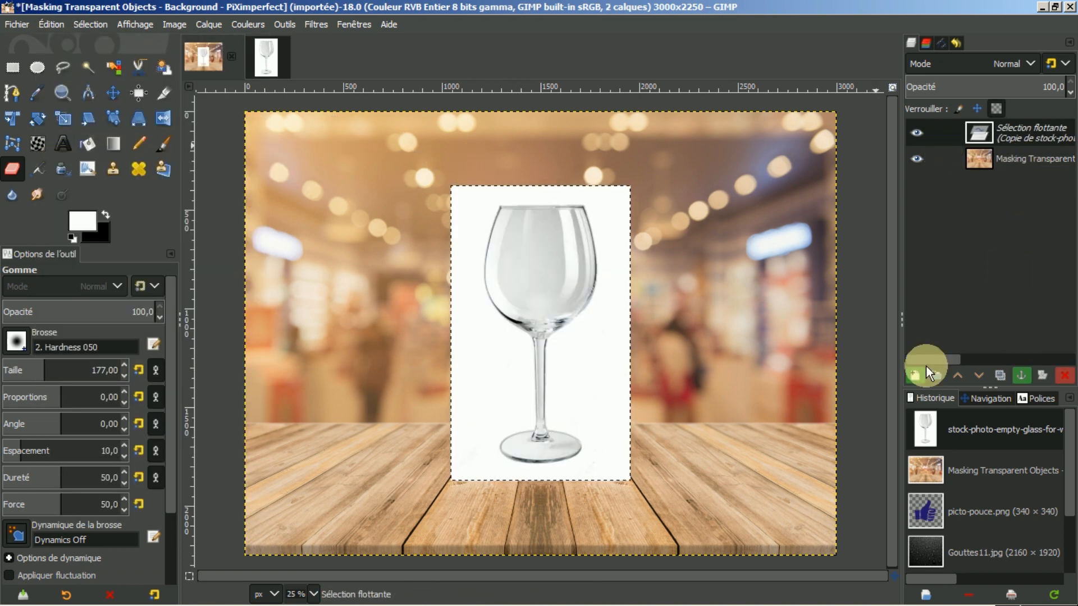
left_click(913, 377)
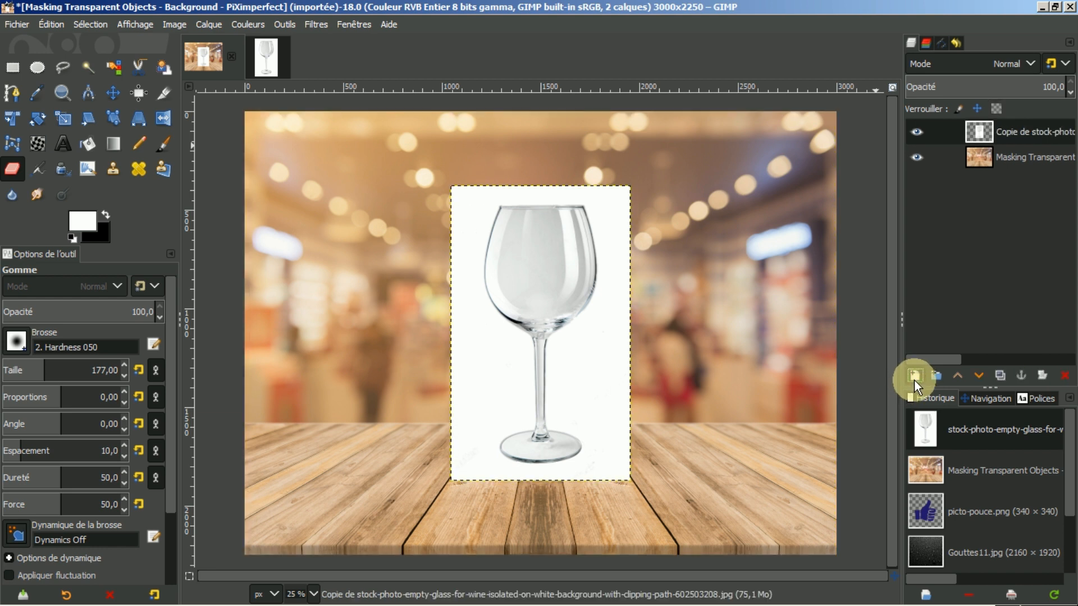
Rename the pasted glass layer to verre and expand it to the image dimensions.
double_click(1015, 131)
type("verre")
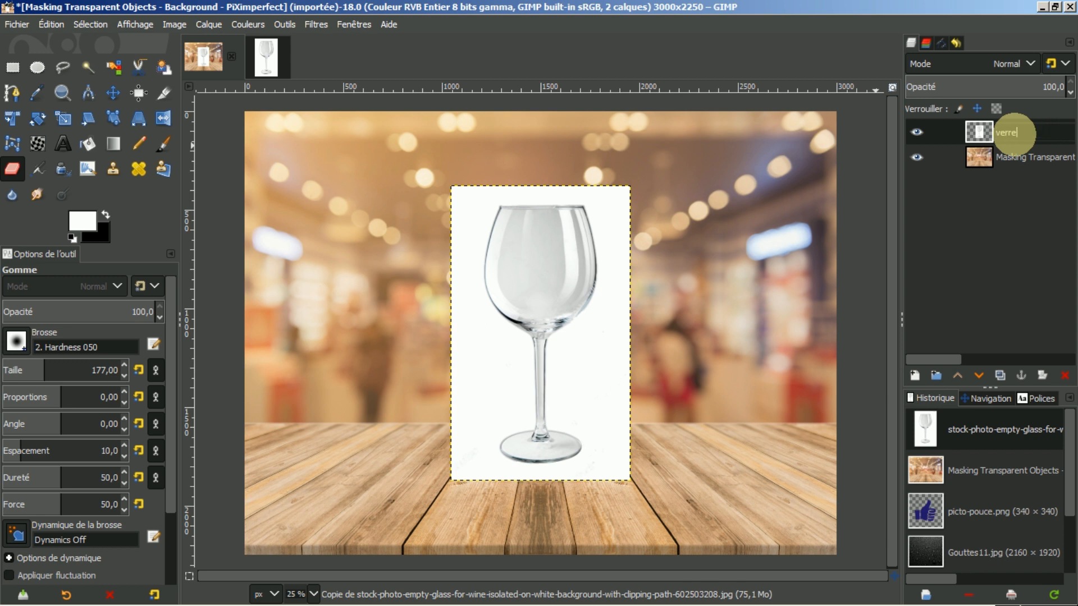
key("Return")
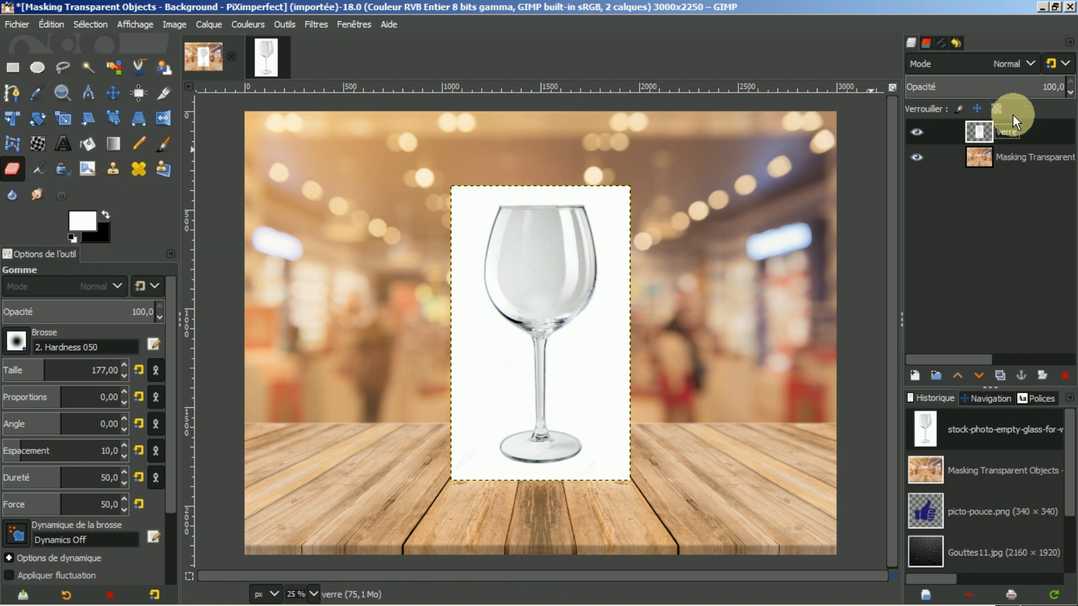
right_click(979, 130)
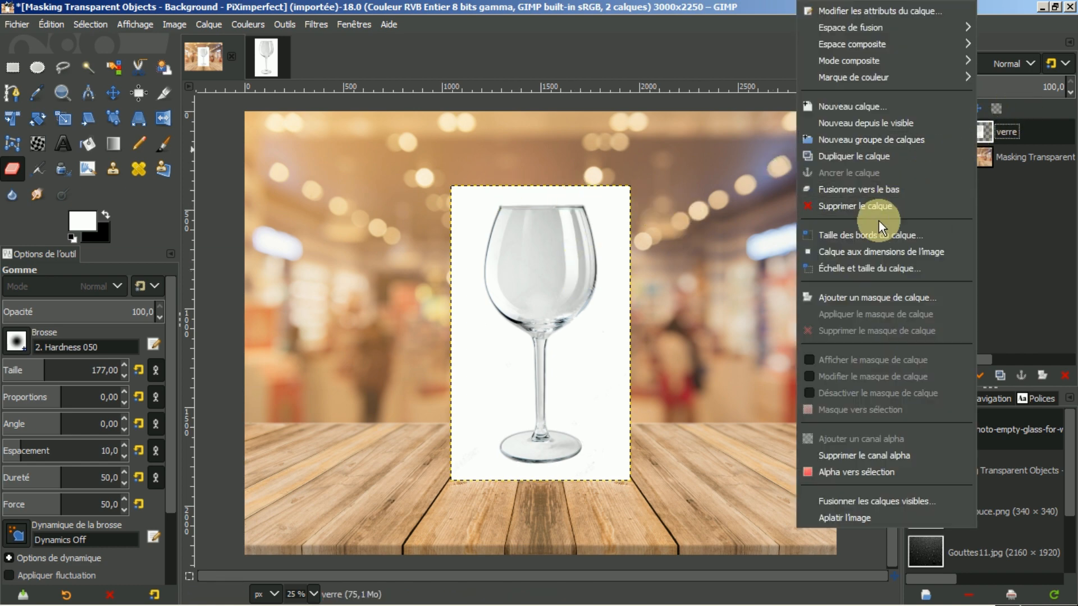
left_click(846, 255)
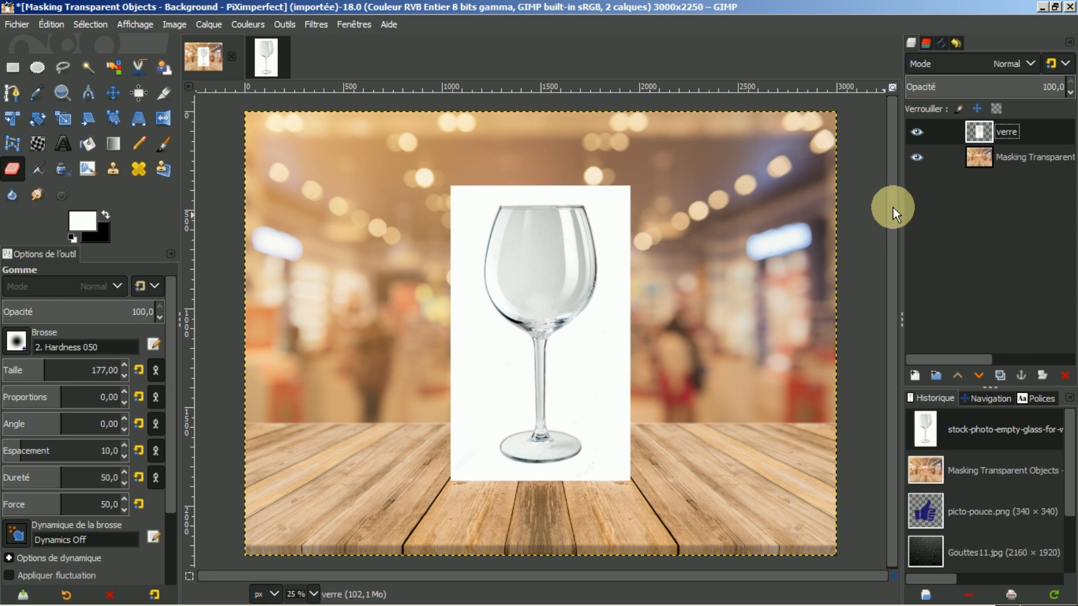
Set the blend mode of the verre layer to Multiplier.
left_click(1033, 63)
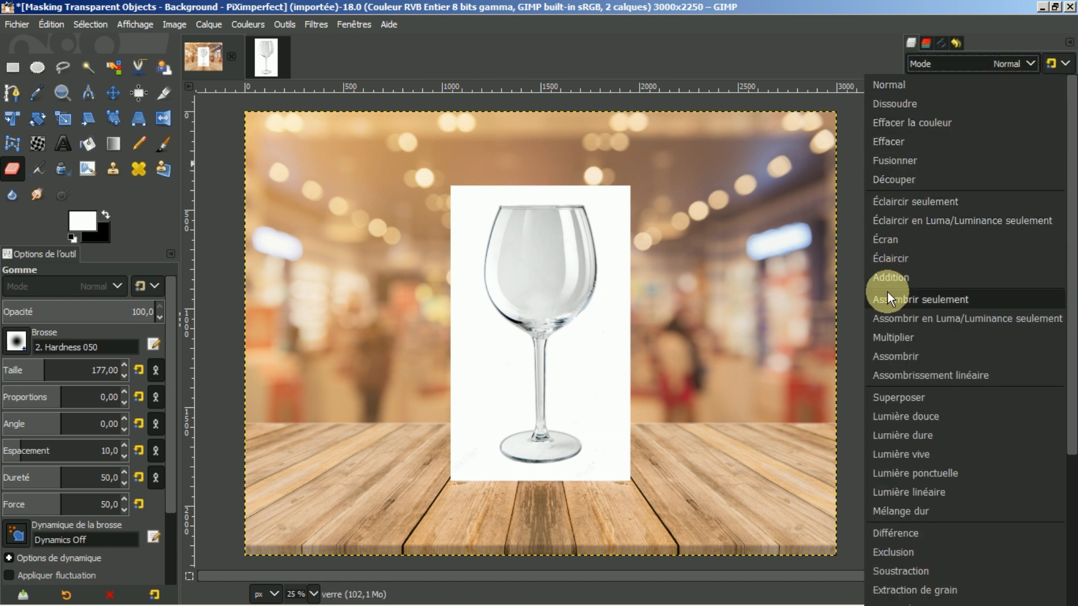
left_click(887, 335)
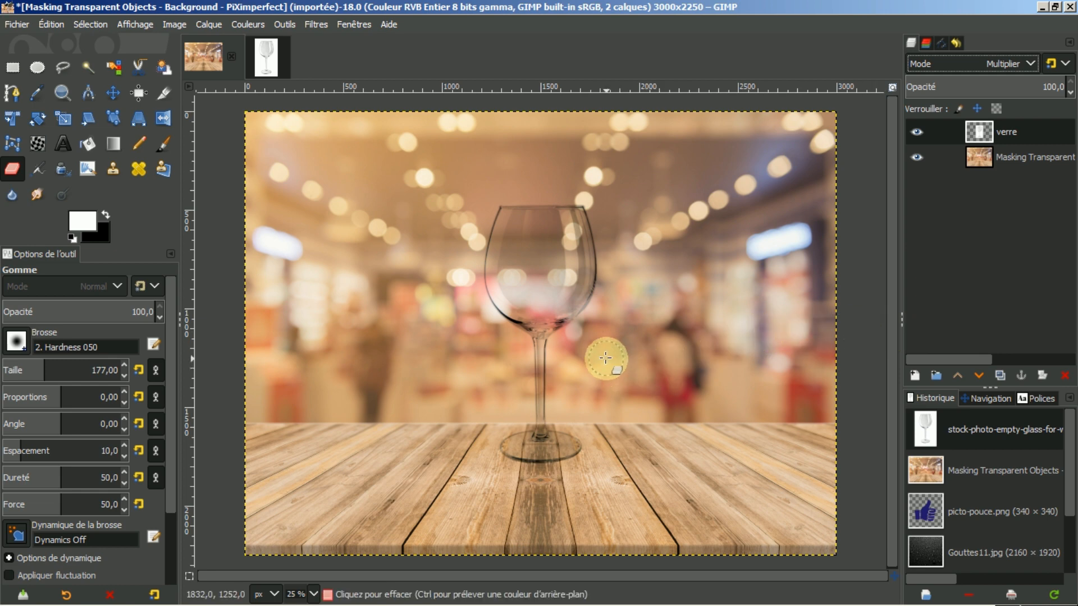
scroll(597, 358, "up", 1)
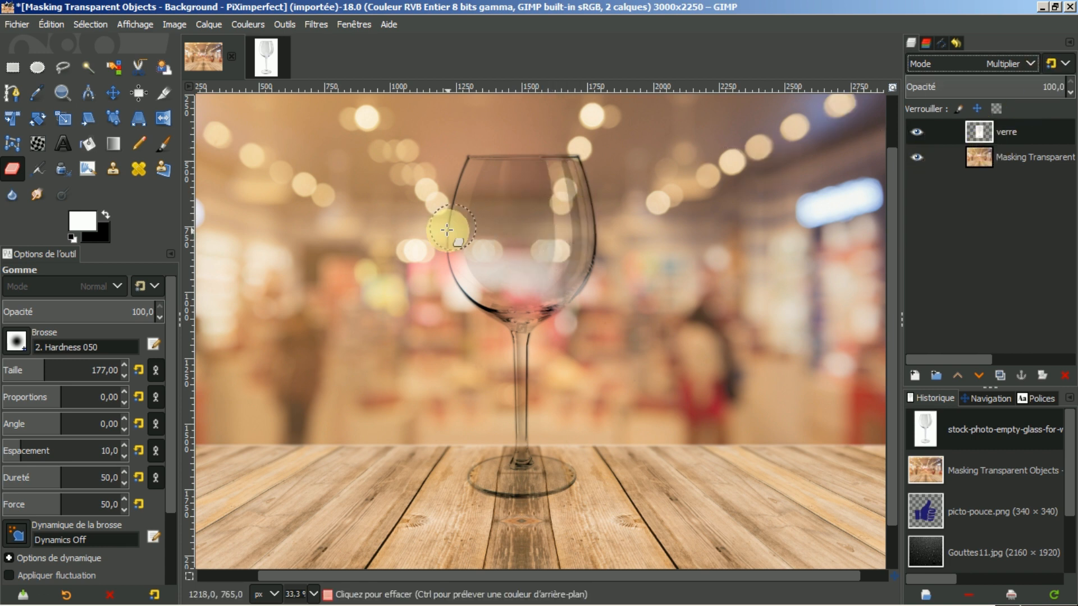
Duplicate the verre layer and set the copy's opacity to 40.
left_click(1002, 376)
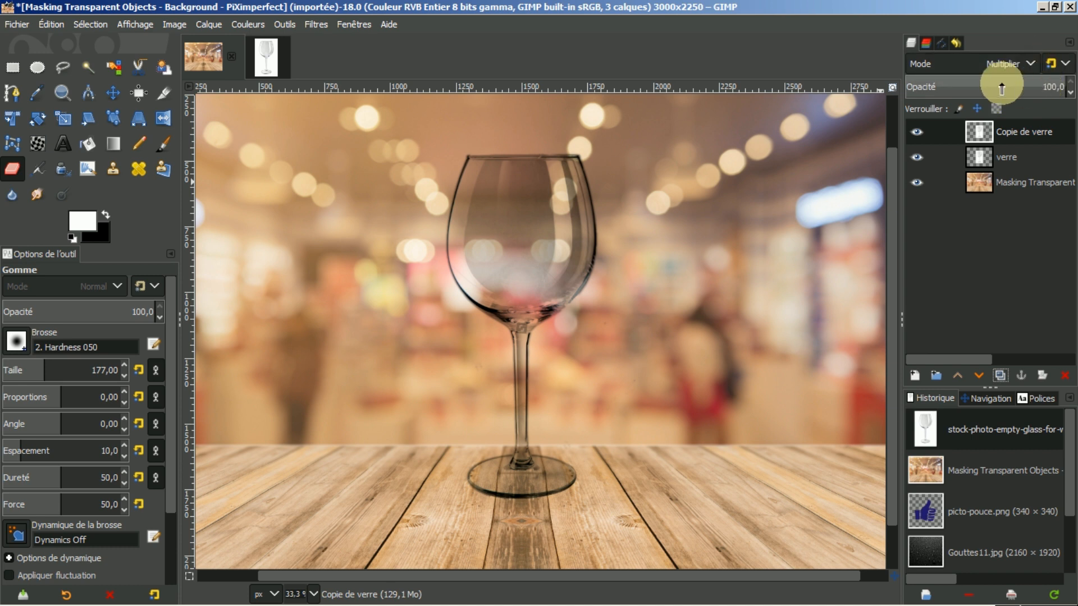
double_click(1044, 87)
type("4")
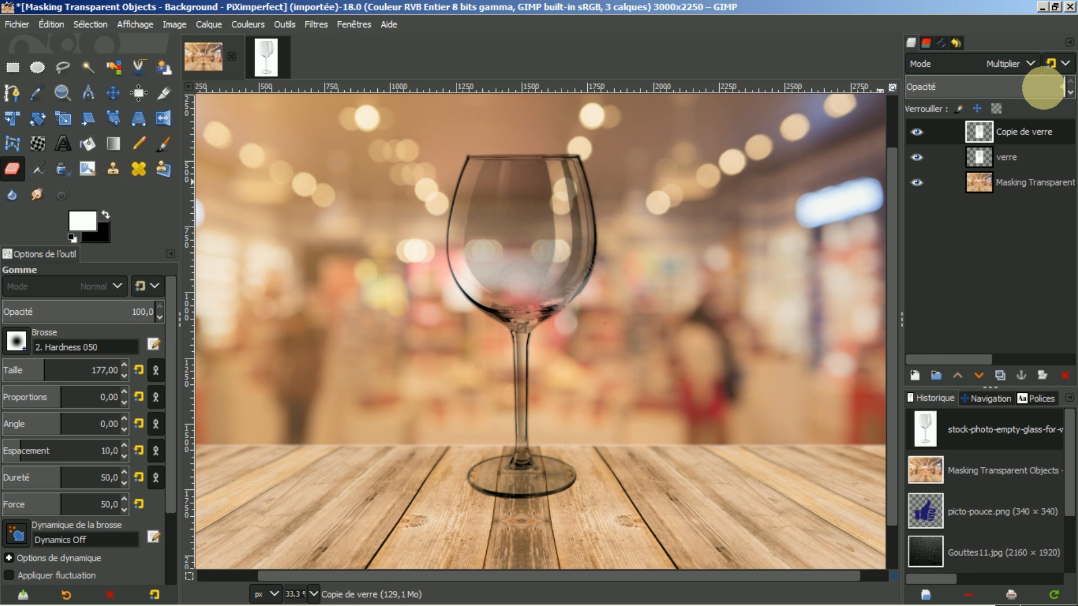
type("0")
key("Return")
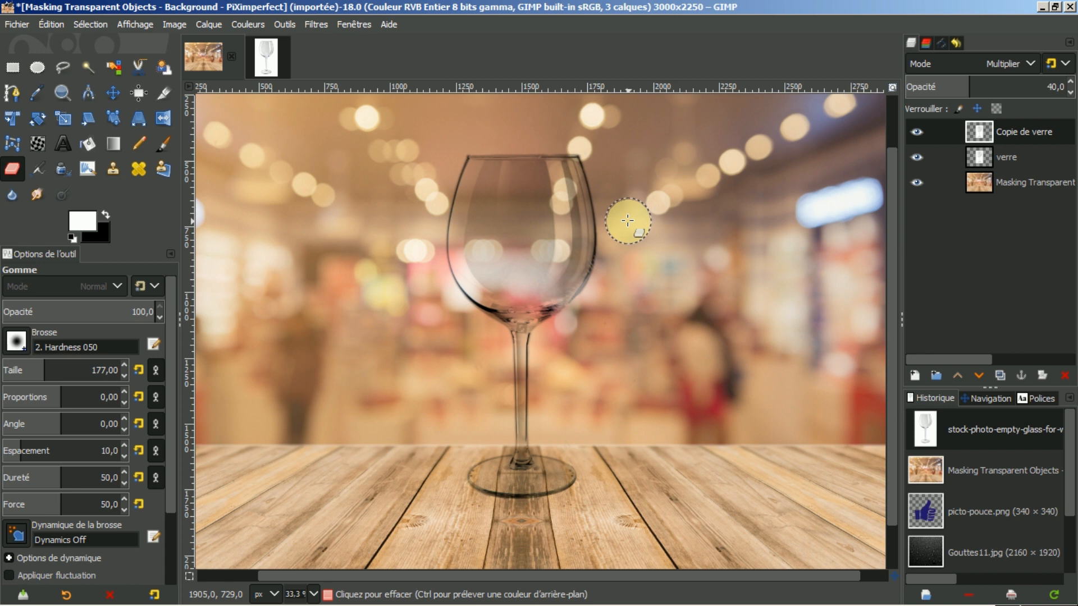
Duplicate the Copie de verre layer, then give the new top copy 100 opacity and the Écran blend mode.
left_click(1000, 374)
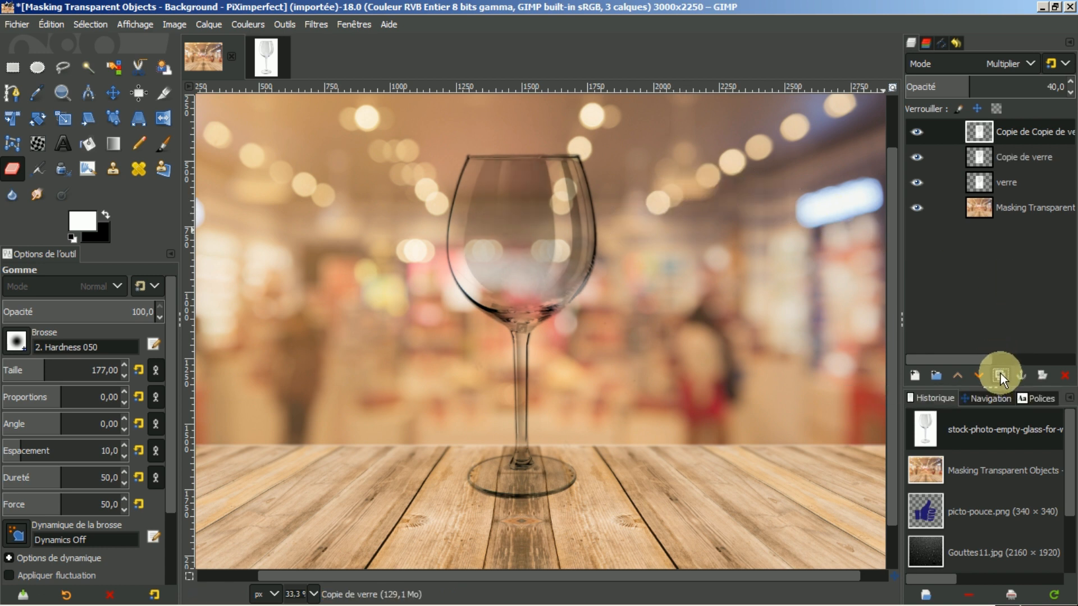
left_click_drag(989, 89, 1071, 76)
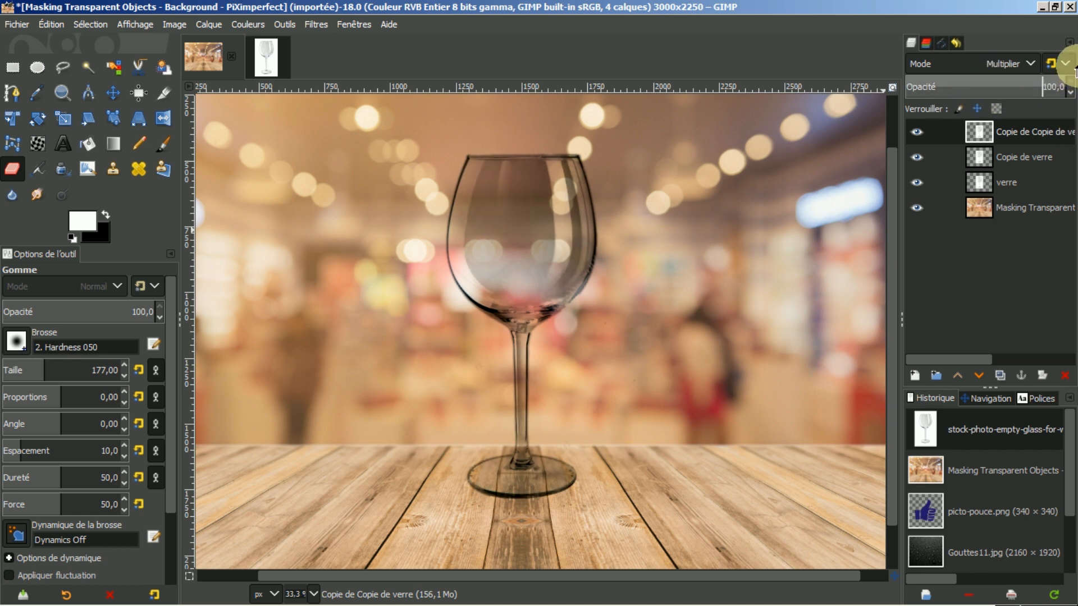
left_click(1031, 61)
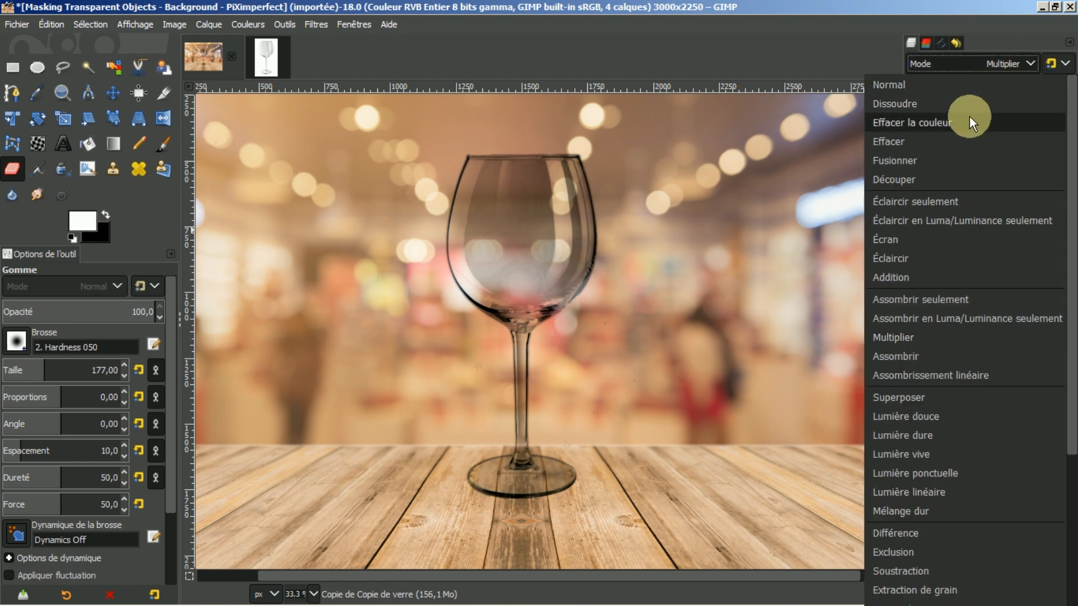
left_click(882, 238)
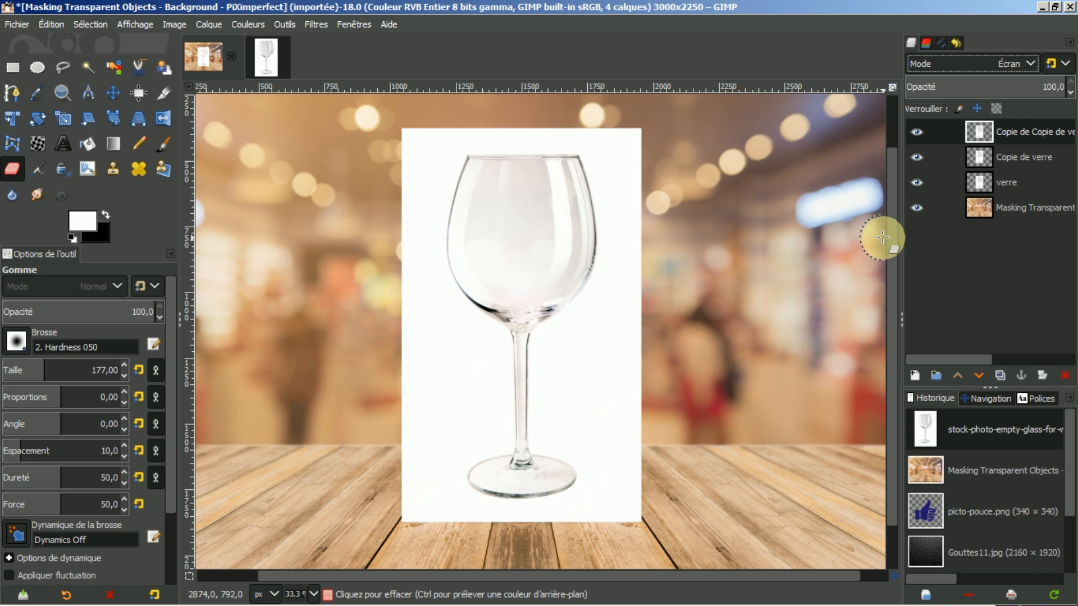
left_click(260, 51)
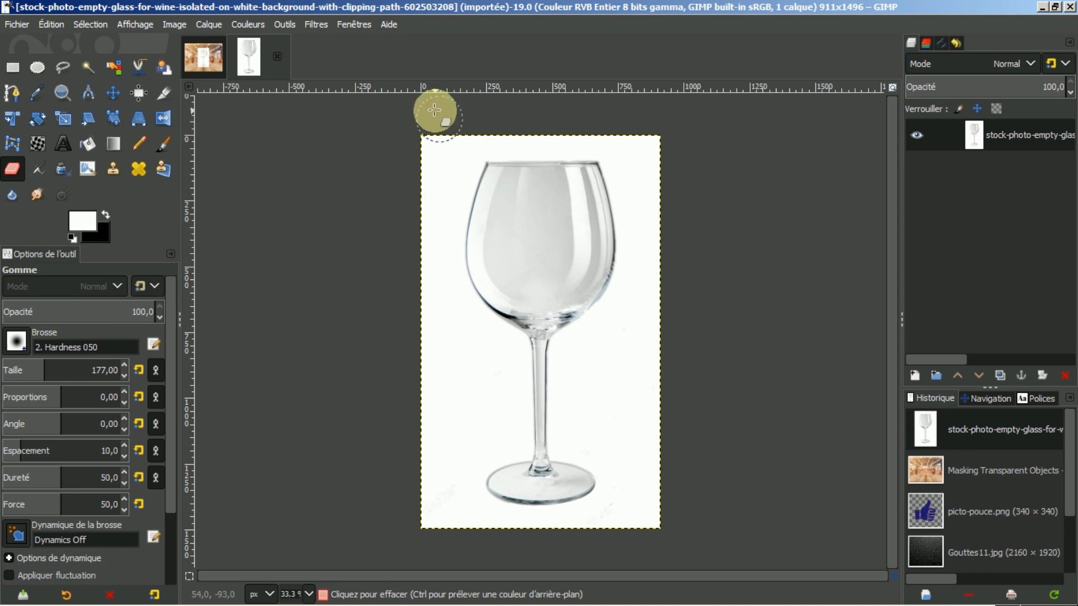
left_click(206, 56)
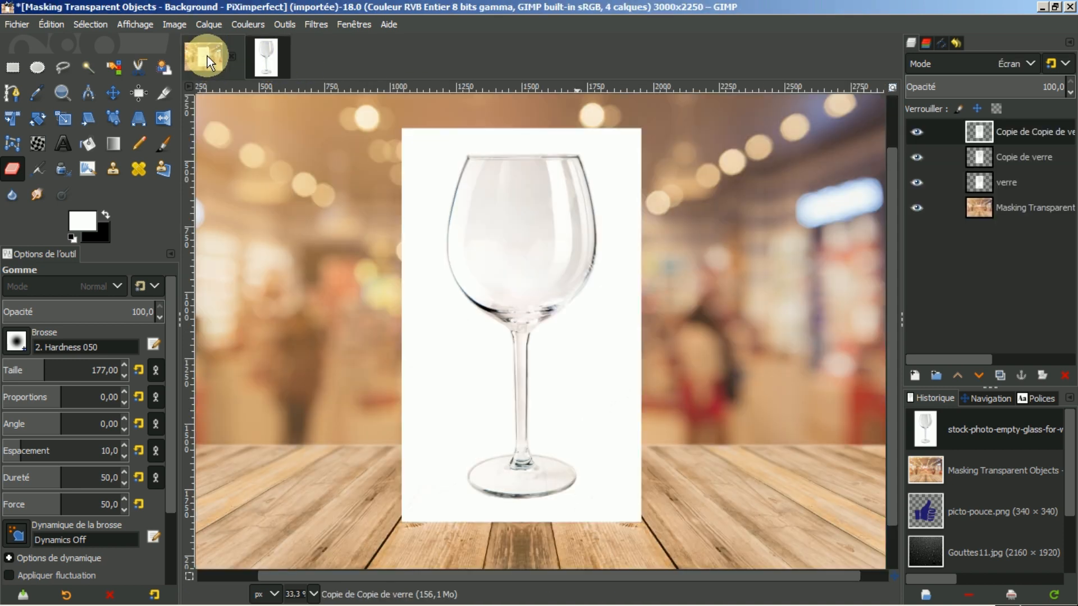
left_click(270, 54)
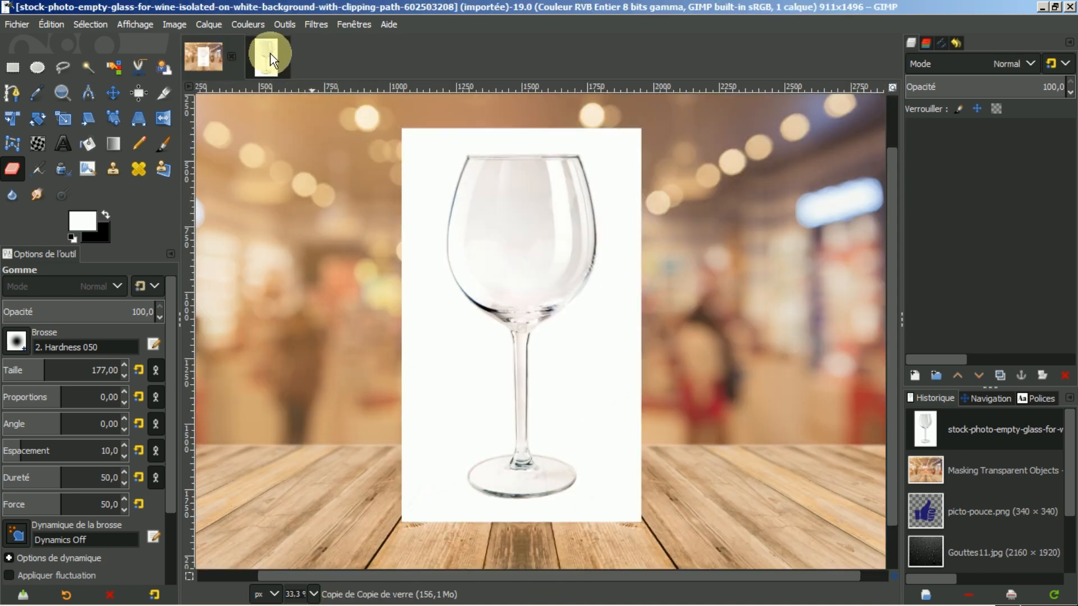
left_click(205, 54)
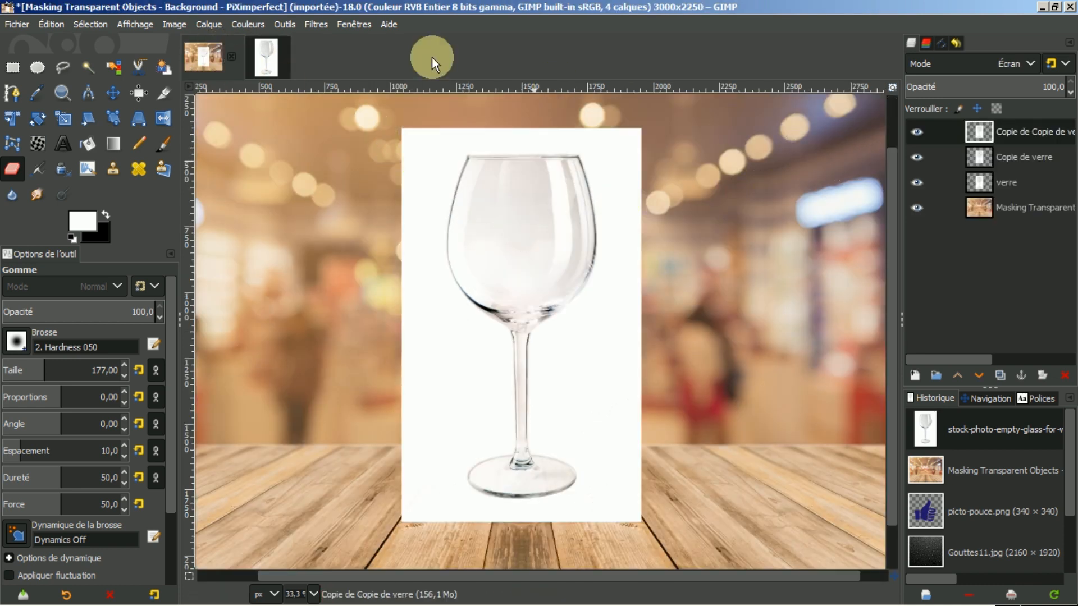
Darken the top glass copy with Levels (Niveaux), setting the low input level to 201 and keeping gamma at 1,00.
left_click(244, 23)
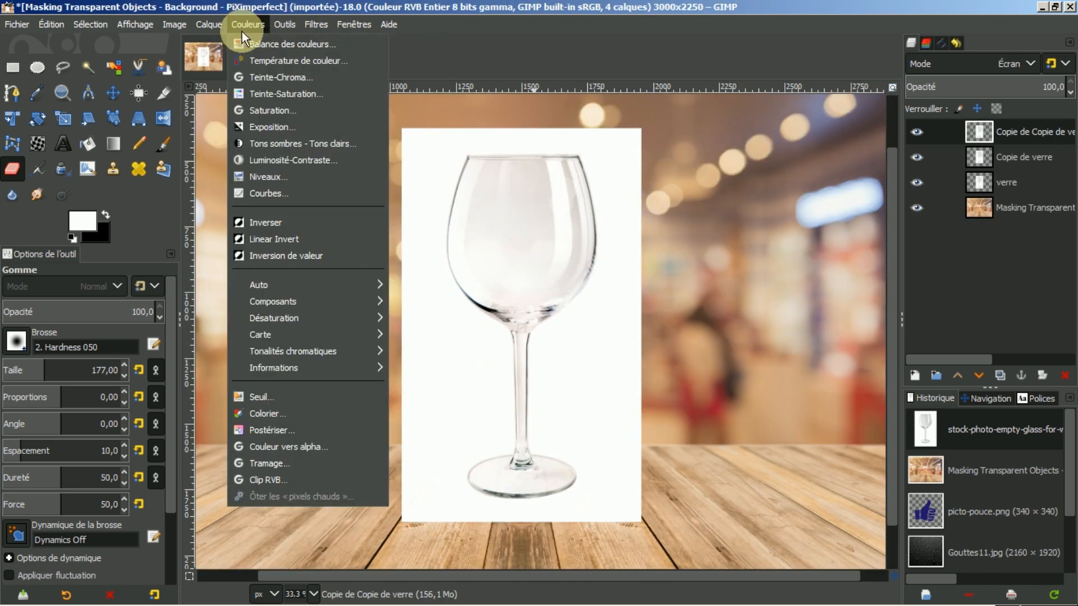
left_click(251, 175)
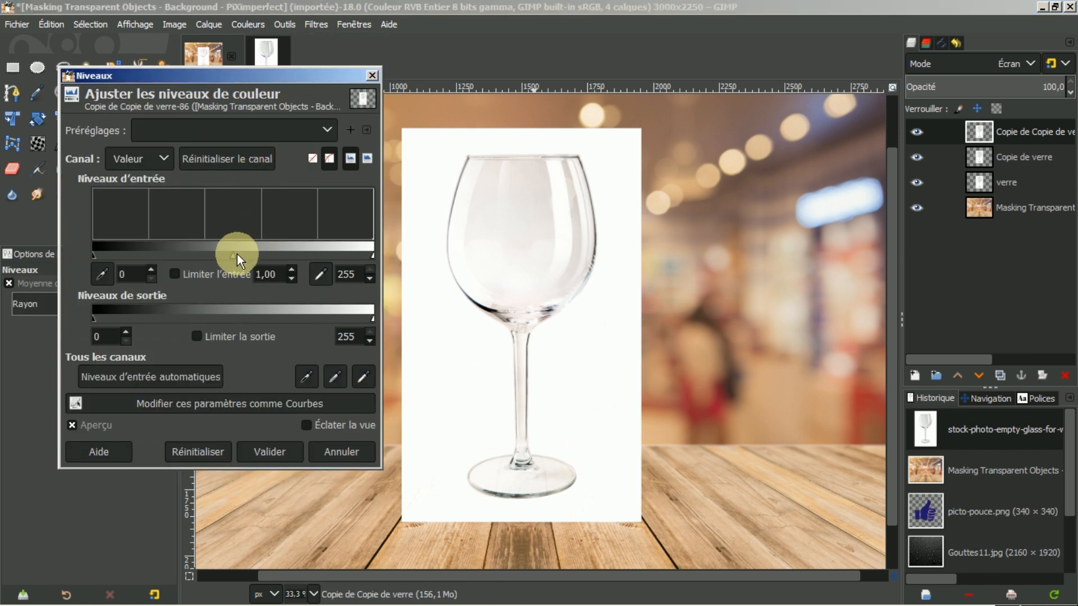
left_click_drag(232, 257, 257, 257)
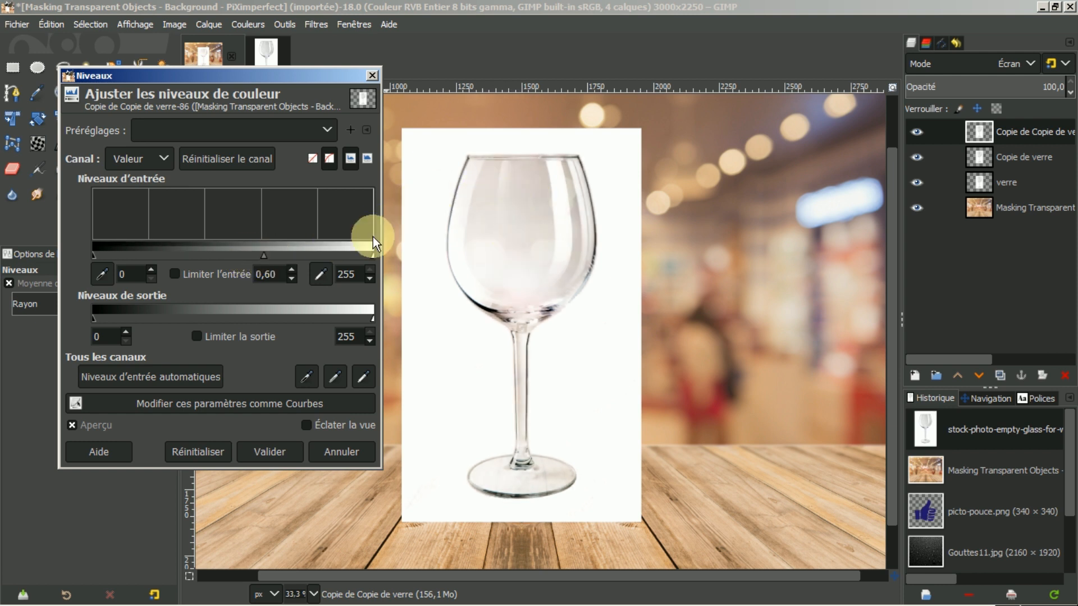
left_click(188, 451)
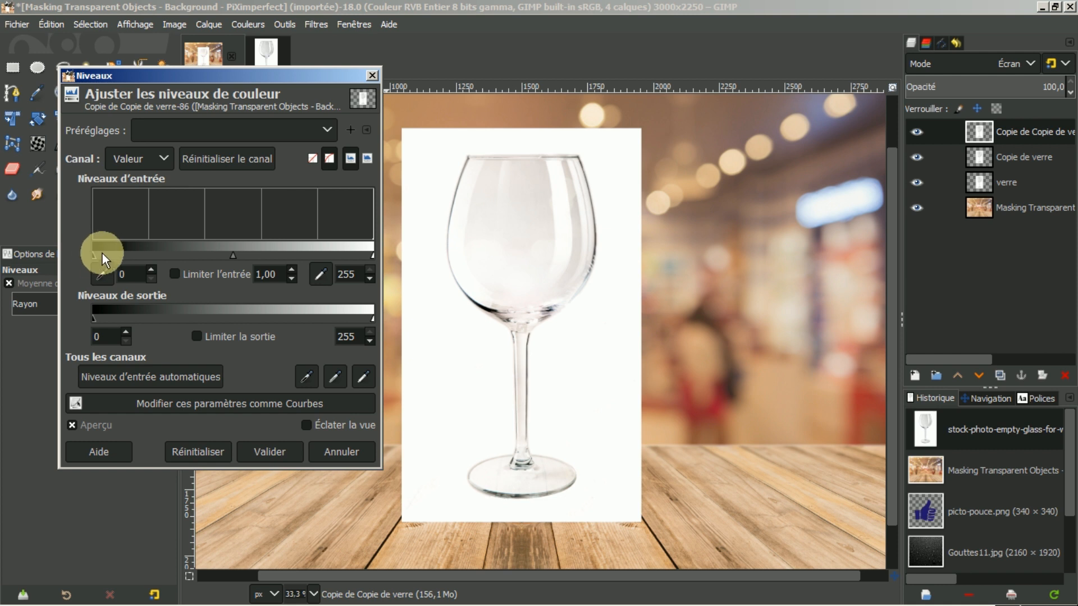
left_click_drag(94, 255, 315, 272)
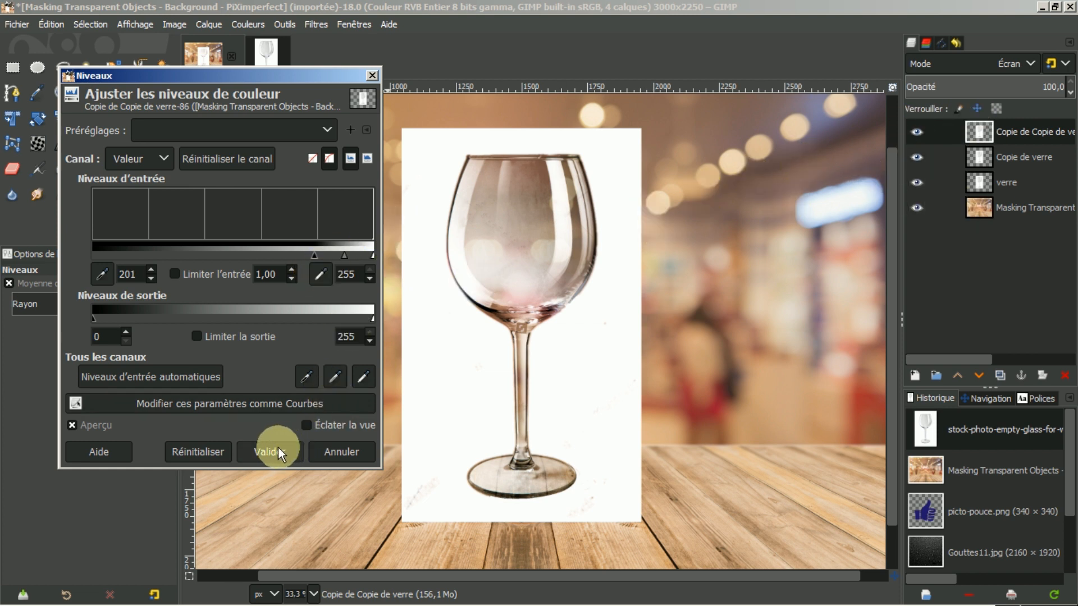
left_click(264, 452)
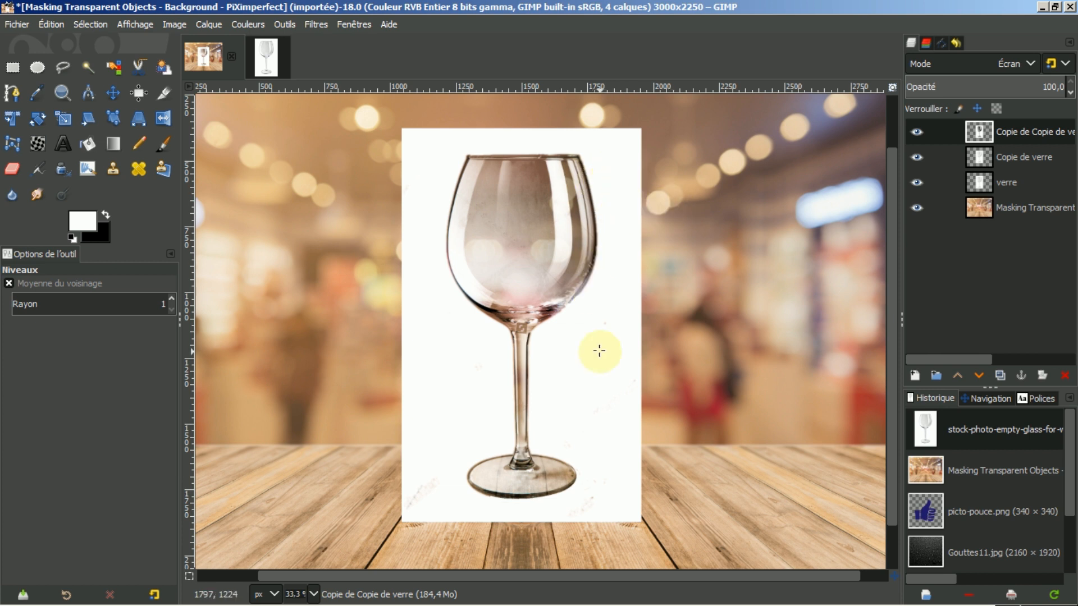
Remove the white background around the glass from the top copy using a contiguous selection, and clear the selection.
left_click(87, 67)
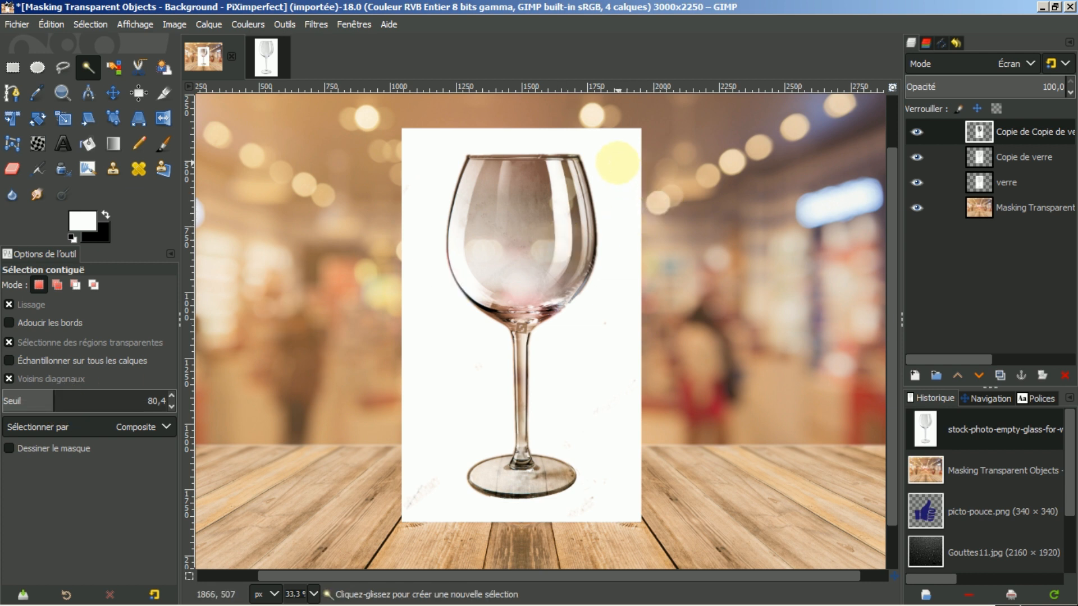
left_click(599, 165)
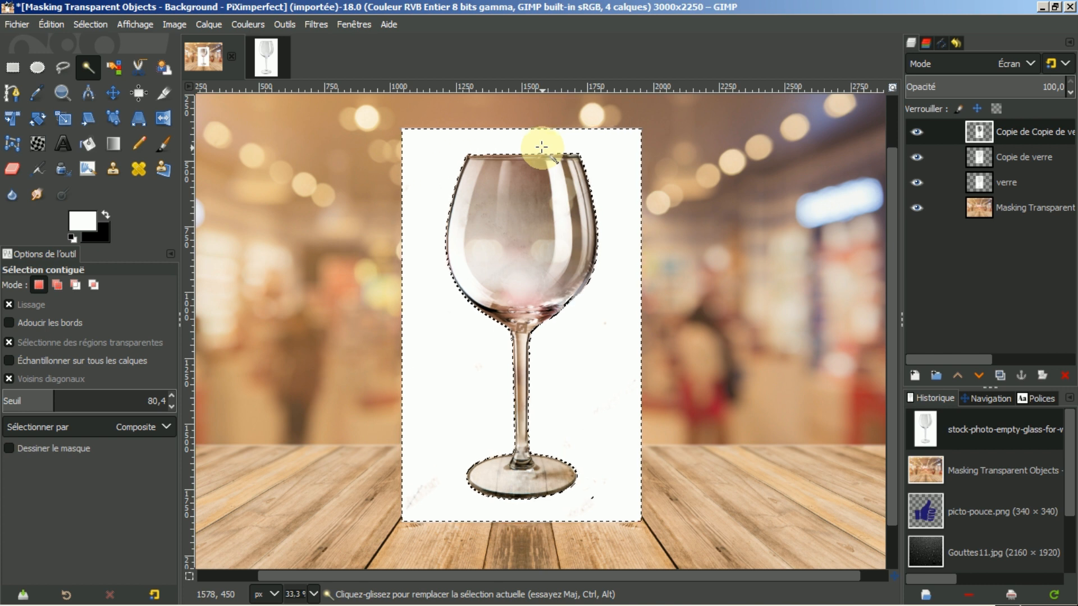
key("Delete")
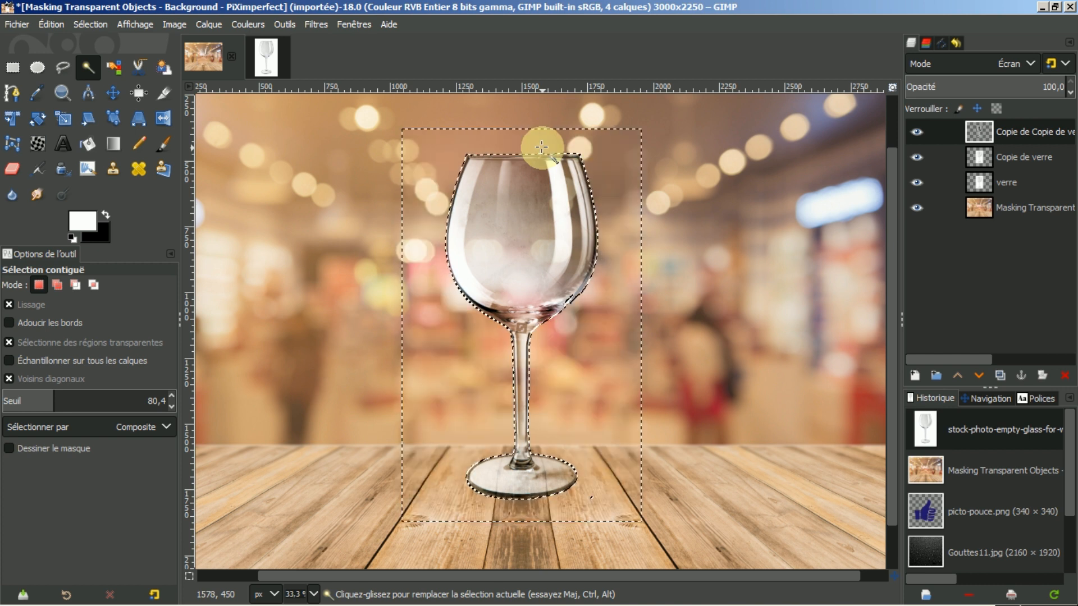
left_click(87, 24)
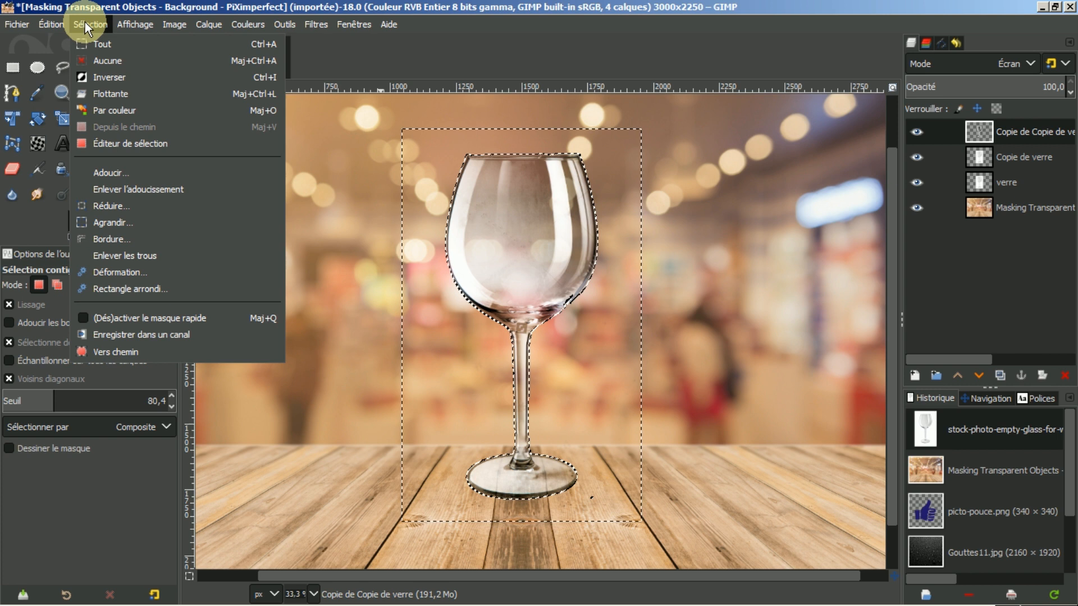
left_click(100, 60)
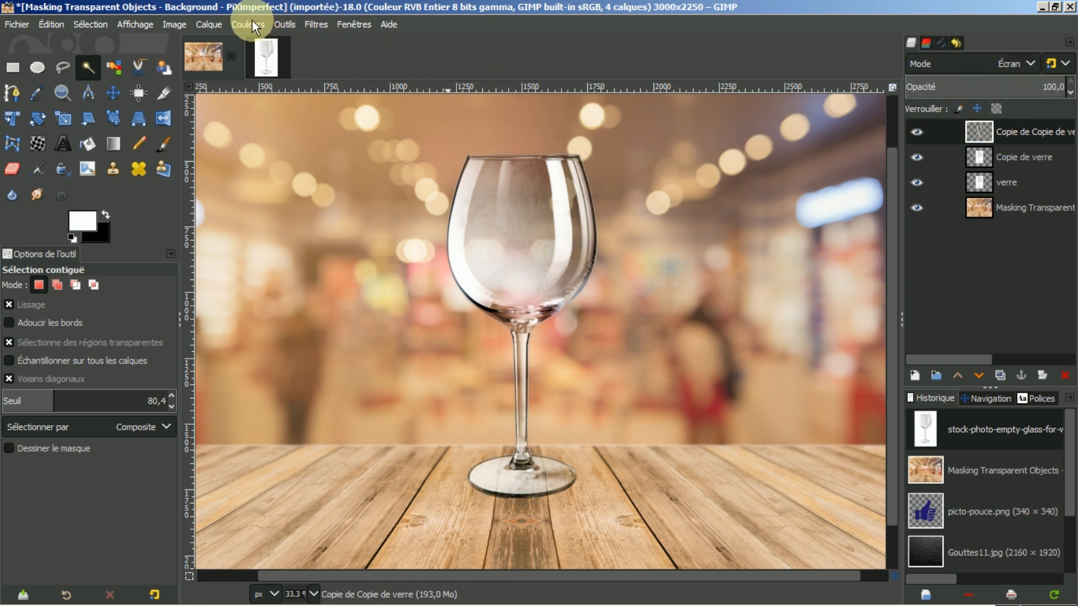
Toggle the top copy's visibility, try 81,4 opacity on Copie de verre with verre hidden, and restore 40 opacity and visibility.
left_click(916, 131)
left_click(915, 133)
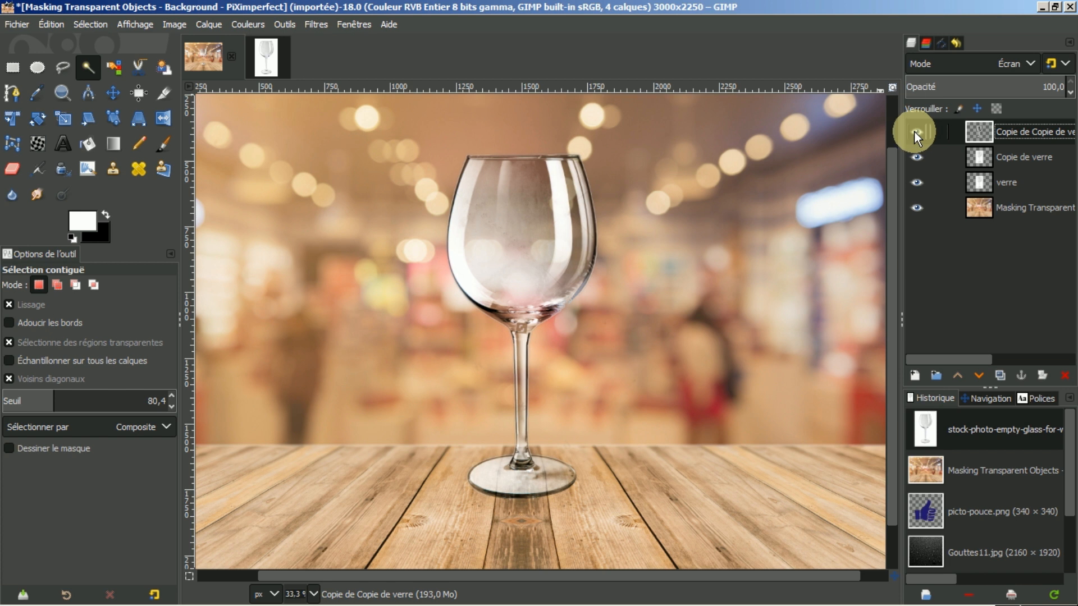
left_click(1018, 160)
left_click(915, 186)
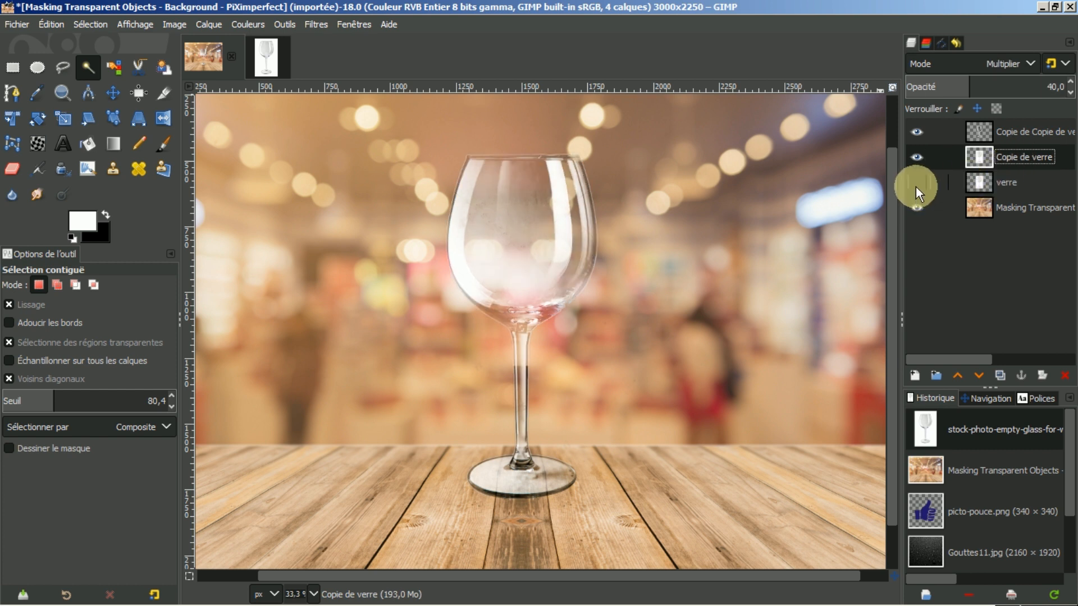
left_click(1033, 83)
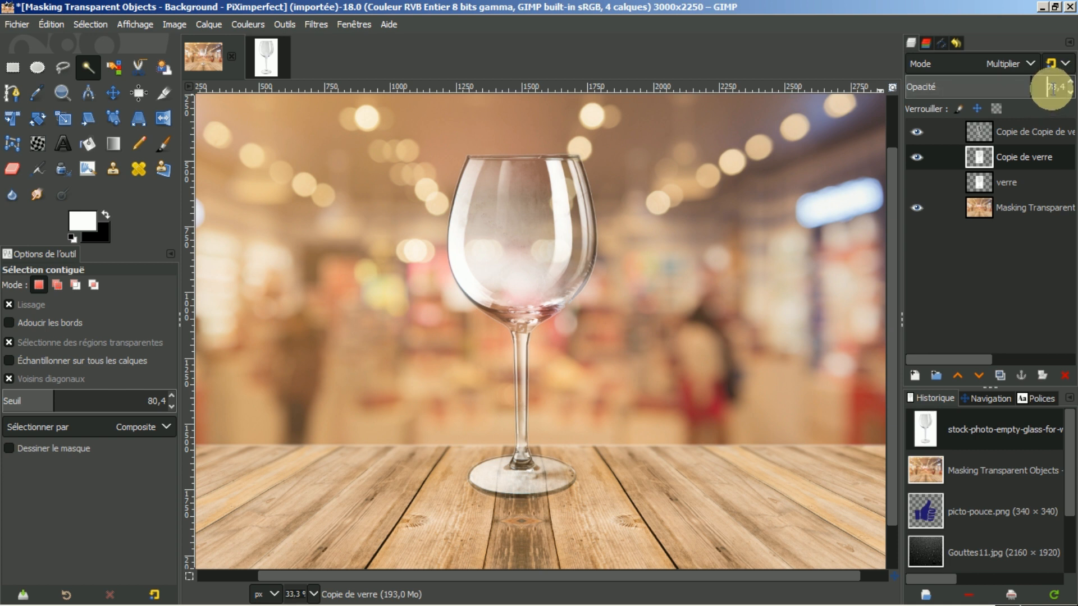
double_click(1053, 87)
type("40")
key("Return")
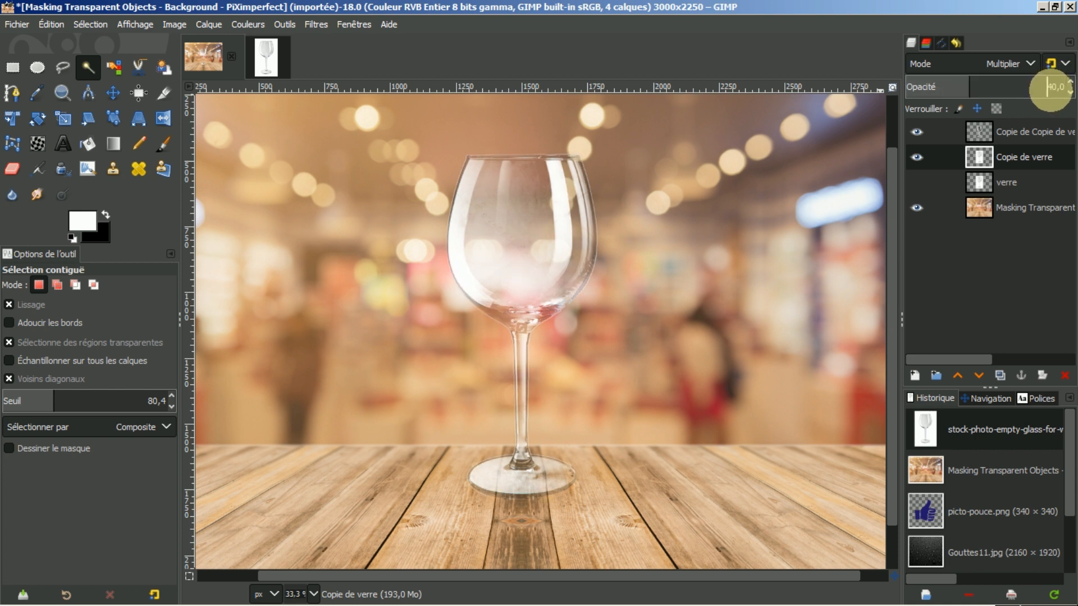
left_click(914, 187)
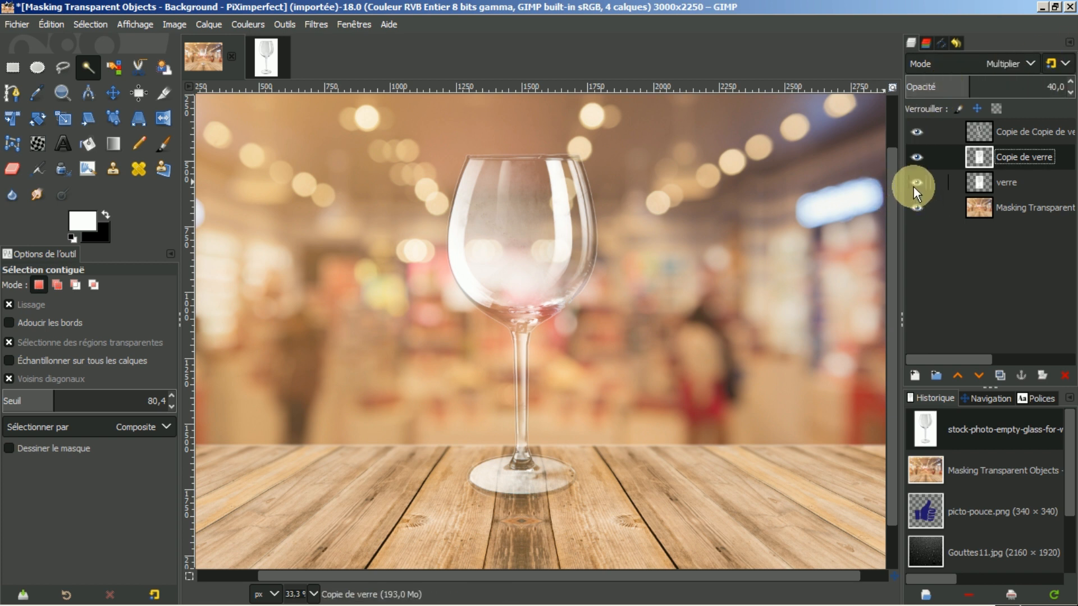
Lower the opacity of the verre layer to 90.
left_click(974, 180)
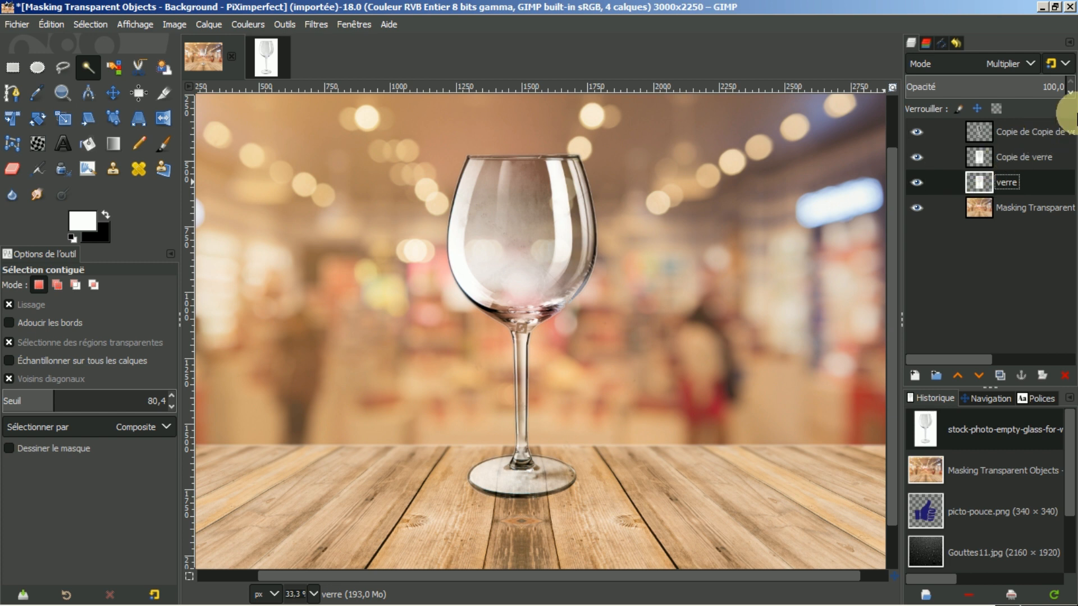
left_click(1070, 93)
left_click(1070, 93)
left_click(1070, 93)
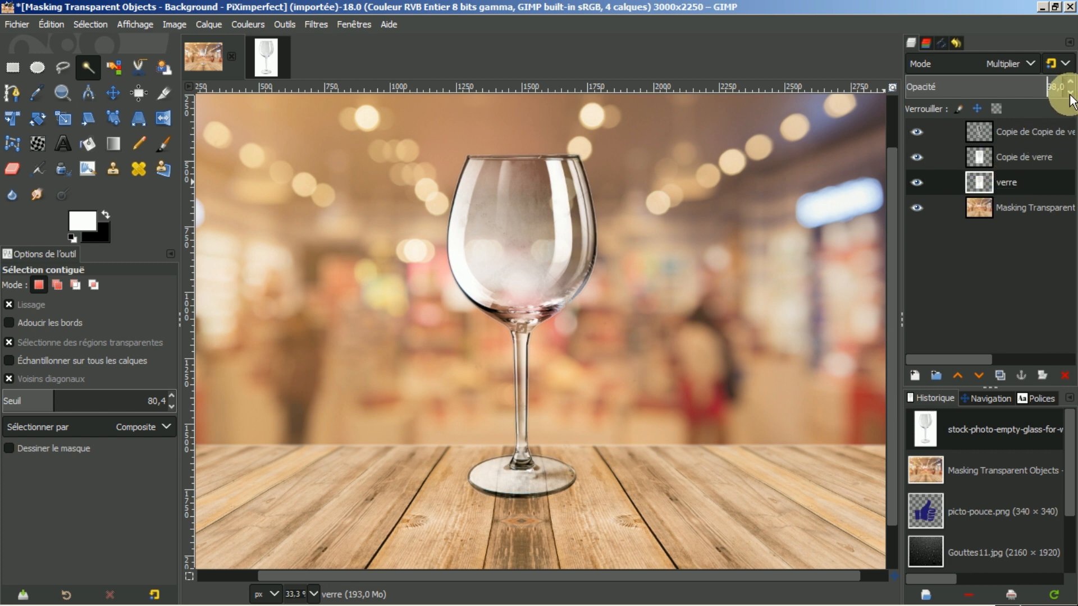
left_click(1071, 94)
left_click(1071, 93)
left_click(1070, 93)
left_click(1070, 94)
left_click(1071, 93)
left_click(1070, 94)
left_click(1071, 93)
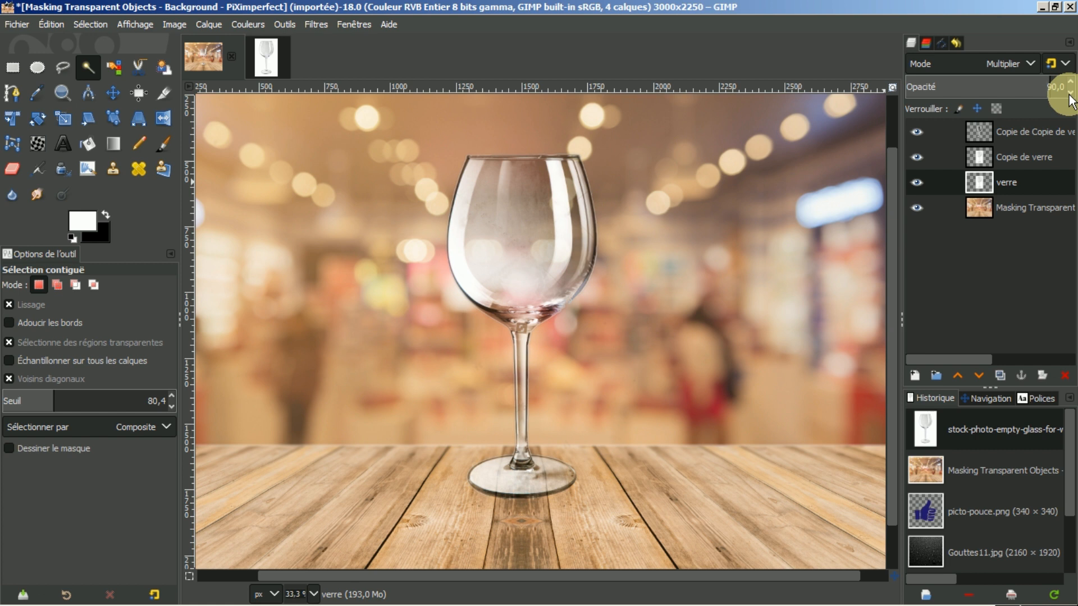
Reduce the opacity of the Copie de verre layer to about 19,6.
left_click(1007, 155)
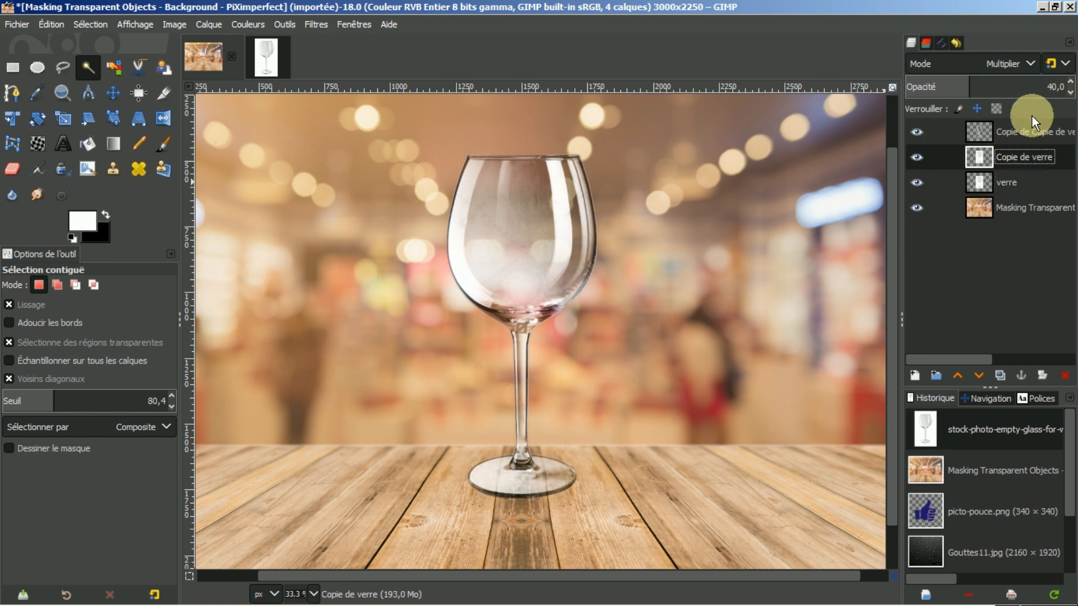
left_click(953, 86)
left_click_drag(951, 86, 937, 86)
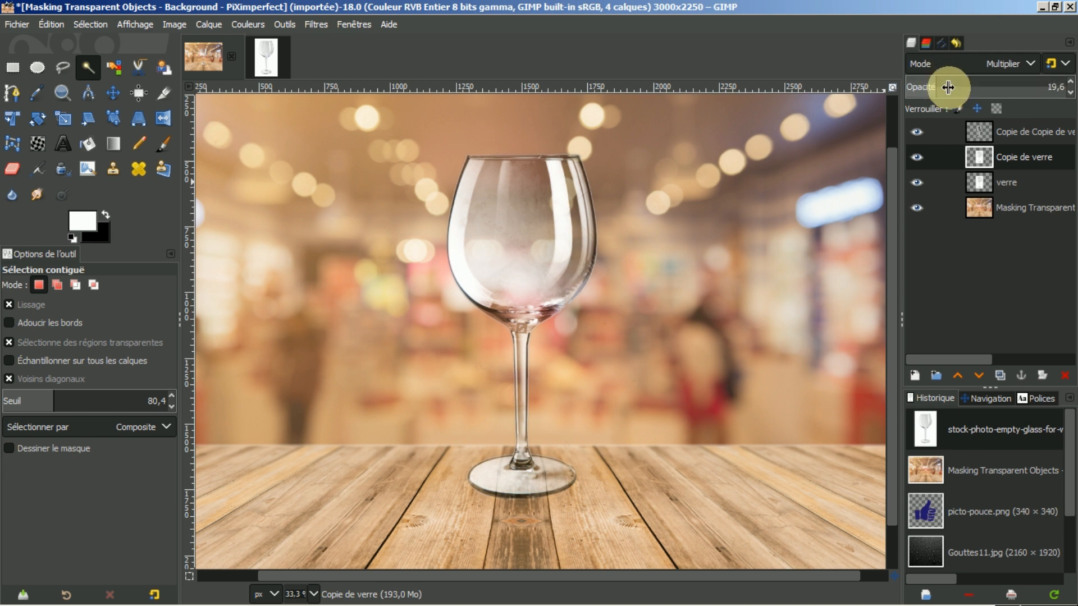
Lower the top Écran glass copy's opacity to 70,8 and toggle its visibility to compare the effect.
left_click(1018, 139)
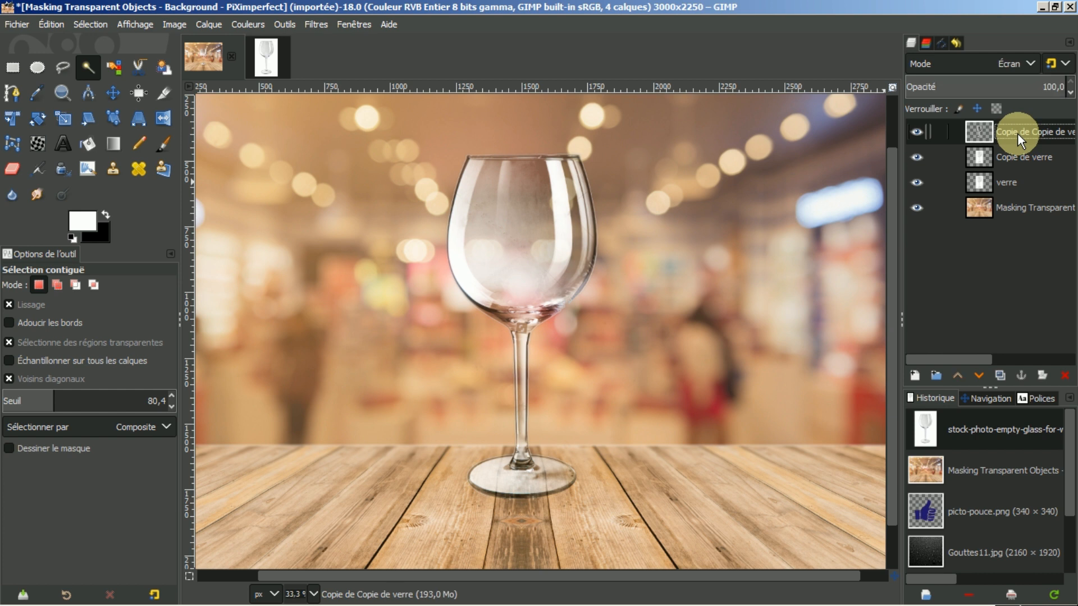
left_click(1038, 80)
left_click(1071, 92)
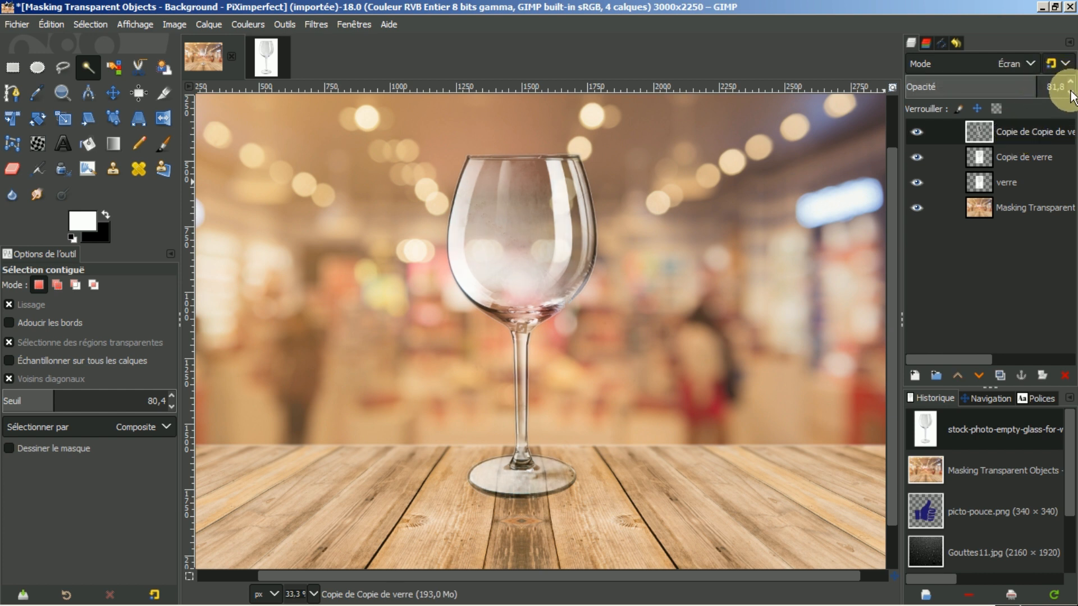
left_click(1071, 92)
left_click(1070, 92)
left_click(1070, 92)
left_click(1070, 92)
left_click(1068, 91)
left_click(1067, 92)
left_click(1068, 92)
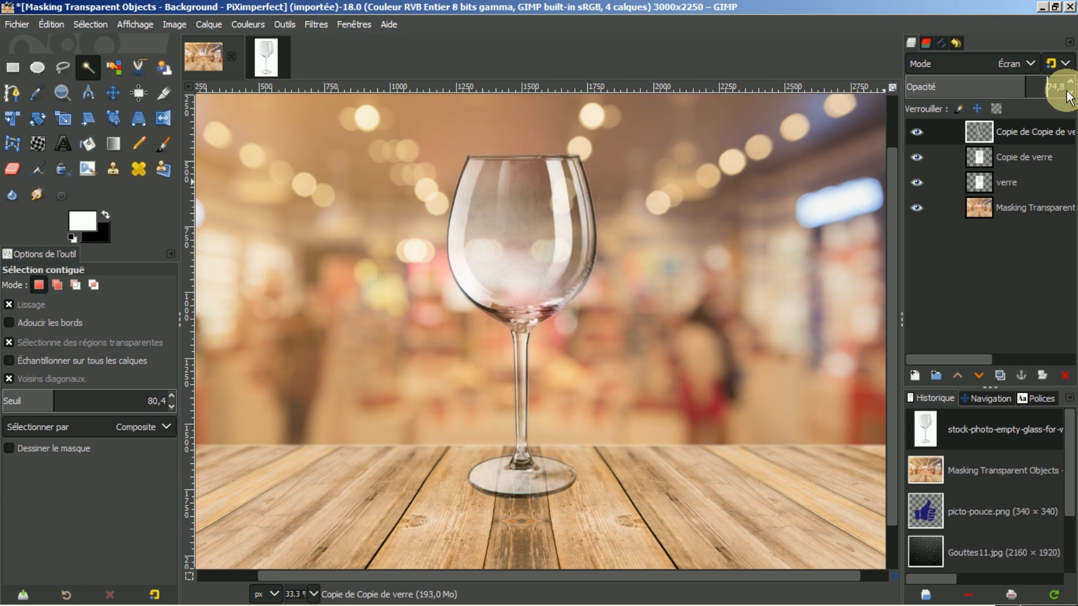
left_click(1068, 92)
left_click(1067, 91)
left_click(1068, 91)
left_click(1067, 91)
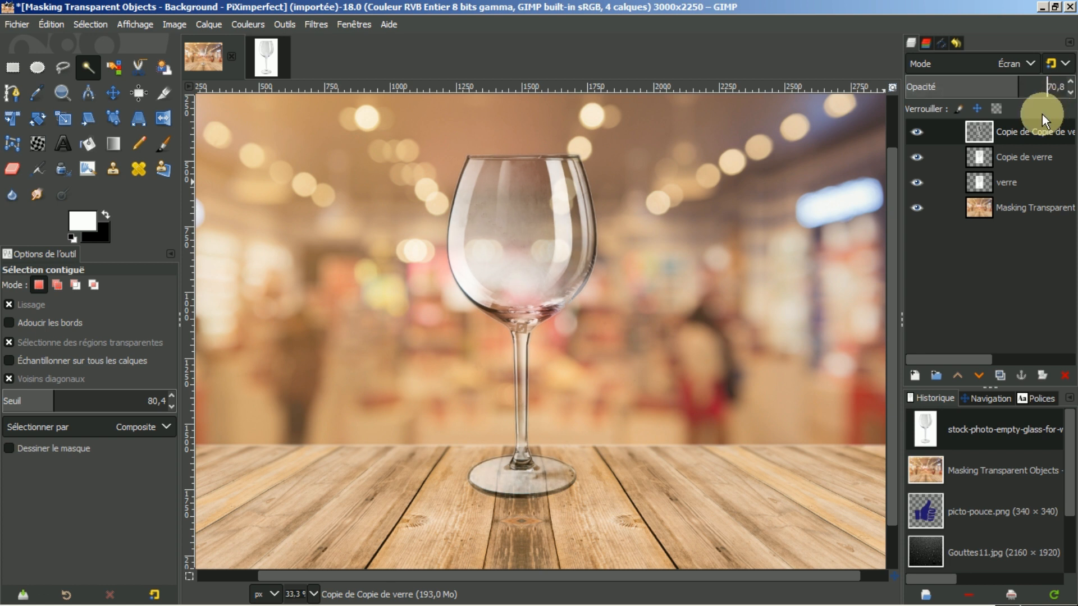
left_click(916, 133)
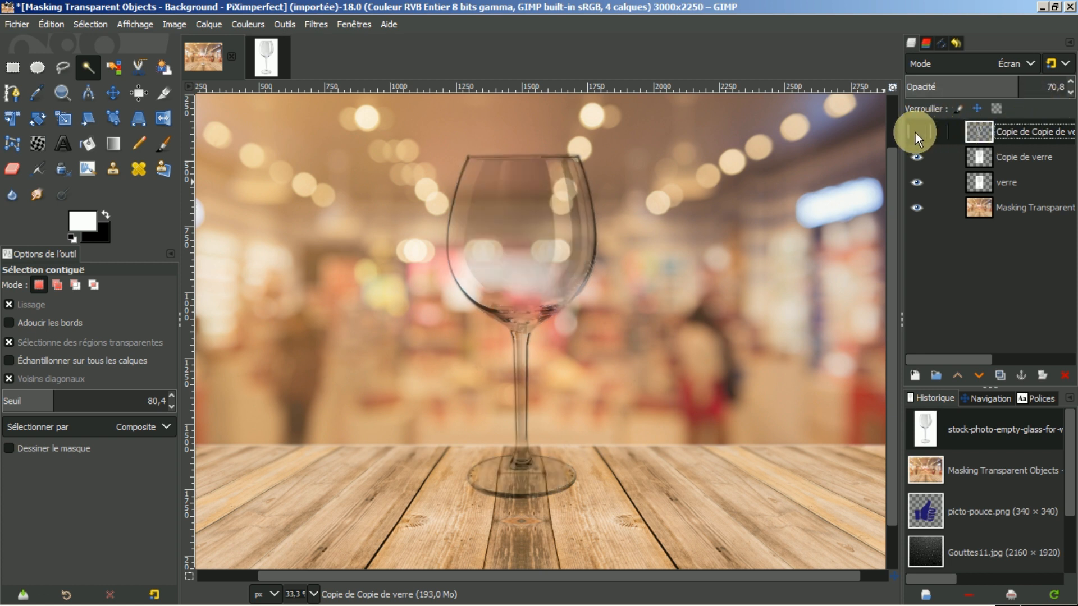
left_click(915, 132)
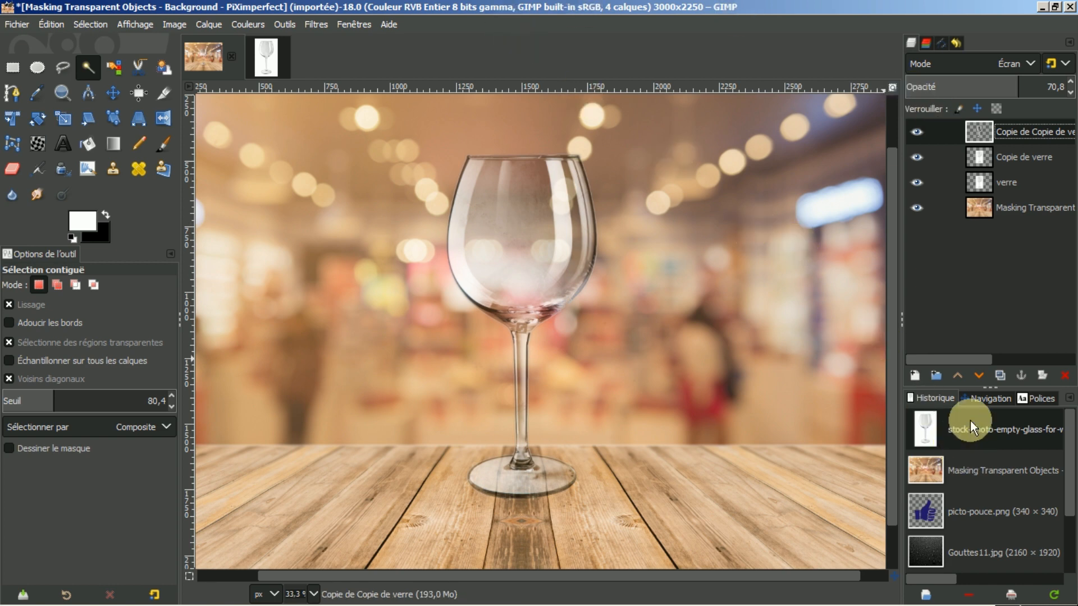
On the background layer, make a feathered rectangular selection of about 3112 × 1612 px covering the blurred shop area above the table.
left_click(991, 398)
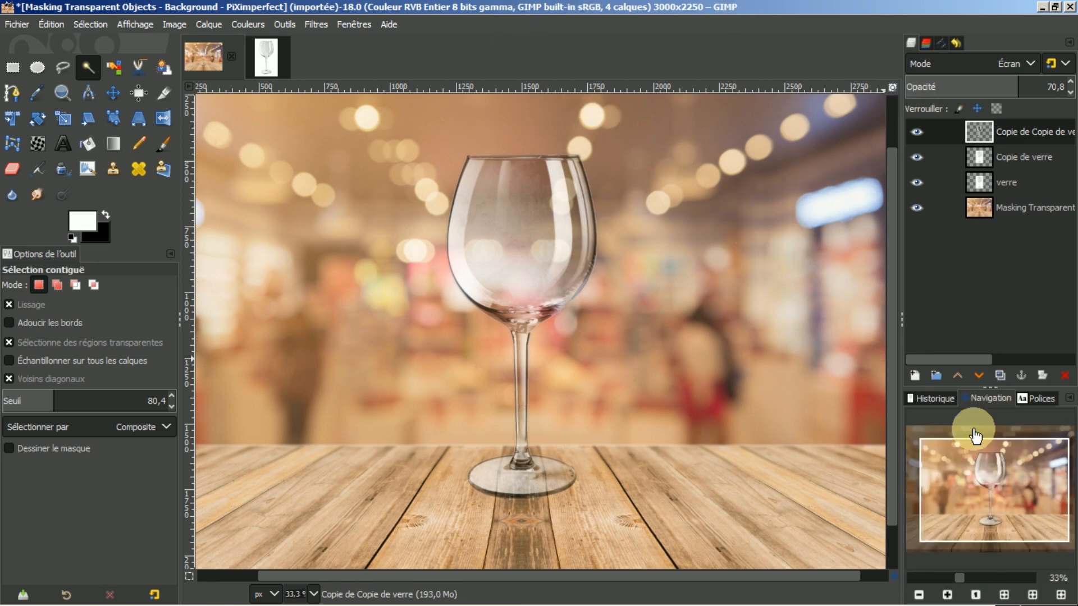
left_click(919, 595)
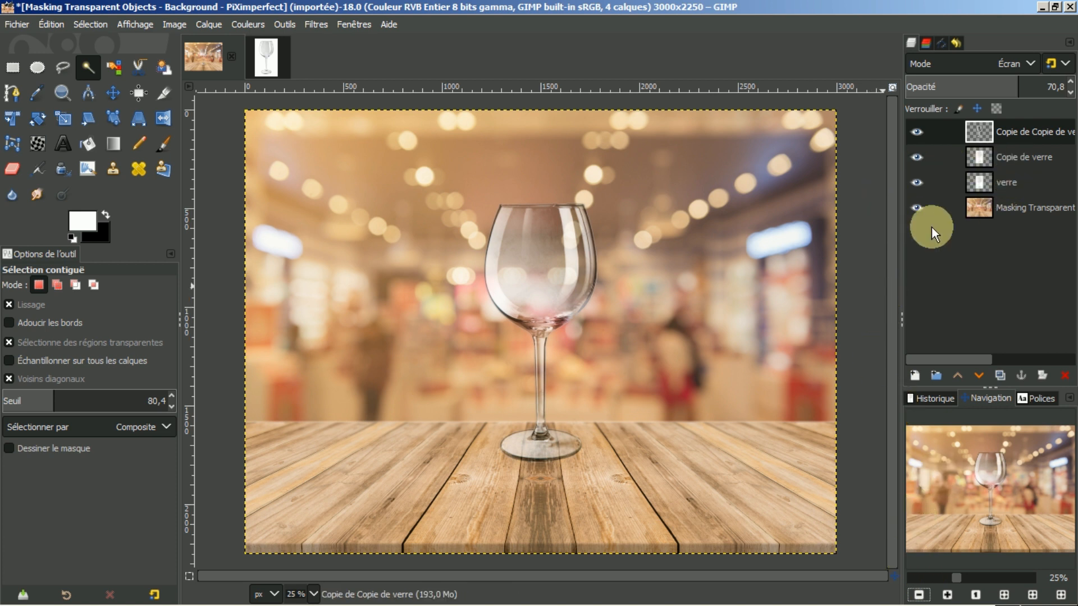
left_click(982, 204)
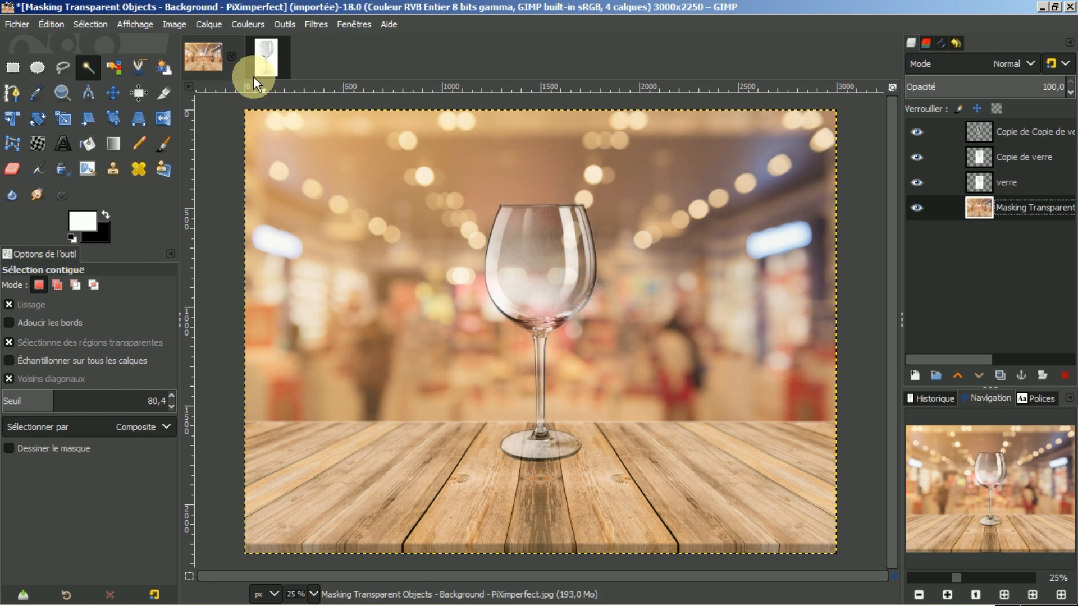
left_click(11, 67)
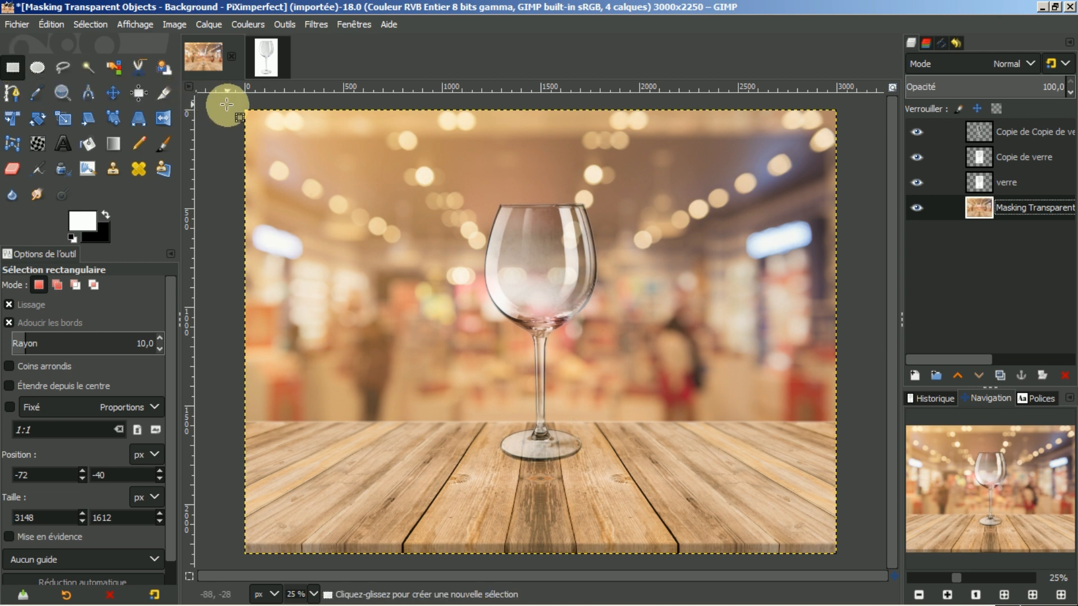
left_click_drag(228, 104, 841, 420)
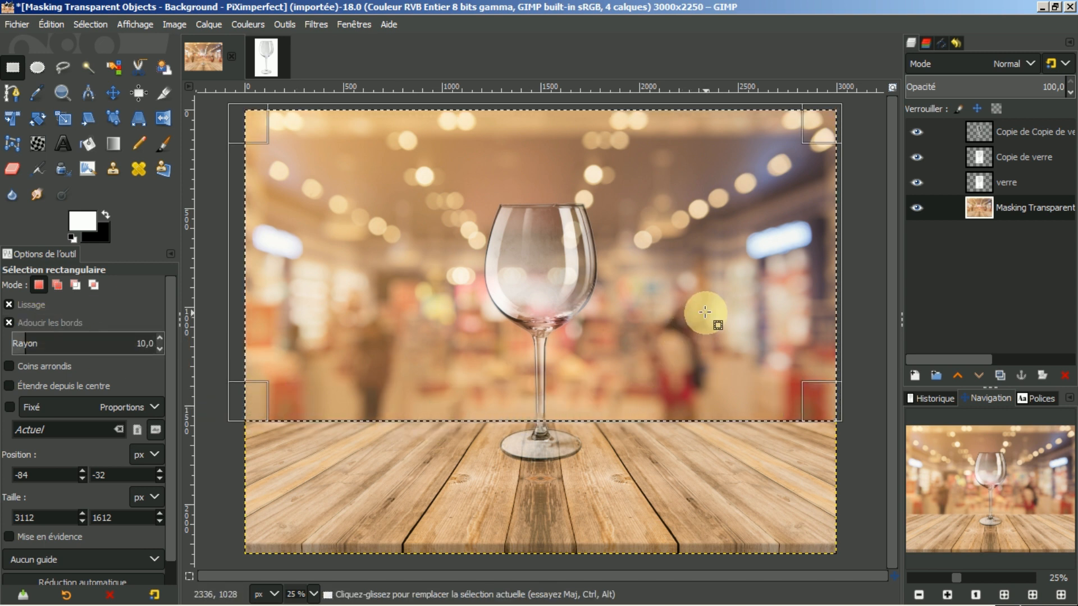
left_click(639, 329)
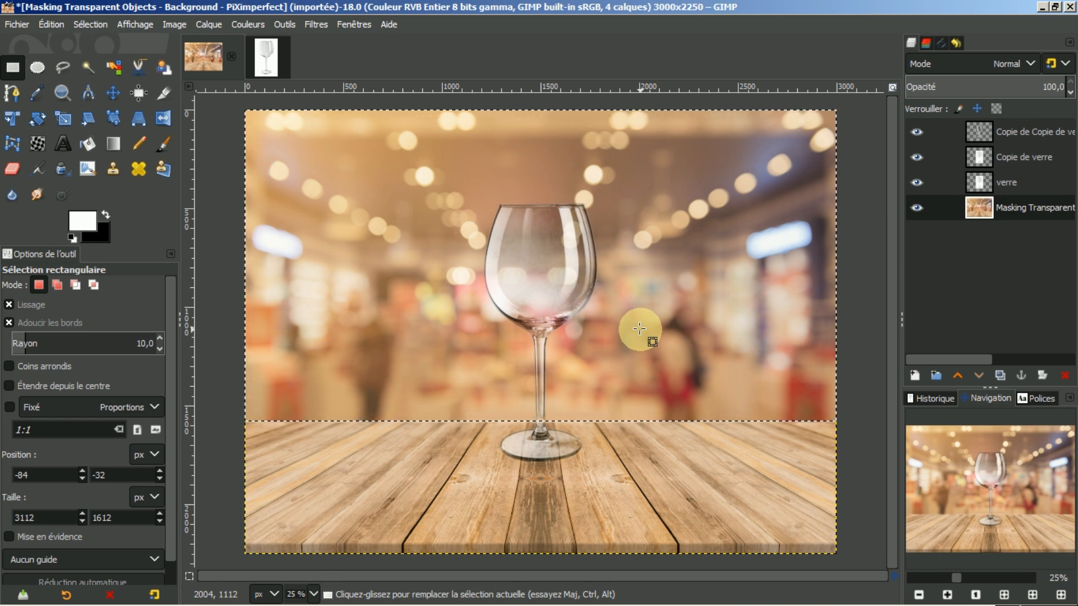
Try deleting the selected shop area from the background layer, undo the deletion, and cancel creating an empty layer.
key("Delete")
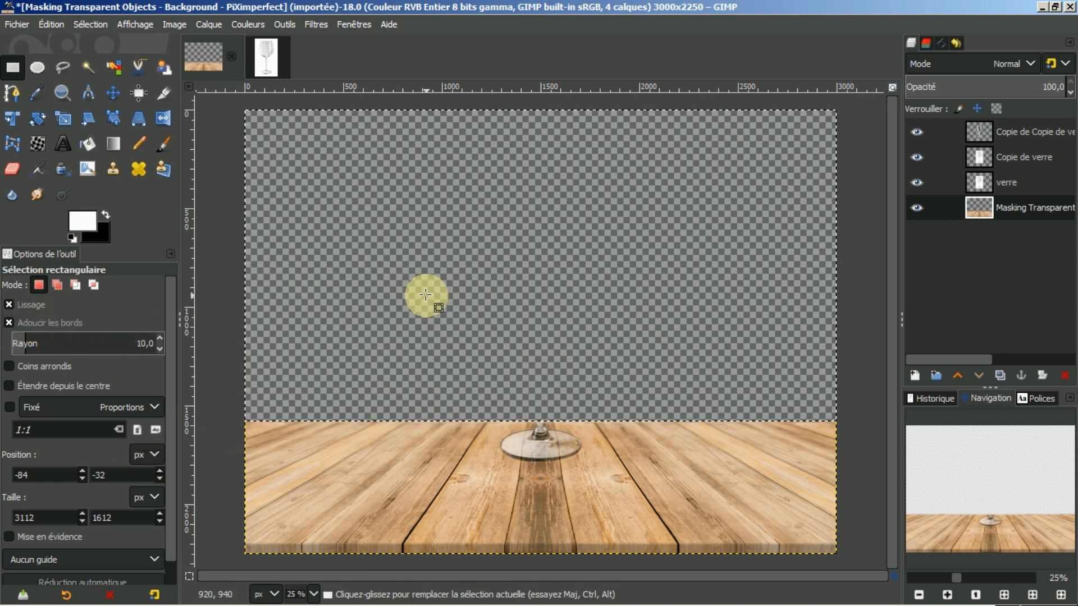
key("ctrl+z")
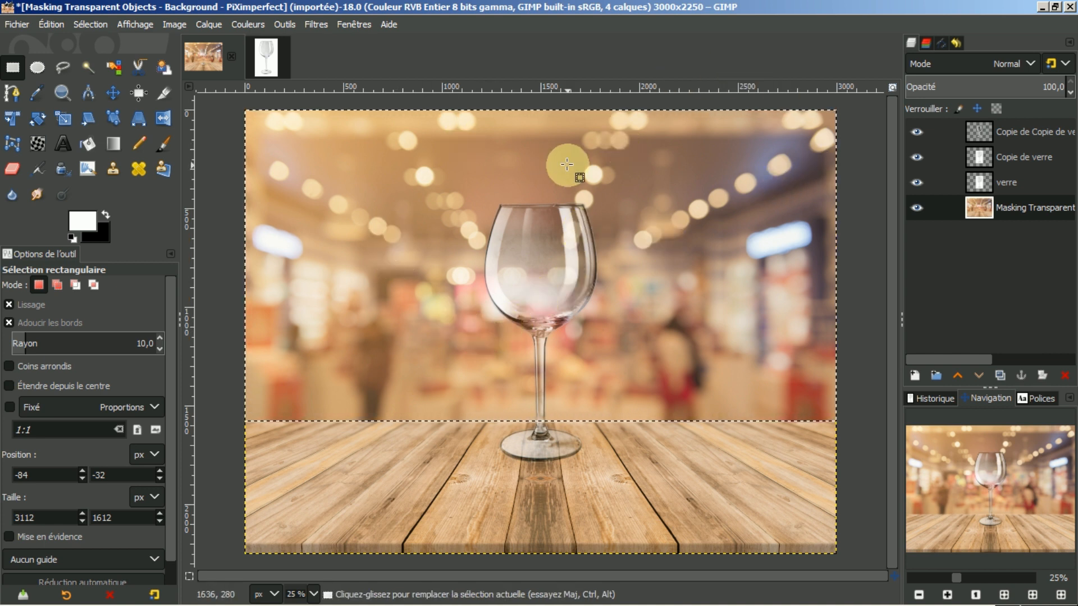
left_click(915, 375)
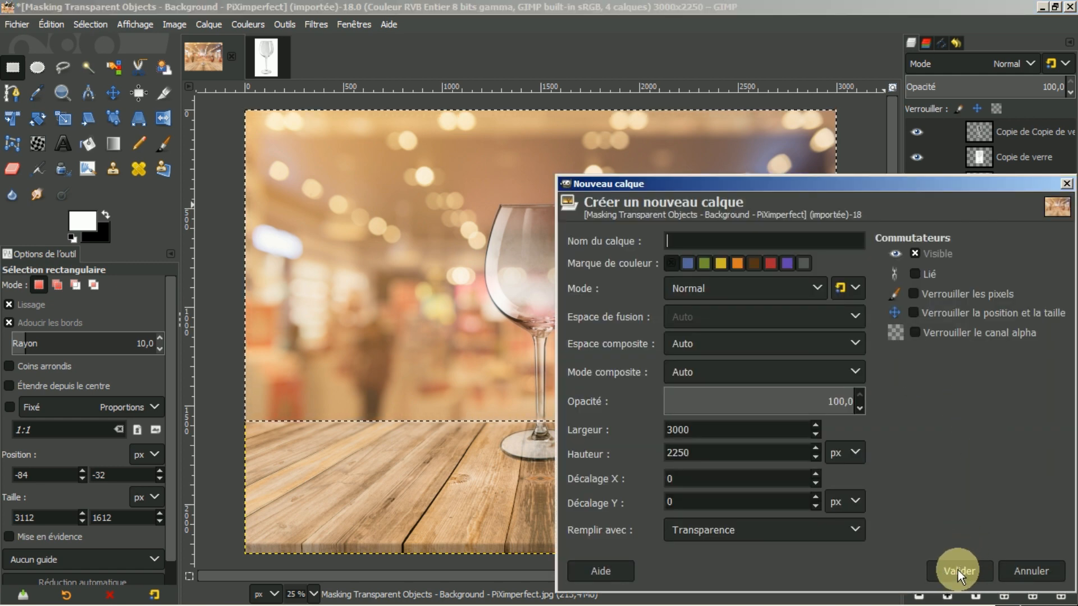
left_click(1038, 571)
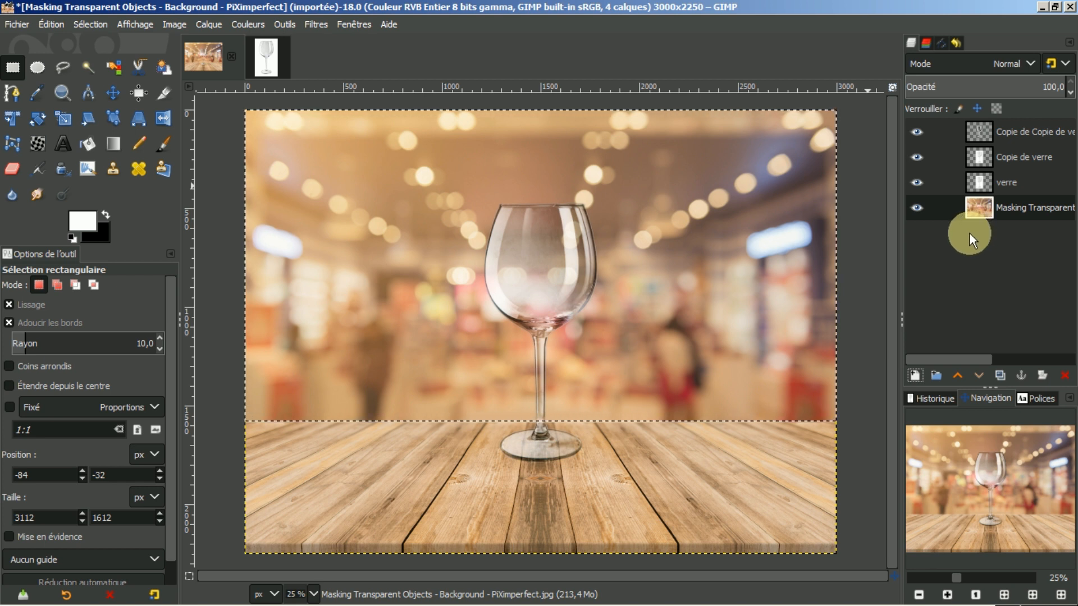
Copy the selected shop area and paste it as a new layer directly above the background layer.
key("ctrl+c")
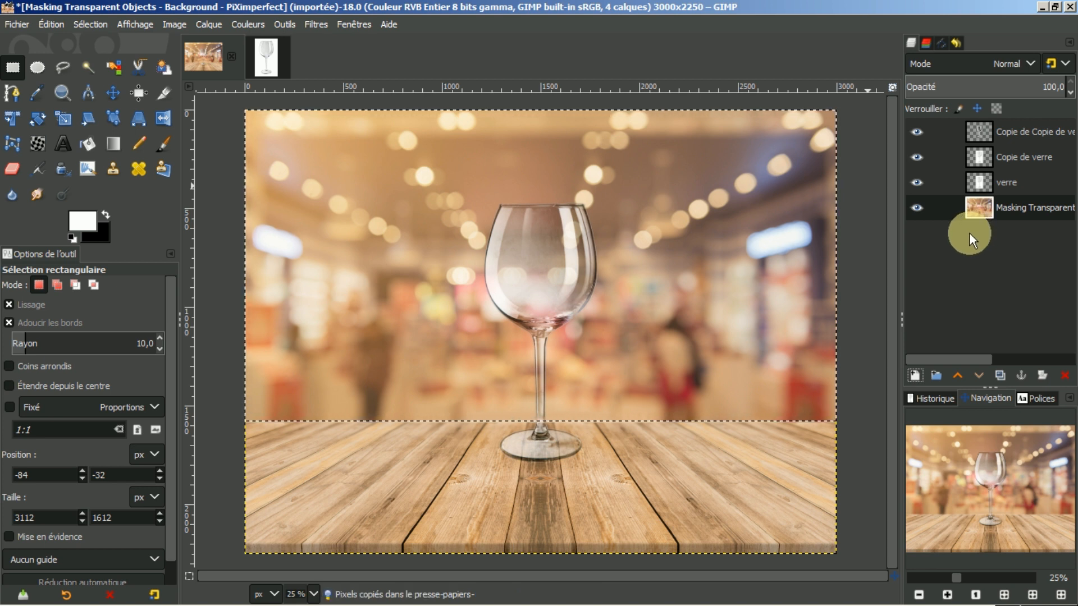
key("ctrl+v")
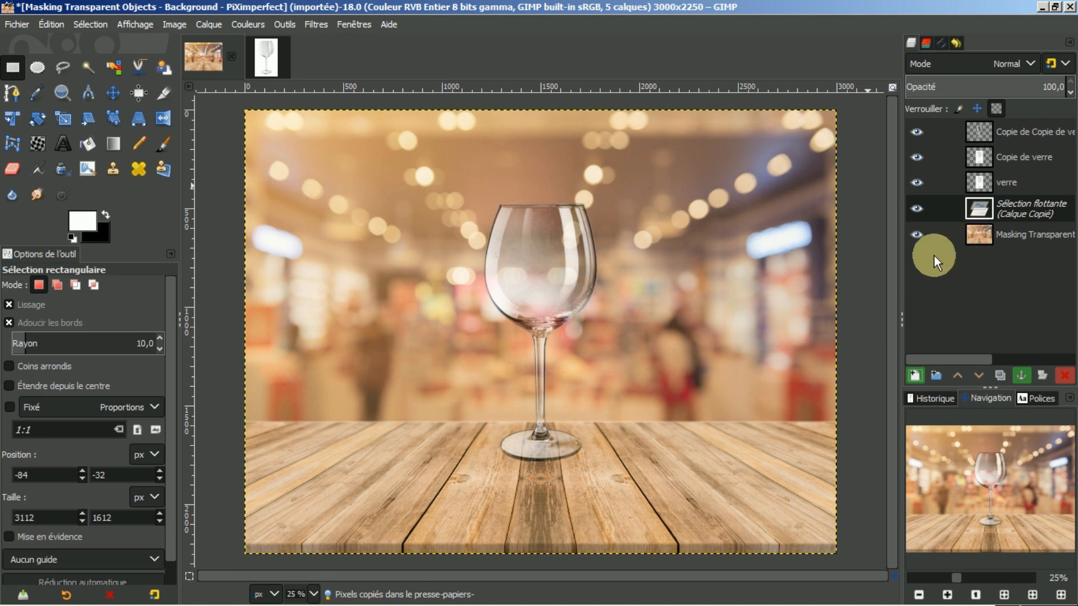
left_click(915, 373)
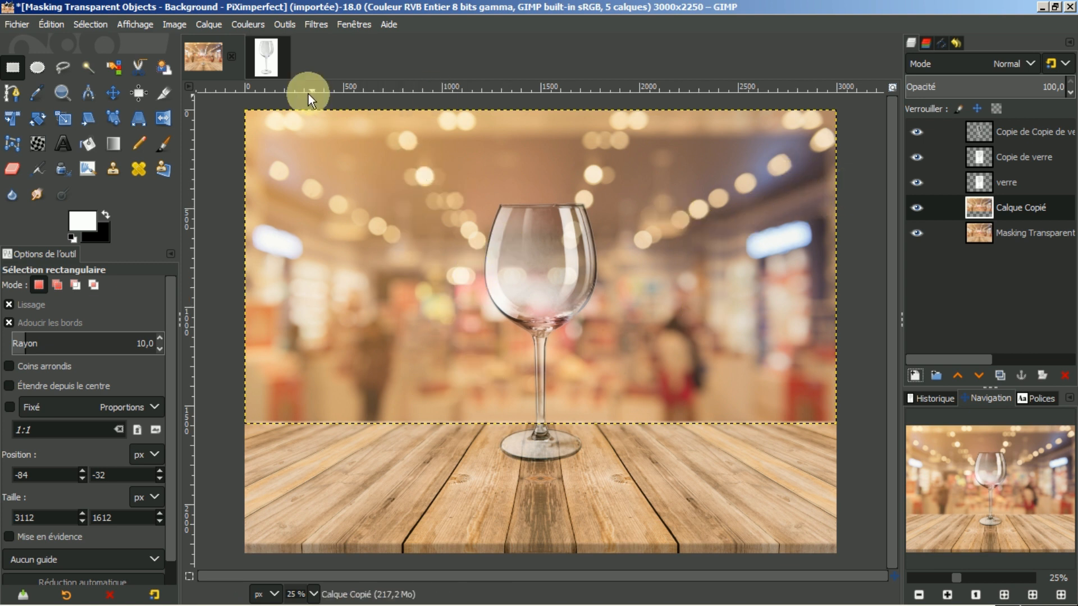
Scale the pasted shop layer to 3000 × 1851 px, stretching only its lower edge down past the glass's foot.
left_click(63, 119)
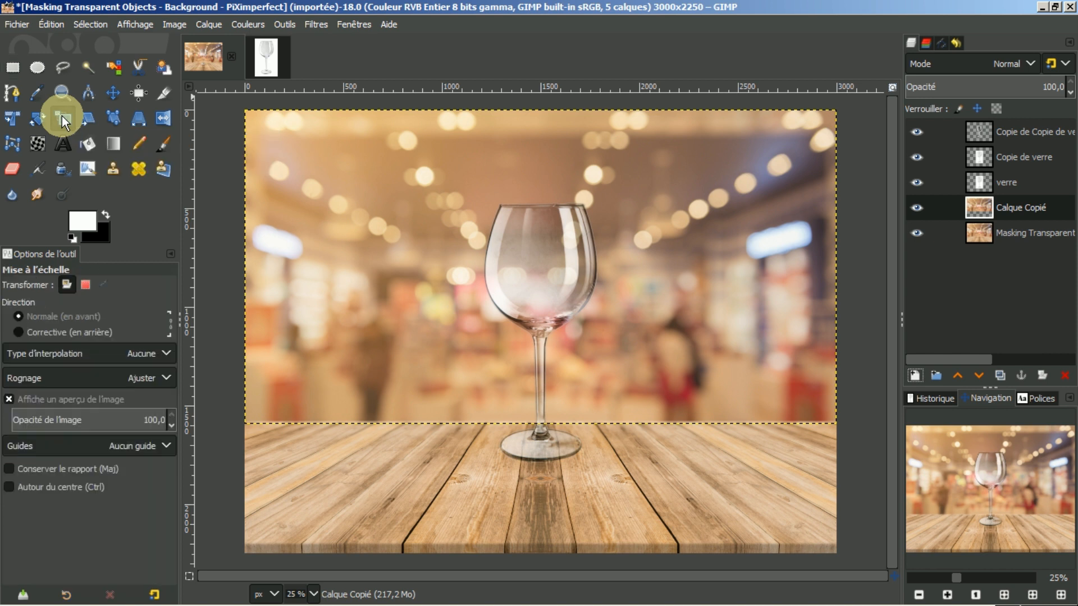
left_click(640, 200)
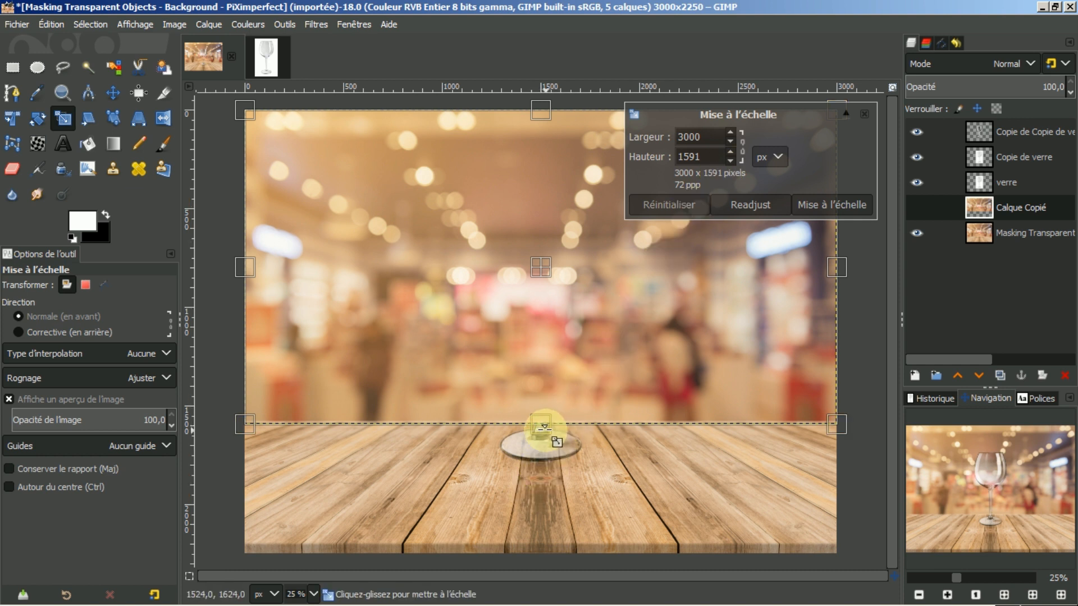
left_click_drag(544, 428, 552, 479)
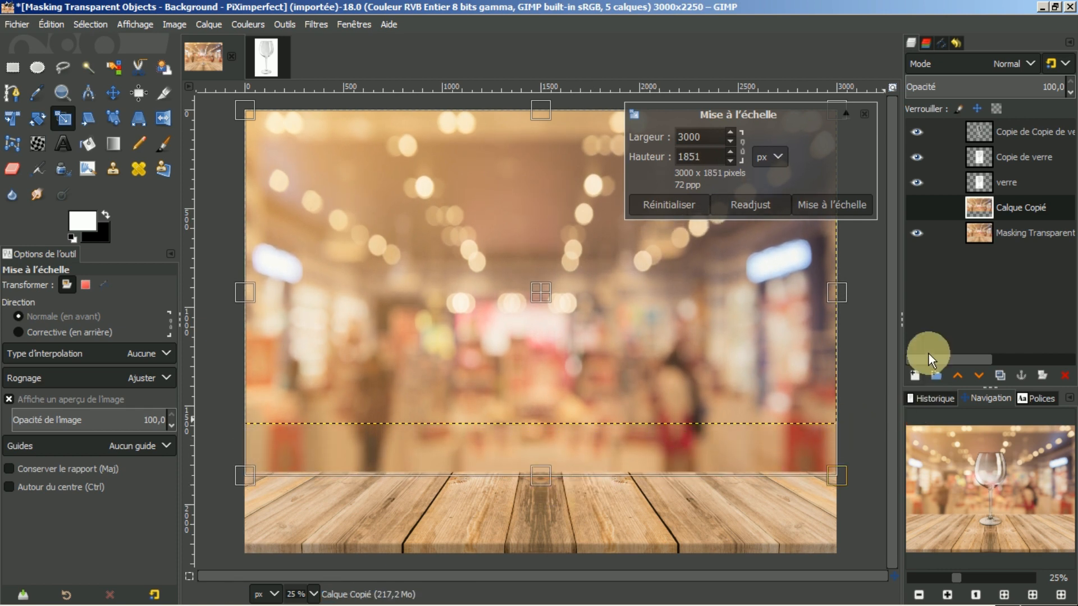
left_click(838, 206)
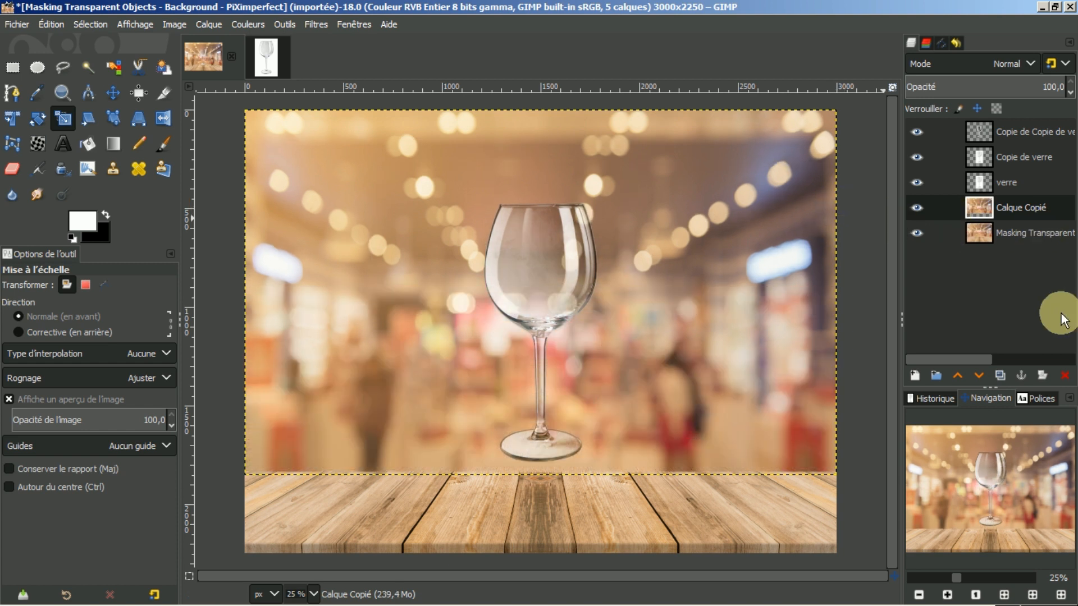
Raise the Calque Copié layer to the top of the stack and toggle the background layer's visibility to check the coverage.
left_click(958, 376)
left_click(958, 376)
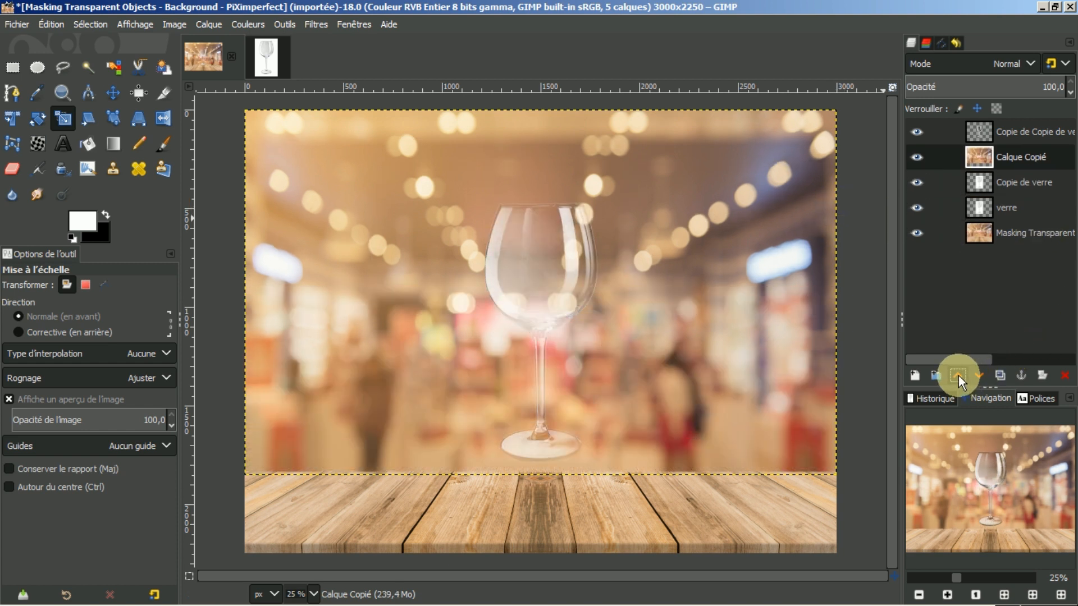
left_click(958, 375)
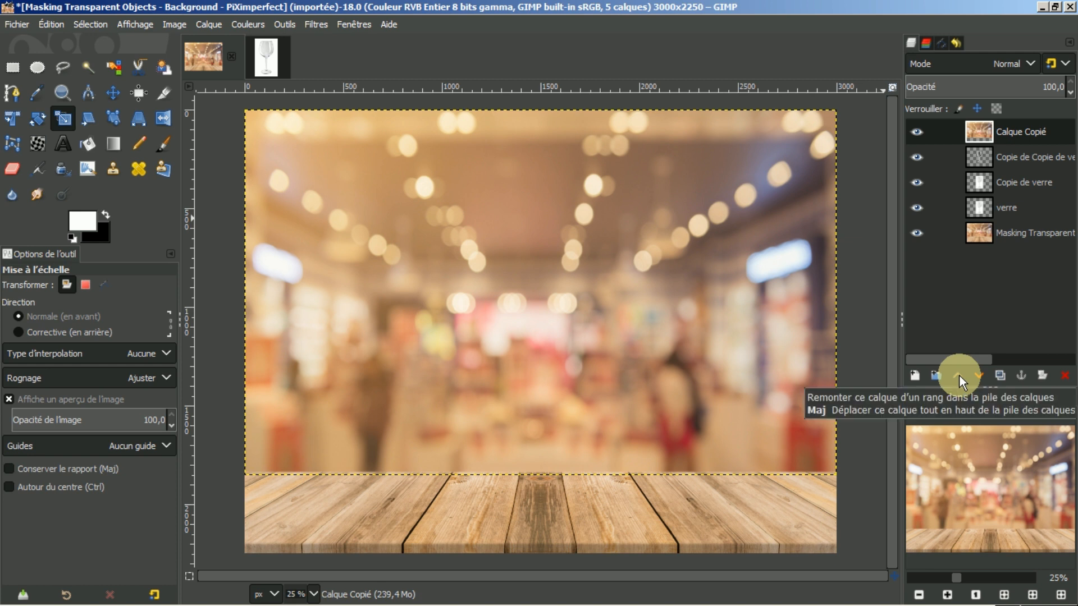
left_click(911, 234)
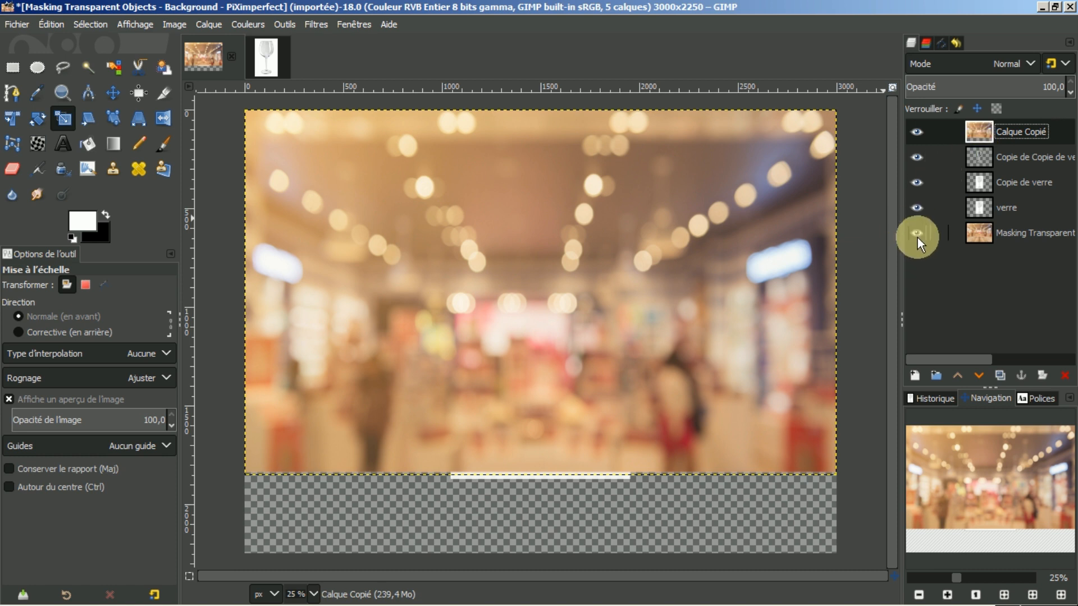
left_click(917, 236)
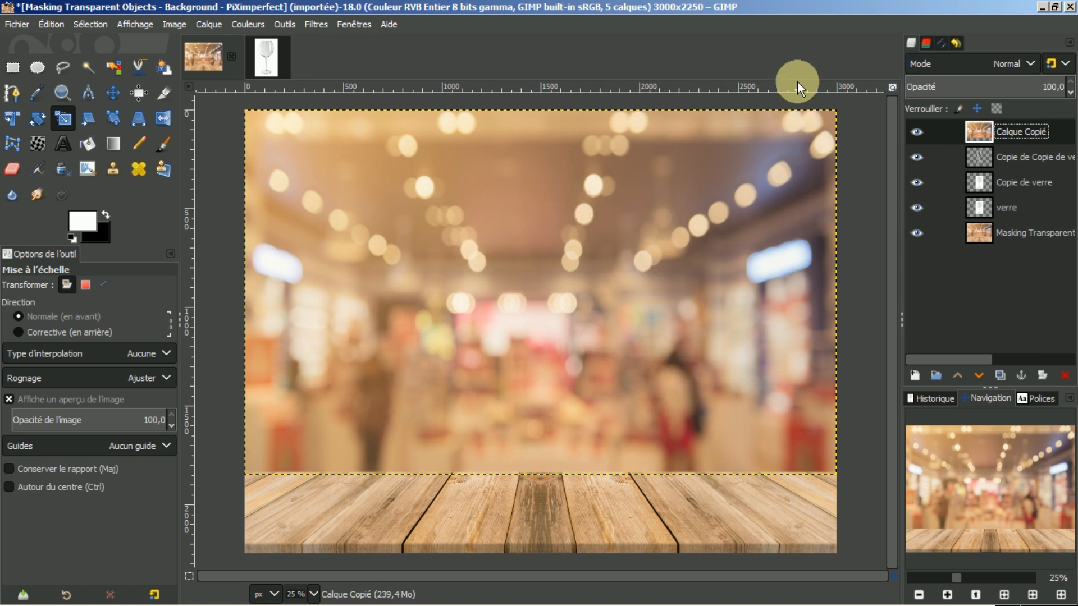
Pixelize the Calque Copié layer with square blocks 2989 px wide and high to average it into one uniform colour.
left_click(311, 24)
mouse_move(321, 126)
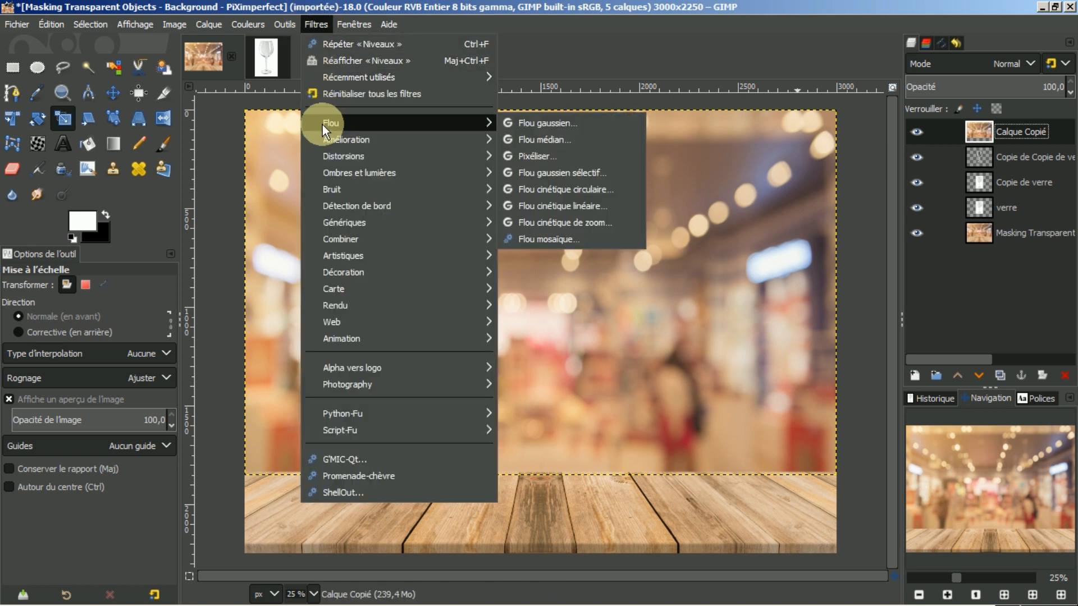
left_click(515, 153)
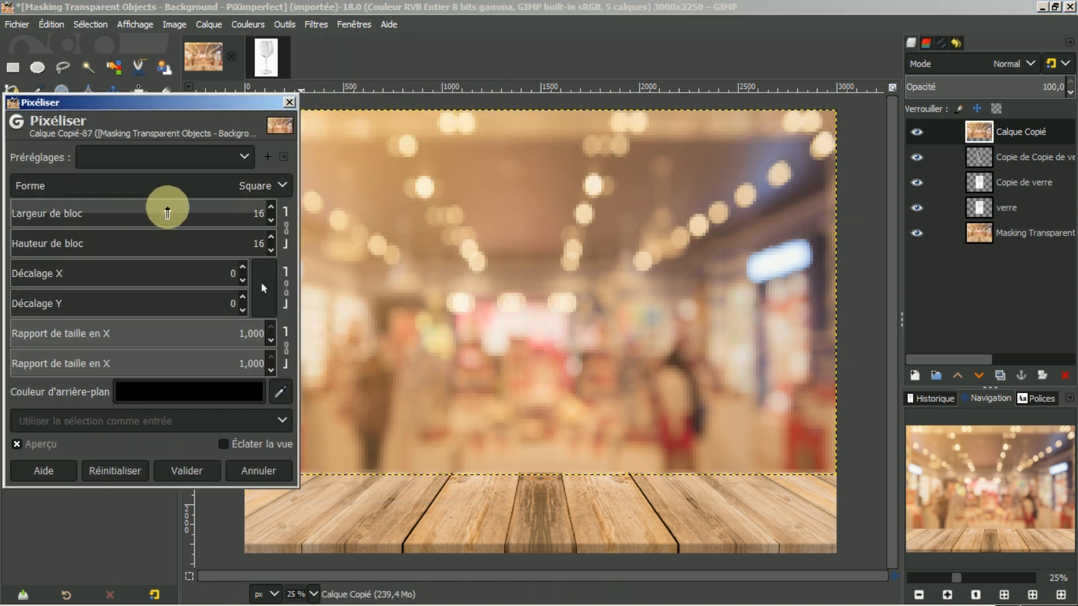
left_click_drag(256, 209, 204, 199)
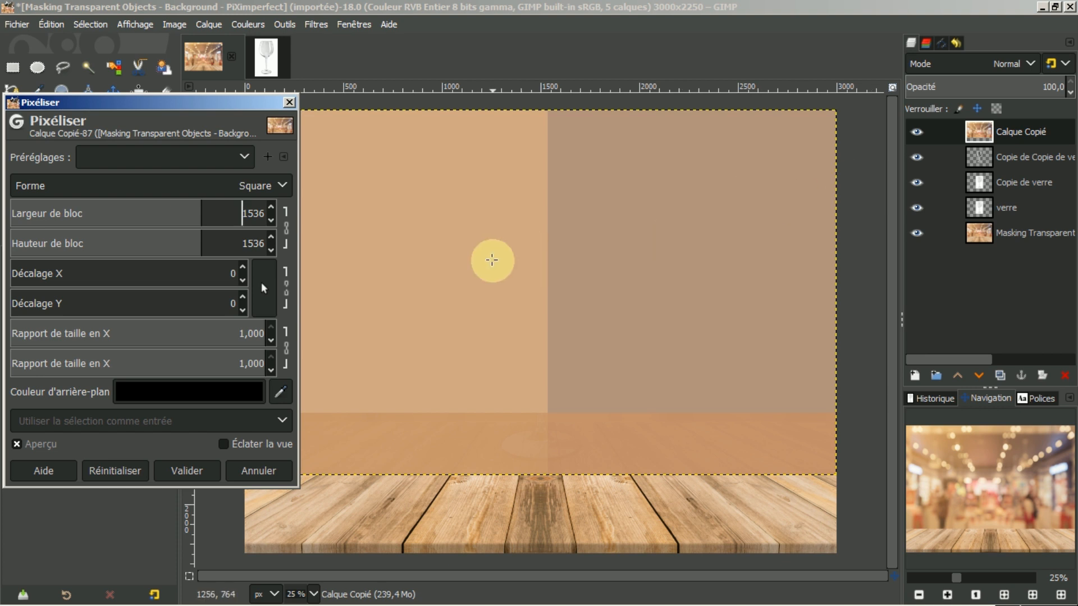
left_click_drag(210, 213, 236, 210)
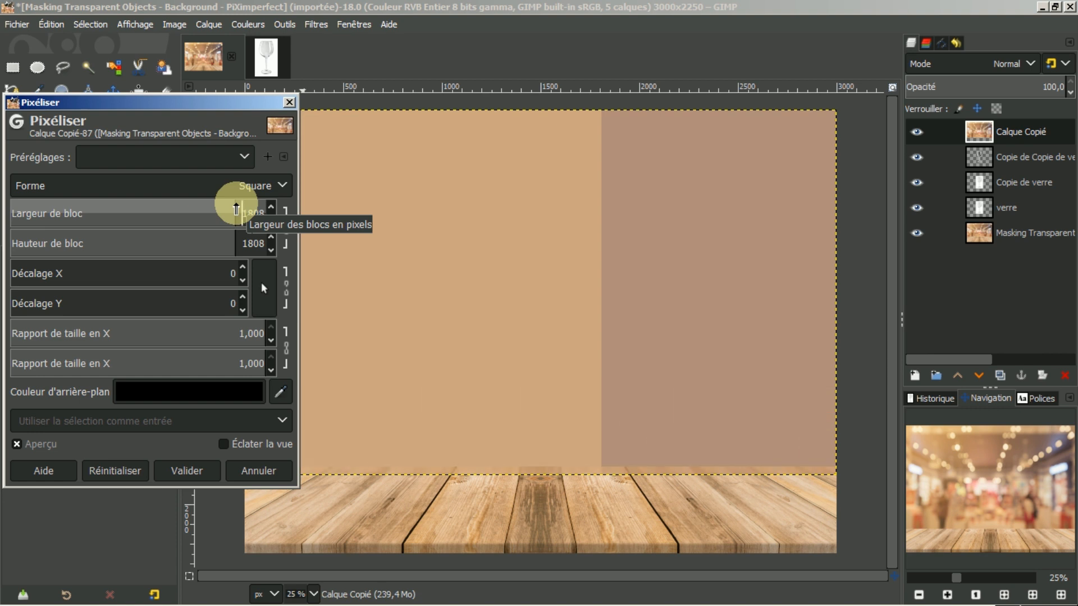
left_click_drag(236, 208, 251, 212)
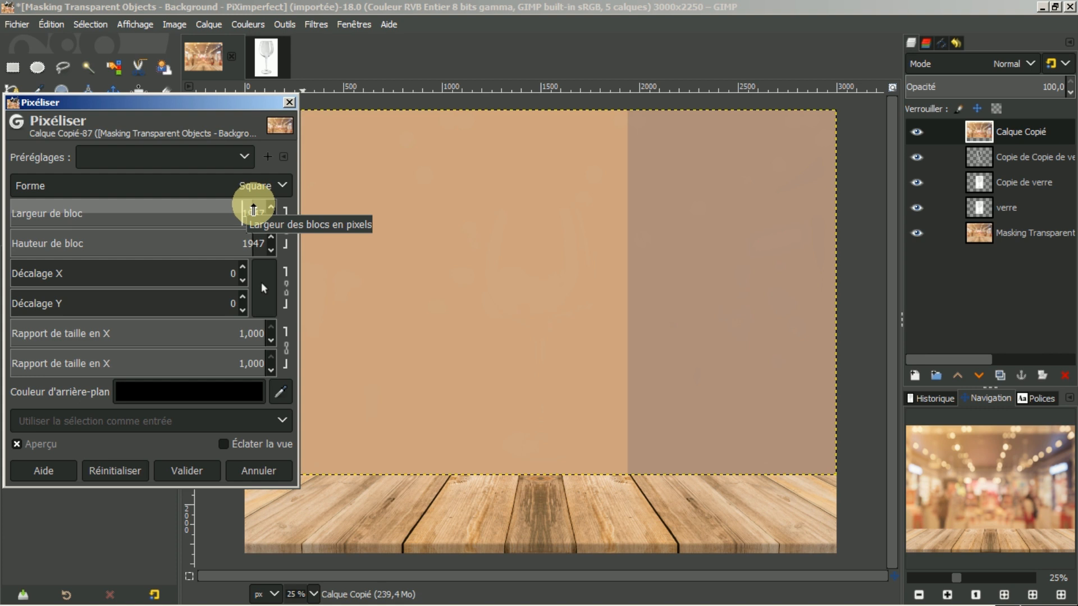
left_click_drag(252, 210, 365, 222)
left_click_drag(366, 217, 777, 316)
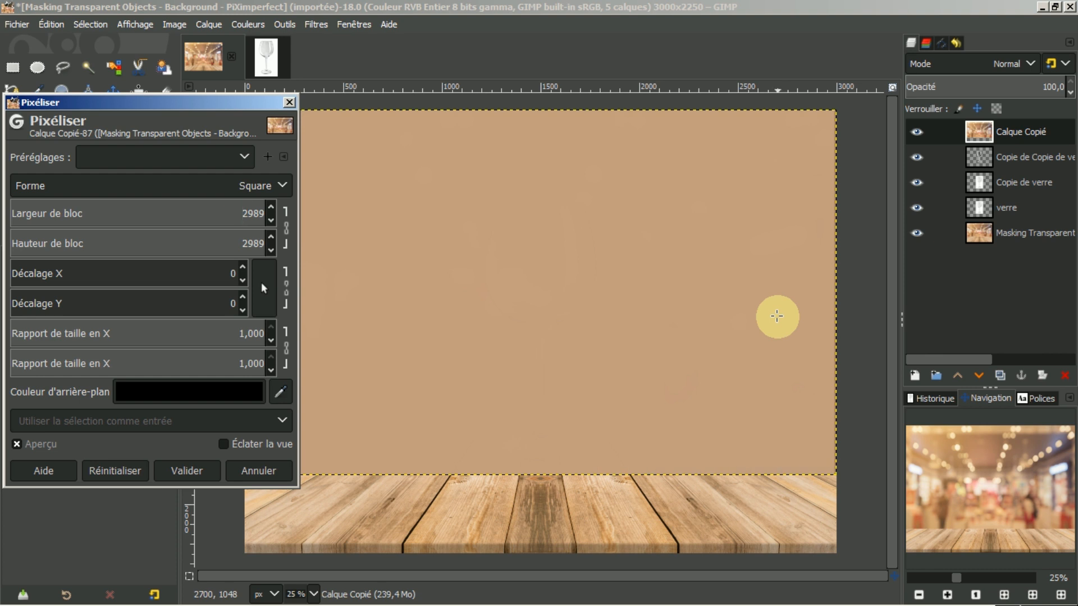
left_click(192, 472)
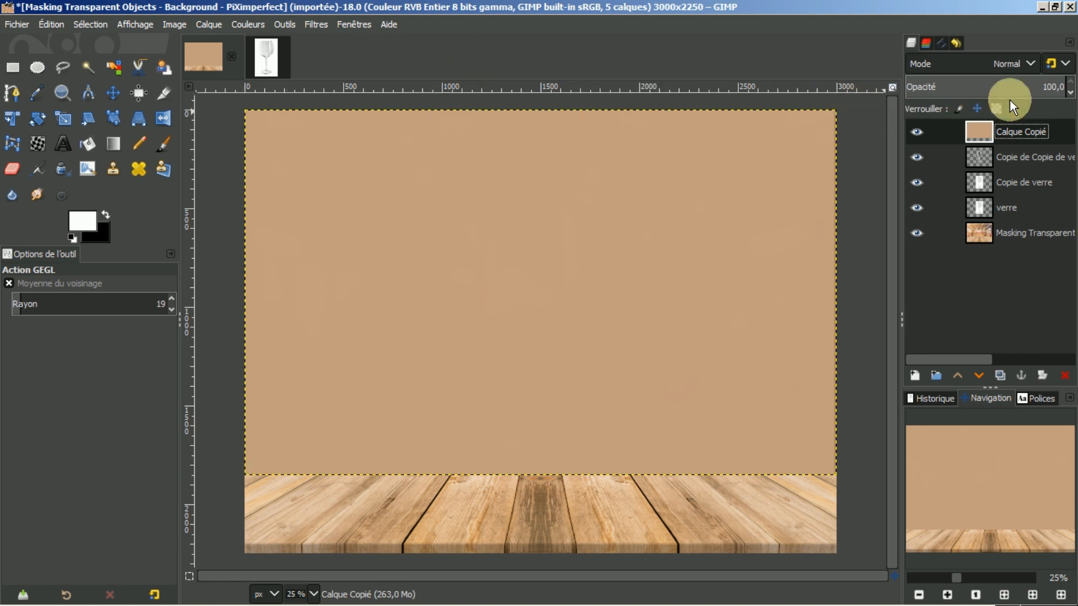
Set the blend mode of the averaged colour layer to Couleur TSL.
left_click(1034, 62)
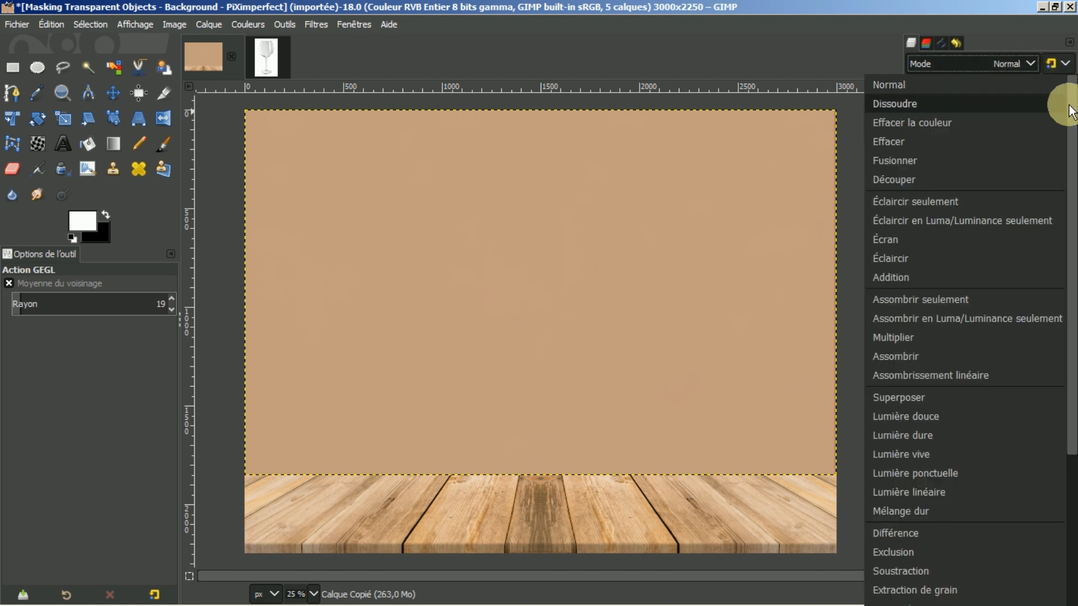
left_click_drag(1069, 111, 1065, 355)
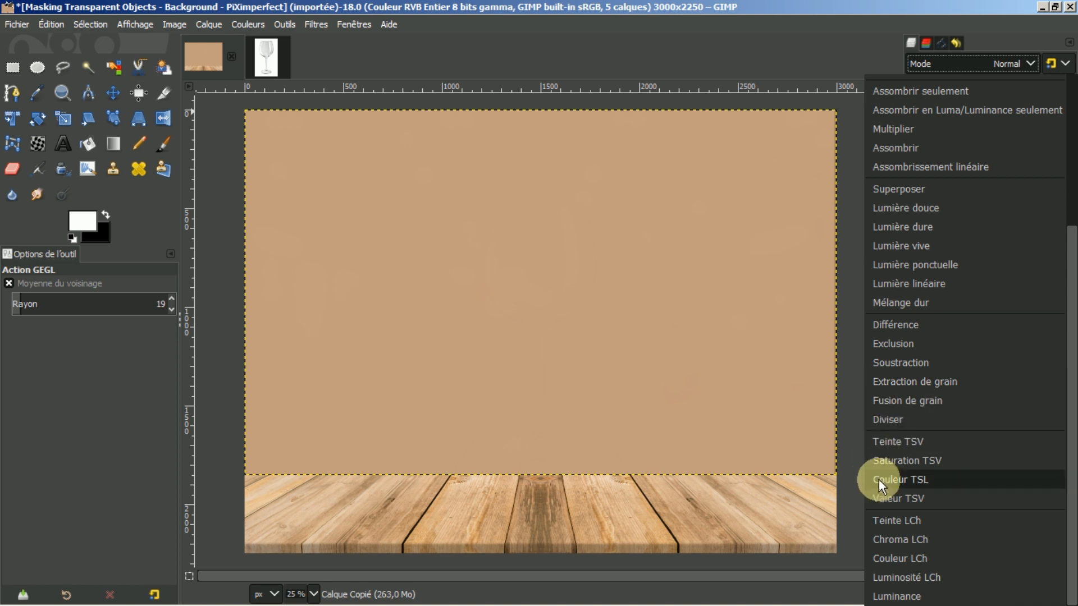
left_click(903, 480)
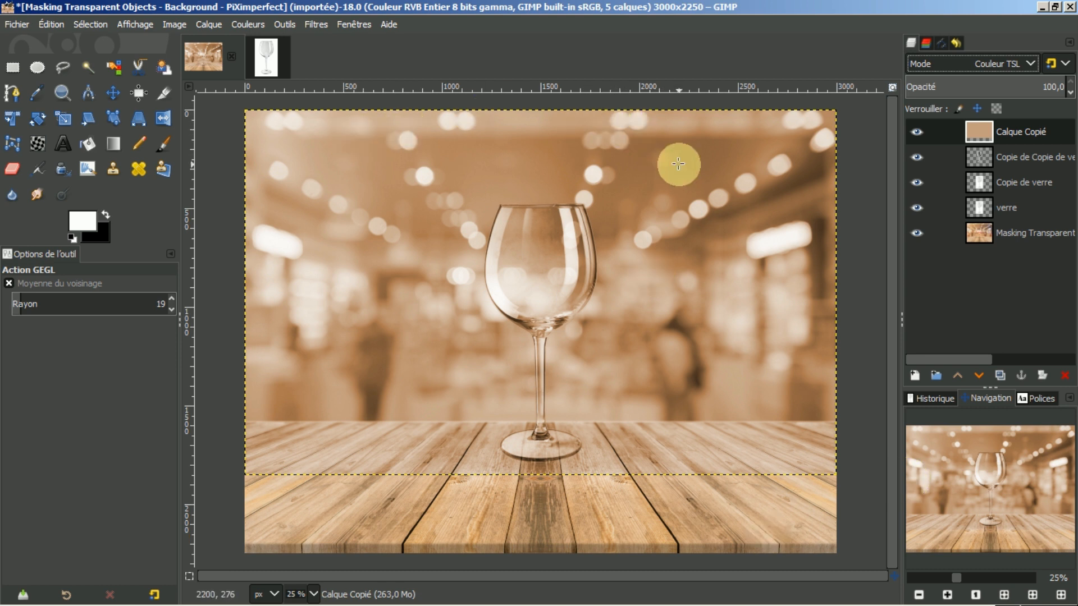
Create a selection of the glass shape from the alpha channel of the Copie de Copie de verre layer.
left_click(977, 157)
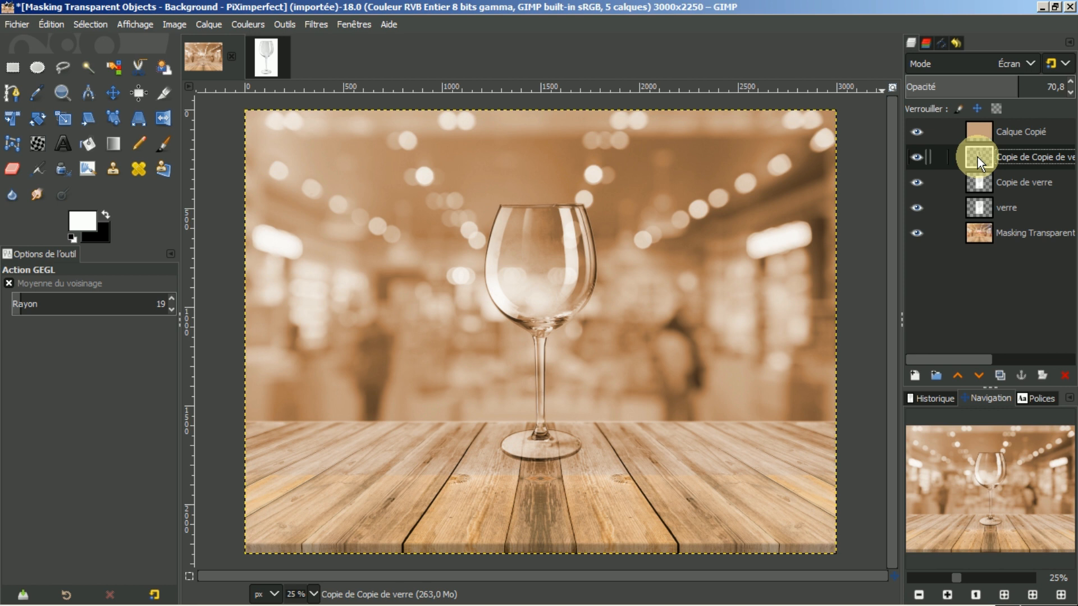
right_click(978, 157)
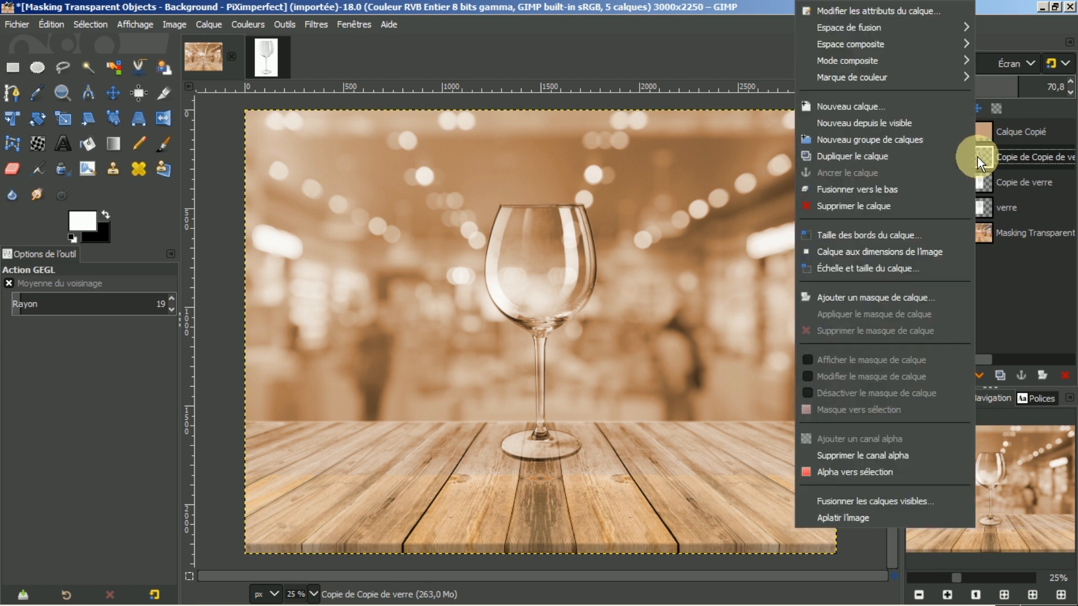
left_click(859, 474)
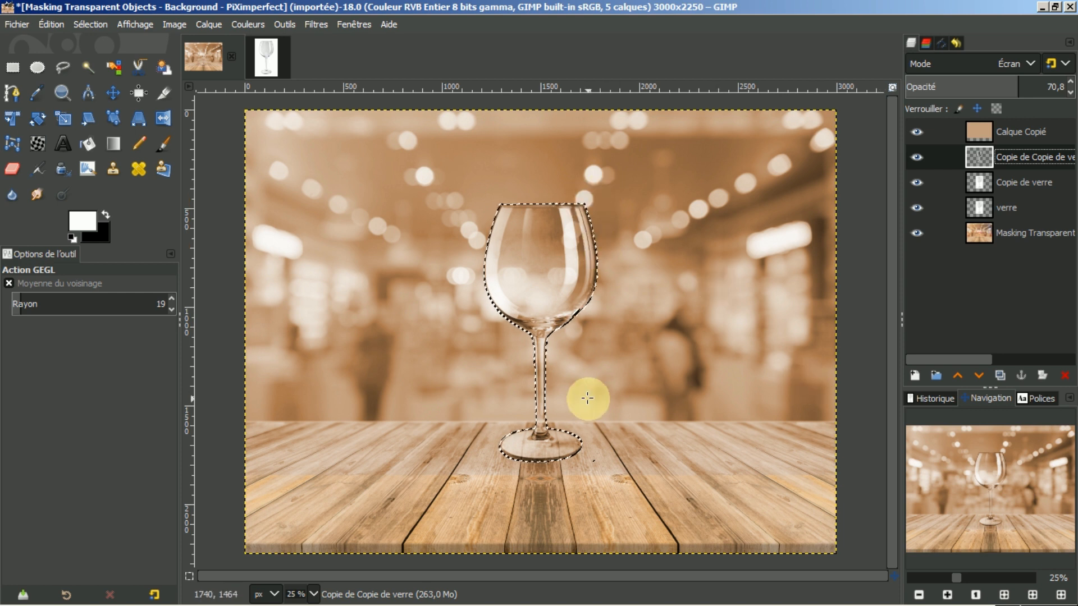
Invert the glass selection, delete the colour outside the glass on the Calque Copié layer, and remove the selection.
left_click(1006, 131)
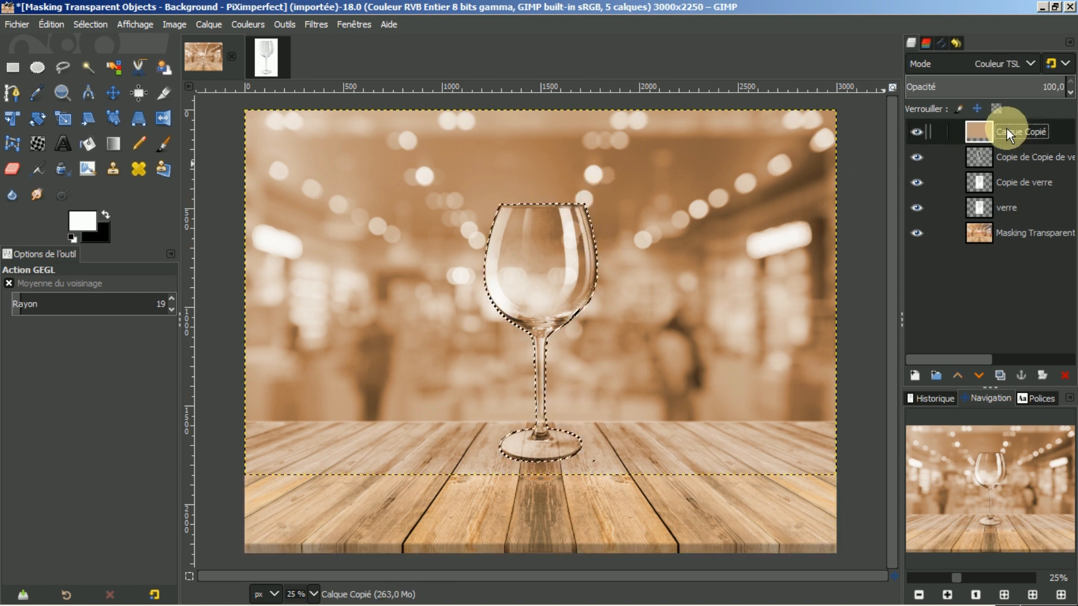
left_click(98, 27)
left_click(92, 80)
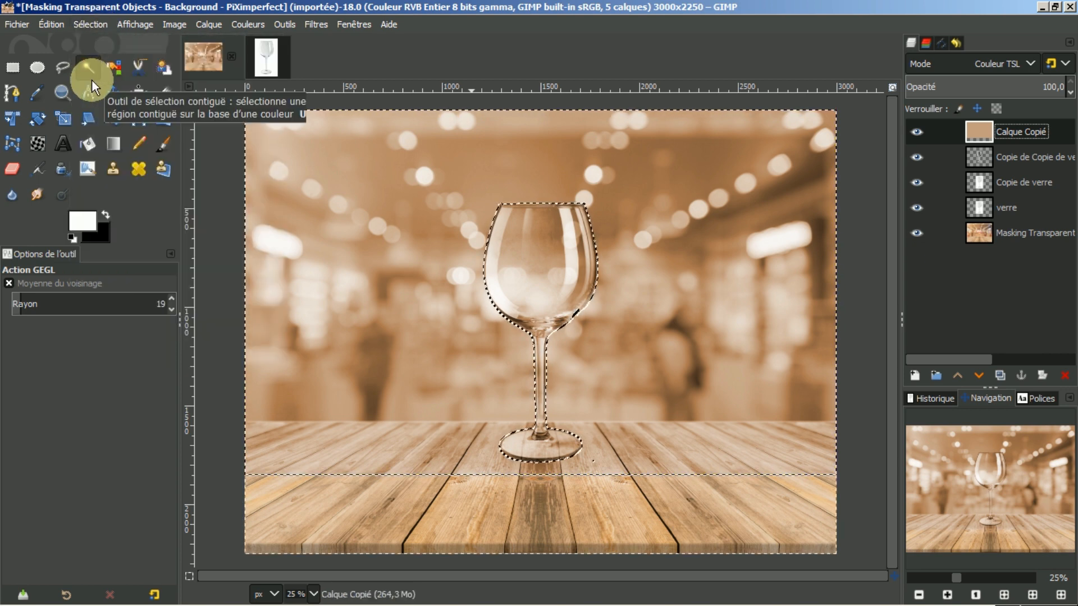
key("Delete")
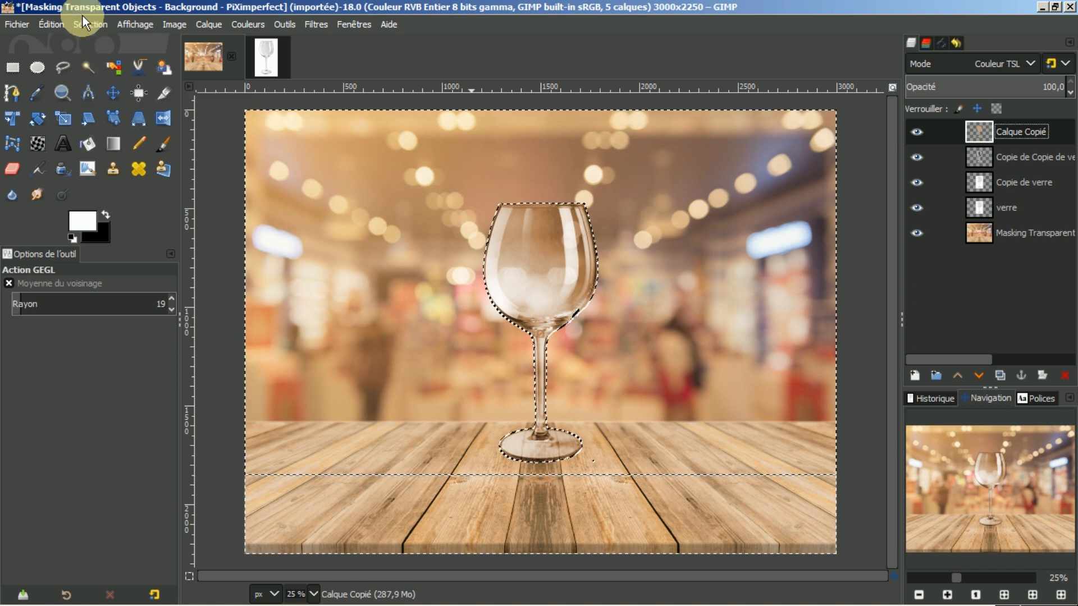
left_click(86, 24)
left_click(96, 60)
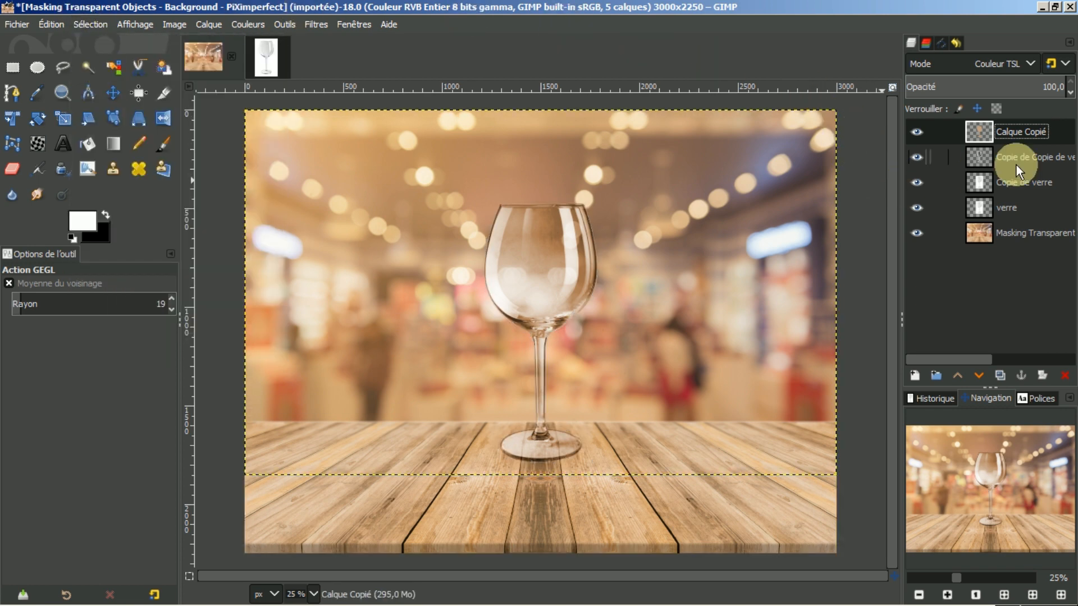
Expand the Calque Copié layer to the image dimensions and toggle its visibility to compare the glass tint.
right_click(979, 130)
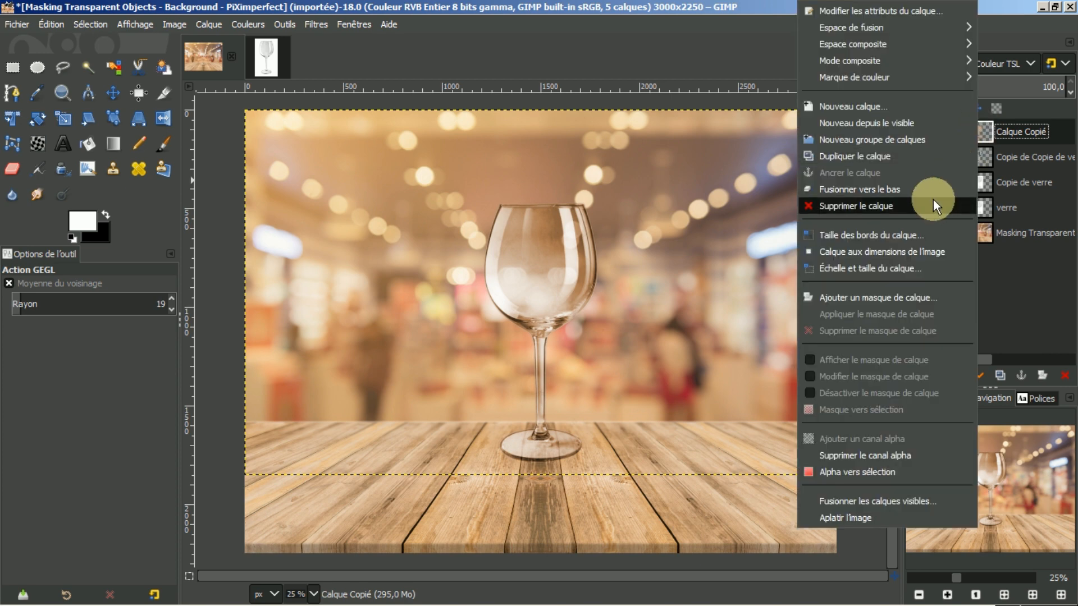
left_click(905, 252)
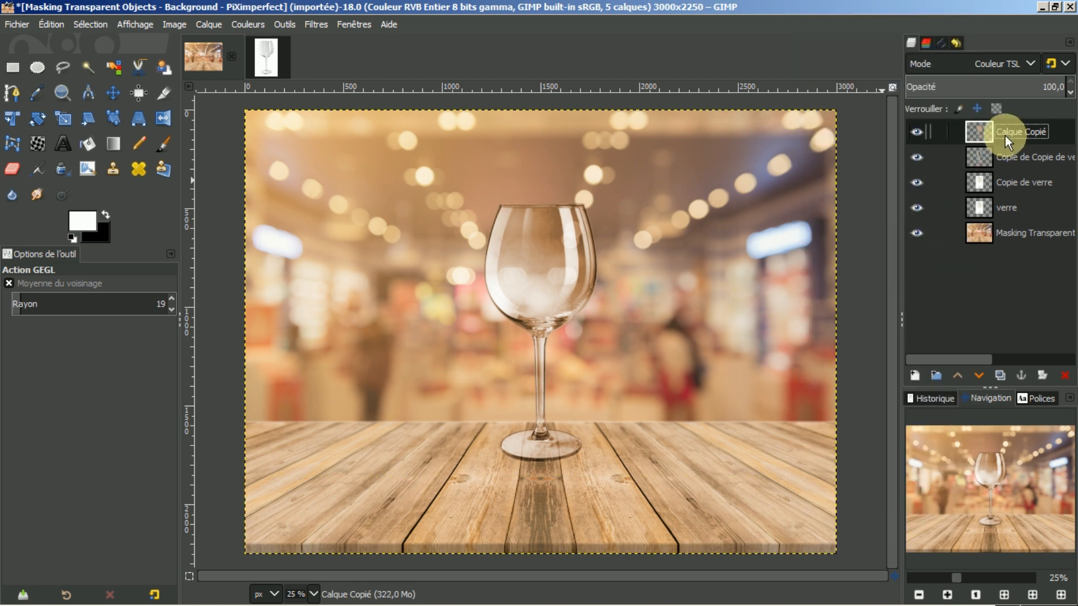
left_click(917, 133)
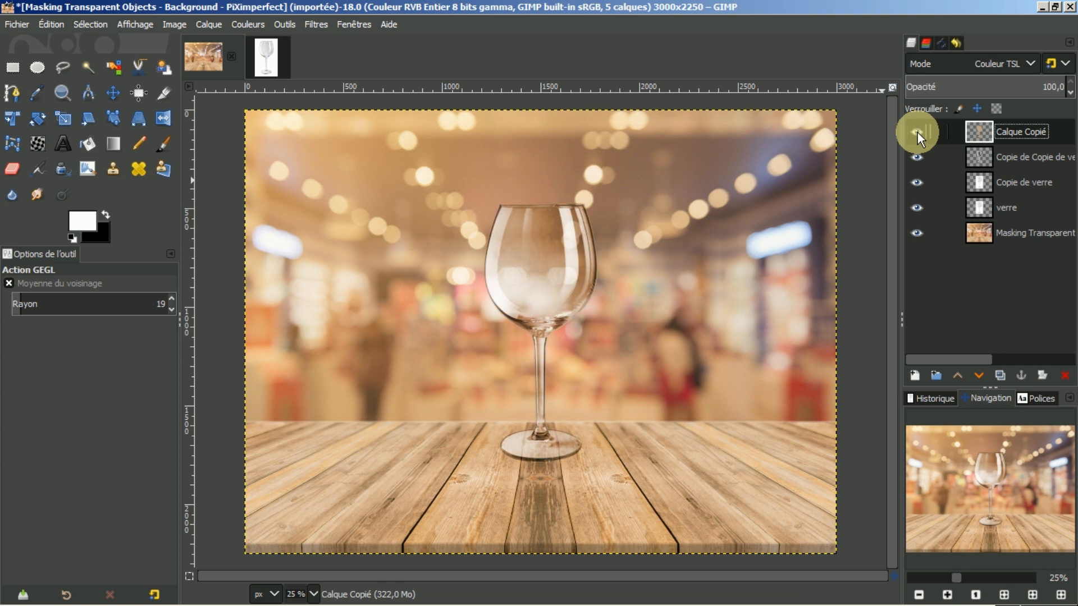
left_click(917, 132)
Lower the Calque Copié layer's opacity to 70,0 and toggle its visibility to compare the tint on the glass.
scroll(665, 273, "up", 1)
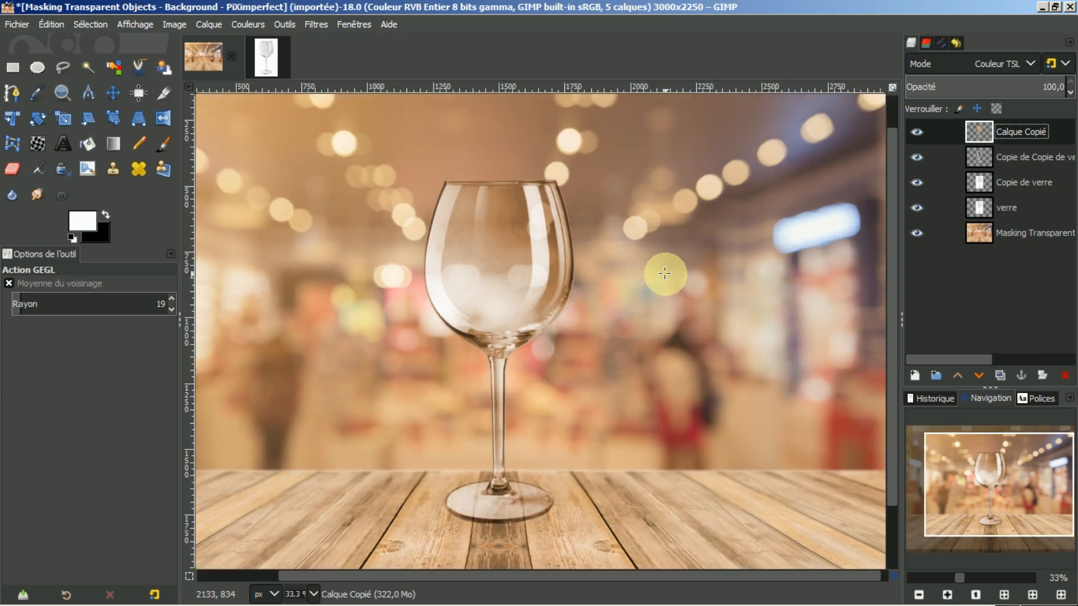
left_click(1026, 87)
left_click_drag(1025, 86, 1021, 86)
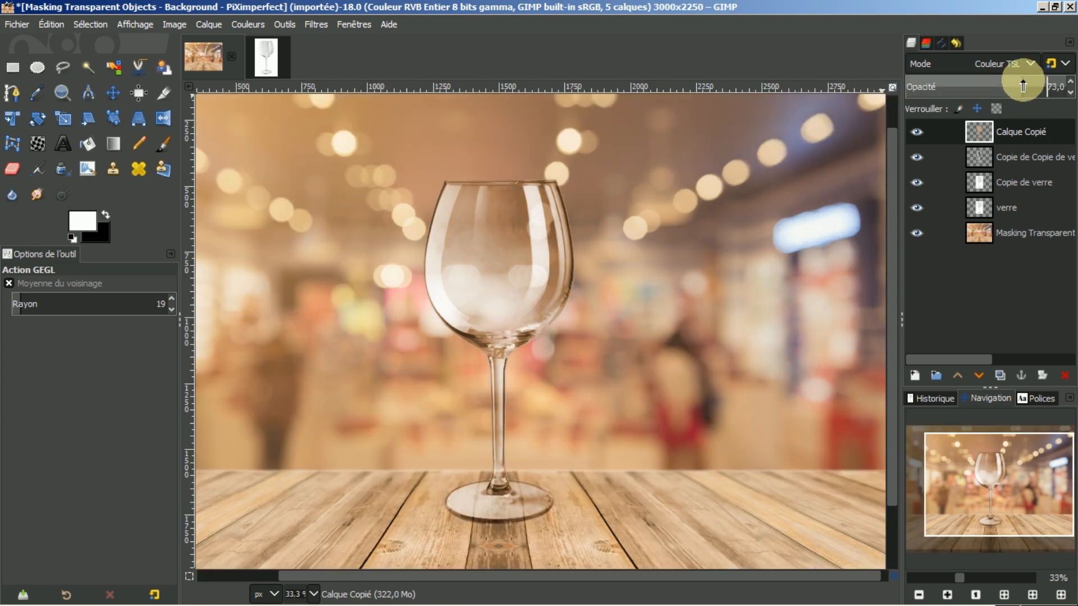
left_click(1069, 92)
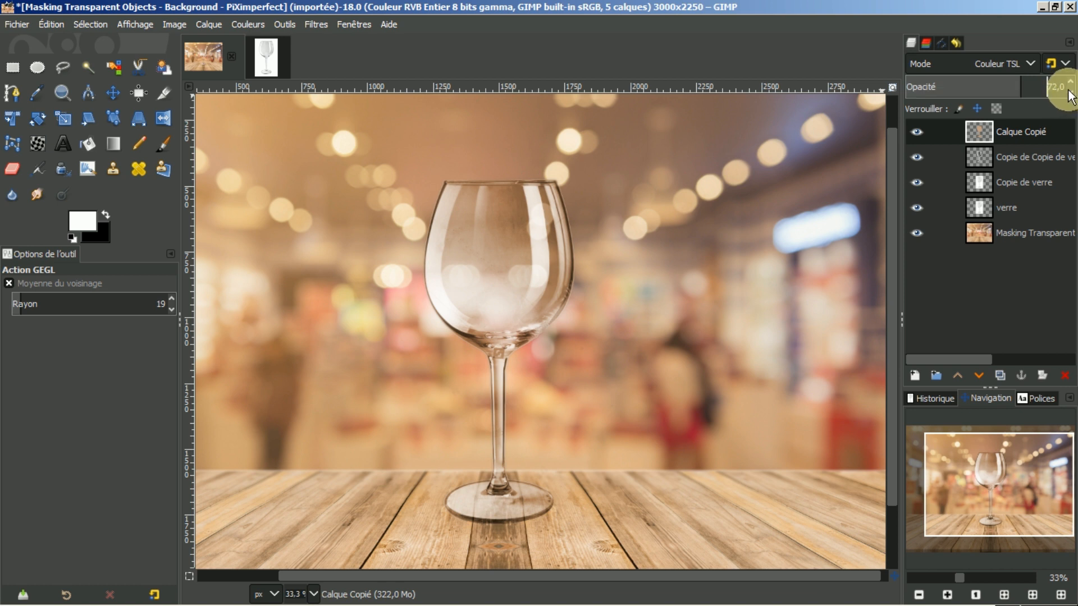
left_click(1069, 92)
left_click(1070, 93)
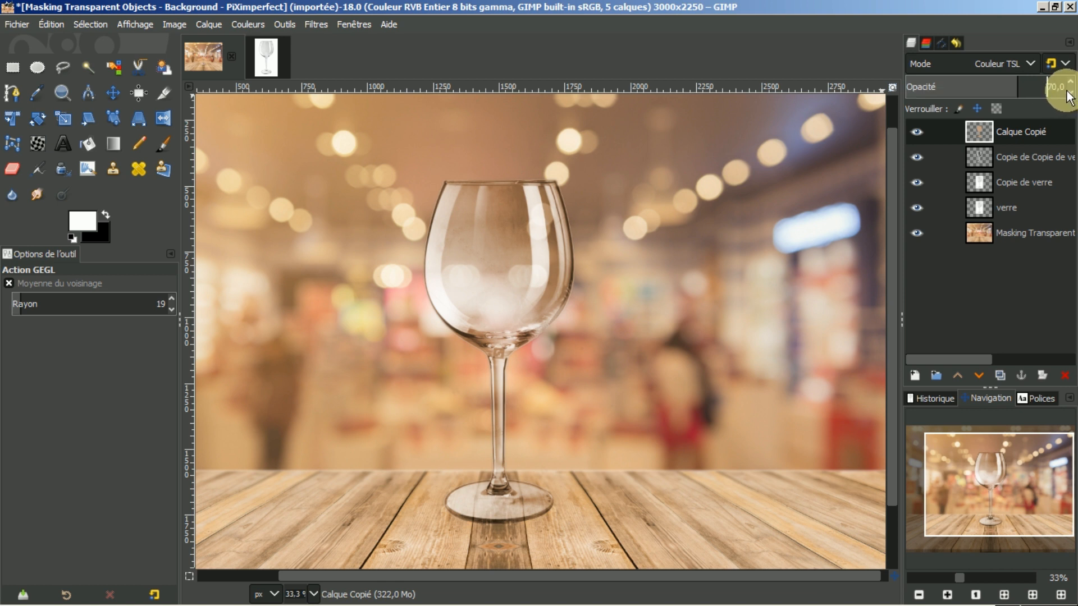
left_click(916, 131)
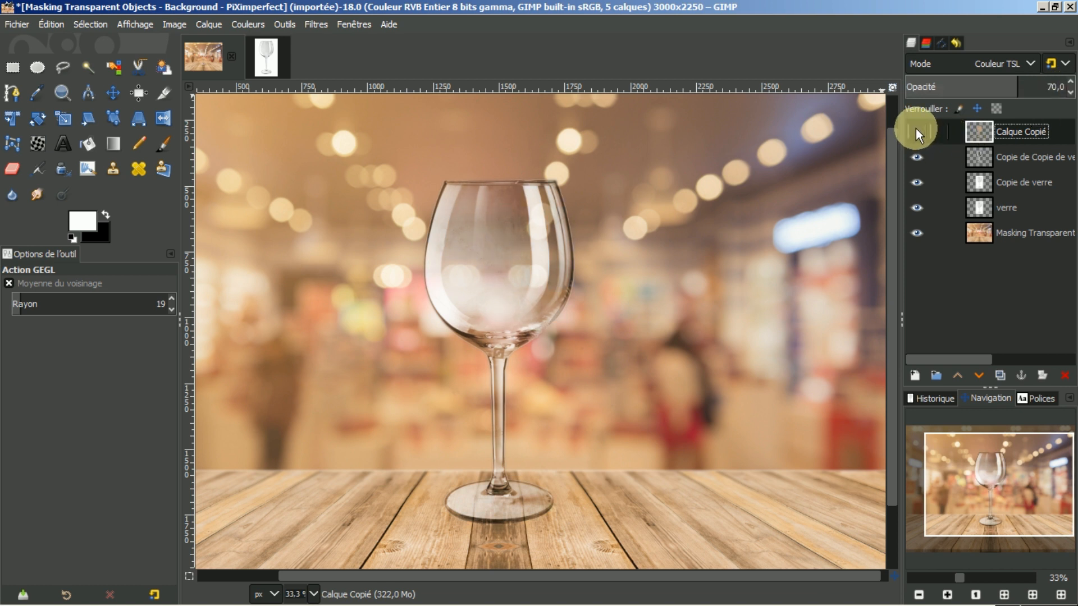
left_click(915, 129)
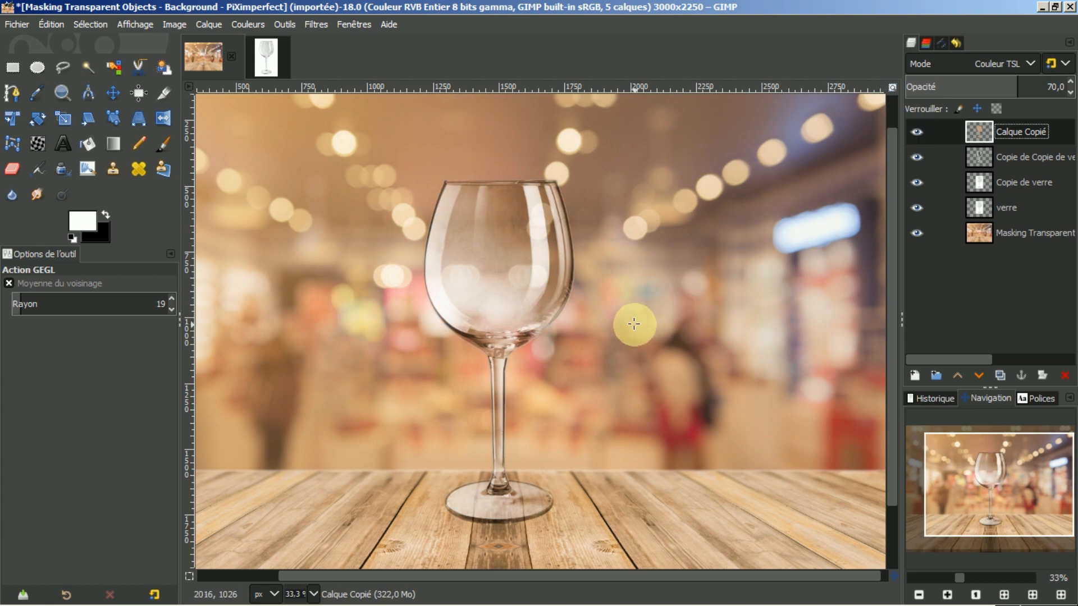
scroll(634, 323, "down", 1)
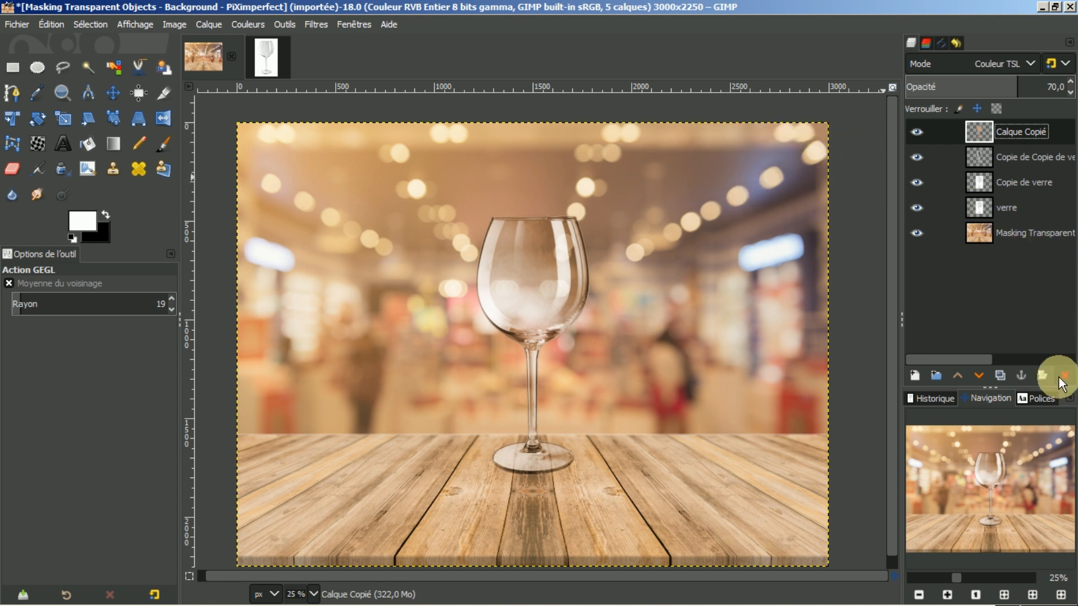
Open picto-pouce.png from the document history and copy its thumbs-up image.
left_click(932, 398)
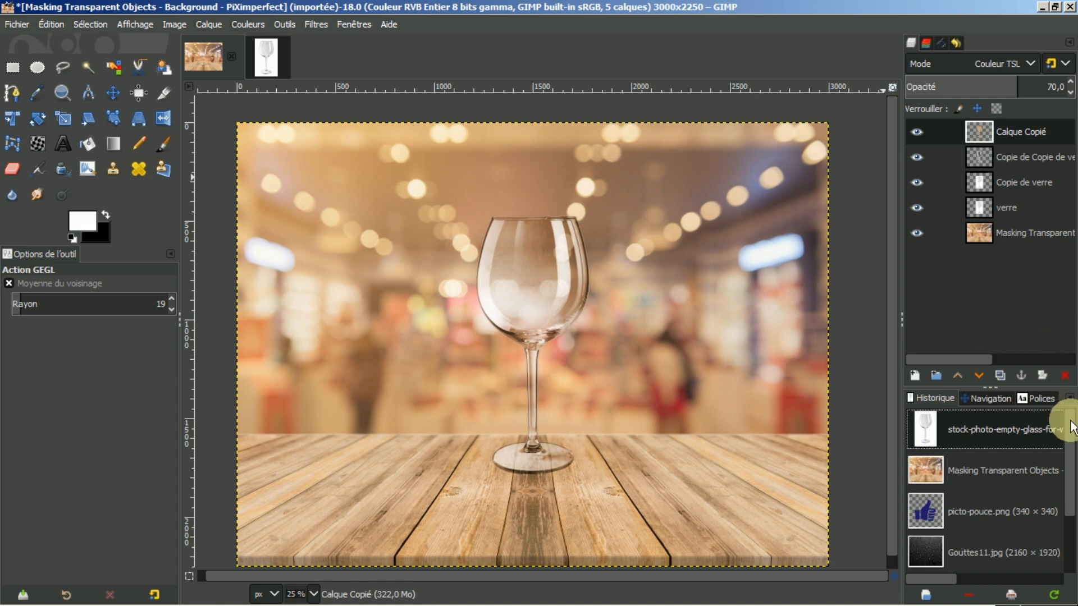
left_click(962, 512)
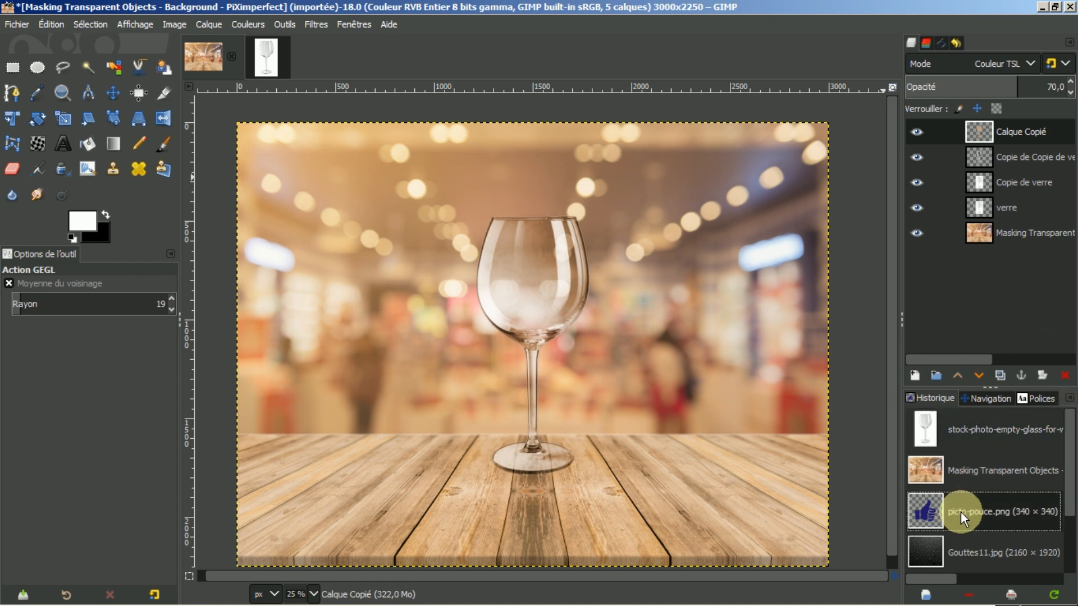
double_click(961, 512)
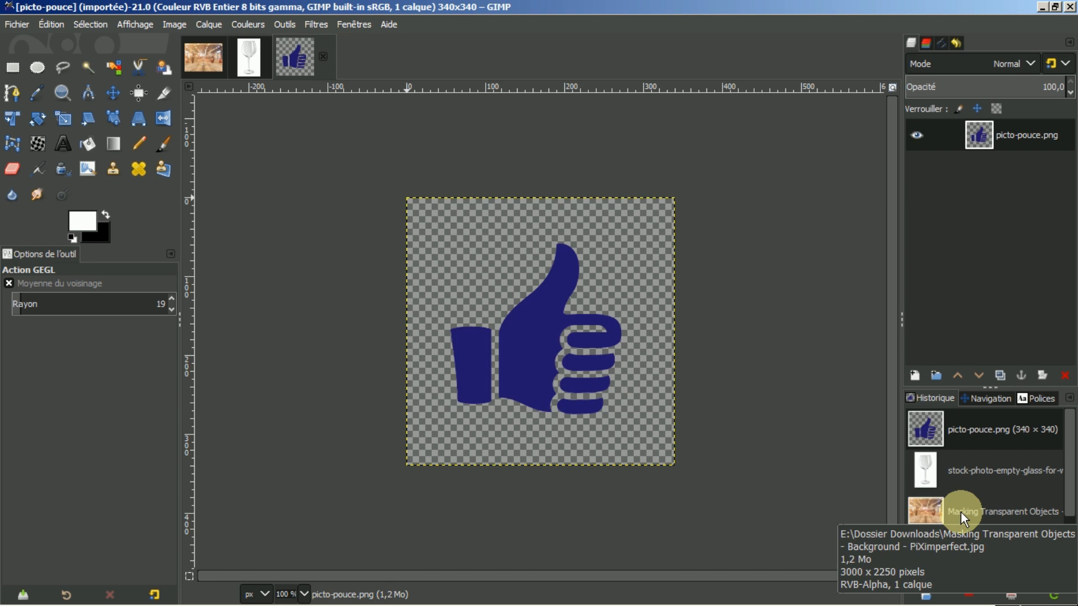
left_click(56, 27)
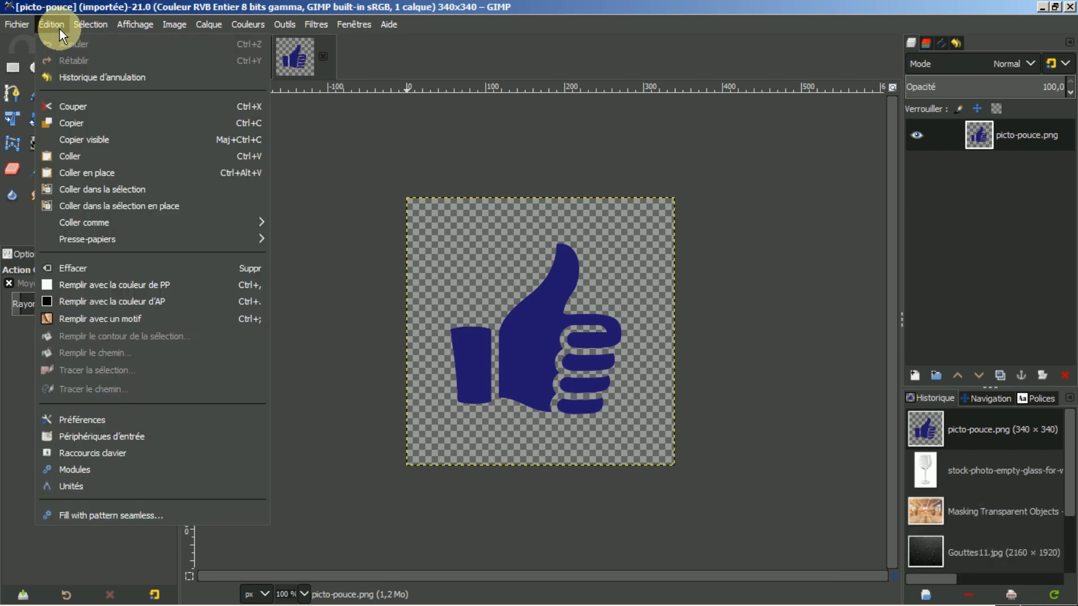
left_click(62, 122)
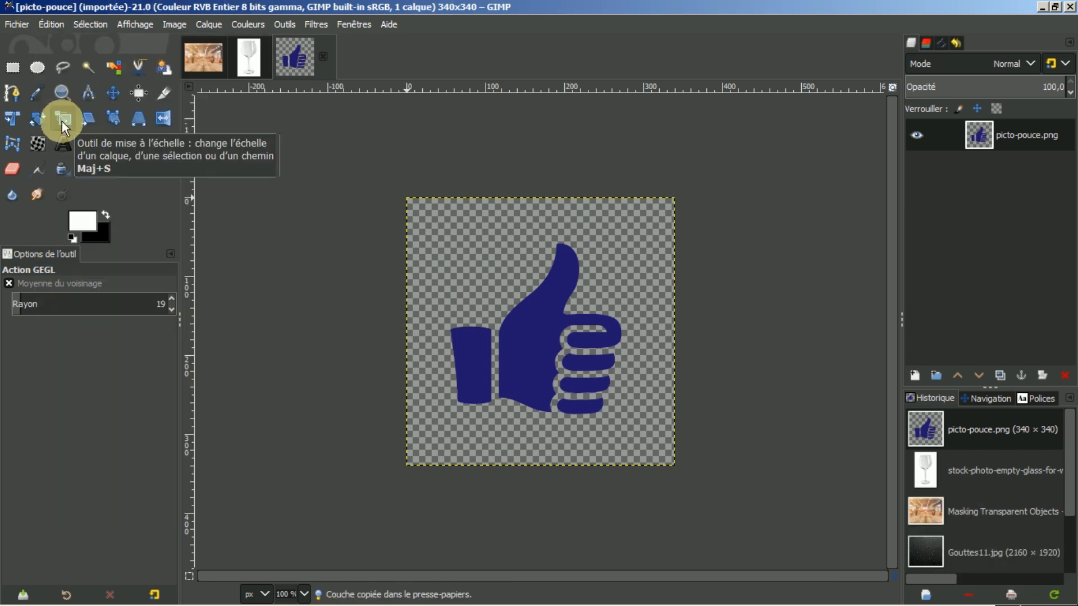
Paste the thumbs-up image into the wine glass composition and convert the floating selection into a new layer.
left_click(196, 64)
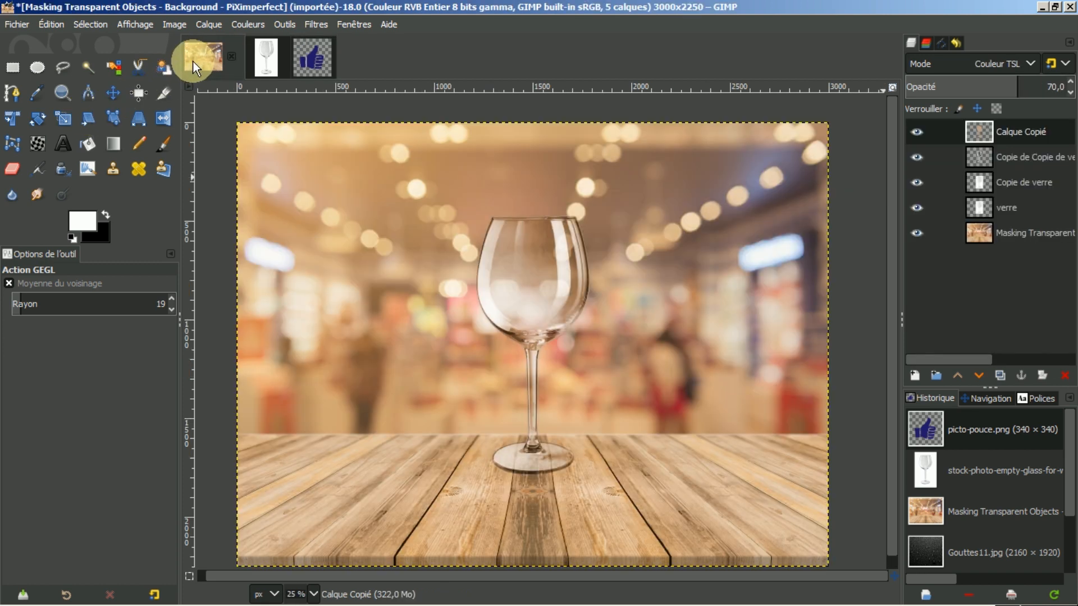
left_click(59, 23)
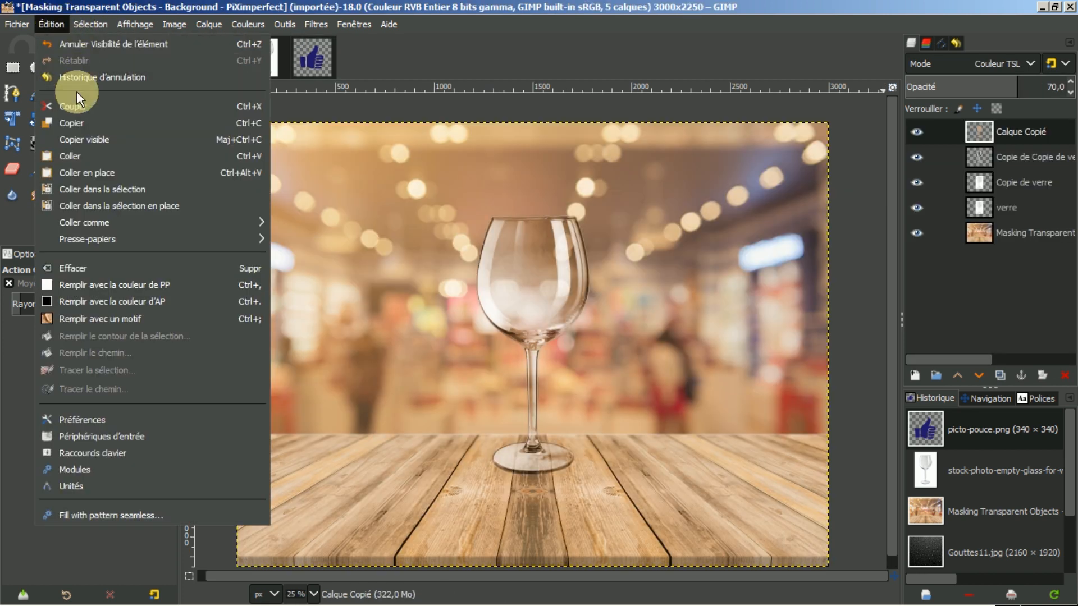
left_click(66, 160)
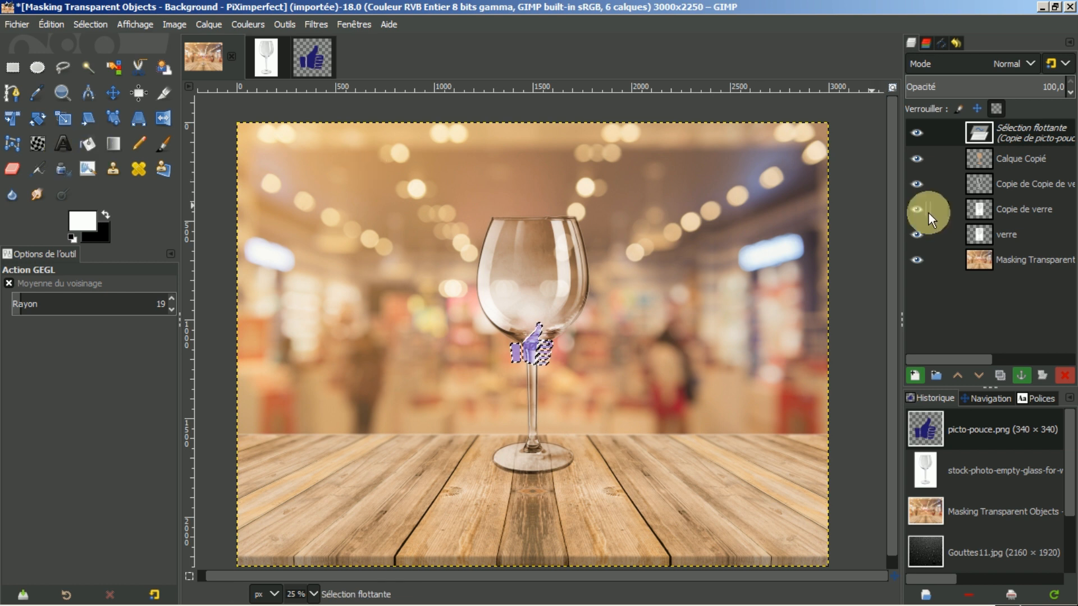
left_click(918, 373)
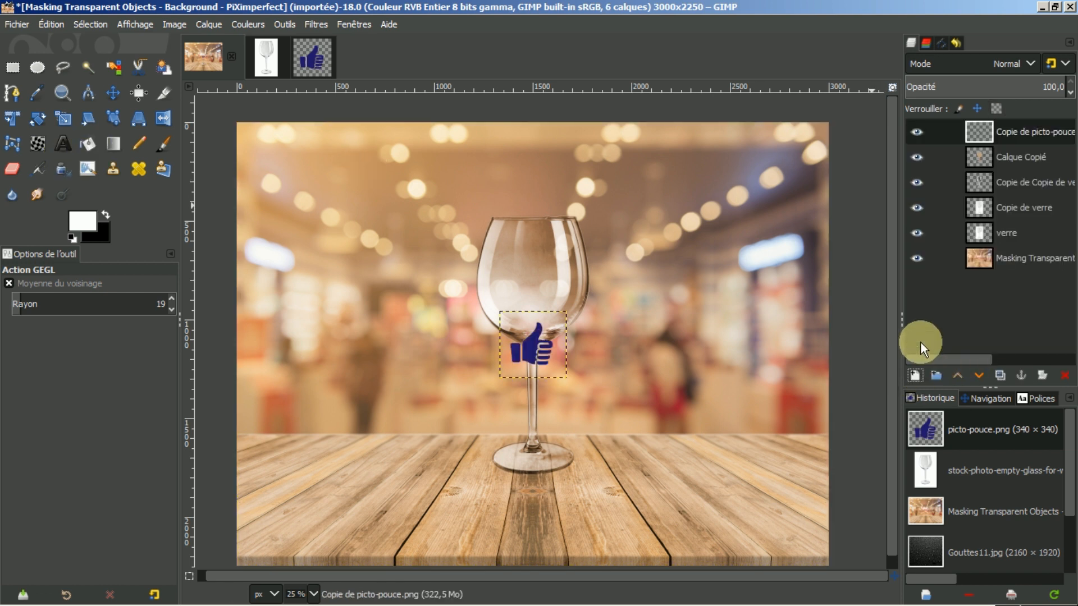
Move the thumbs-up layer straight up into the lower half of the glass bowl.
left_click(113, 92)
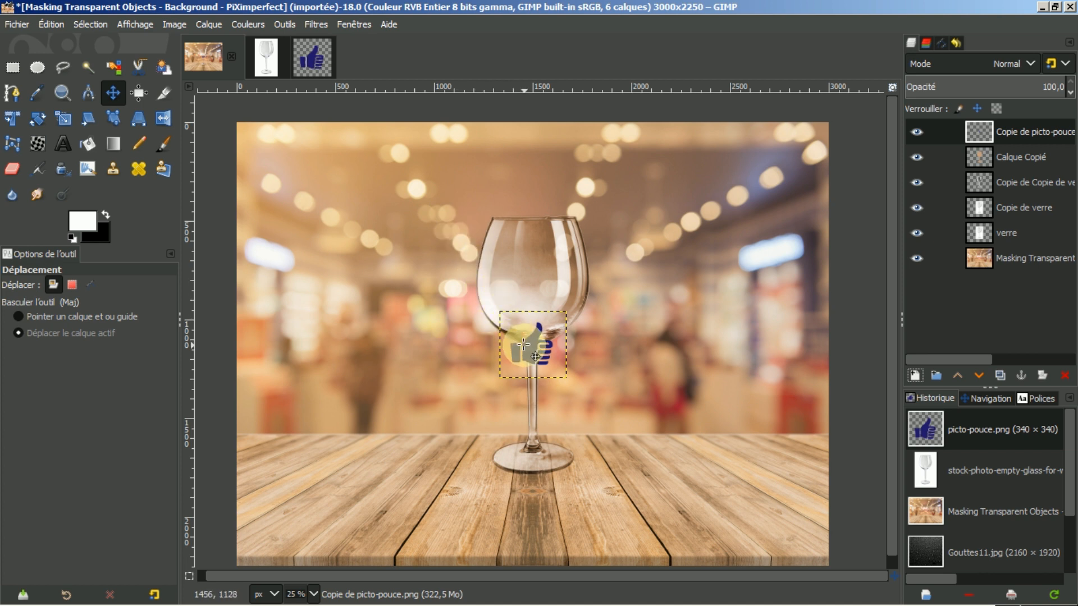
left_click_drag(525, 345, 525, 294)
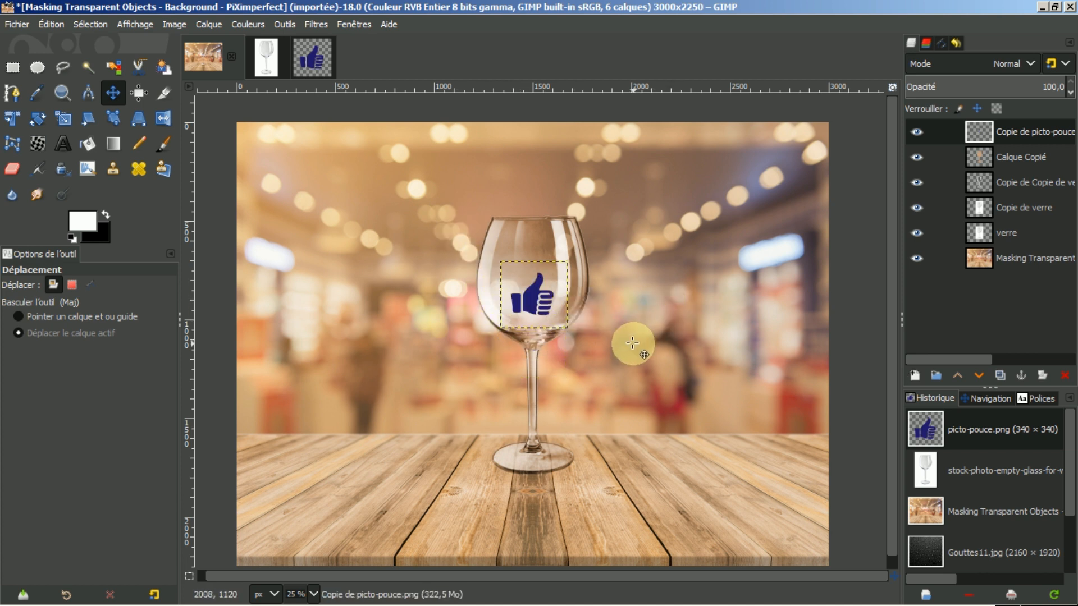
scroll(632, 343, "up", 1)
scroll(632, 342, "up", 1)
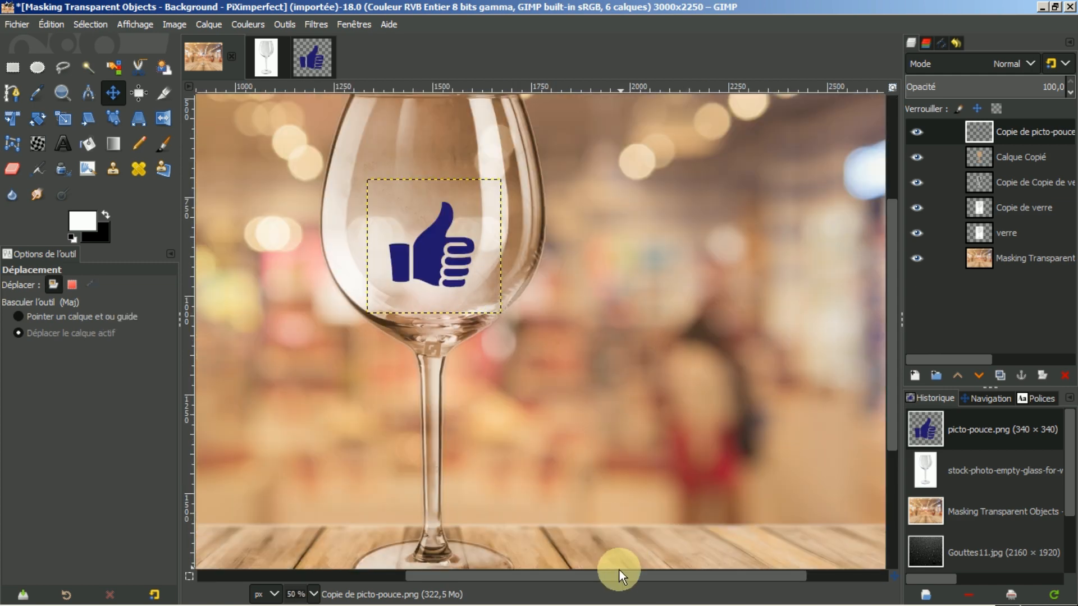
left_click_drag(618, 573, 568, 587)
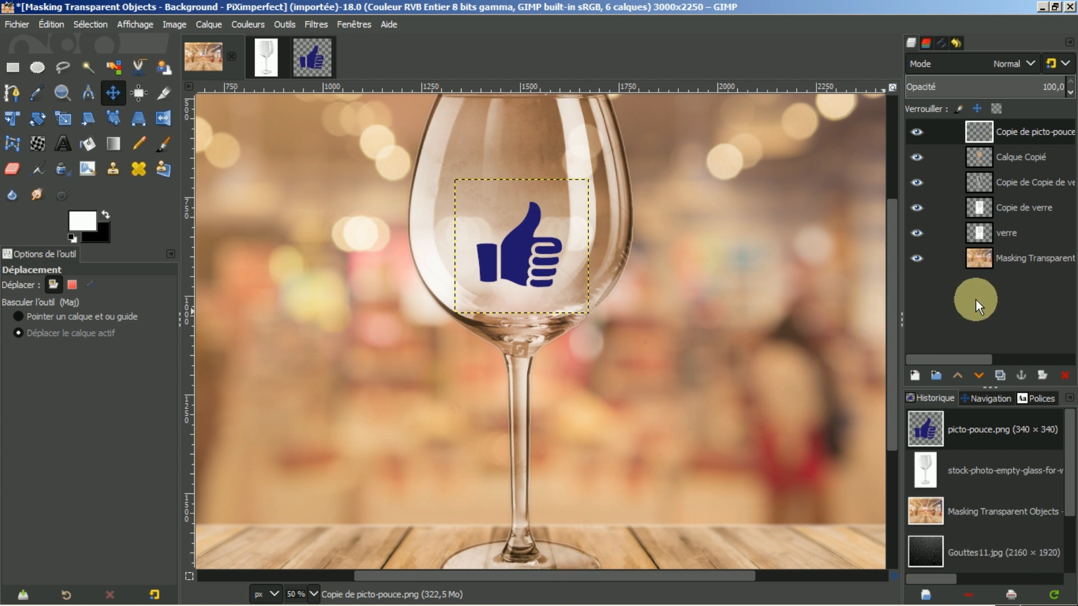
Toggle the thumbs-up layer's visibility, and isolate the Calque Copié and Copie de Copie de verre layers to inspect them before showing all layers again.
left_click(918, 132)
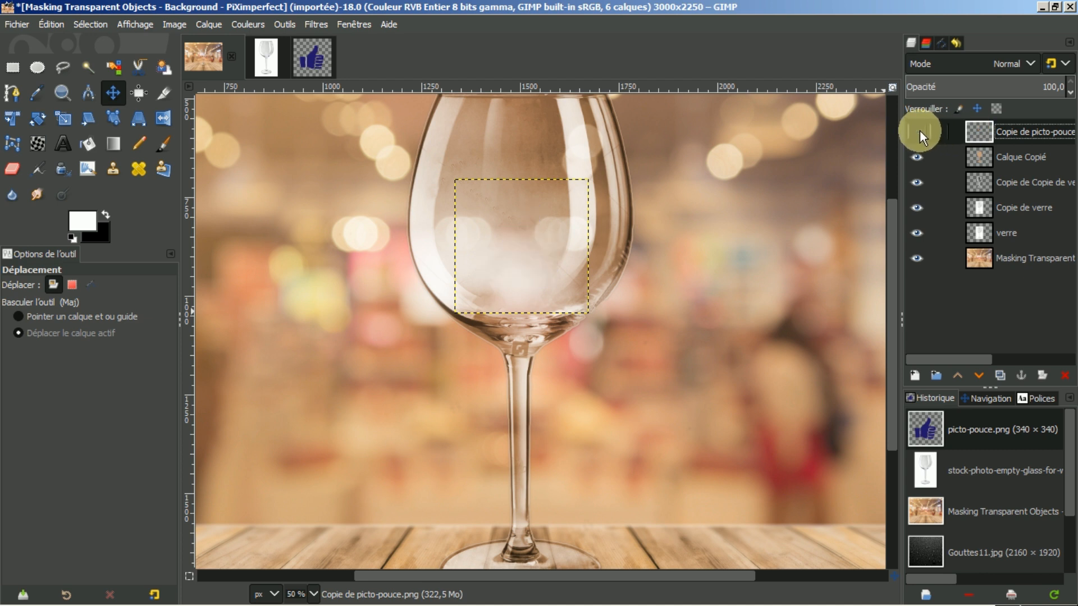
left_click(918, 130)
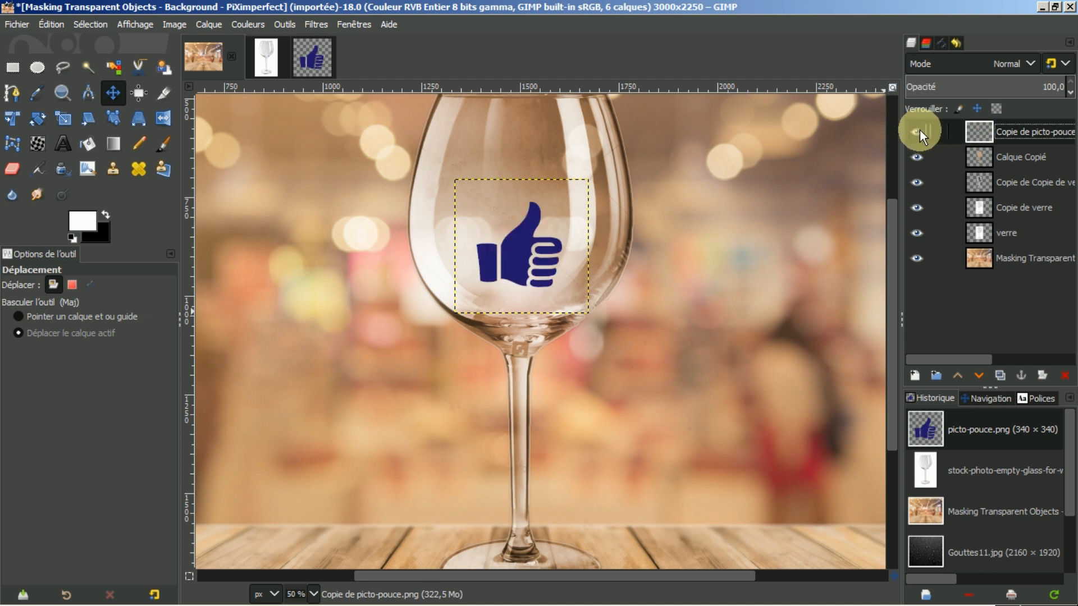
left_click(918, 157, "shift")
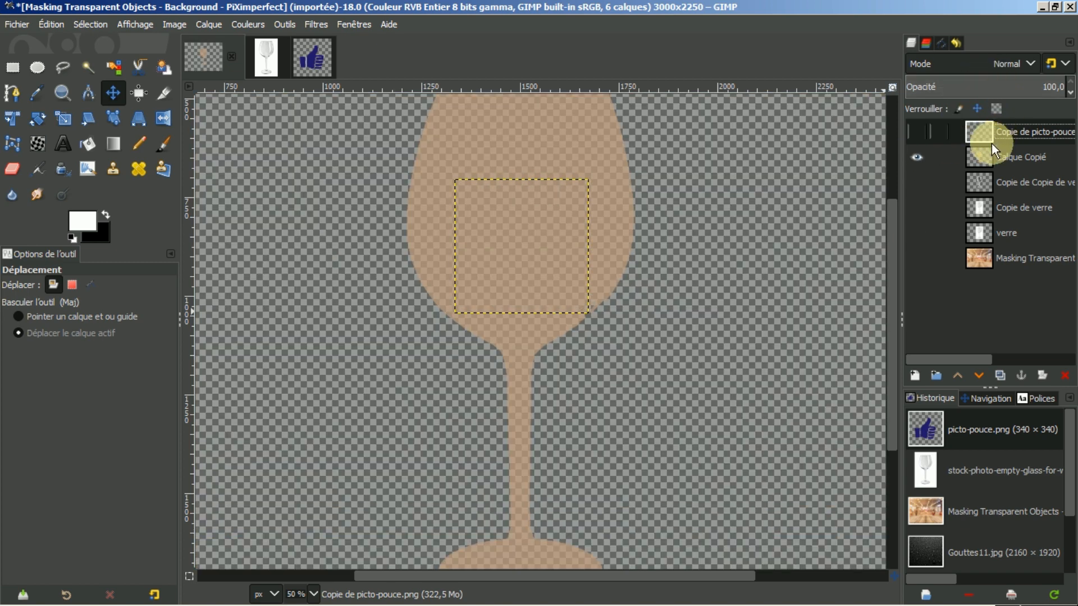
left_click(996, 160)
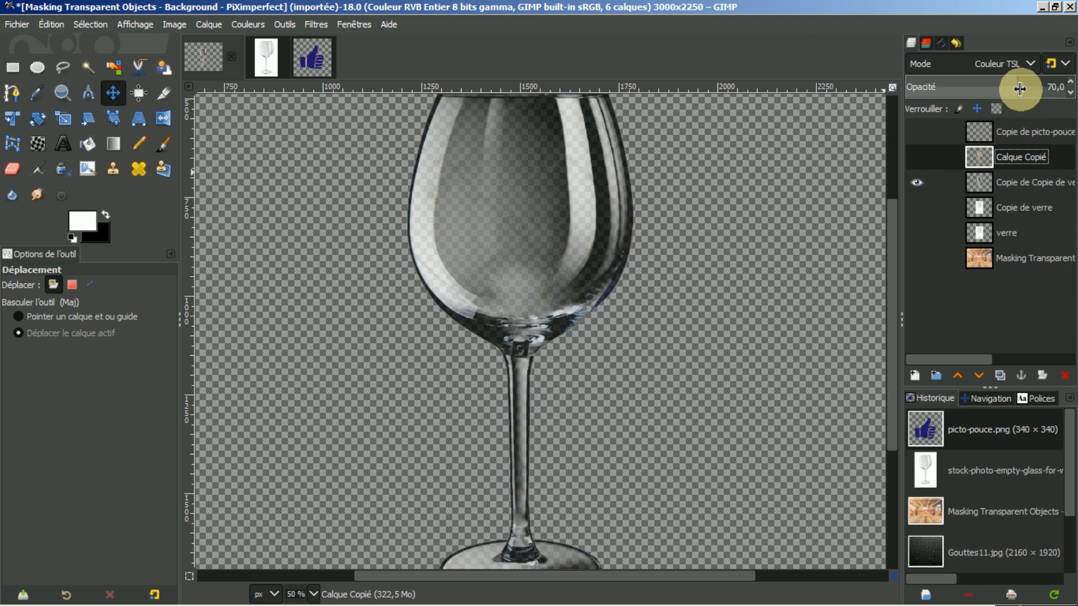
left_click(1008, 187)
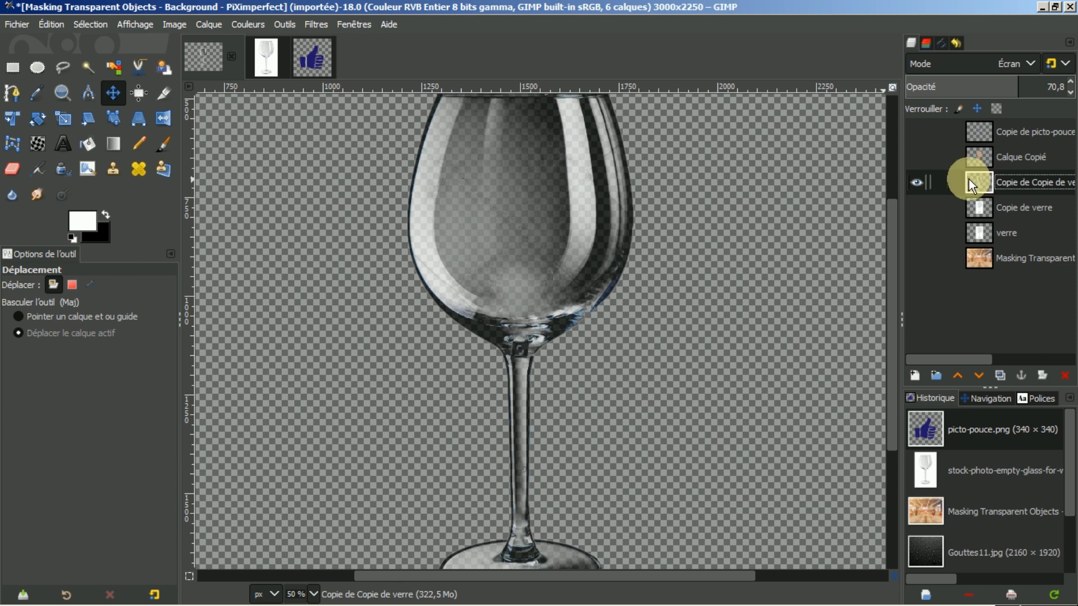
left_click(915, 180, "shift")
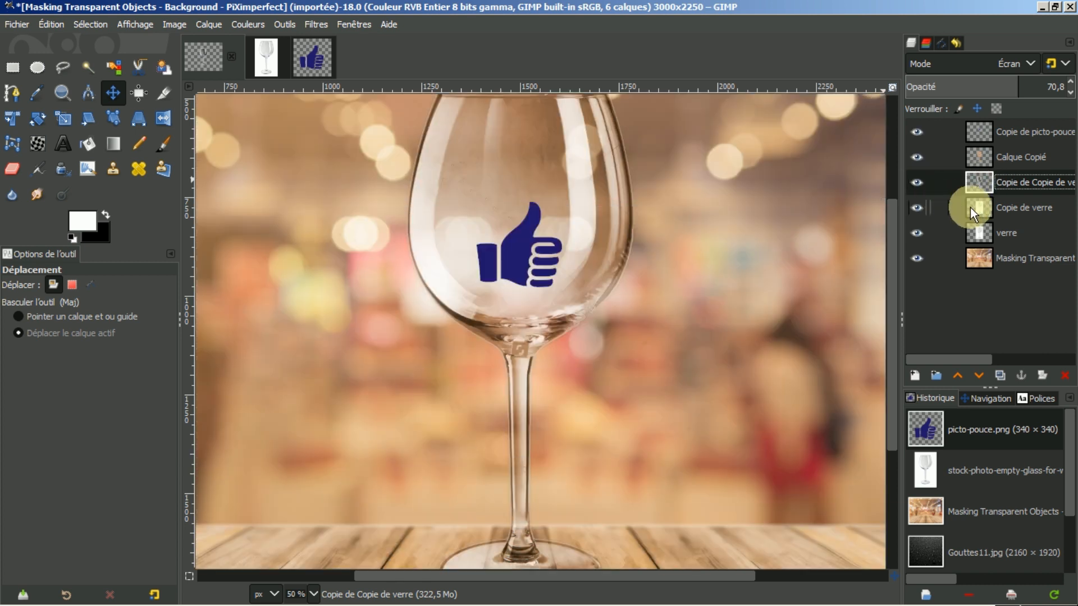
Toggle the Calque Copié layer to check its tint, and lower it in the layer stack to just above the background layer.
left_click(981, 158)
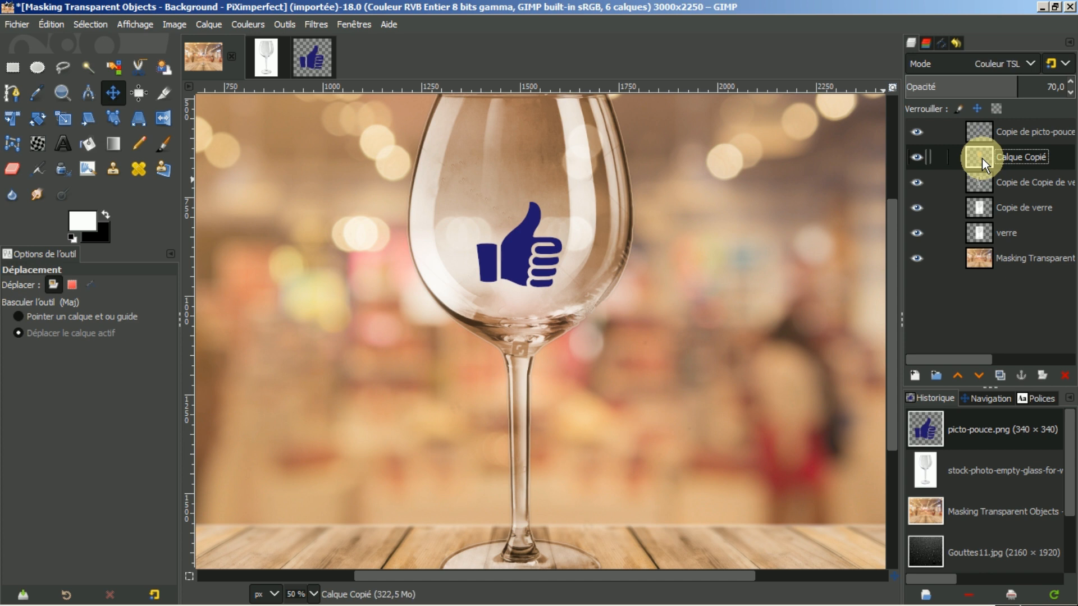
left_click(909, 157)
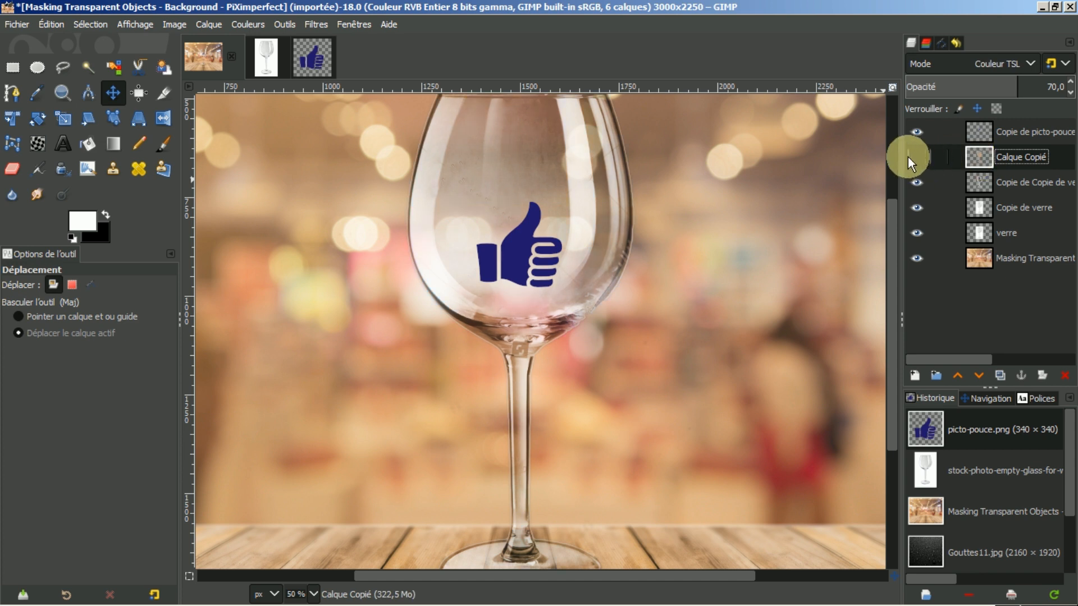
left_click(908, 158)
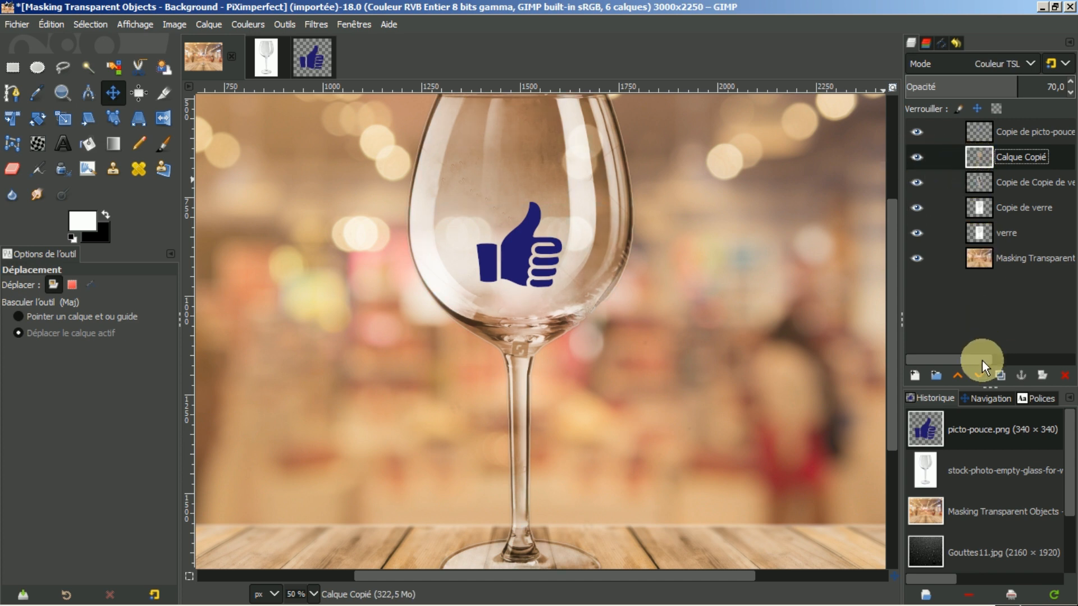
left_click(978, 375)
left_click(978, 375)
left_click(978, 375)
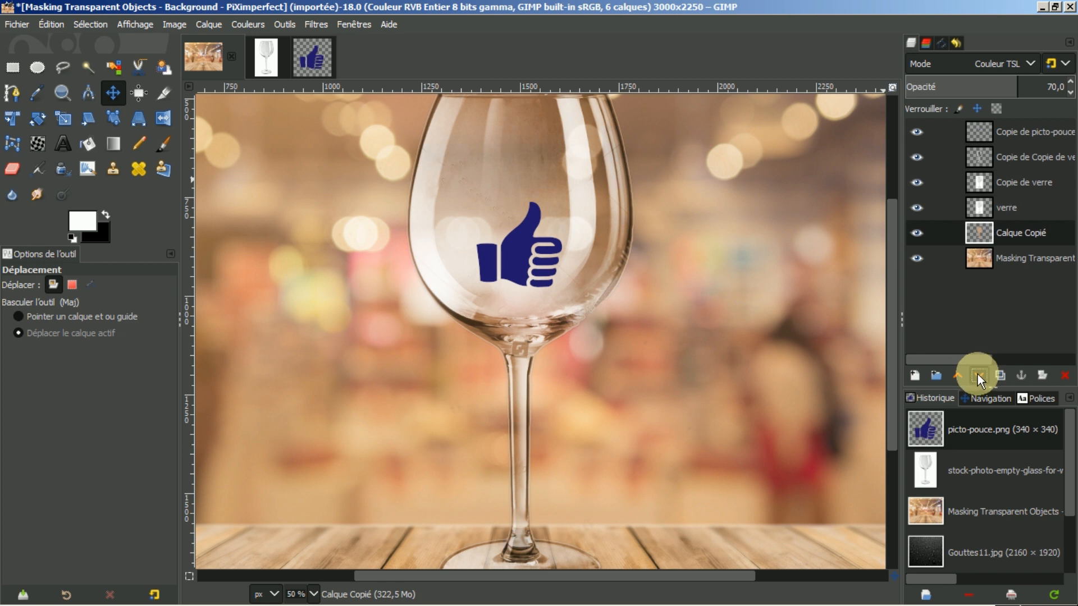
Expand the thumbs-up layer to the image dimensions and place it just below the Copie de Copie de verre layer.
left_click(1012, 133)
left_click(914, 132)
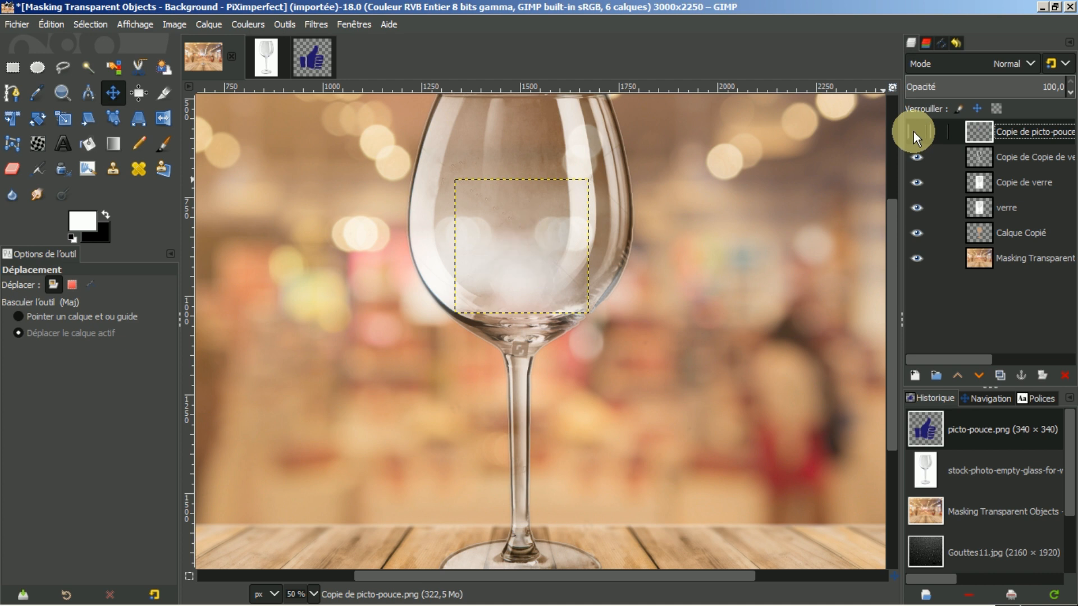
left_click(914, 133)
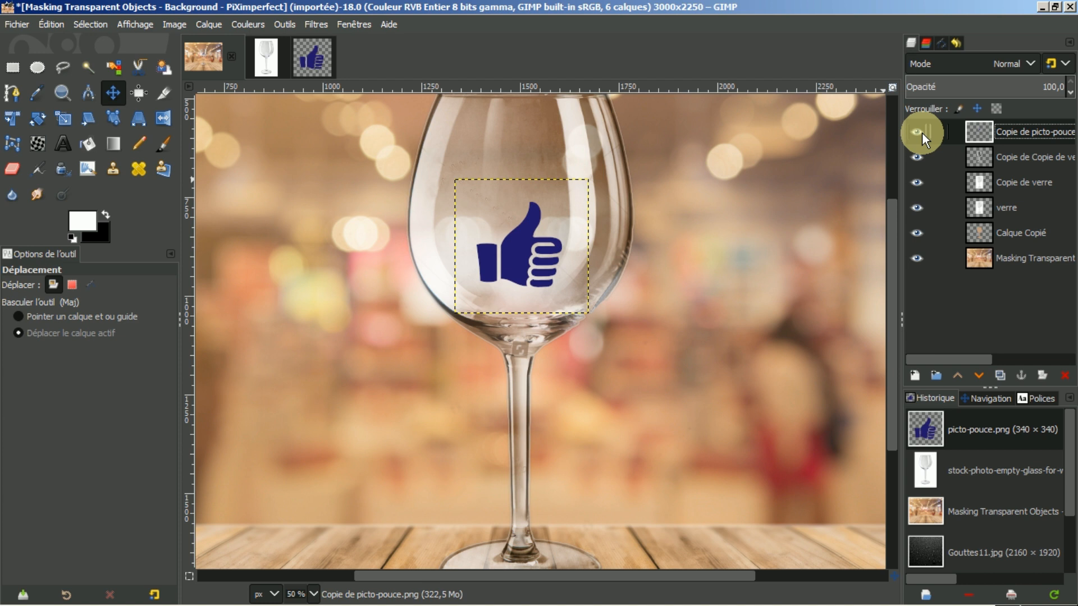
left_click(1008, 156)
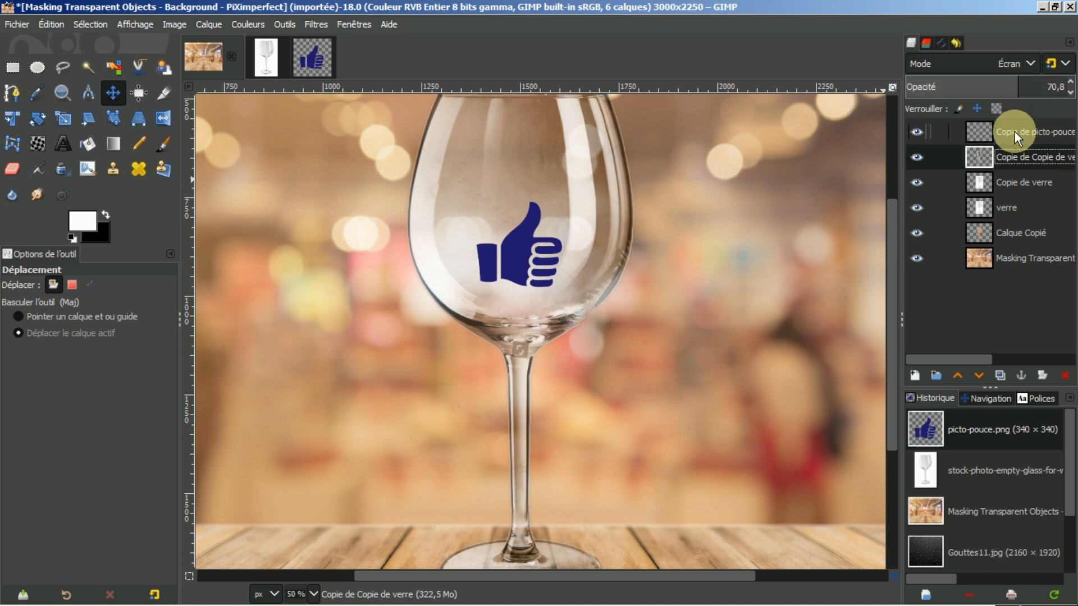
left_click(1006, 130)
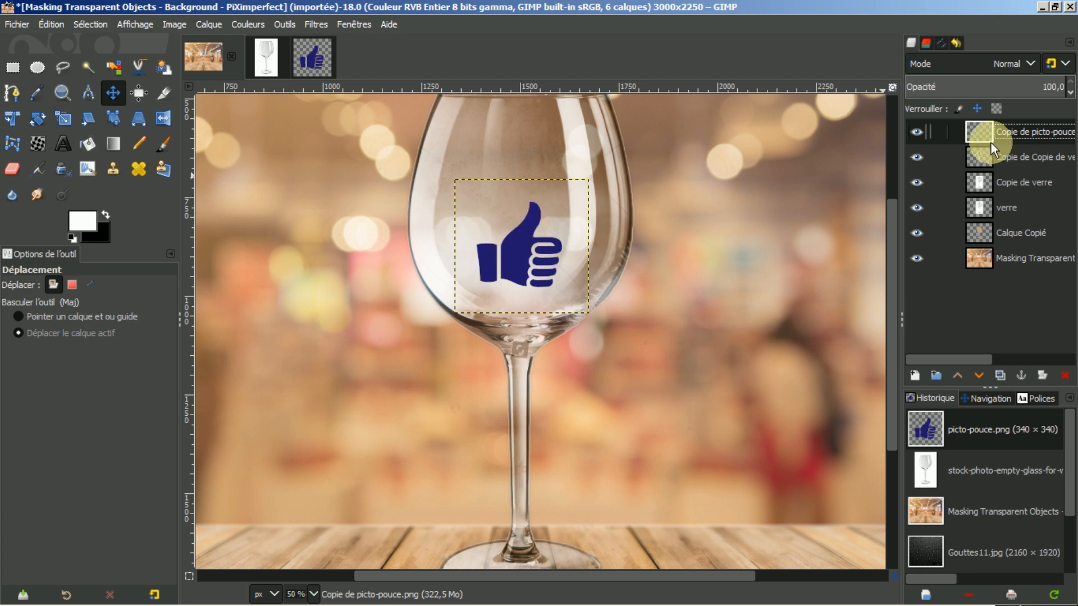
right_click(975, 129)
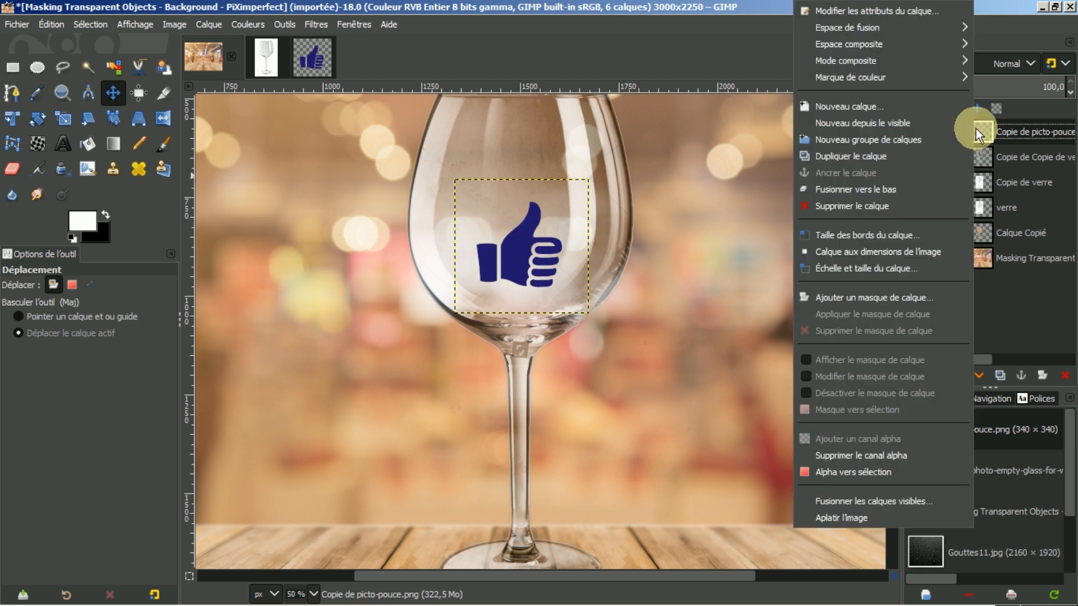
left_click(870, 252)
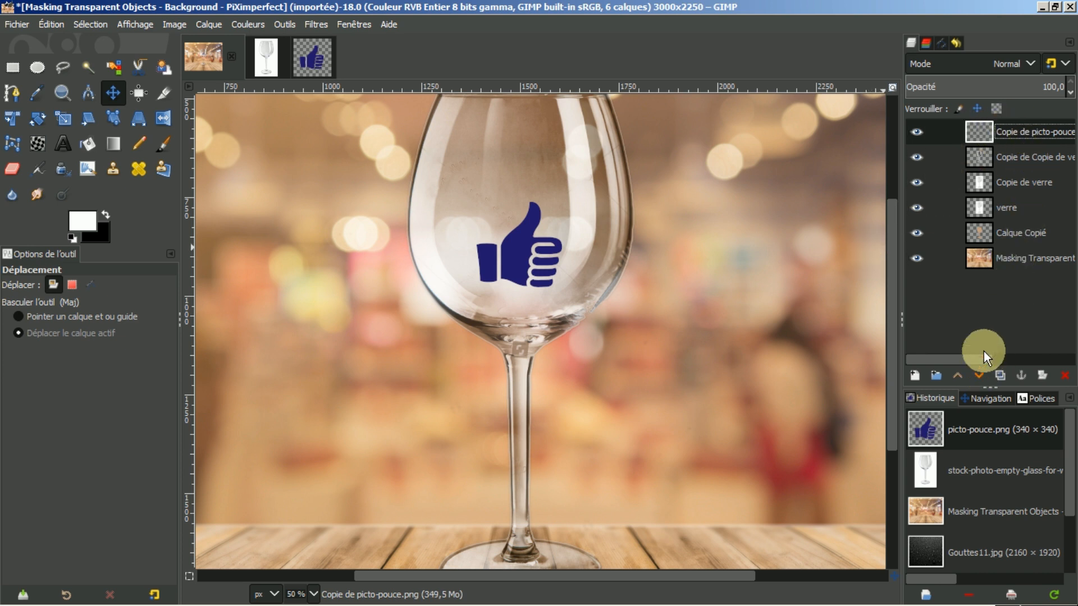
left_click(978, 375)
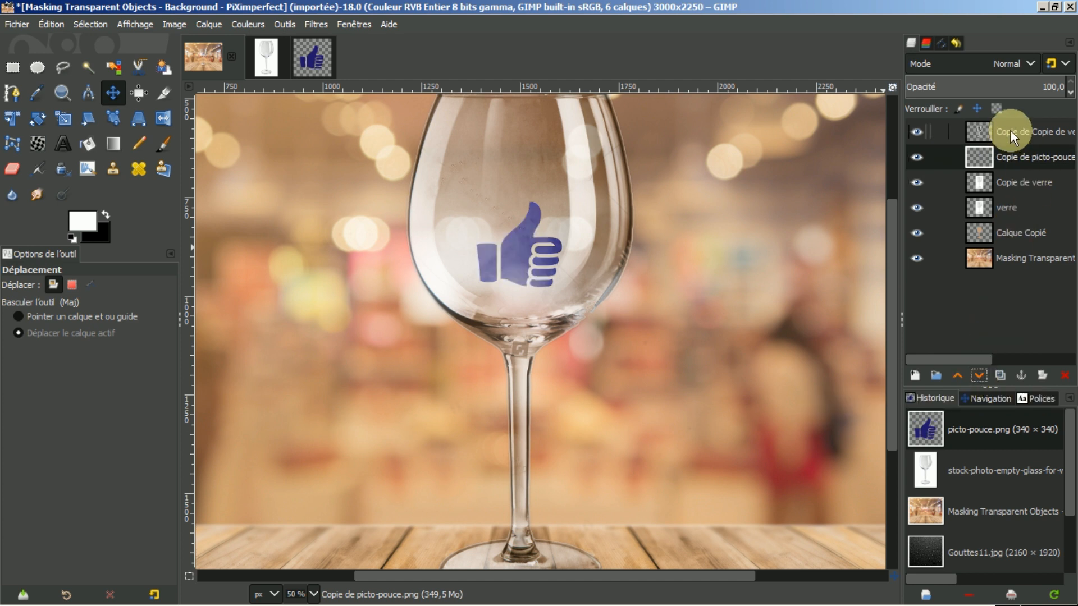
Rename the Copie de Copie de verre layer as verre2 and the Copie de verre layer as verre1.
left_click(1010, 130)
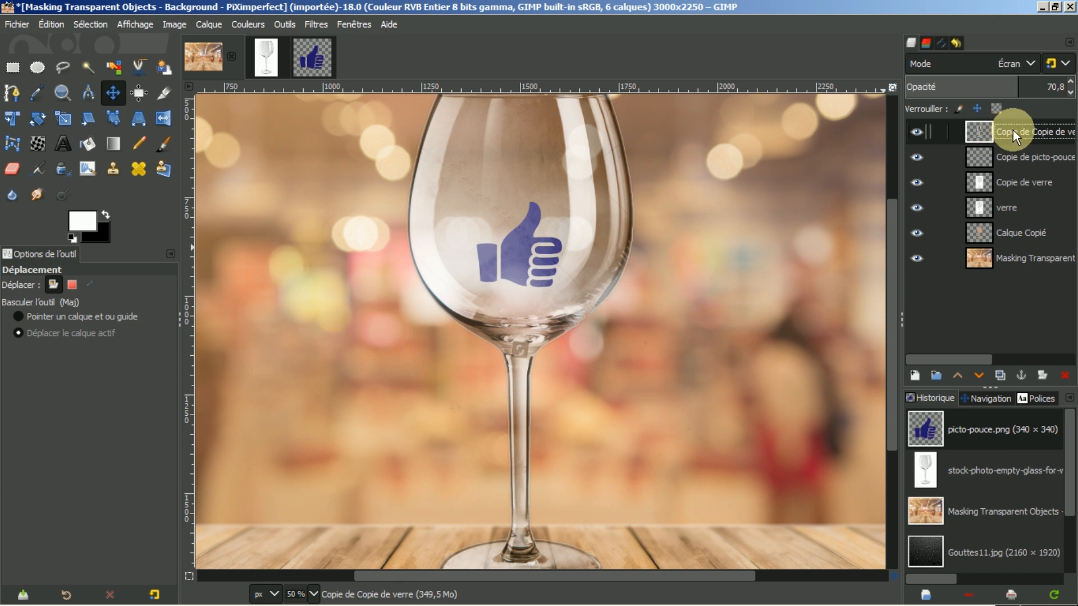
double_click(1013, 131)
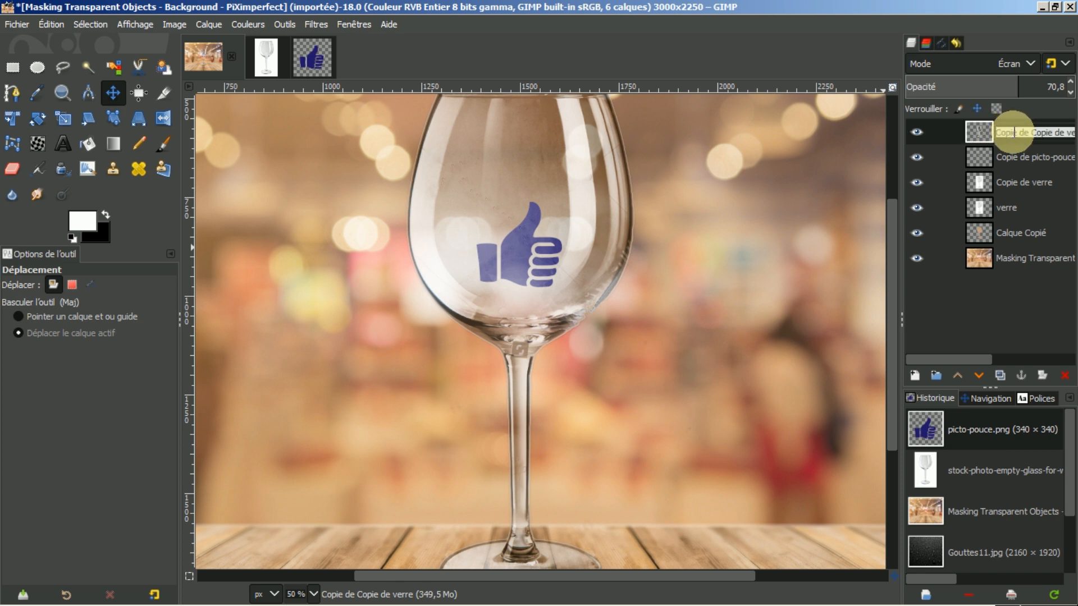
type("verre")
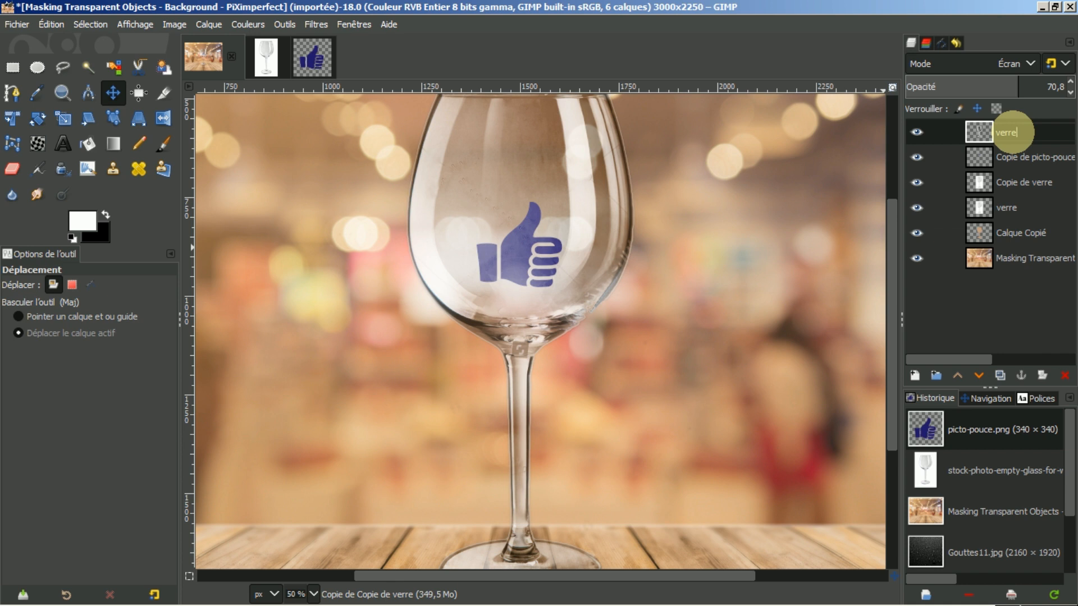
type("2")
key("Return")
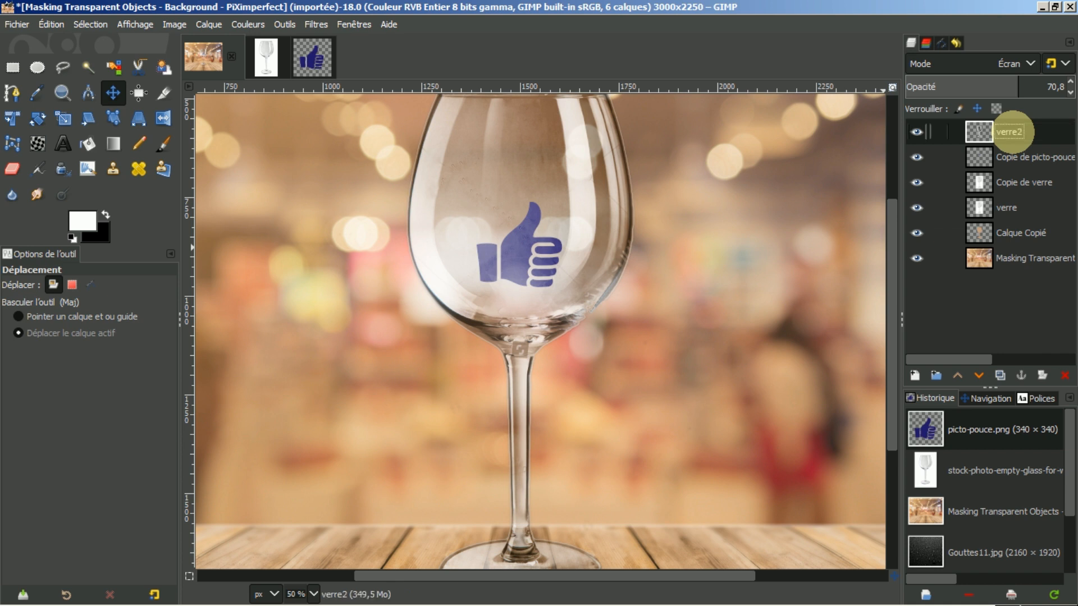
double_click(1009, 183)
type("verre1")
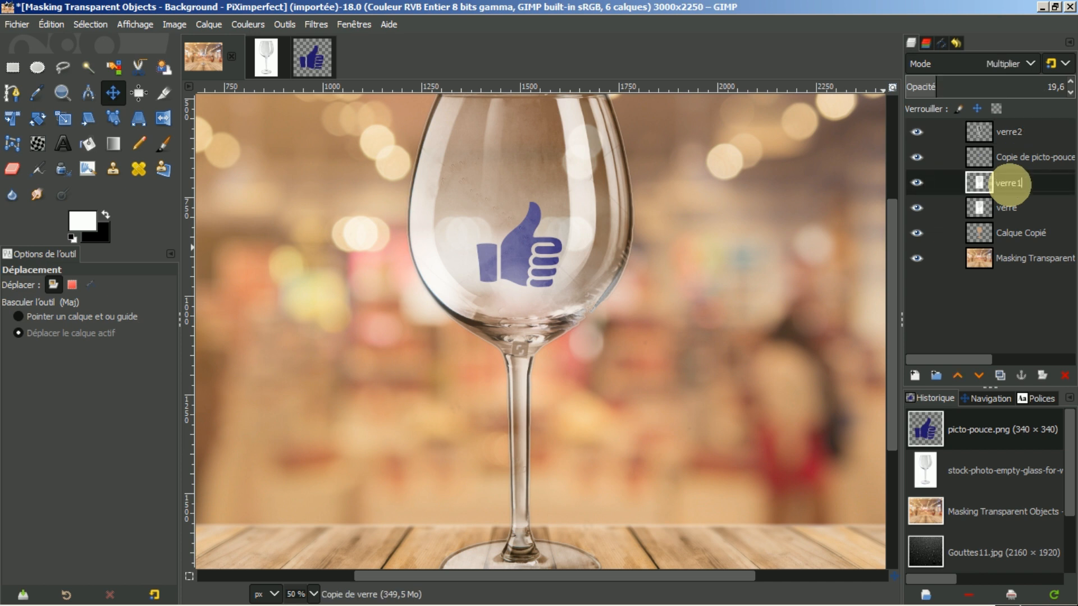
key("Return")
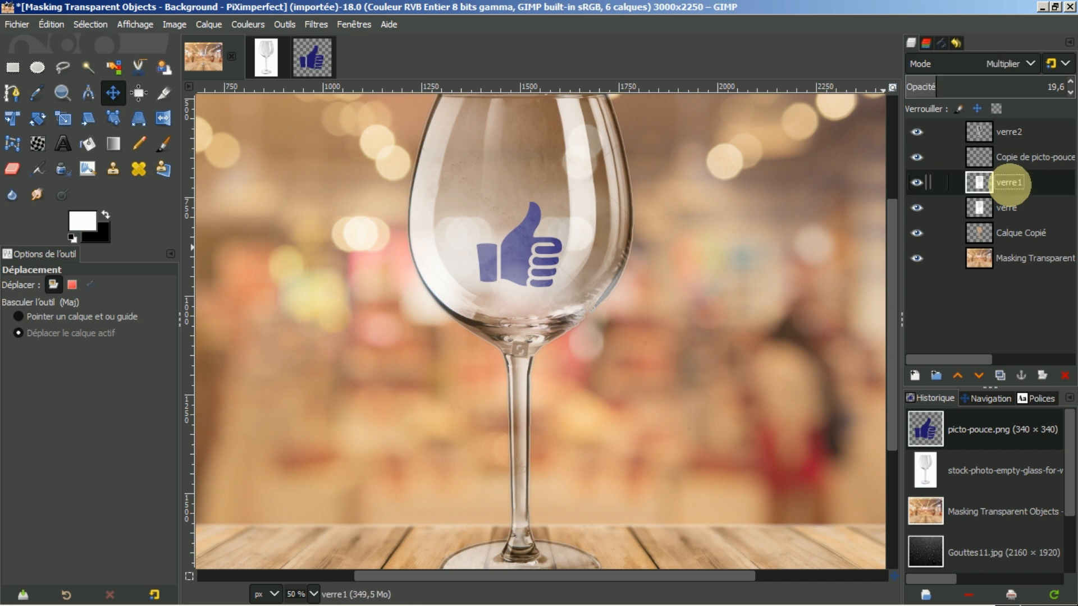
Rename the thumbs-up layer as pouce and the Calque Copié layer as couleur verre.
double_click(1023, 159)
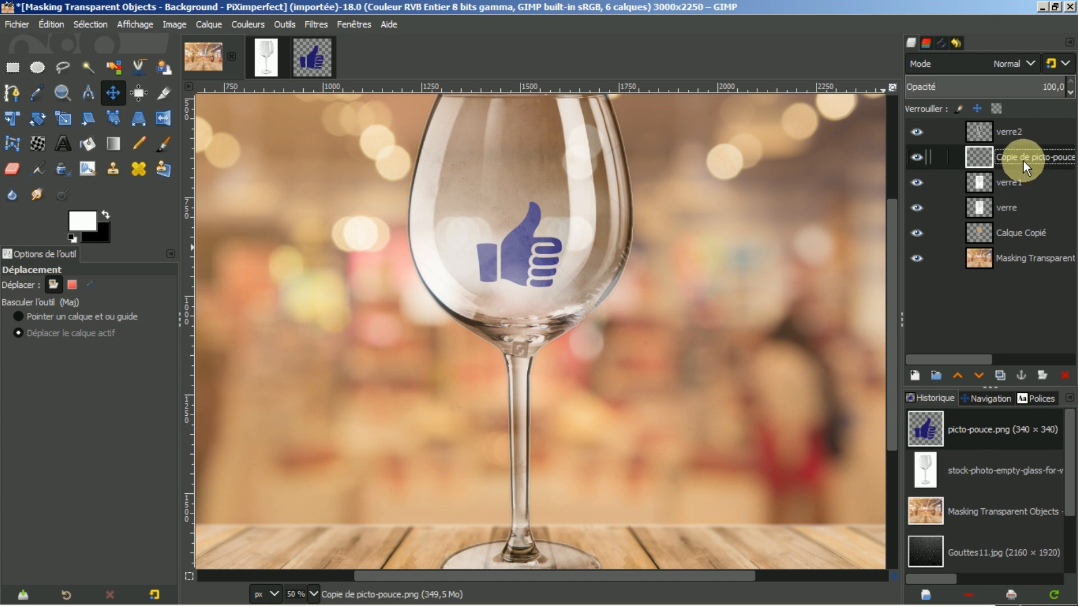
type("pouce")
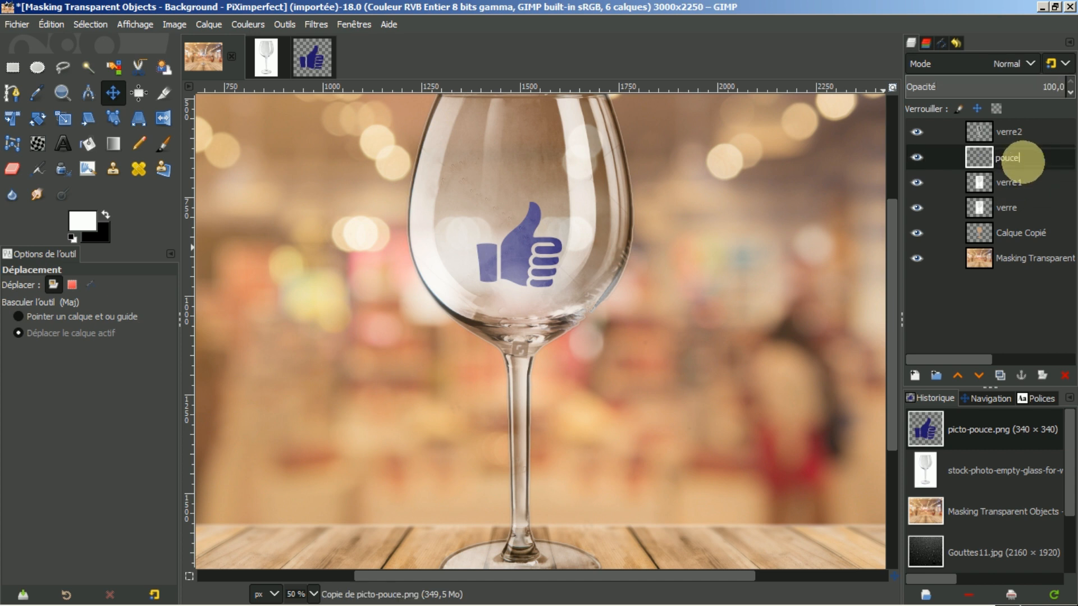
key("Return")
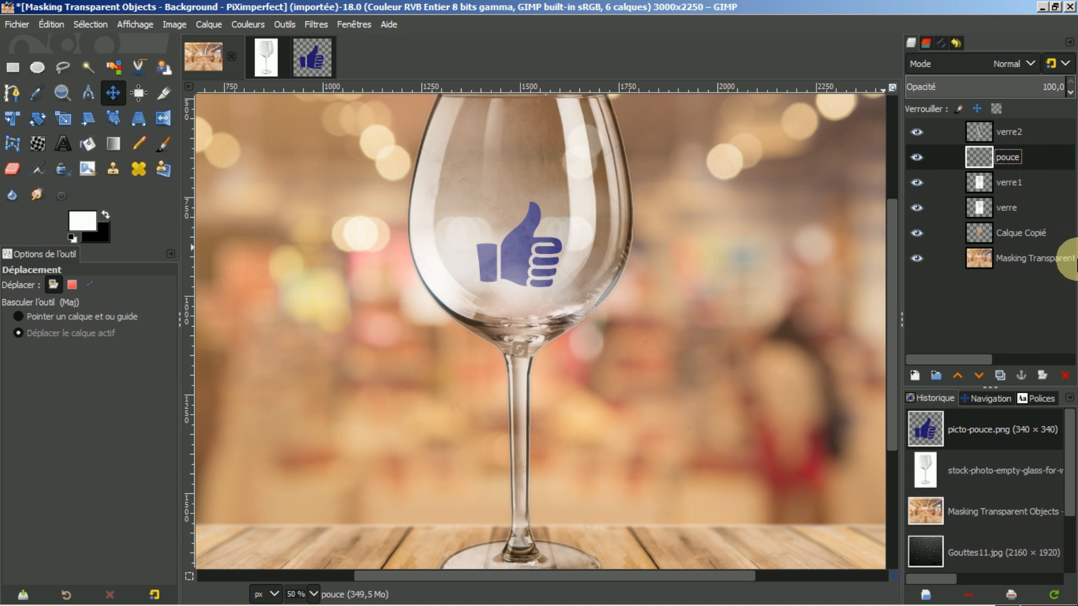
double_click(1015, 231)
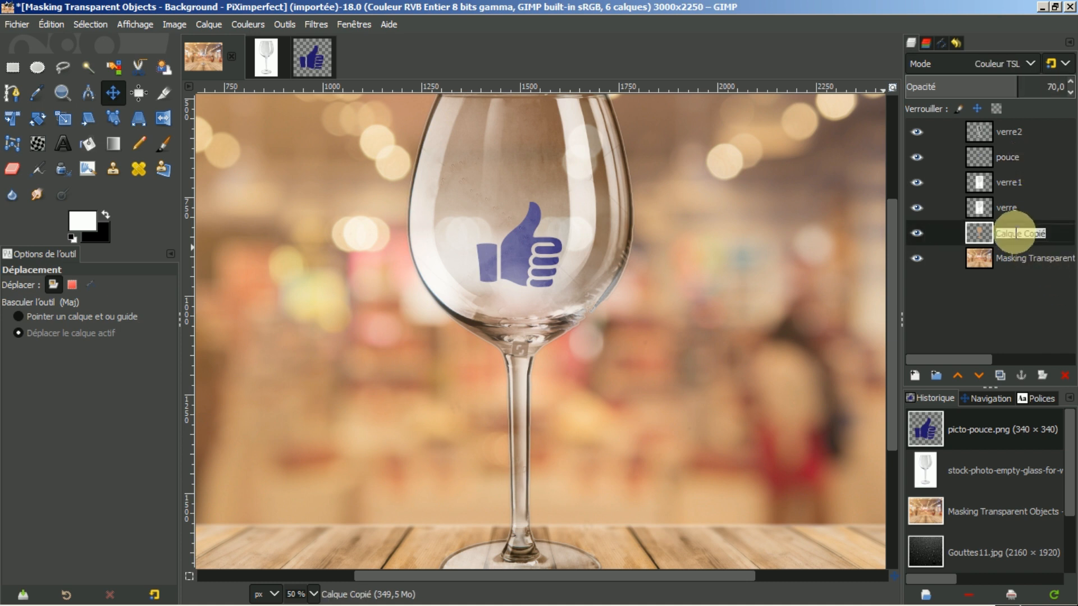
type("couleur verre")
key("Return")
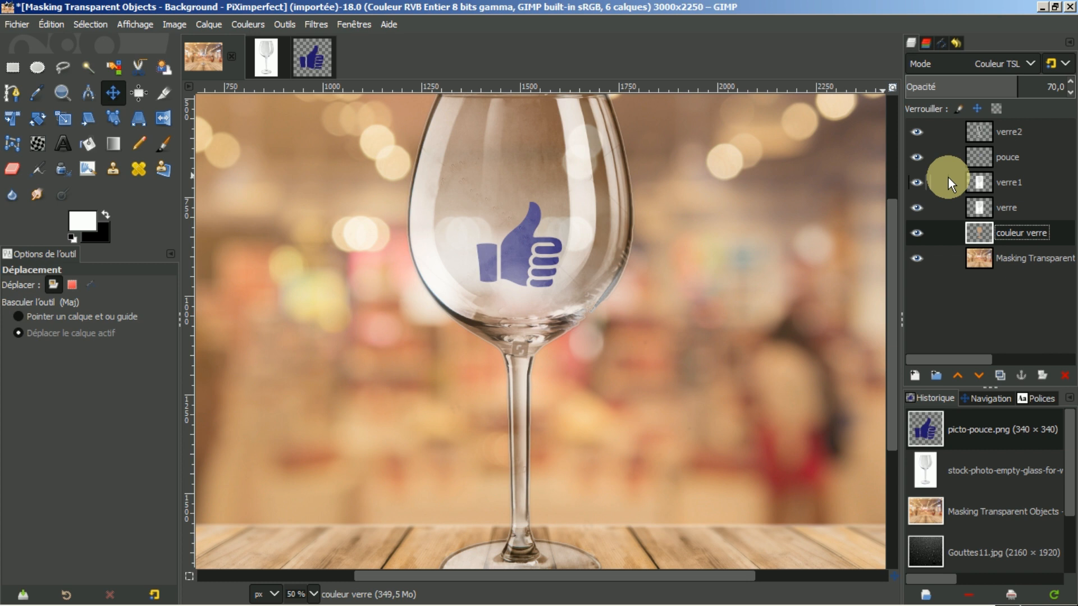
Hide the pouce layer and try a bump map on the verre2 layer, with the pouce layer as its auxiliary input.
left_click(1007, 129)
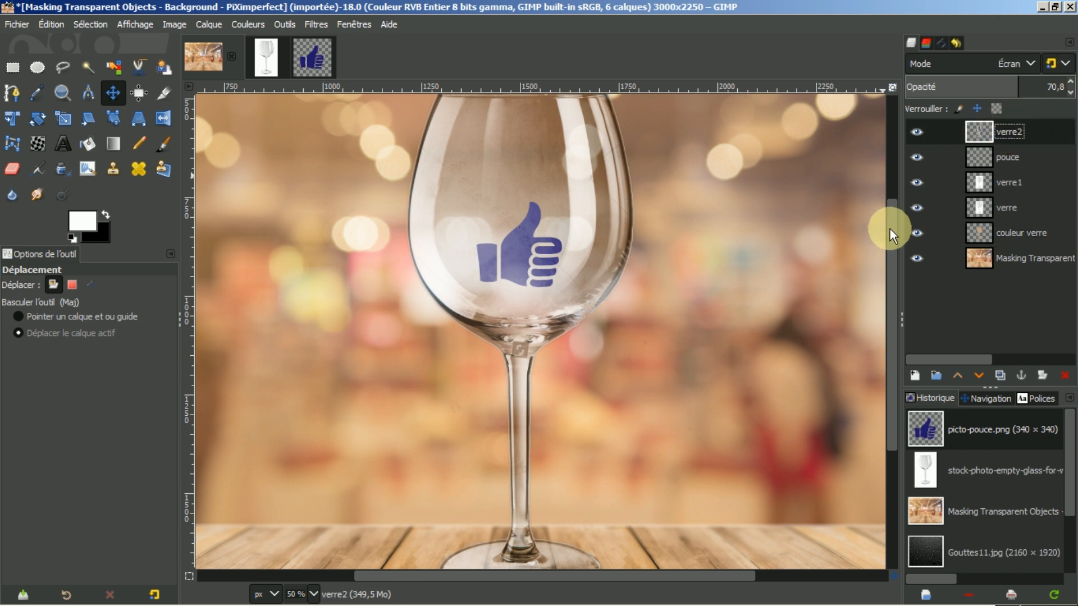
left_click_drag(890, 229, 895, 213)
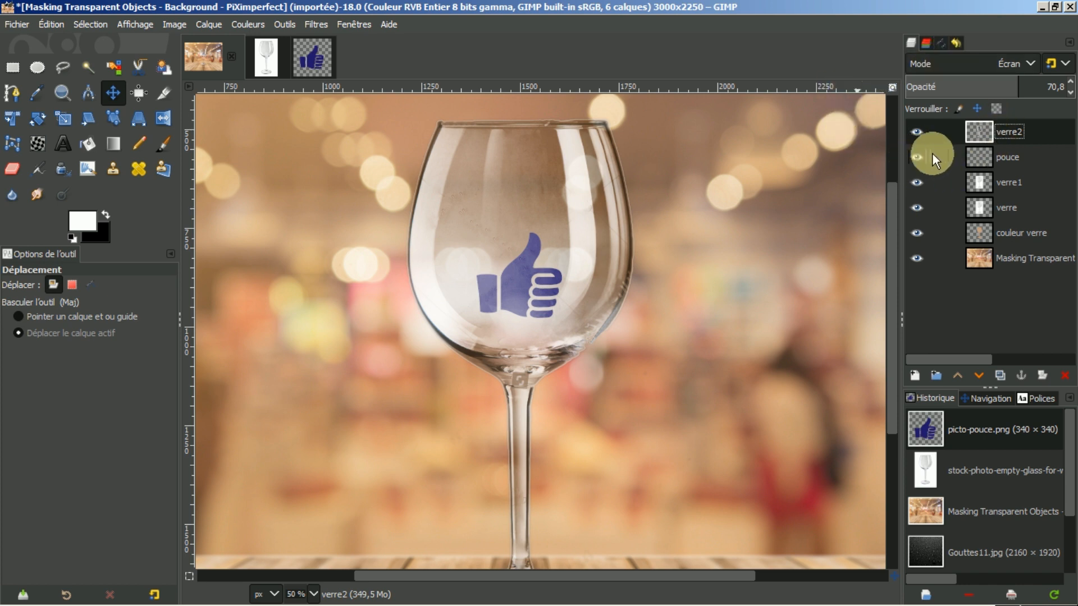
left_click(917, 158)
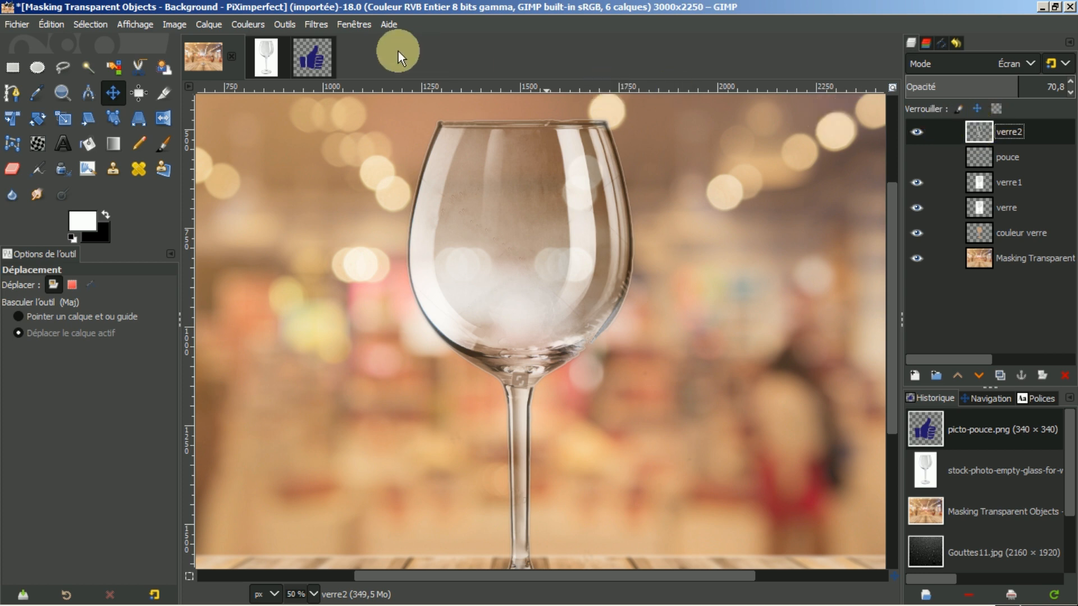
left_click(311, 19)
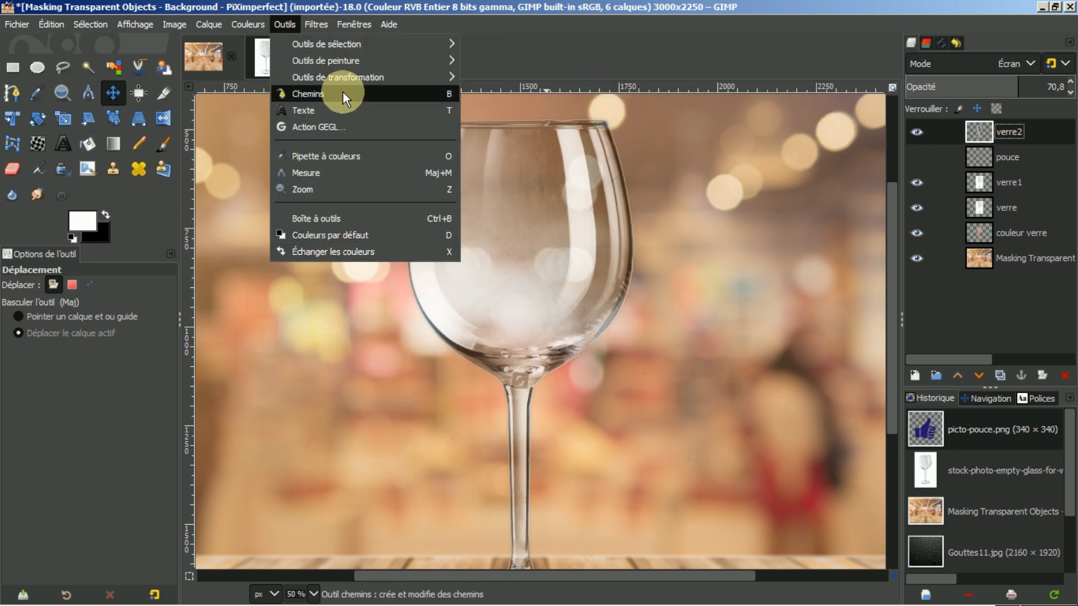
mouse_move(345, 285)
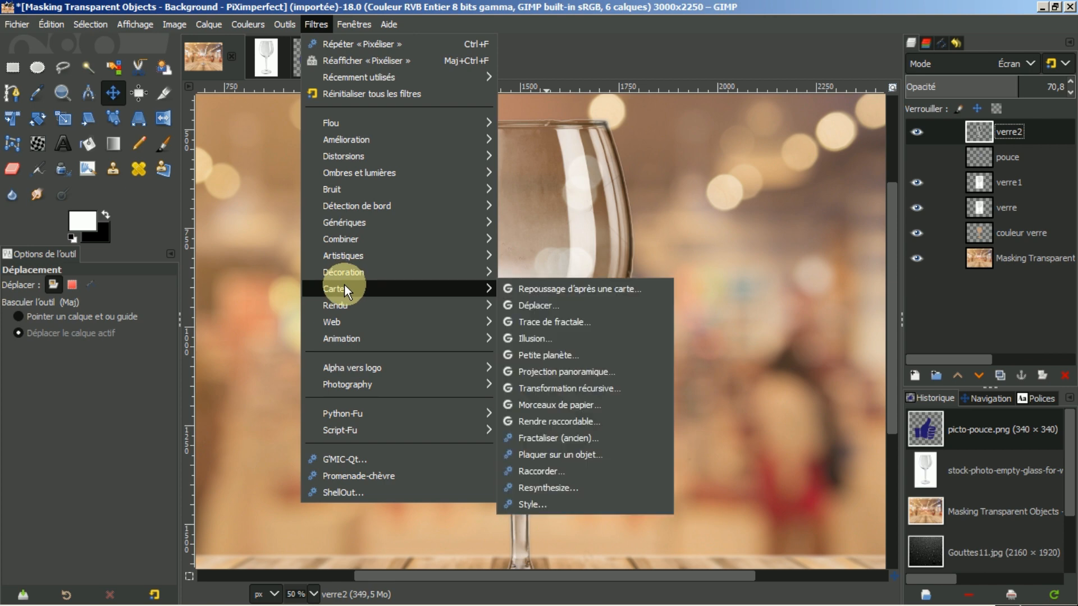
left_click(534, 287)
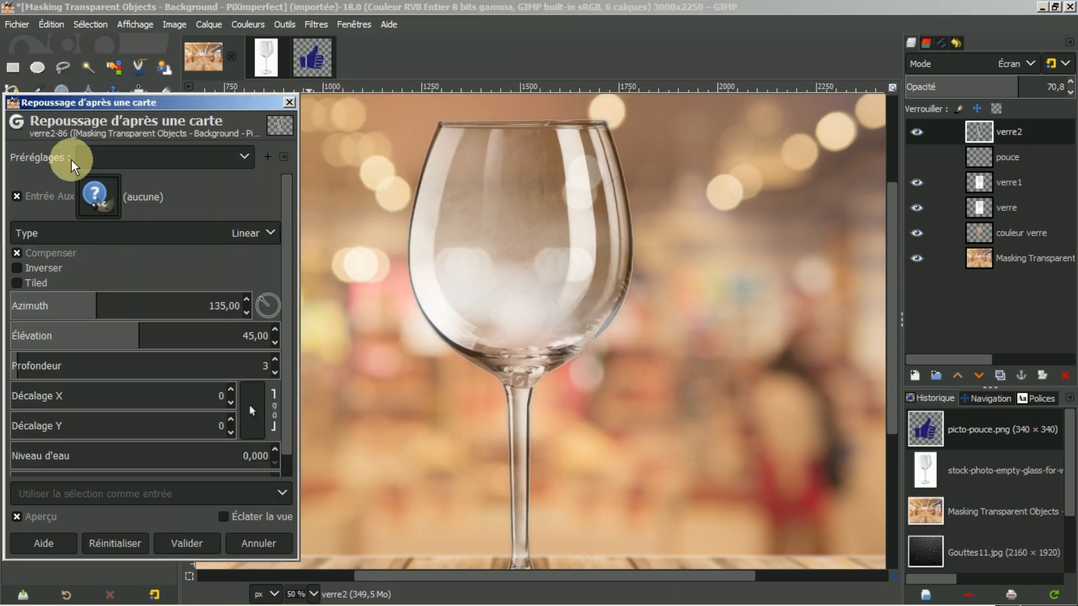
left_click(94, 196)
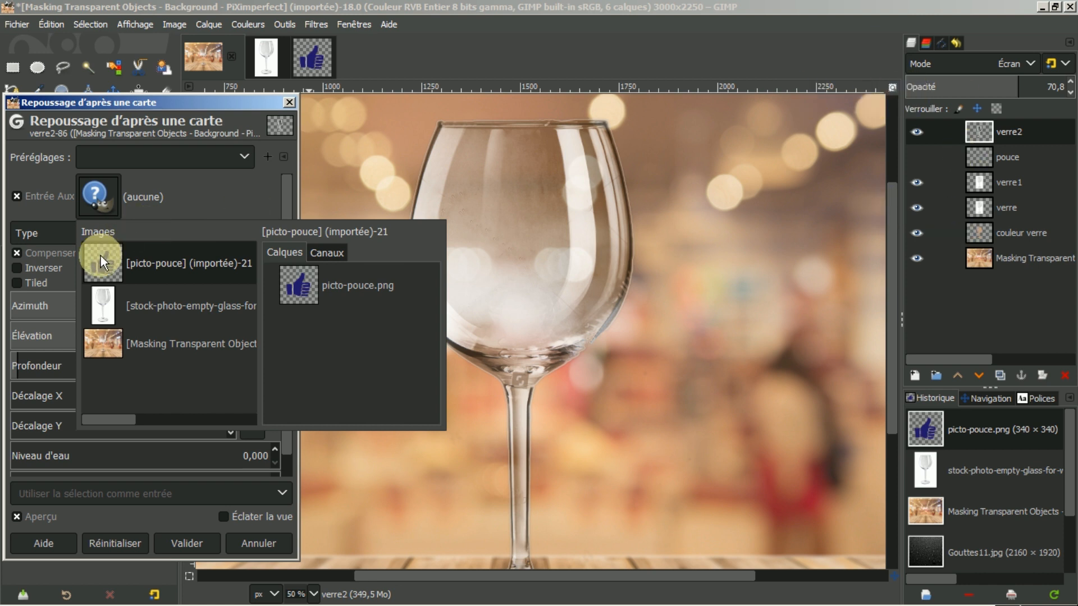
left_click(106, 340)
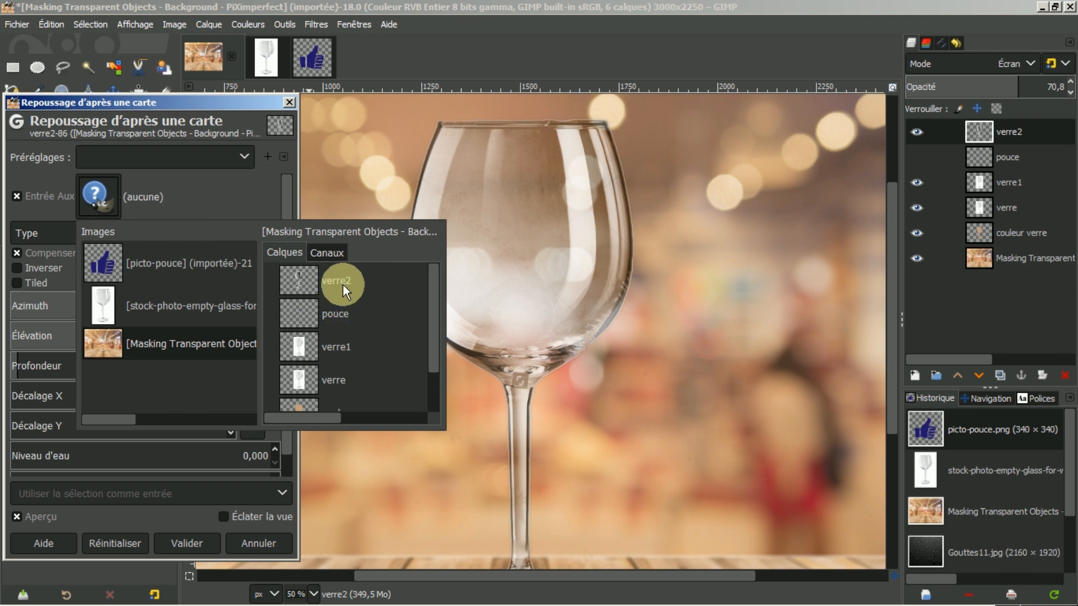
left_click(297, 311)
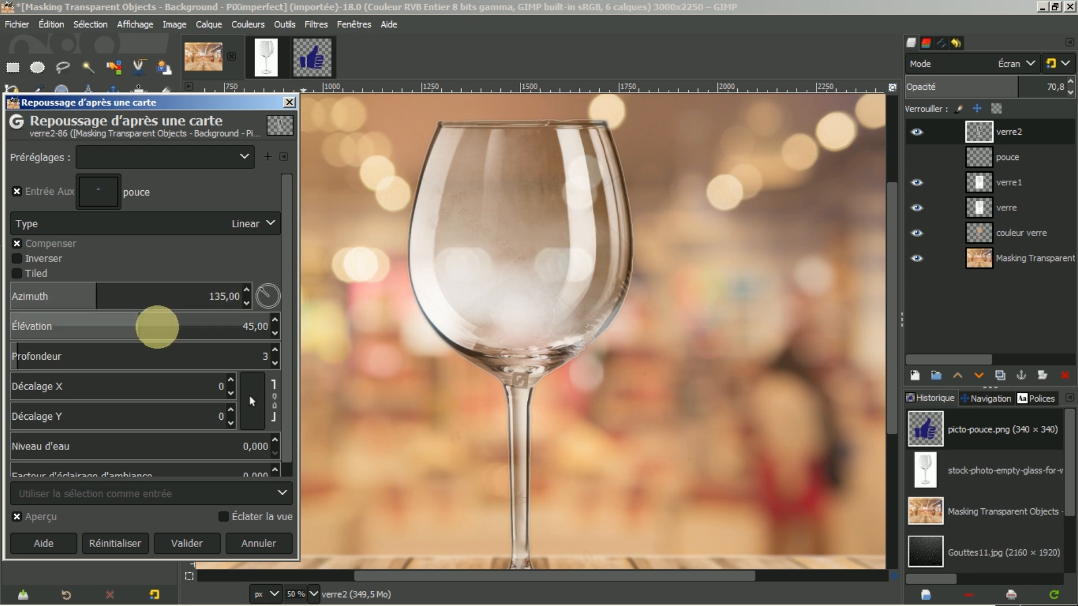
Try bump map depth 48, azimuth 30.72 and elevation 3.49, cancel the filter and show the pouce layer again.
mouse_move(34, 349)
left_mouse_down()
mouse_move(140, 365)
mouse_move(202, 353)
mouse_move(150, 318)
mouse_move(22, 317)
mouse_move(28, 309)
left_mouse_up()
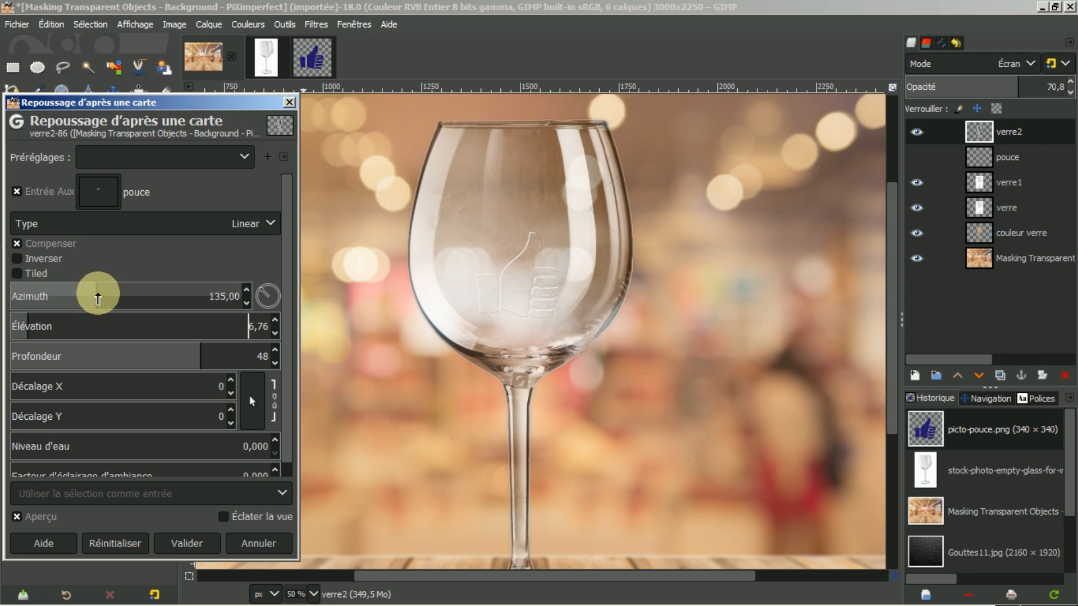
left_click_drag(98, 297, 28, 293)
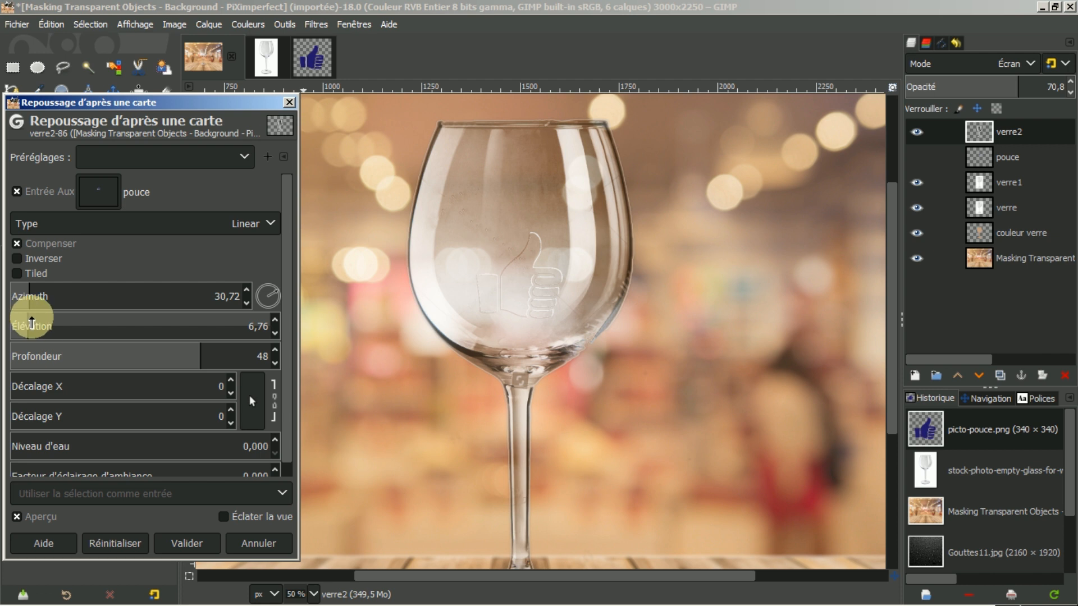
left_click_drag(25, 312, 22, 318)
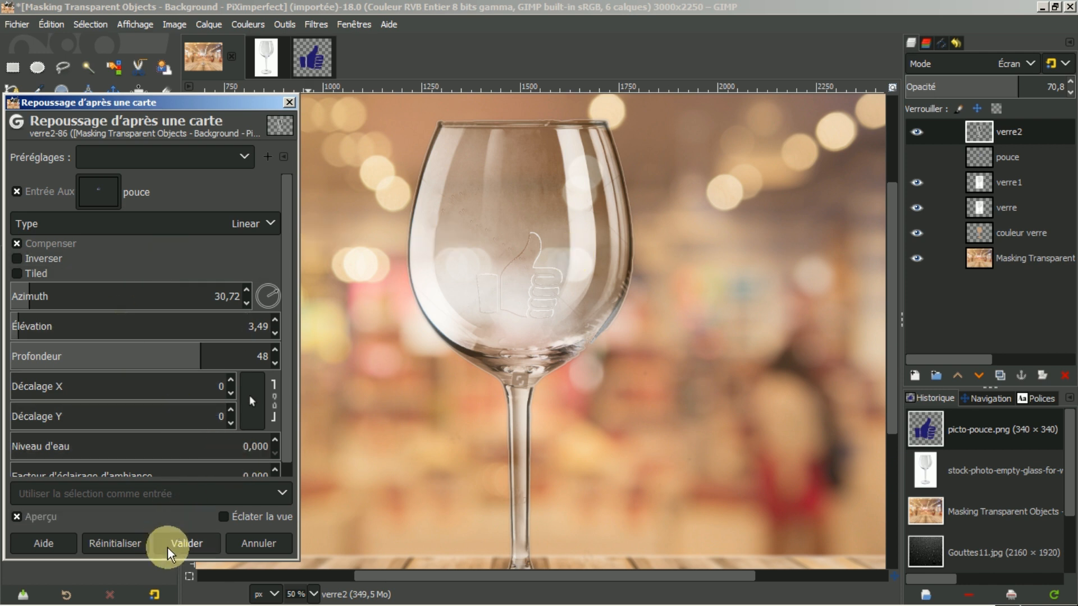
left_click(247, 540)
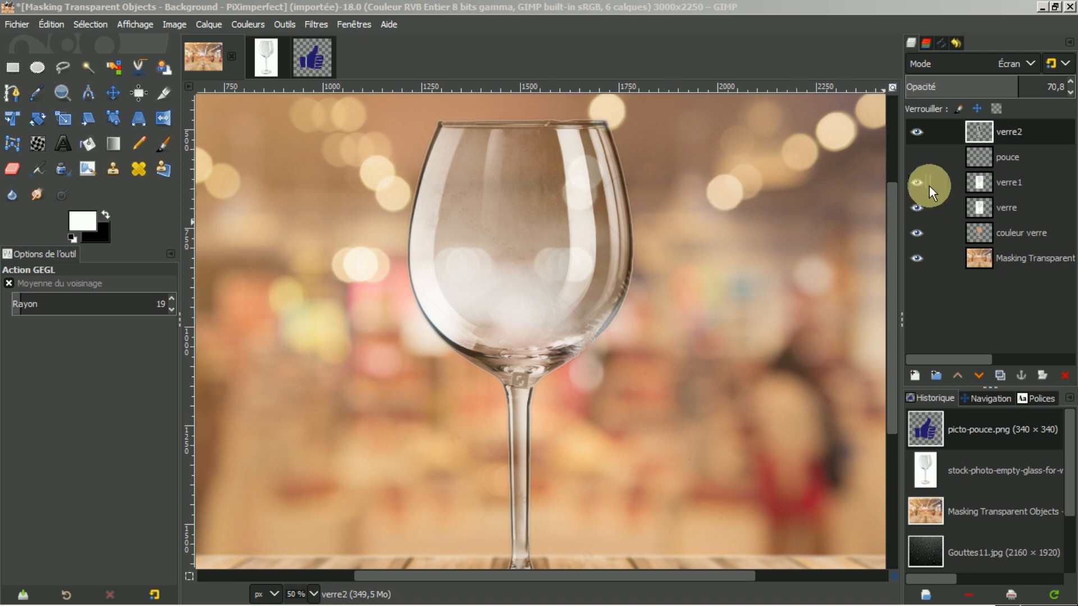
left_click(916, 158)
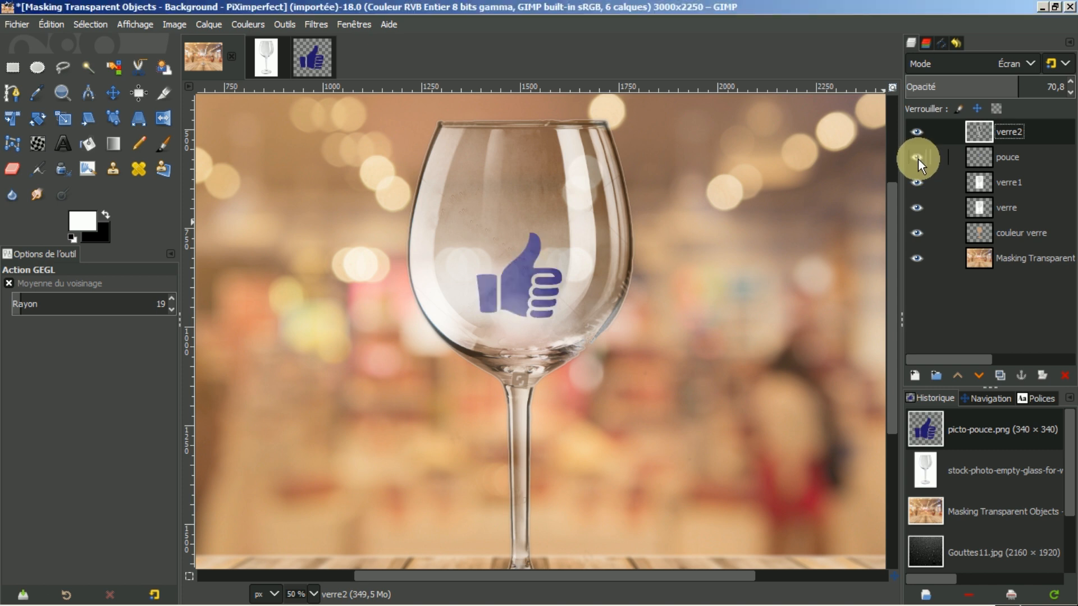
Raise the pouce layer above verre2 to the top of the layer stack.
left_click(981, 153)
left_click(956, 376)
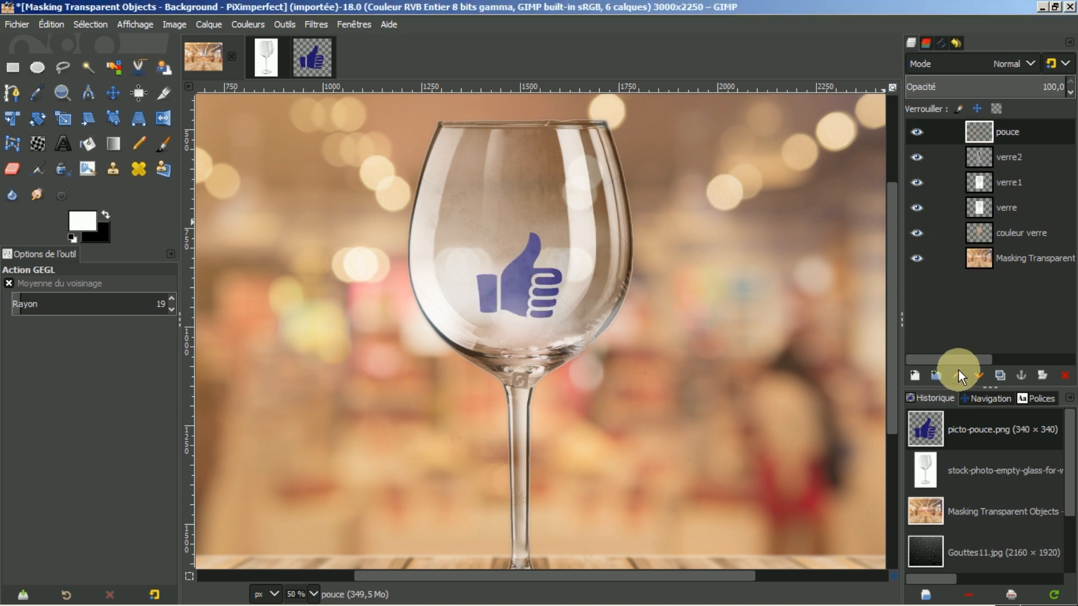
left_click(979, 131)
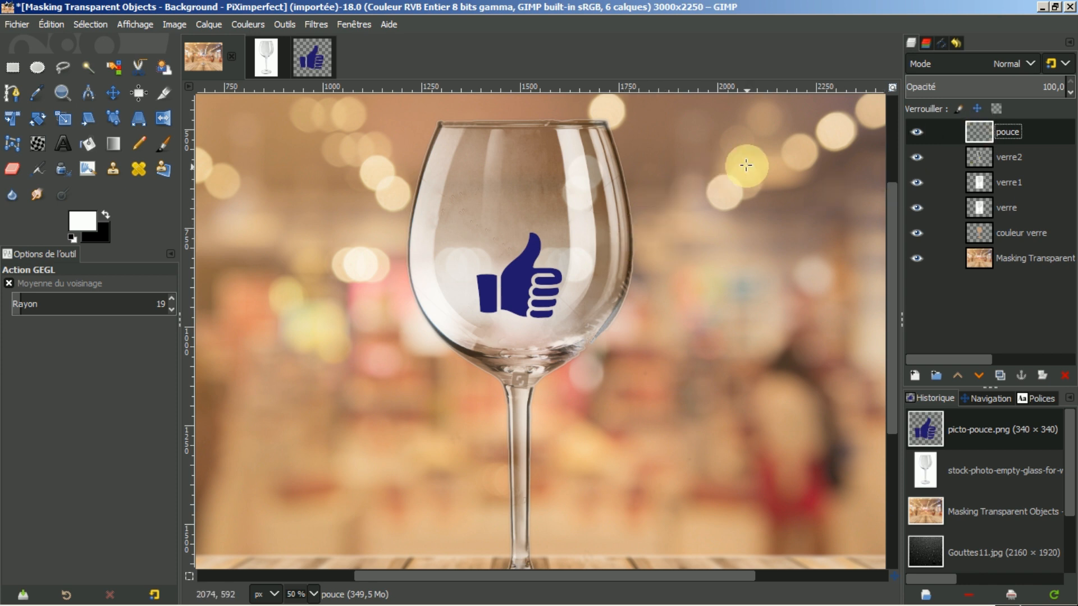
Select the blue thumbs-up shape by colour on the pouce layer, and hide that layer while keeping the selection.
left_click(113, 68)
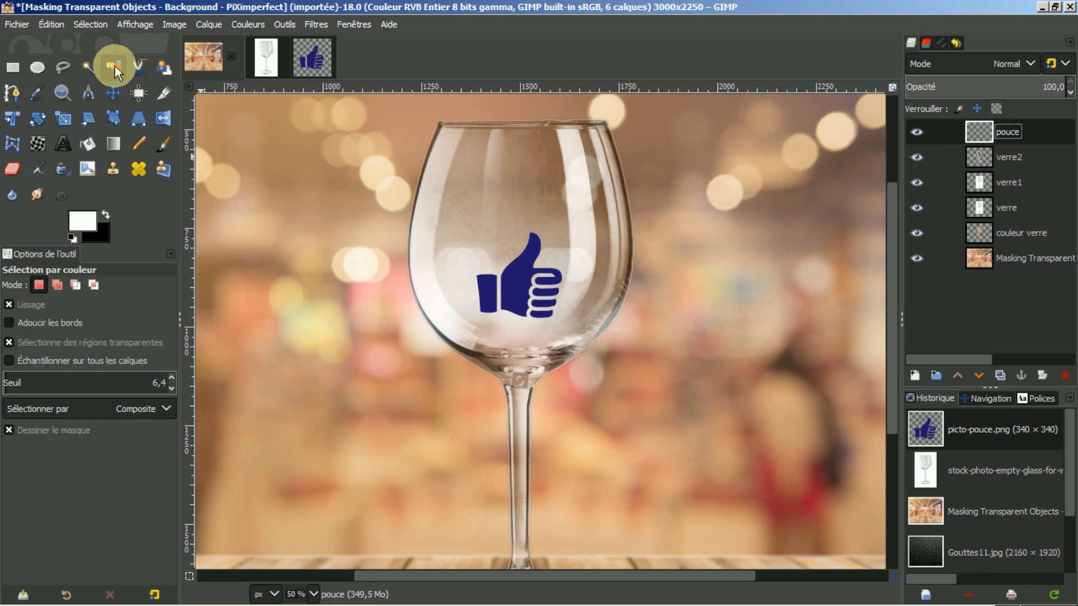
left_click(525, 277)
scroll(567, 289, "up", 1)
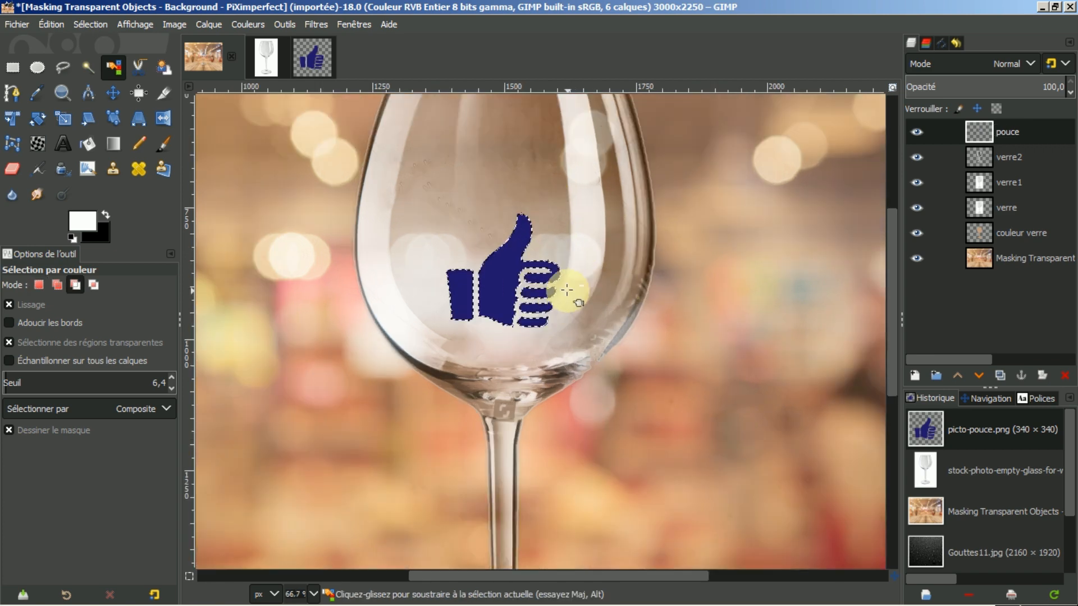
scroll(568, 289, "up", 1)
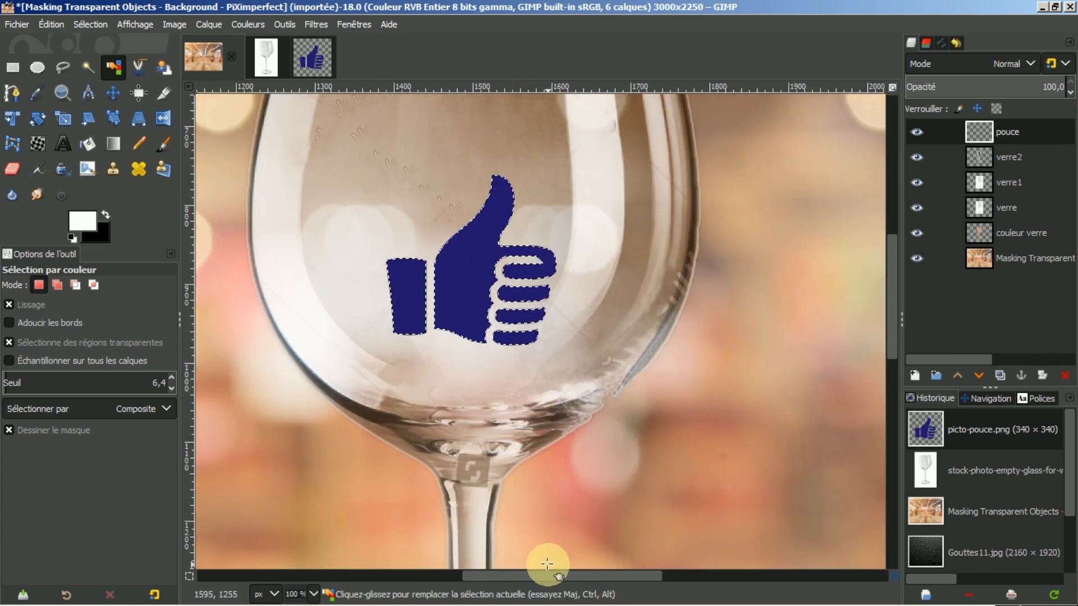
mouse_move(548, 572)
left_mouse_down()
mouse_move(520, 569)
mouse_move(531, 570)
left_mouse_up()
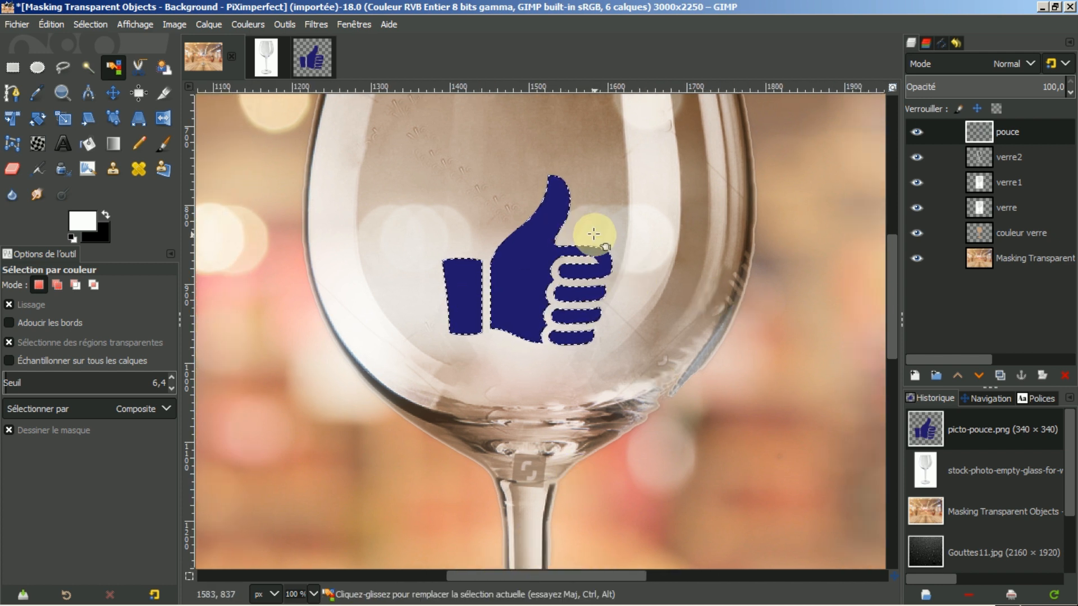
left_click(916, 132)
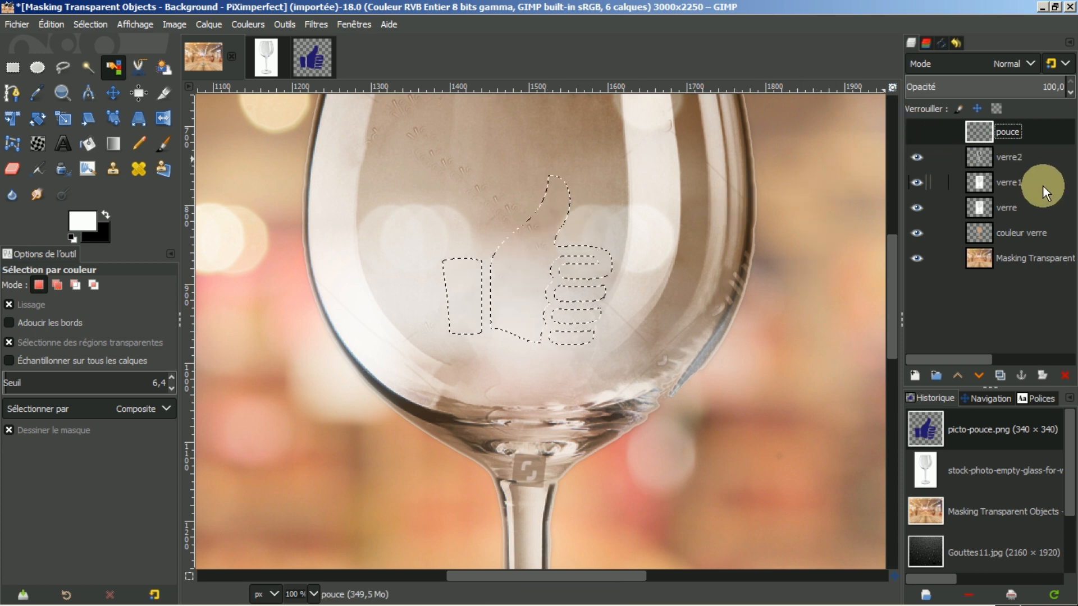
Clear the selected thumb shape from the verre layer, drop the selection, and hide verre2 and toggle verre1 to check the cut-out.
left_click(1001, 207)
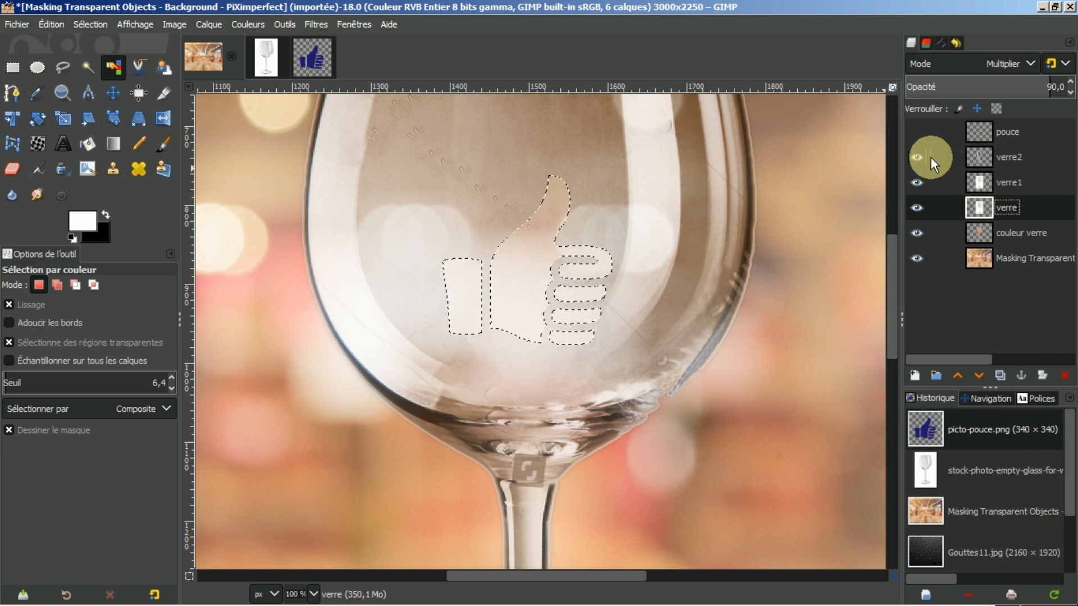
left_click(919, 178)
left_click(916, 182)
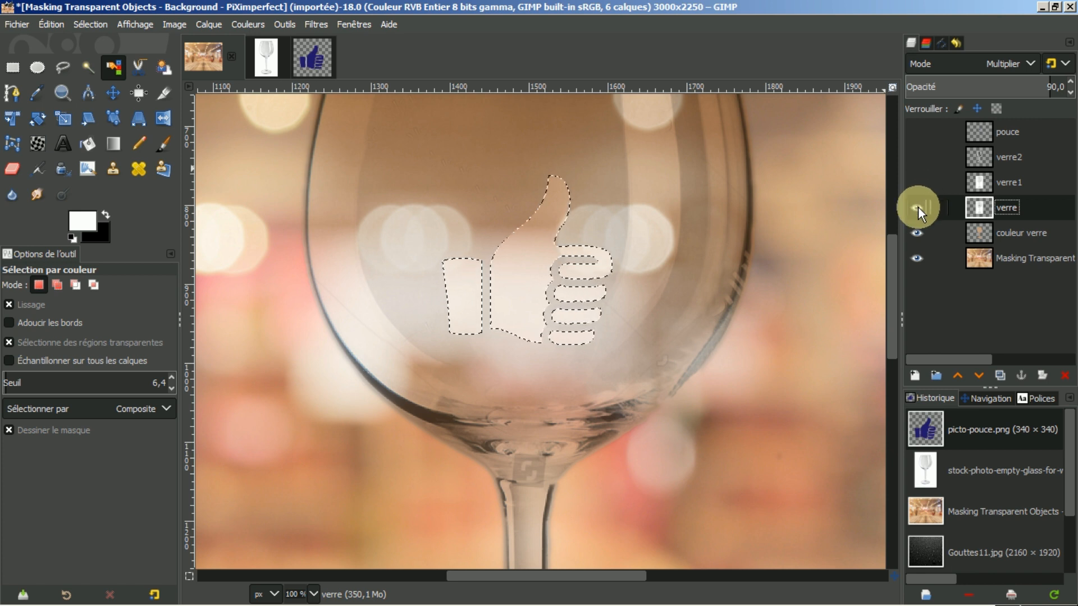
left_click(918, 182)
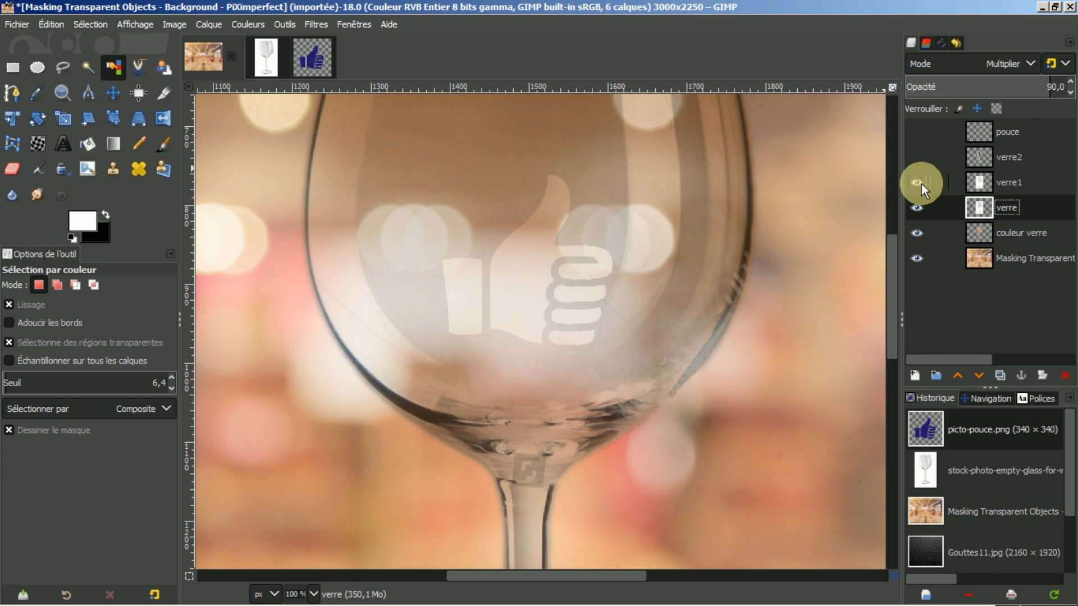
Show verre2 and try a 3-pixel bevel around the thumb selection on the verre layer, without working on a copy.
left_click(921, 160)
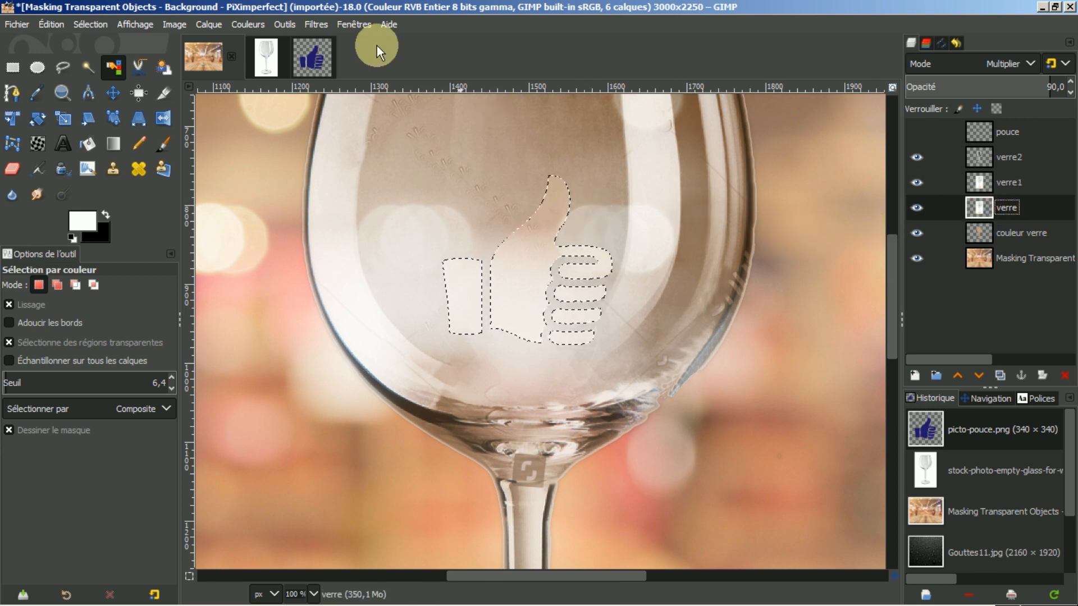
left_click(311, 24)
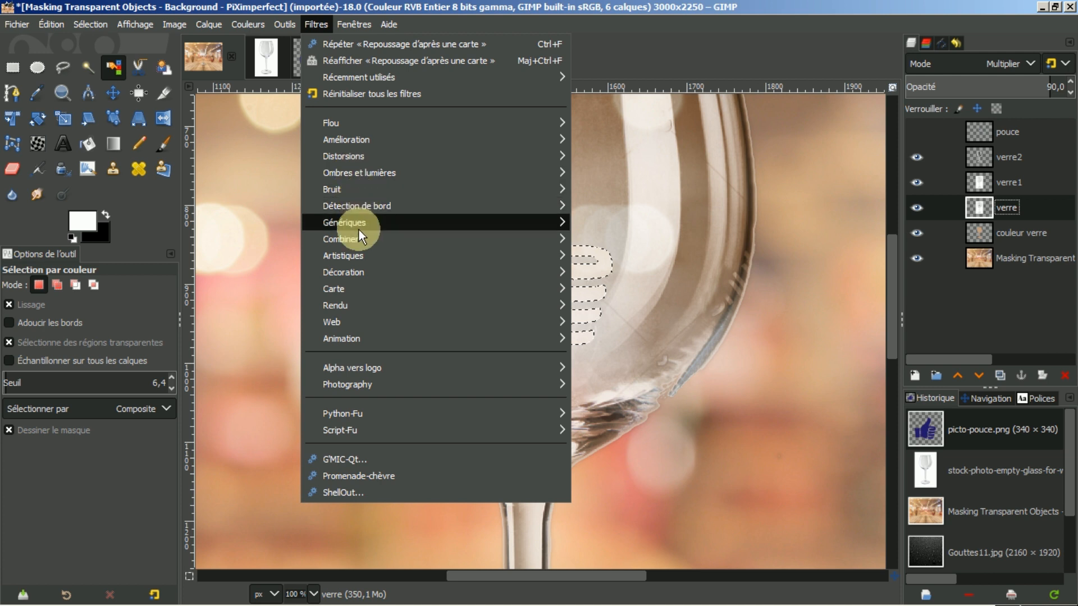
mouse_move(356, 238)
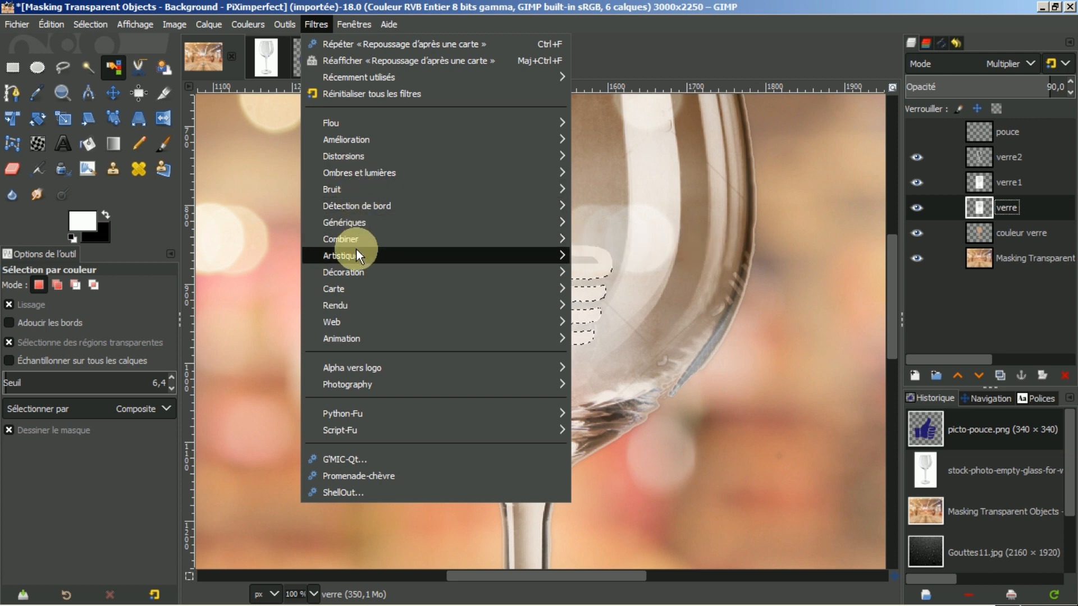
mouse_move(354, 271)
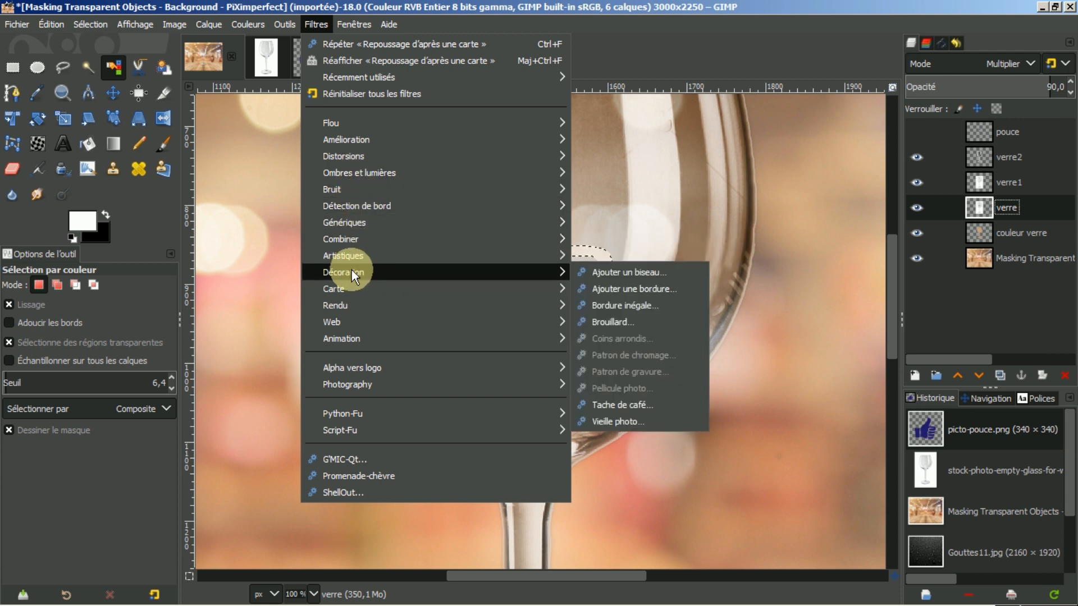
left_click(604, 272)
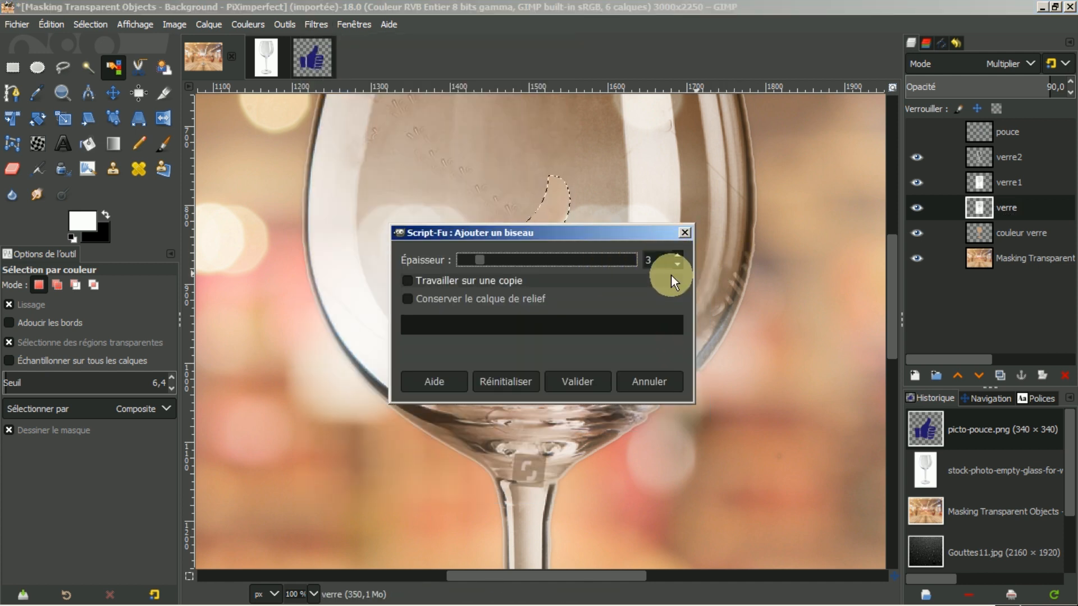
left_click(567, 385)
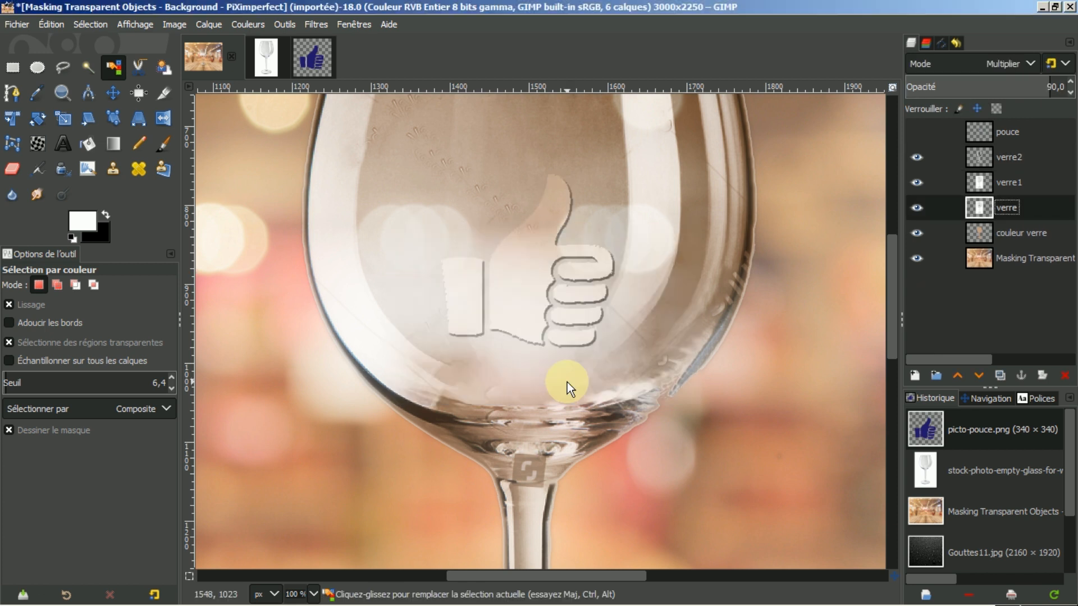
Drop the selection and inspect the bevelled thumb on the glass at several zoom levels.
left_click(84, 25)
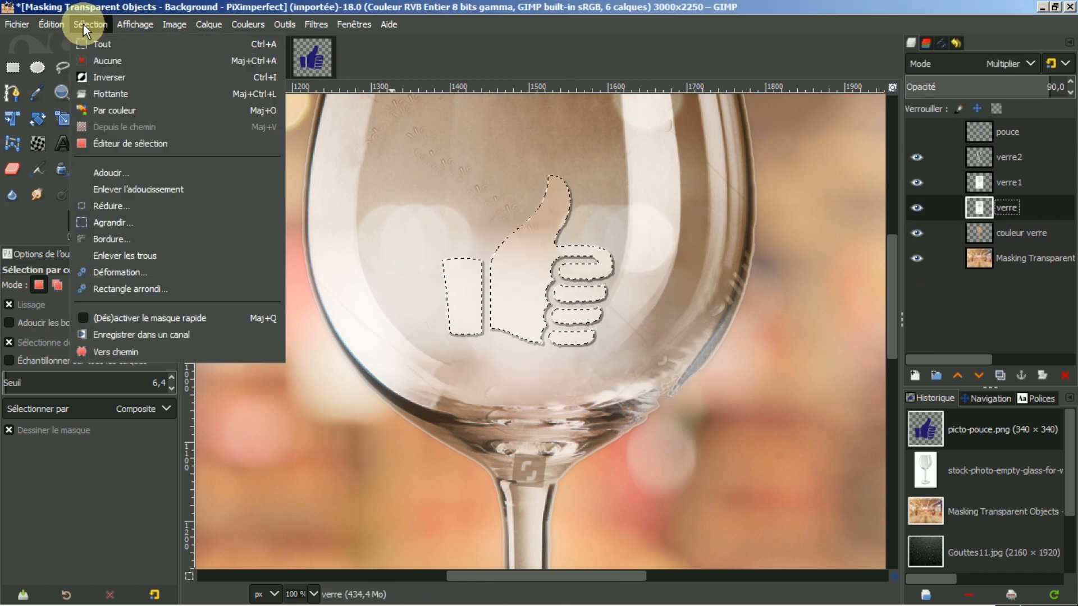
left_click(104, 62)
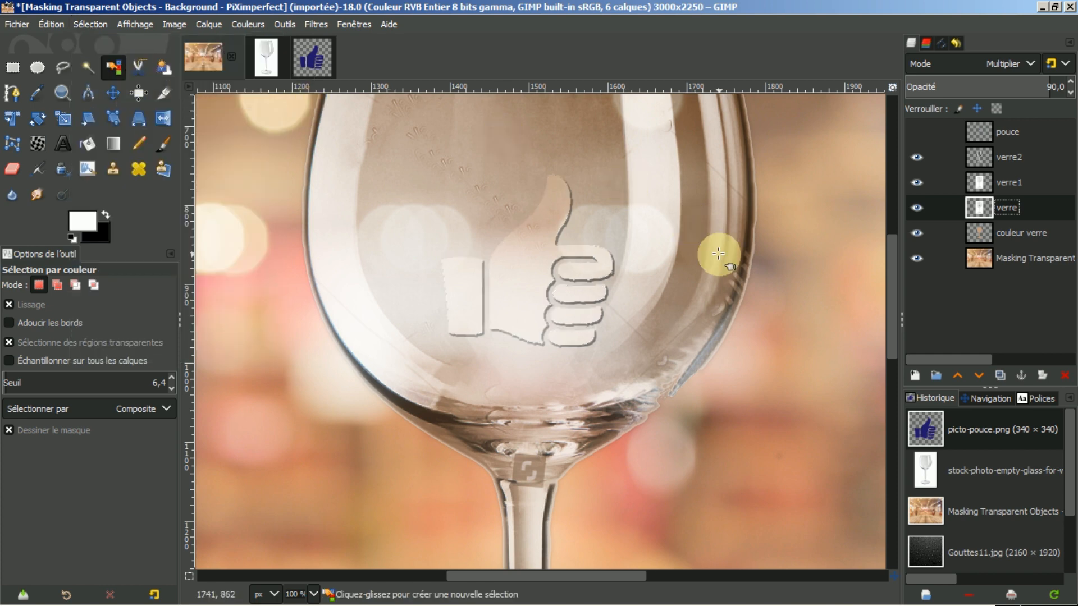
scroll(582, 312, "down", 1)
scroll(582, 312, "down", 1)
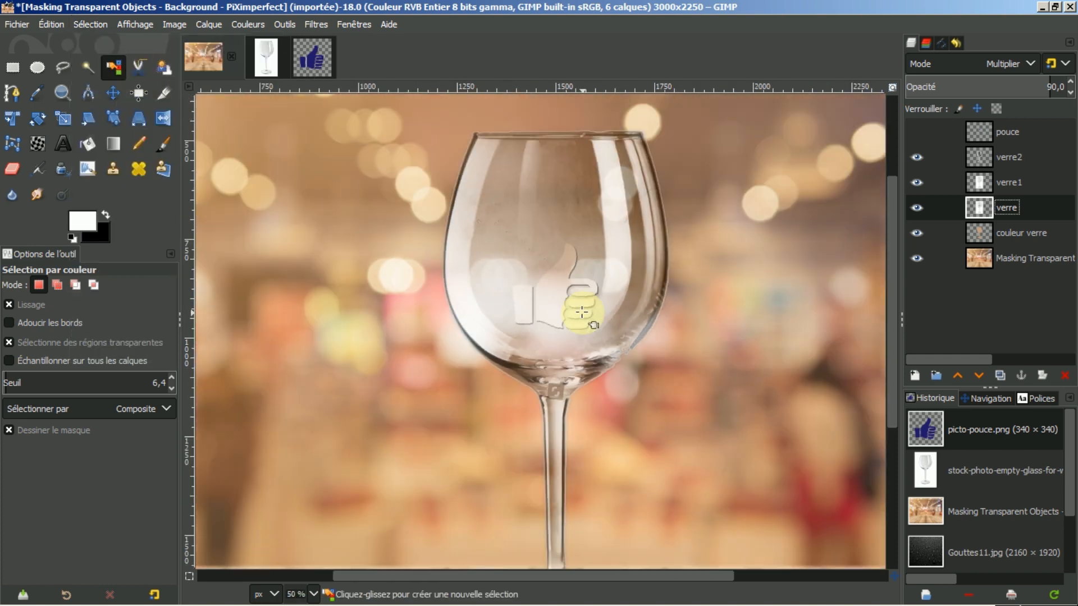
scroll(657, 327, "up", 1)
scroll(657, 327, "up", 1)
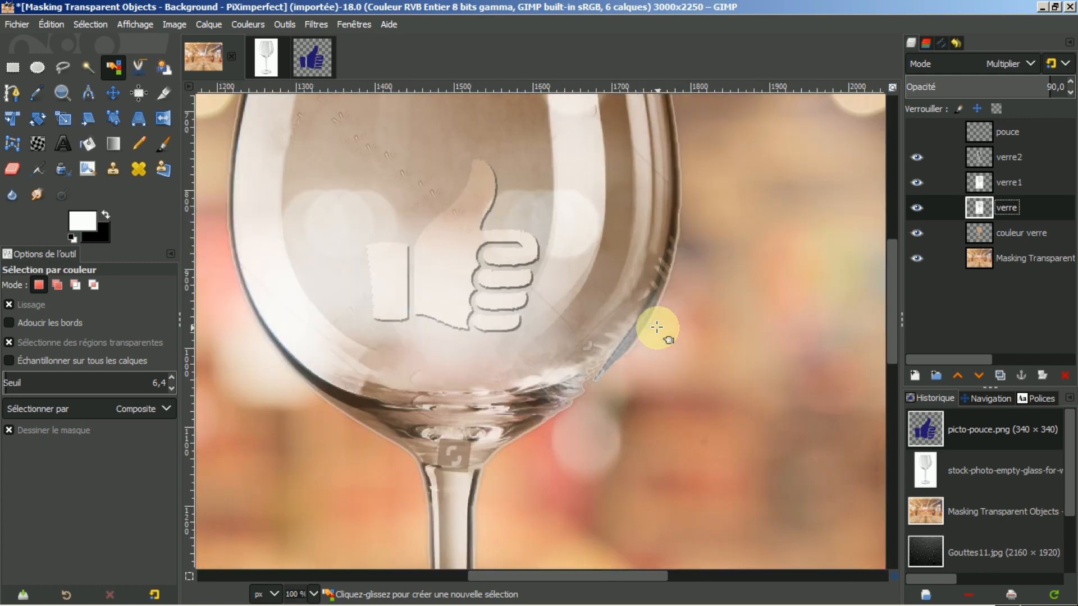
scroll(657, 327, "down", 1)
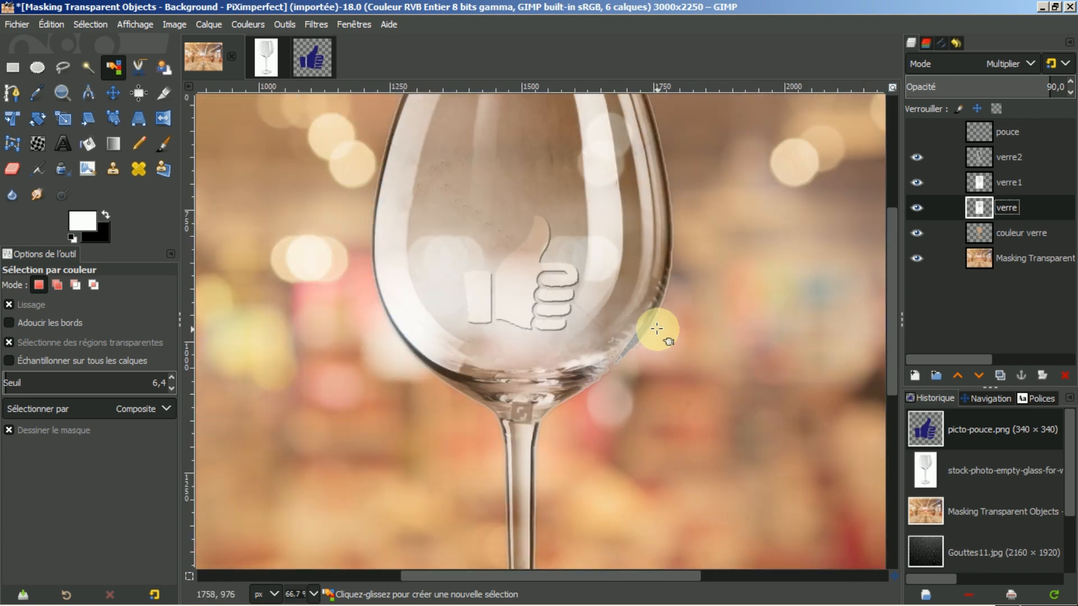
Undo the bevel and the thumb cut-out on the verre layer, back to the visible blue pouce logo.
key("ctrl+z")
key("ctrl+z")
key("ctrl+z")
key("ctrl+z")
key("ctrl+z")
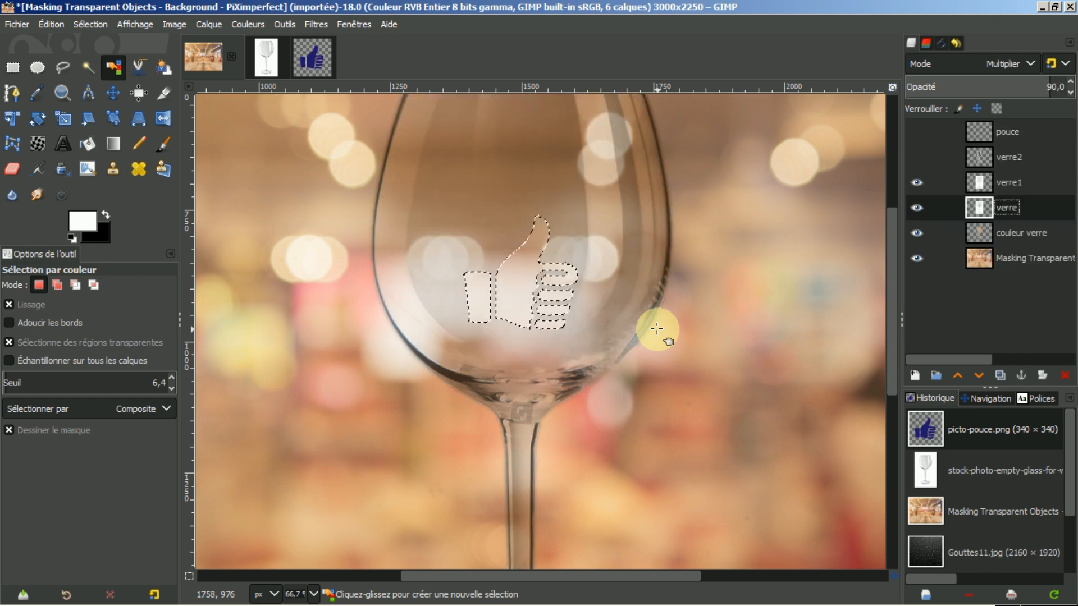
key("ctrl+y")
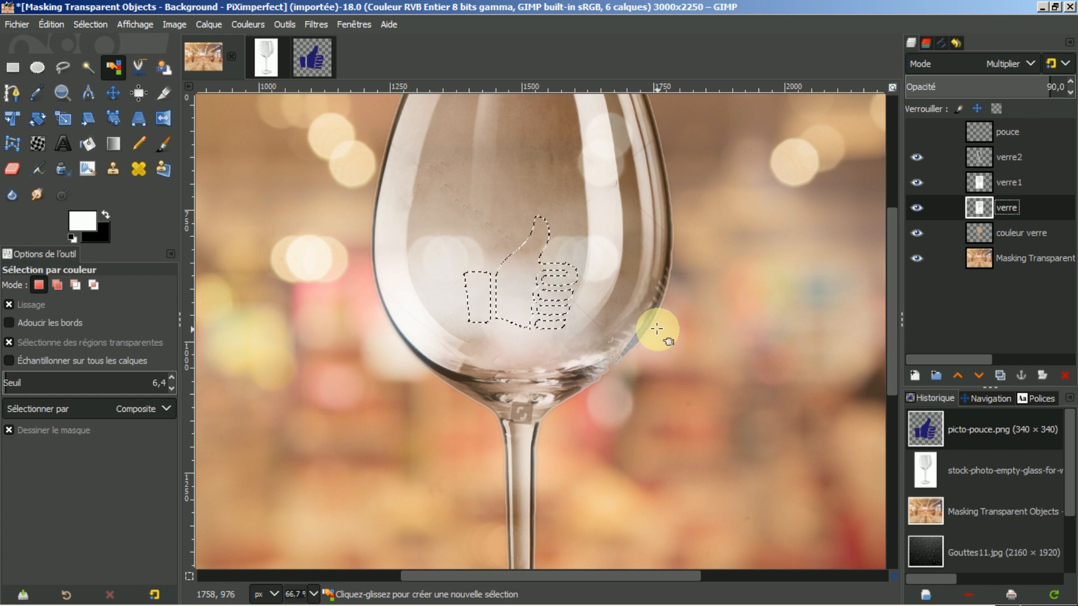
key("ctrl+y")
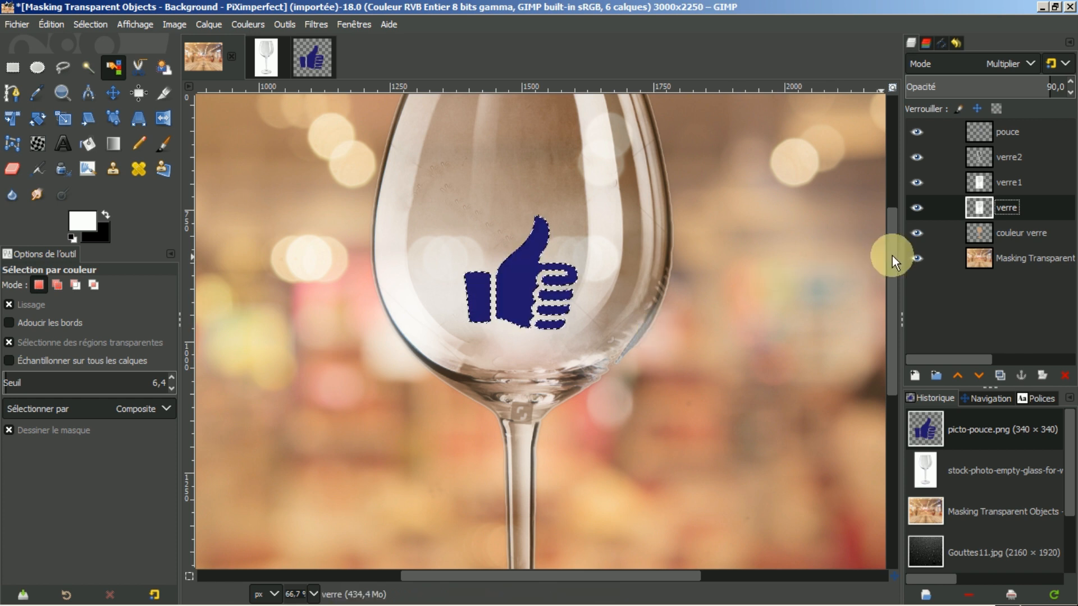
Activate the pouce layer, clear the thumb selection, and toggle the layer's visibility, leaving it shown.
left_click(975, 130)
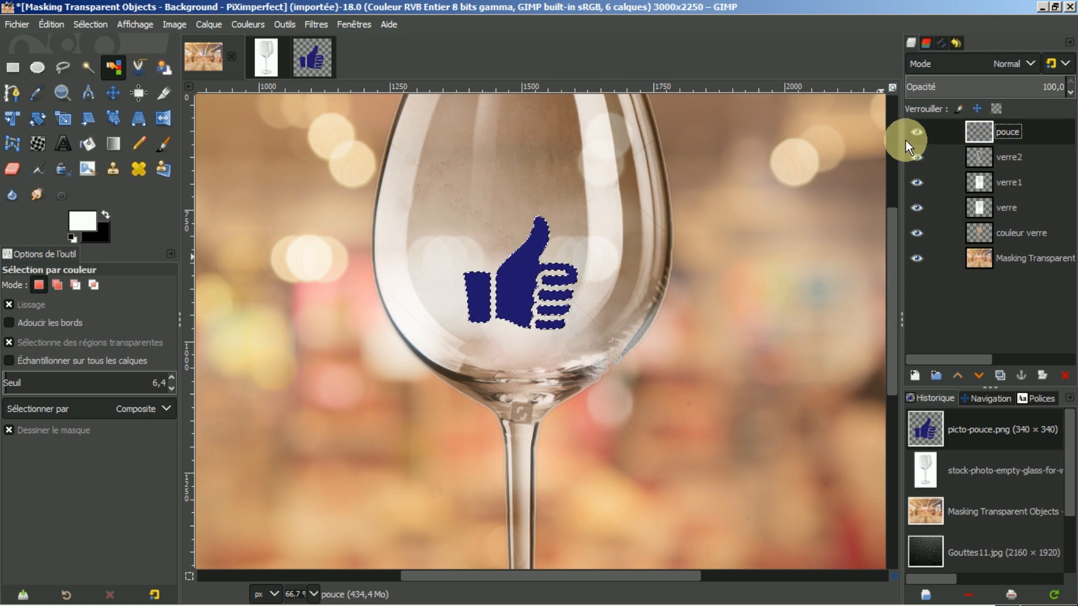
left_click(917, 130)
left_click(918, 130)
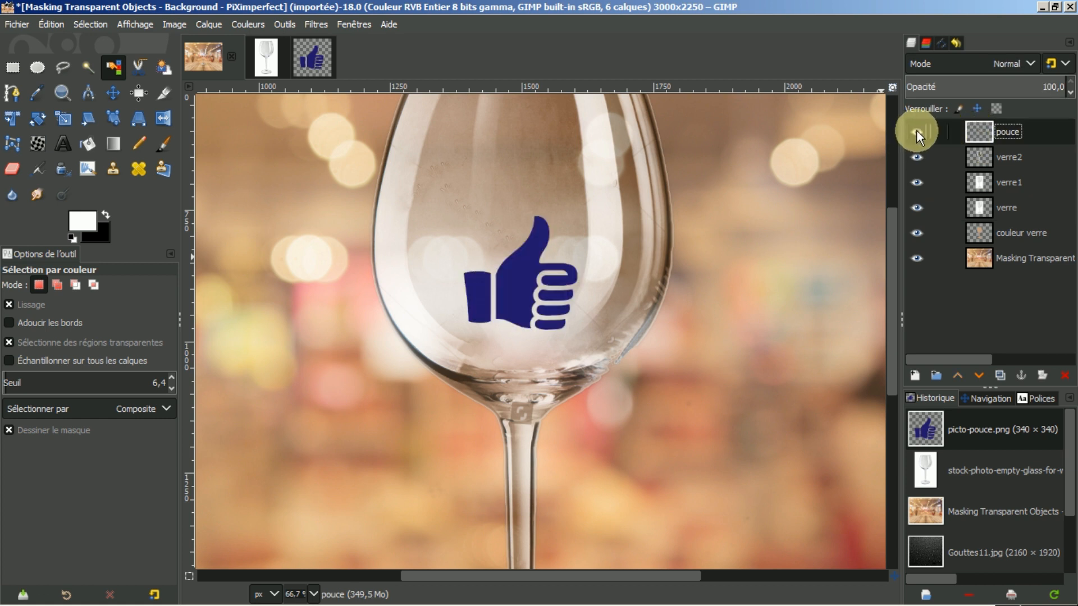
left_click(916, 130)
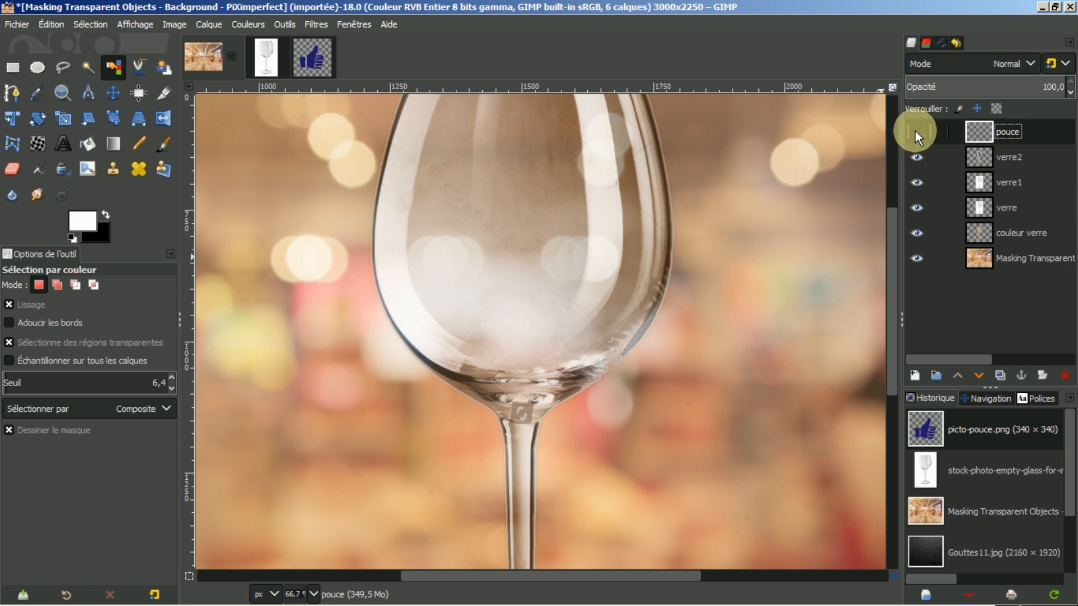
left_click(85, 19)
left_click(96, 62)
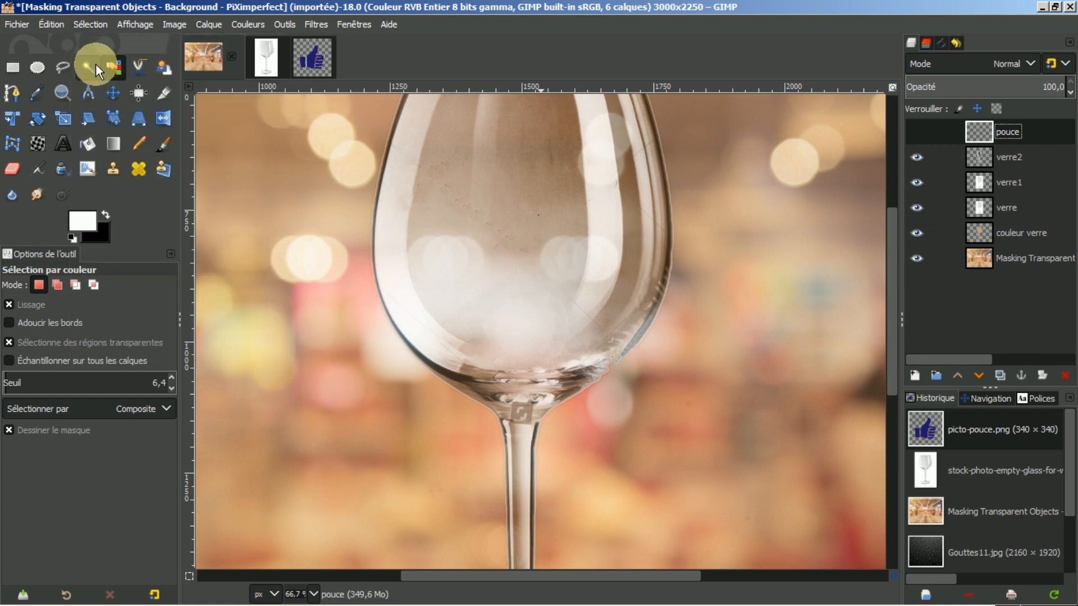
left_click(918, 132)
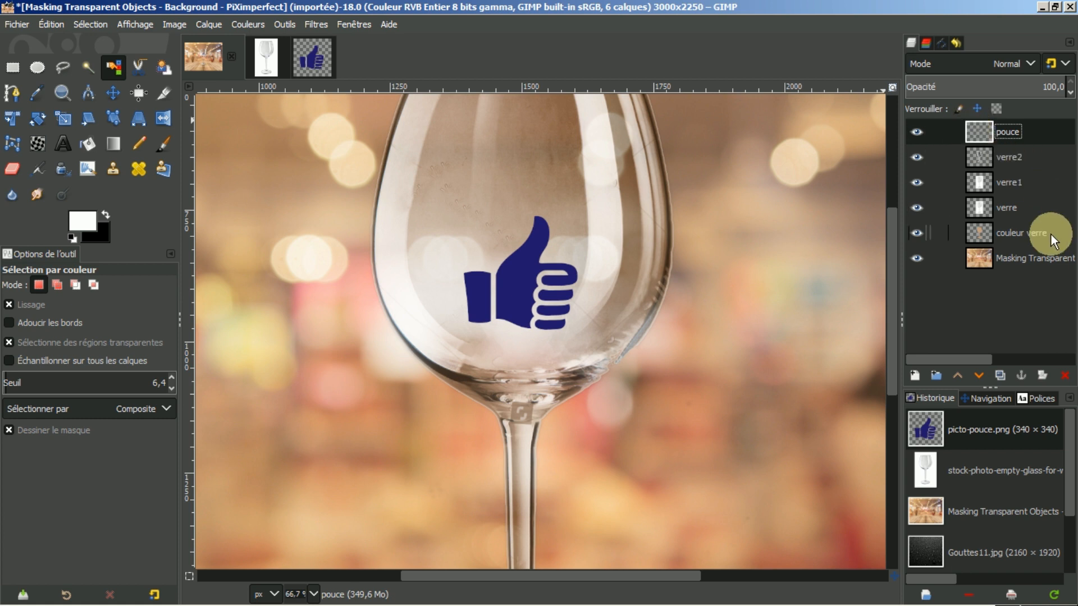
Add a new transparent 3000 x 2250 px layer above pouce and fill it with light grey dbdbdb.
left_click(914, 375)
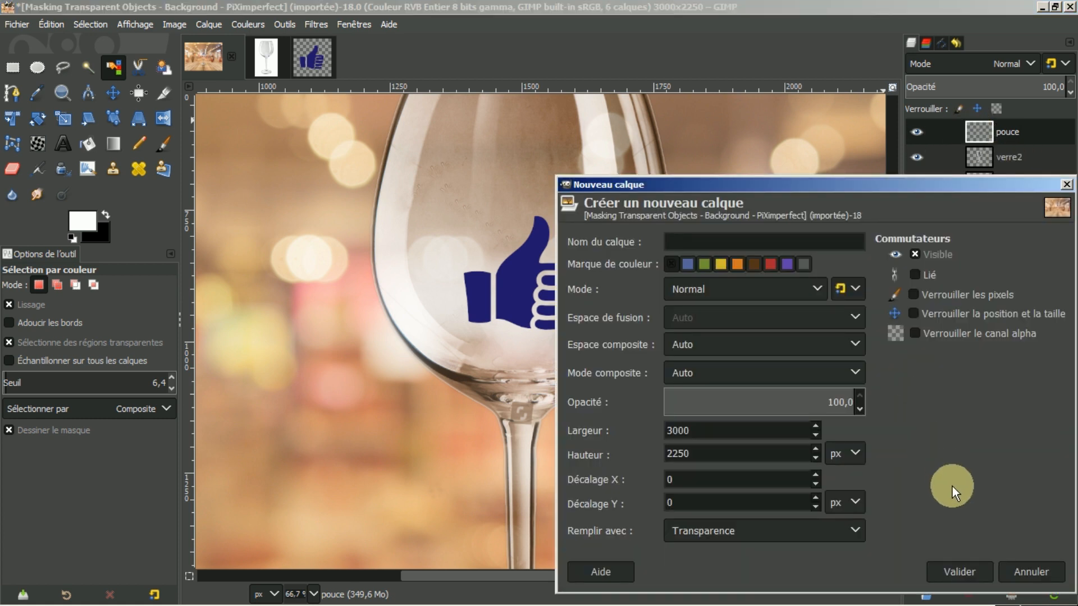
left_click(957, 570)
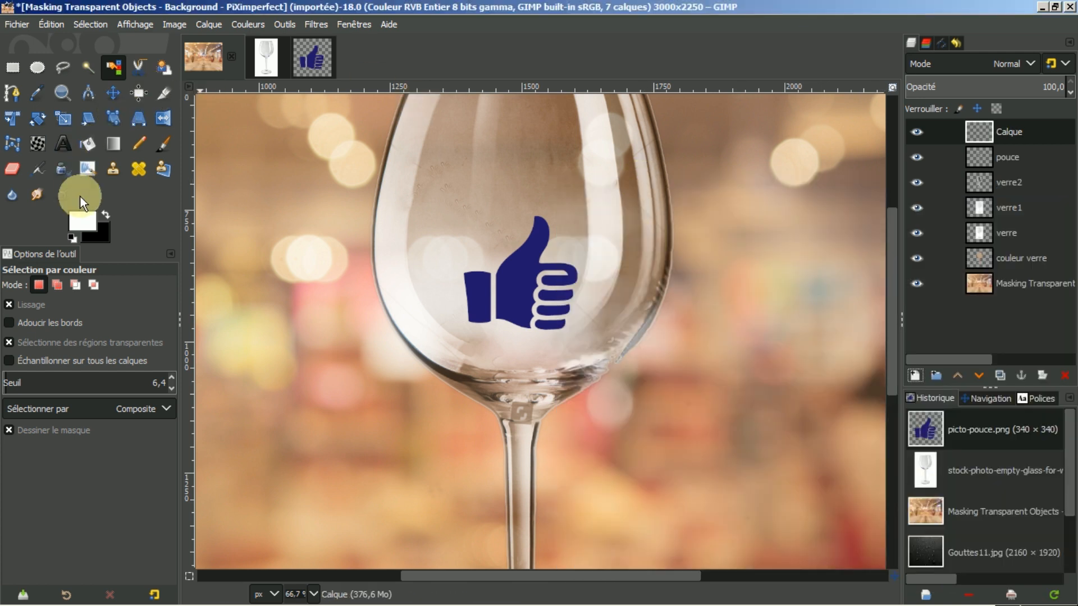
left_click(82, 220)
mouse_move(21, 156)
left_mouse_down()
mouse_move(18, 177)
mouse_move(11, 166)
left_mouse_up()
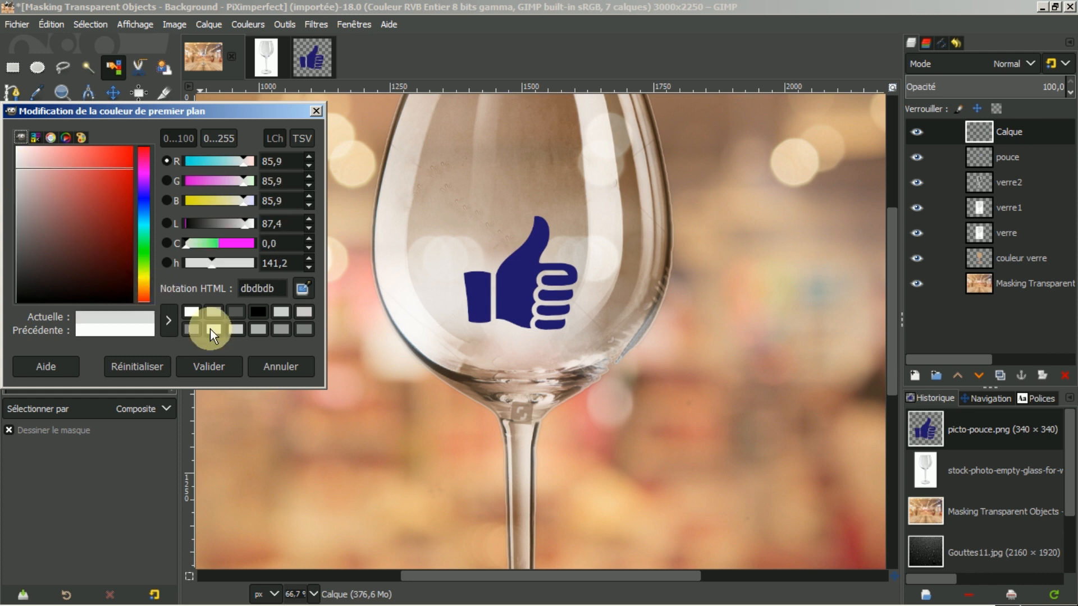
left_click(221, 367)
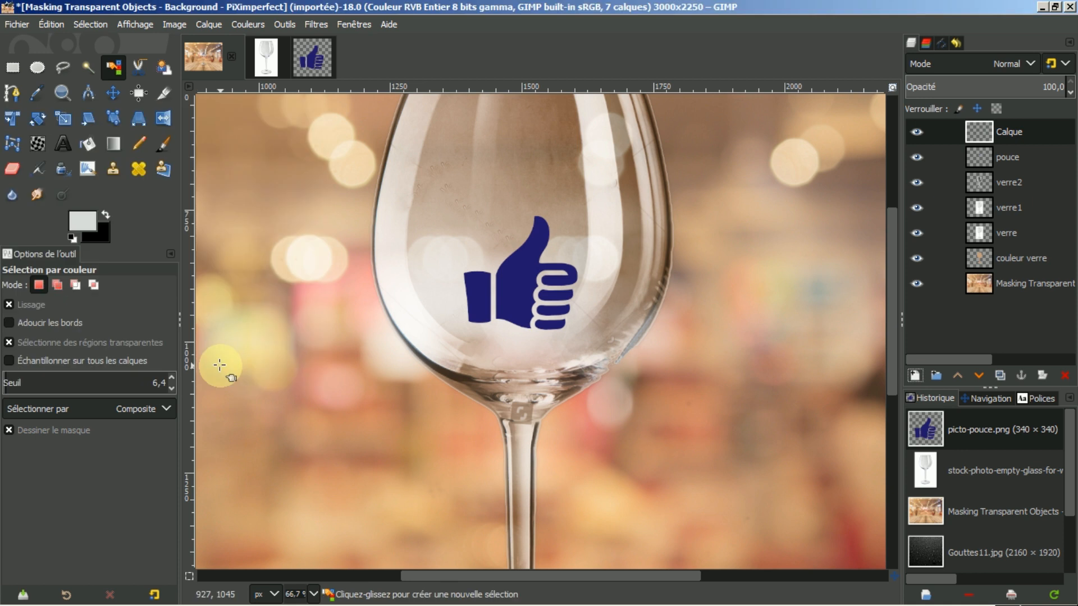
left_click(89, 145)
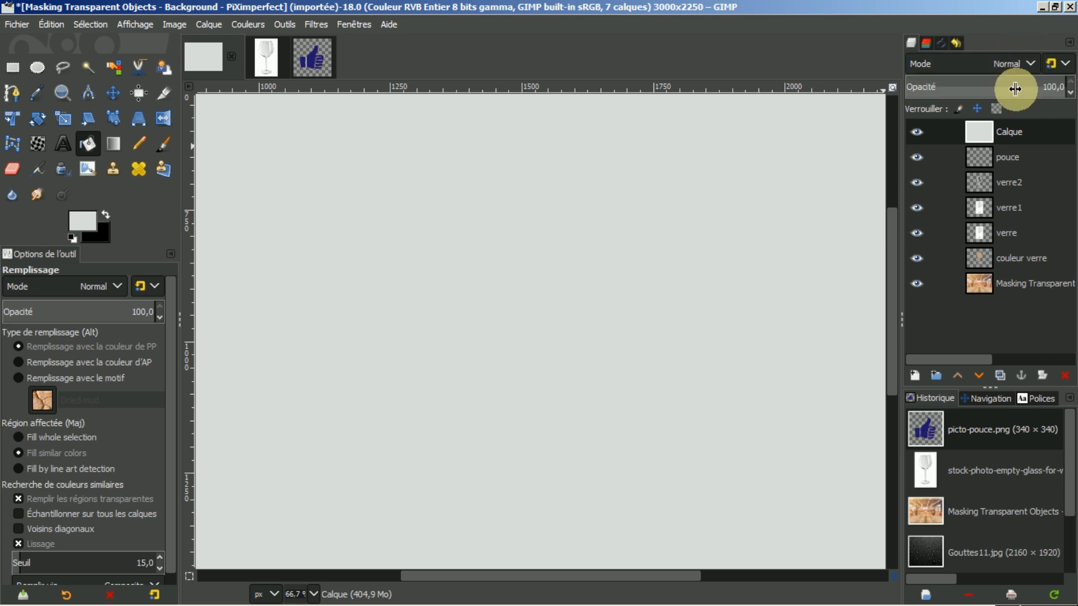
left_click(916, 131)
left_click(918, 130)
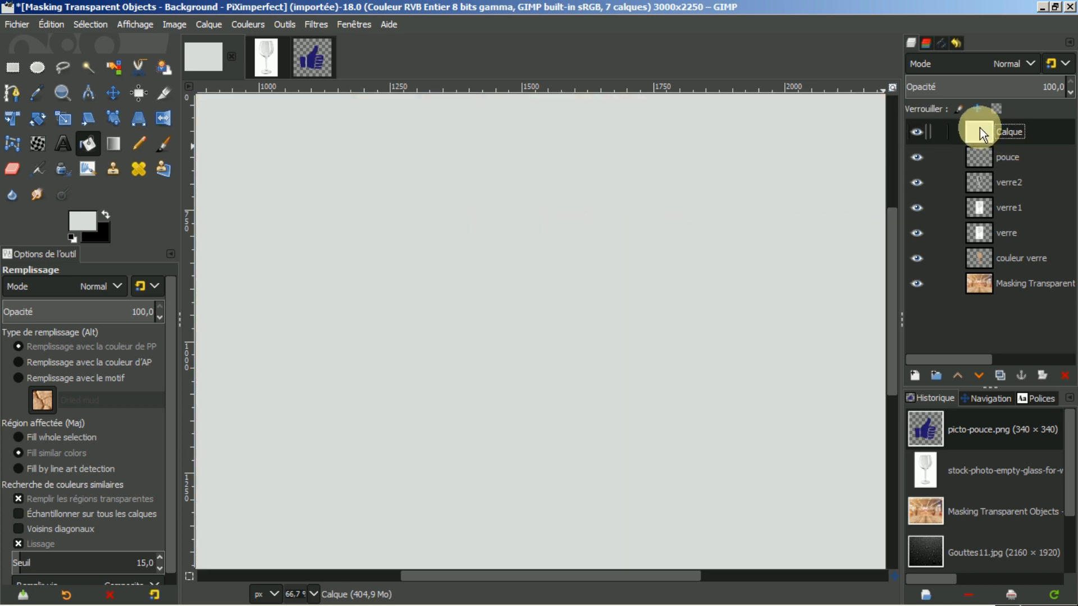
left_click(312, 24)
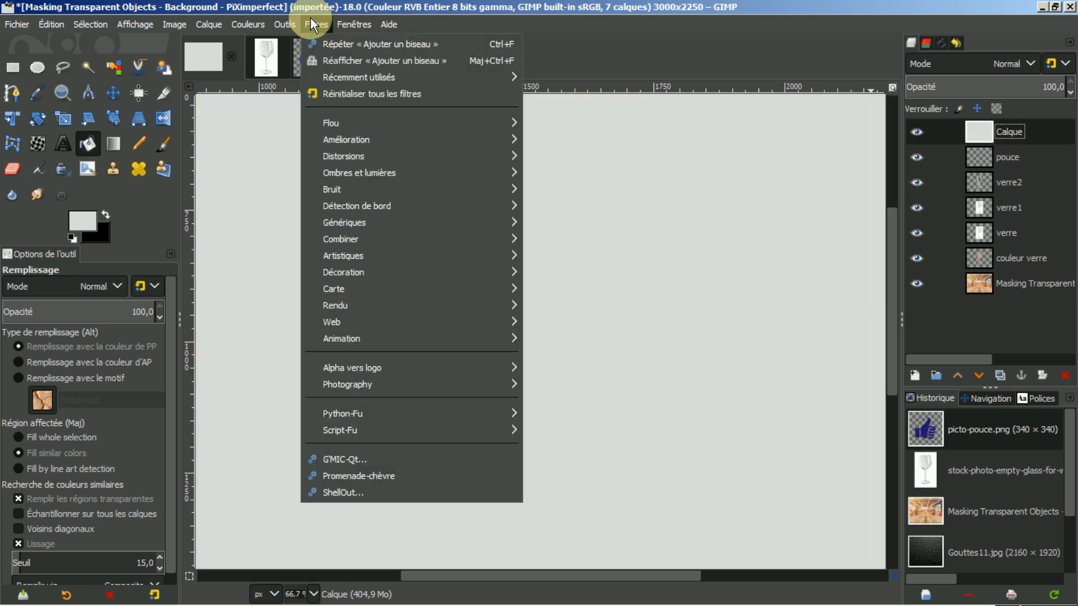
left_click(329, 63)
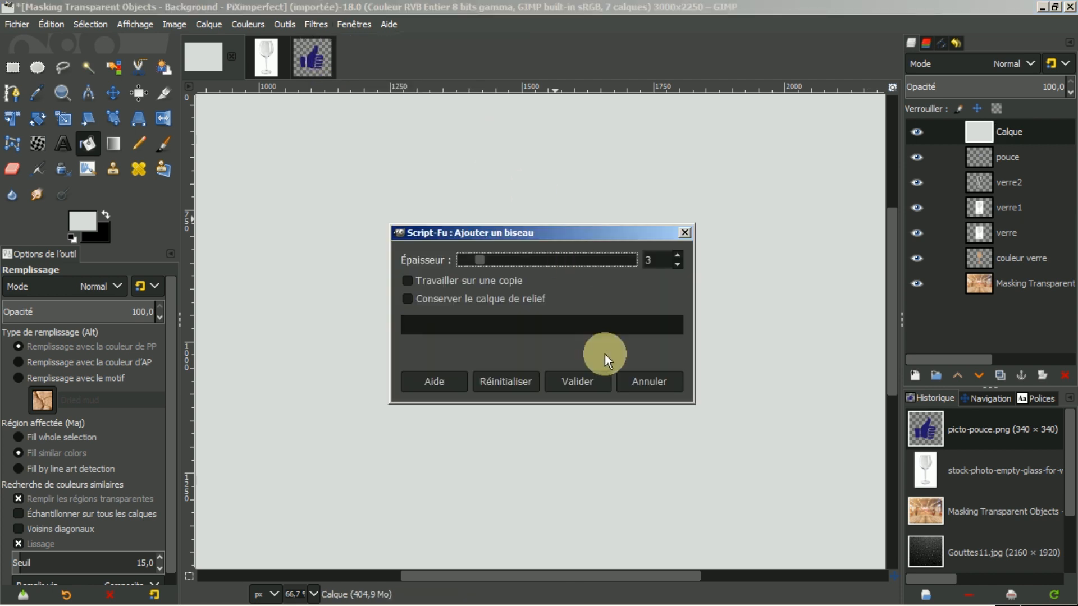
left_click(645, 382)
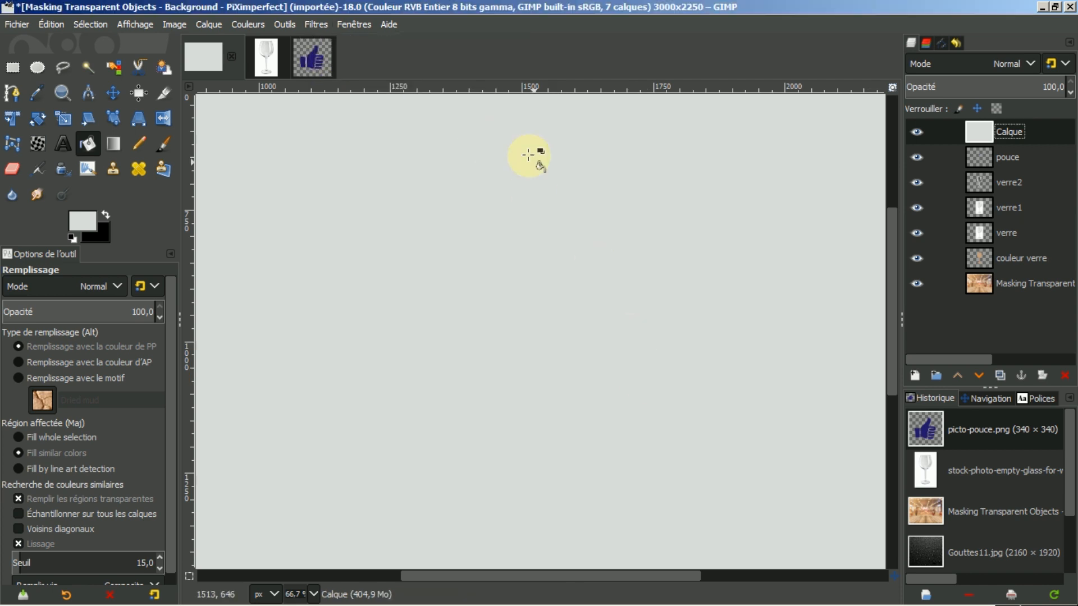
Start a bump map (Repoussage d'après une carte) on the grey Calque layer, using the pouce layer as its map.
left_click(322, 24)
mouse_move(396, 288)
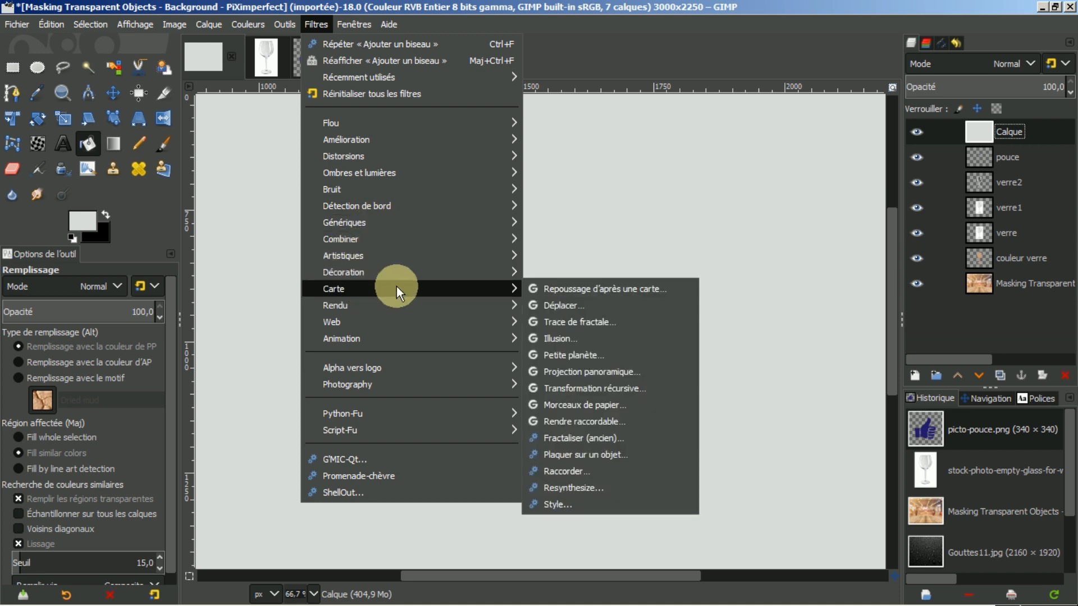
left_click(574, 289)
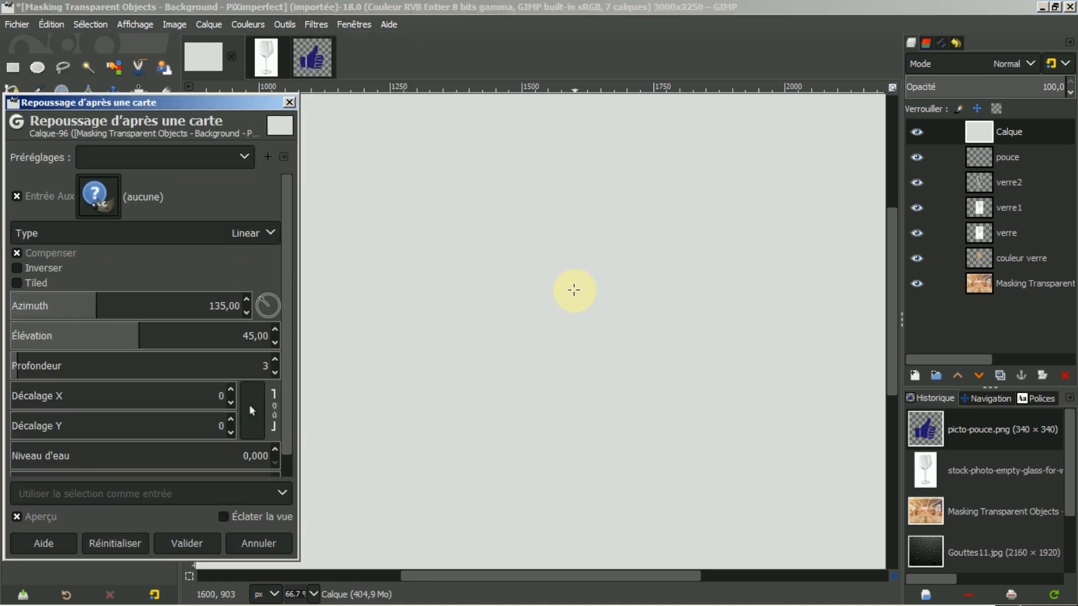
left_click(99, 199)
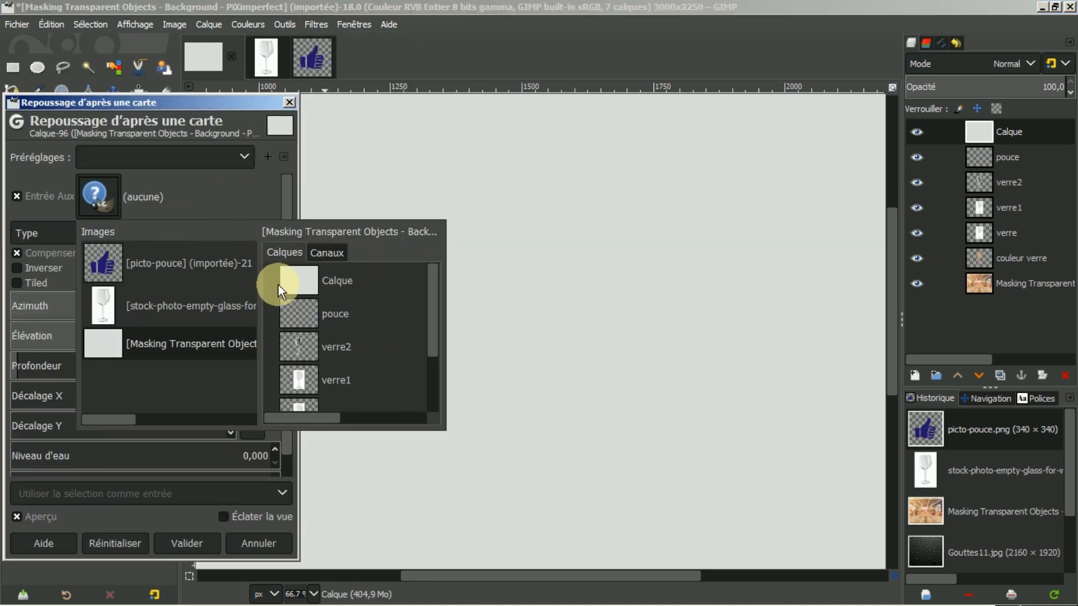
left_click(300, 307)
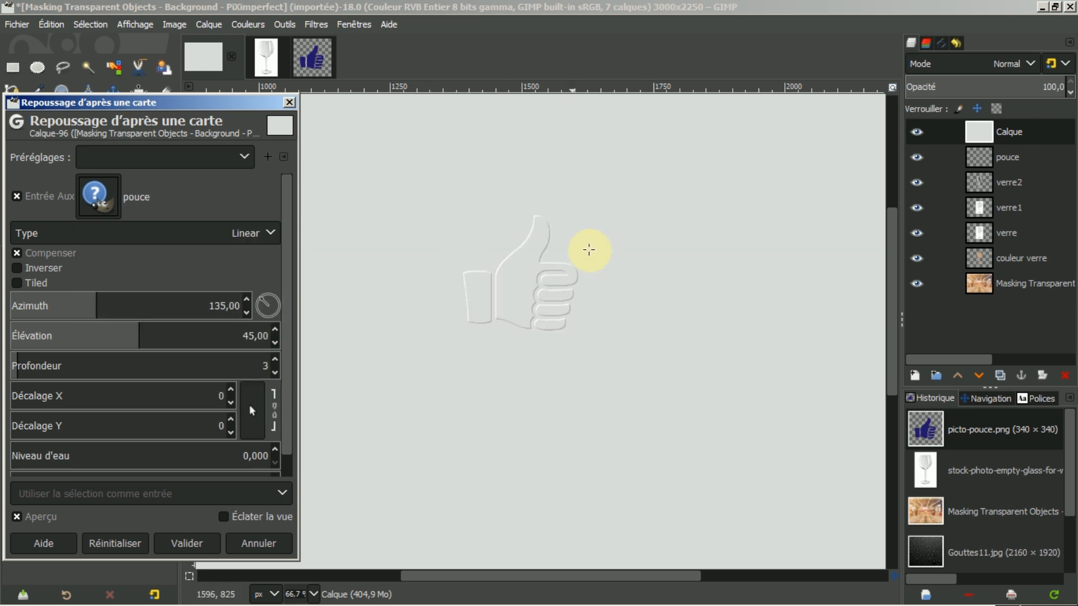
Set the bump map's depth to 24, reduce its elevation, and apply the thumb relief to the grey layer.
left_click(80, 355)
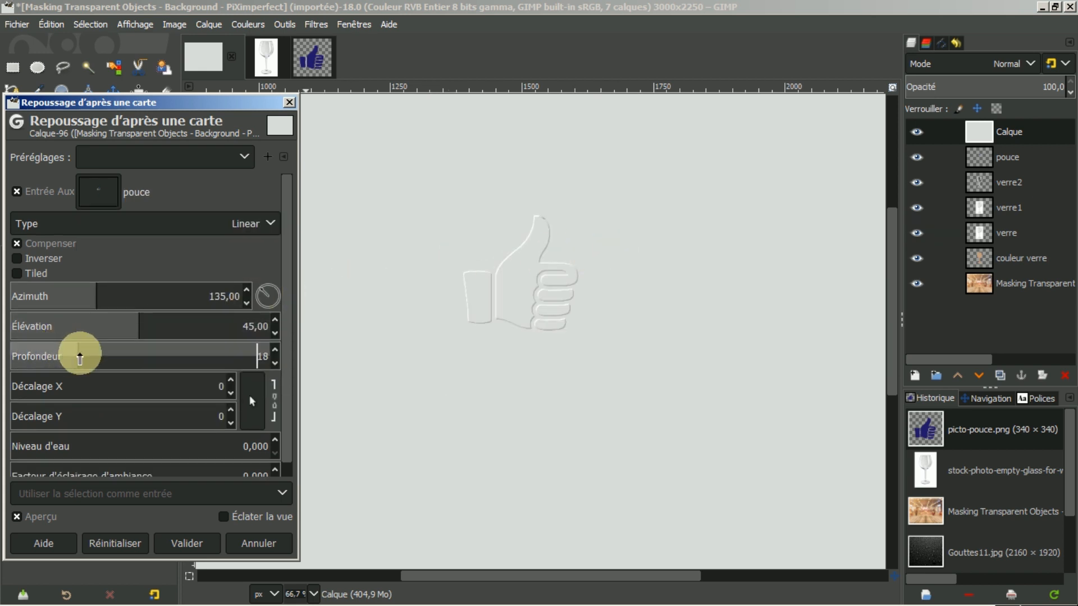
left_click_drag(80, 355, 96, 356)
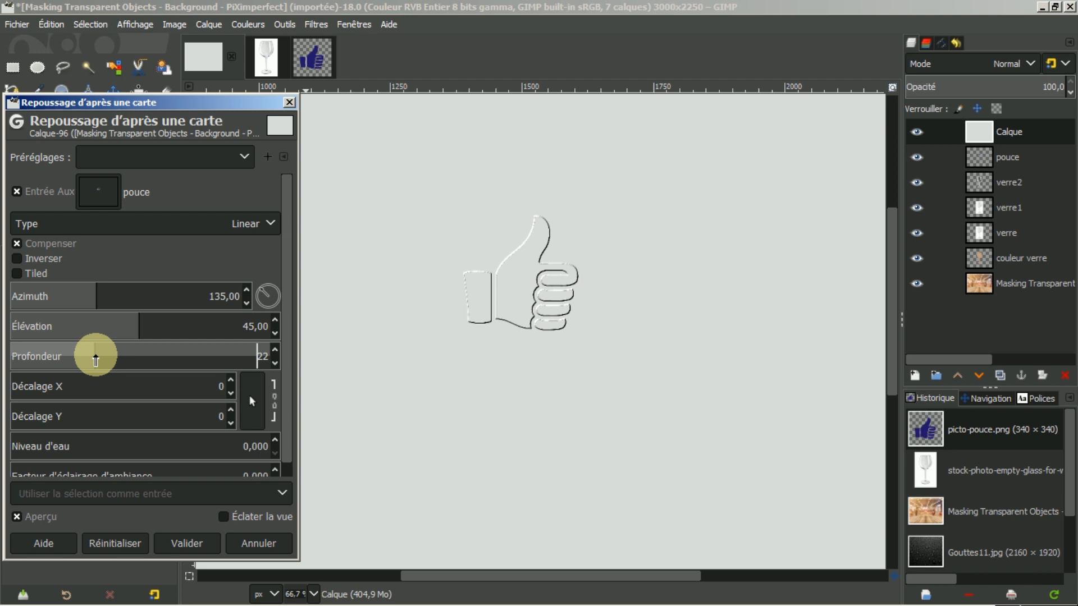
left_click_drag(95, 359, 104, 356)
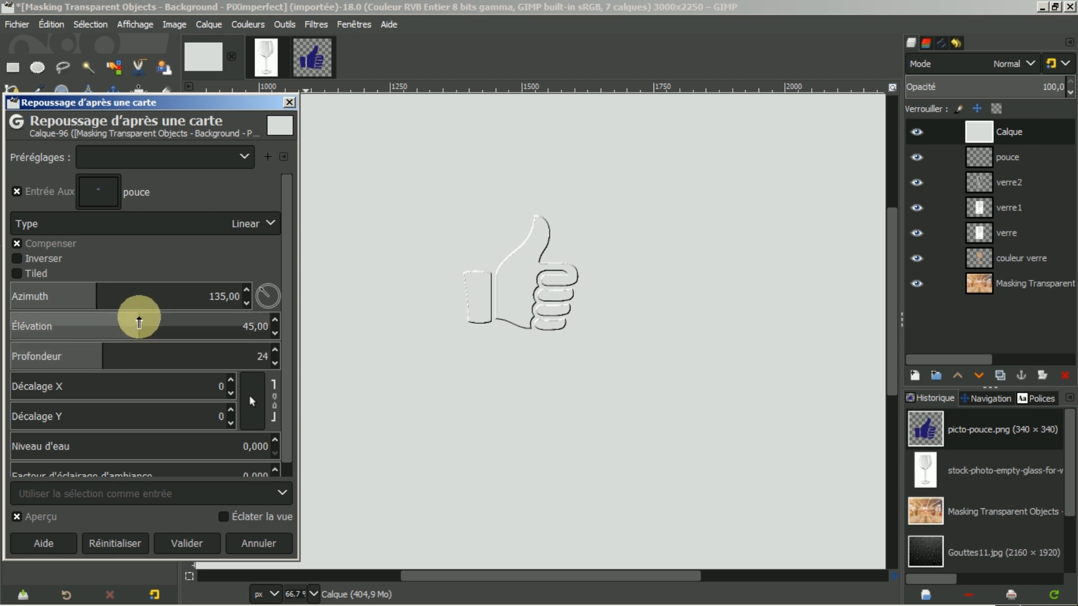
left_click_drag(140, 320, 117, 315)
left_click(187, 544)
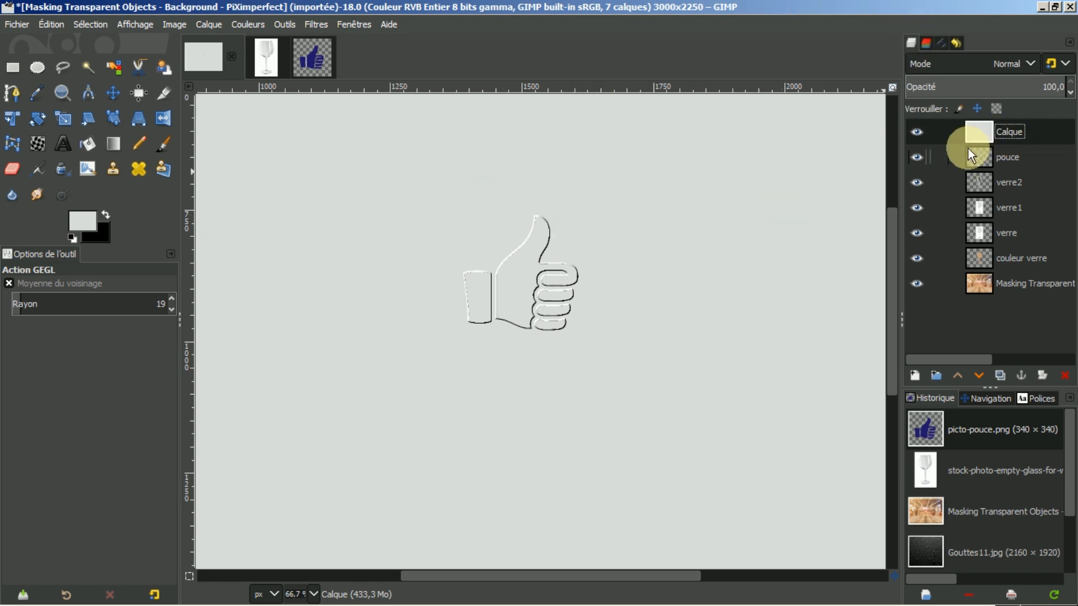
Select the thumb shape from the pouce layer's alpha and grow the selection by 1 px.
left_click(982, 160)
right_click(983, 156)
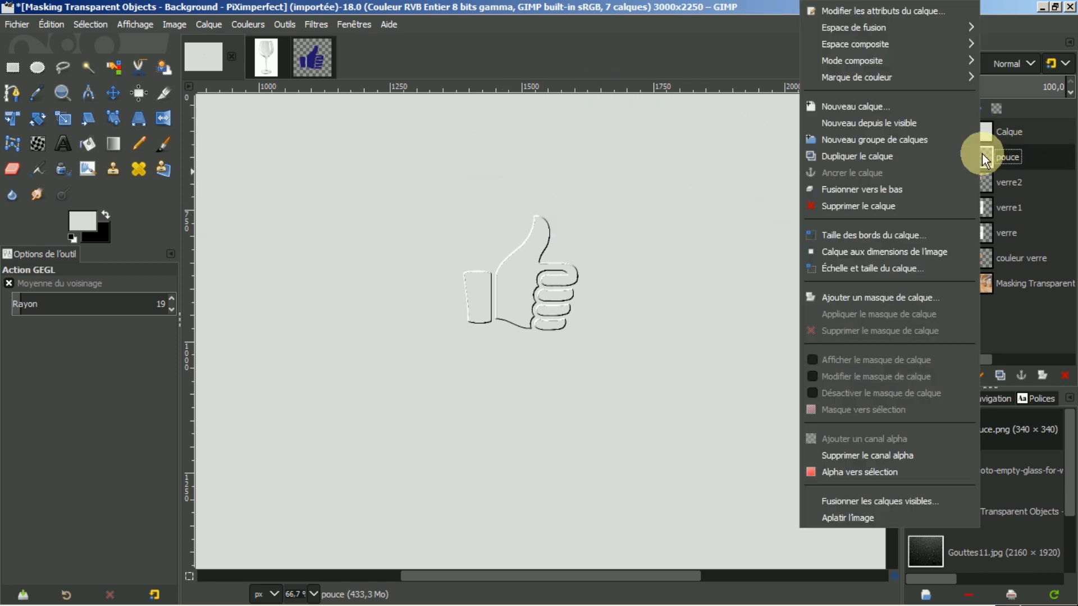
left_click(859, 473)
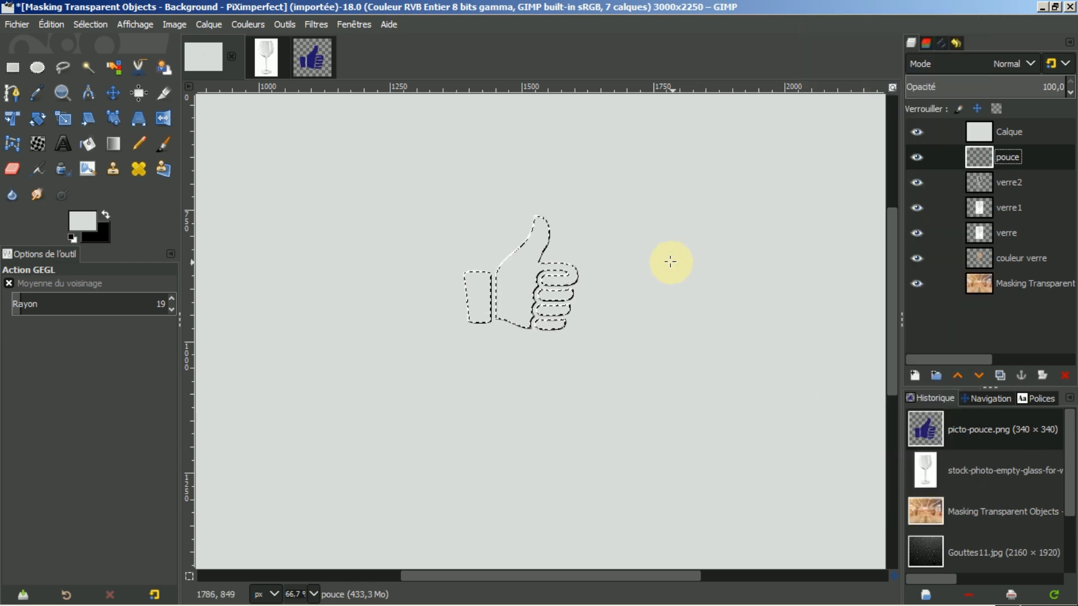
scroll(493, 250, "up", 1)
scroll(492, 249, "up", 3)
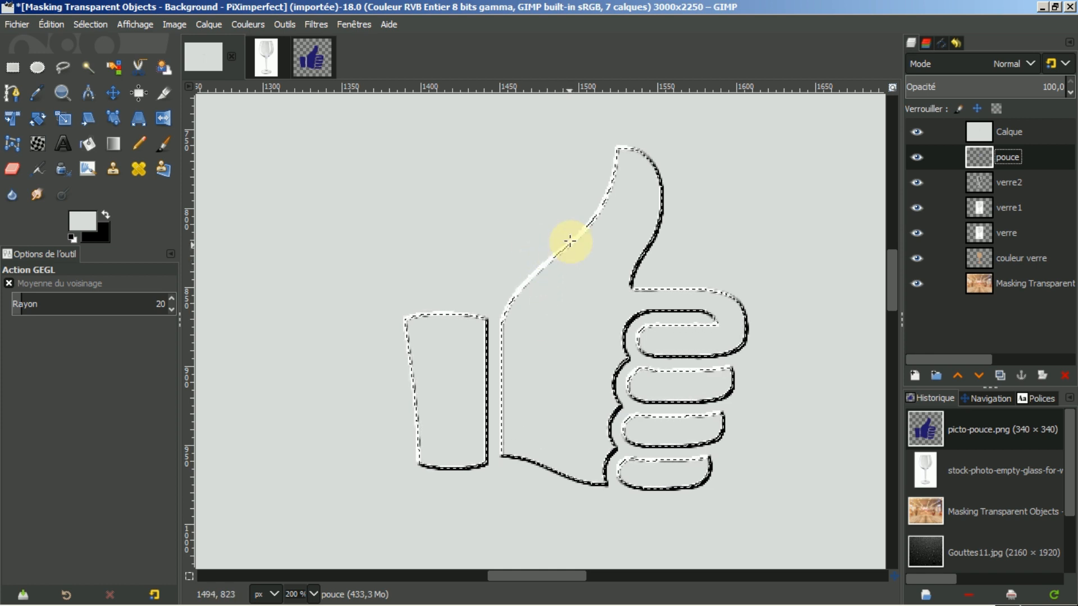
left_click(87, 23)
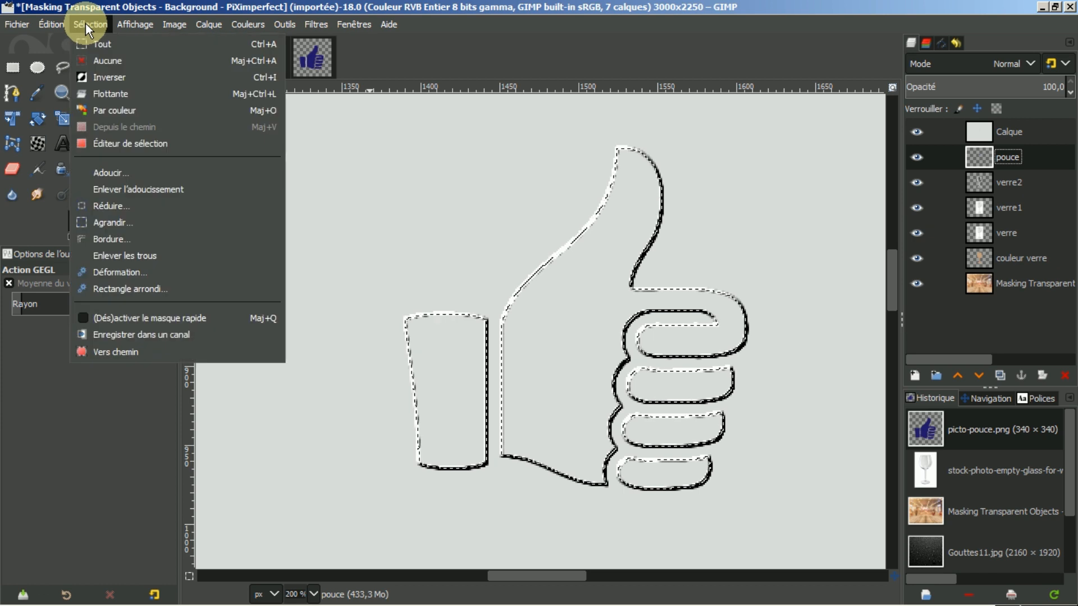
left_click(98, 223)
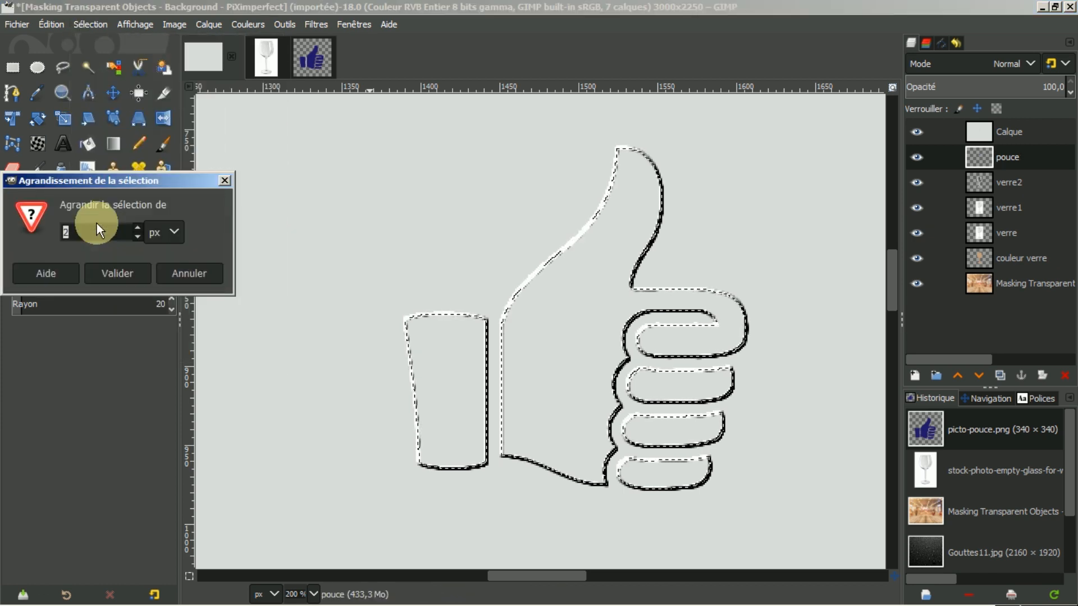
left_click(137, 237)
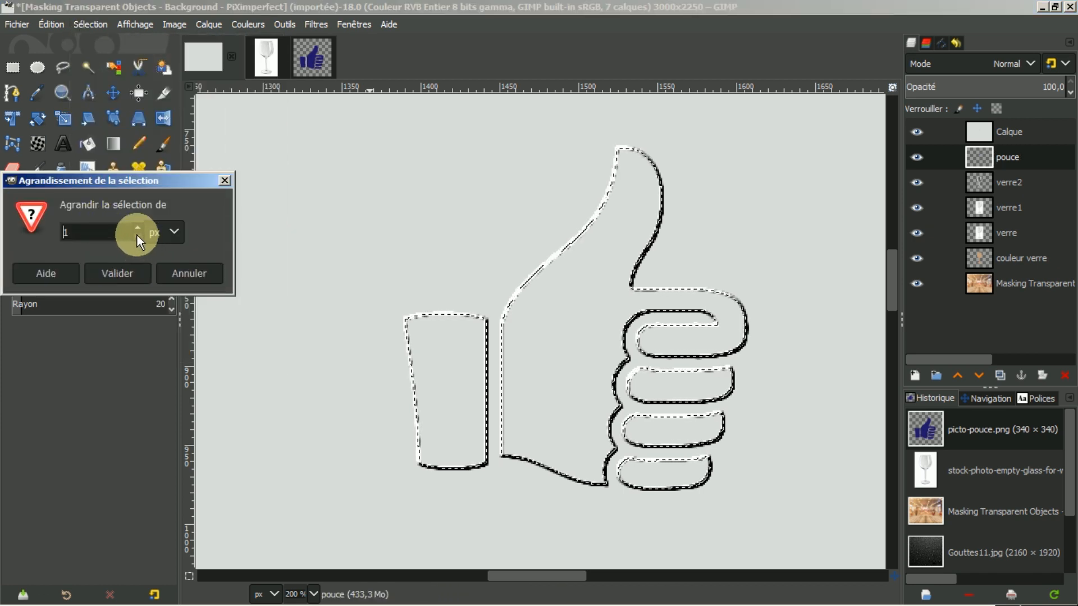
left_click(110, 274)
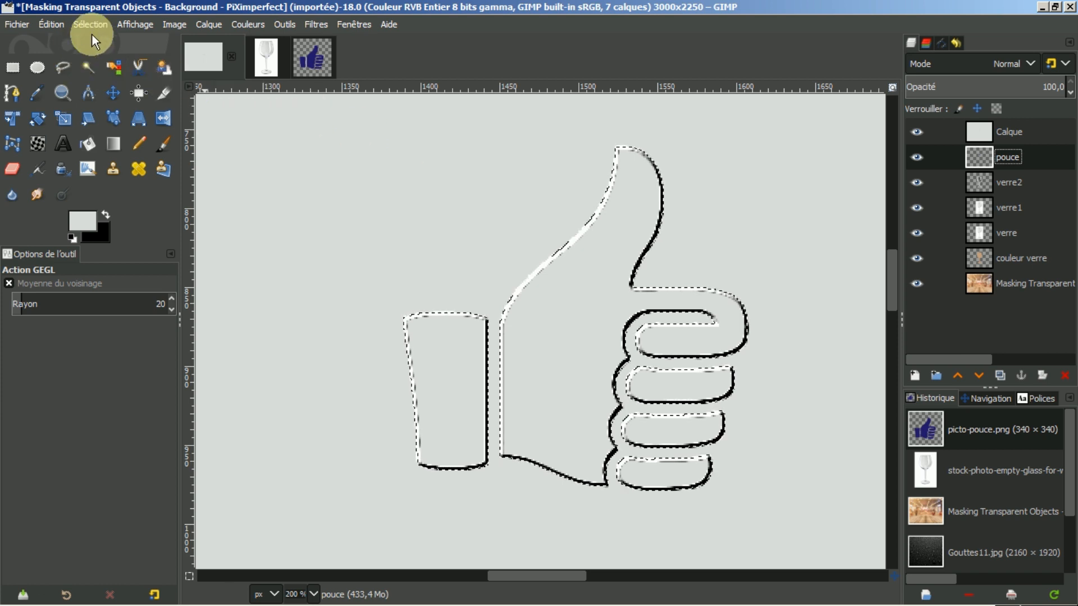
Erase the grey outside the thumb selection on the Calque layer, then clear the selection.
left_click(977, 132)
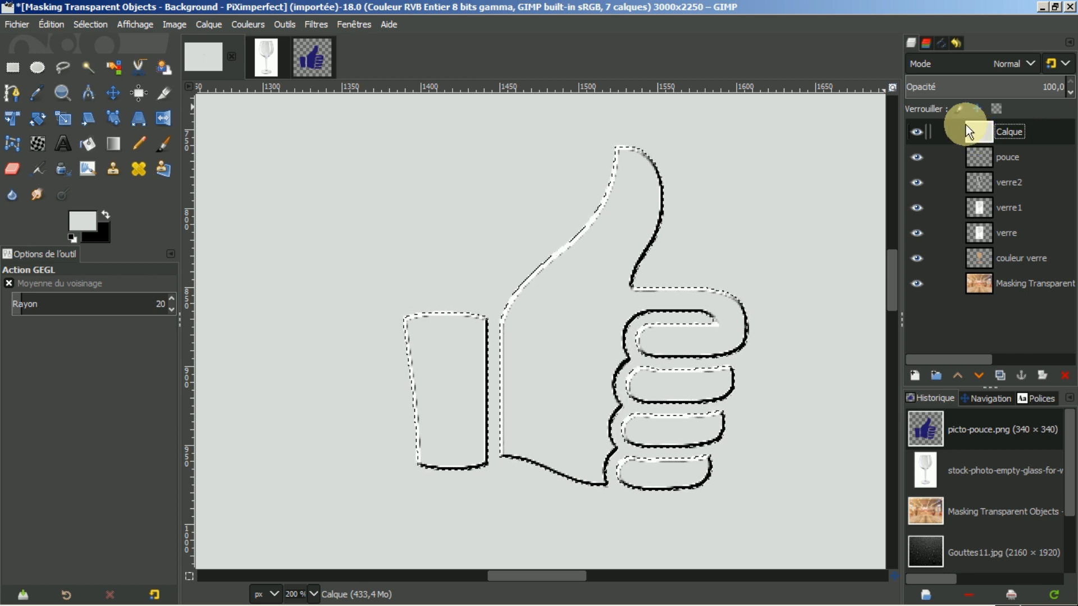
left_click(89, 25)
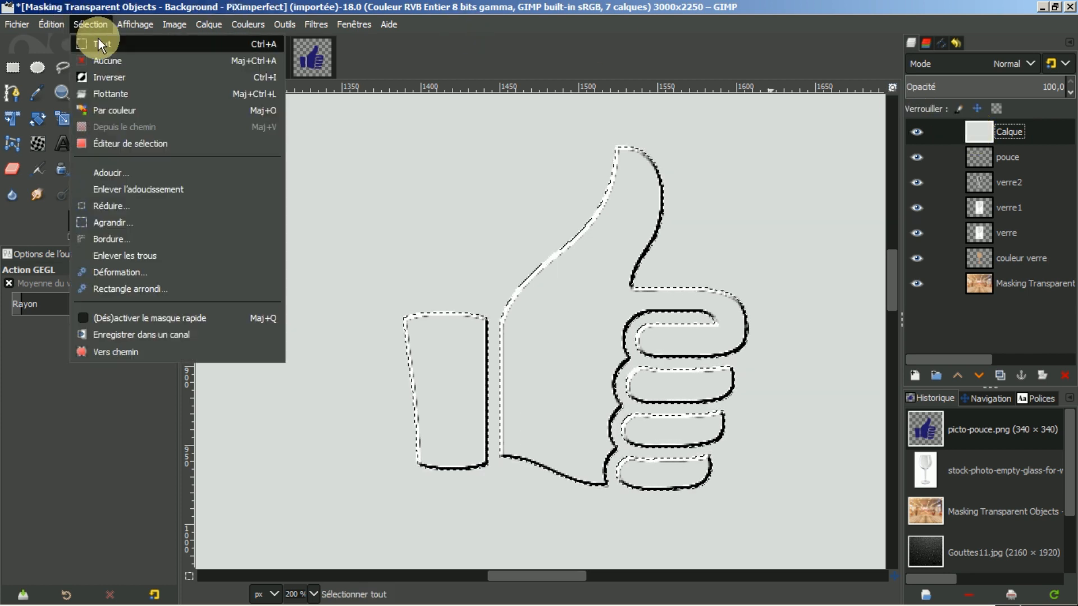
left_click(101, 75)
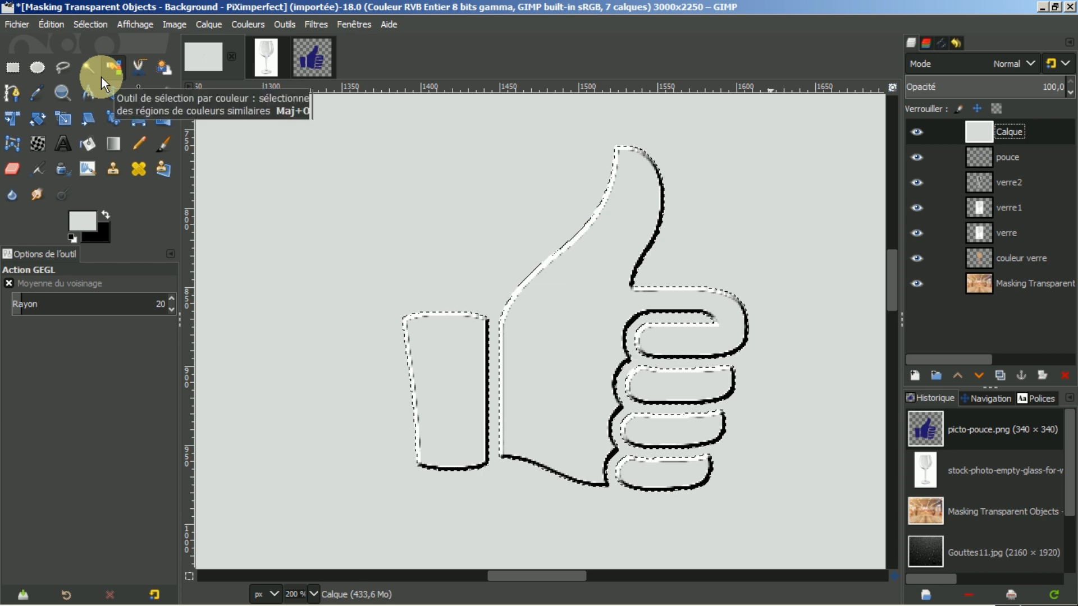
key("Delete")
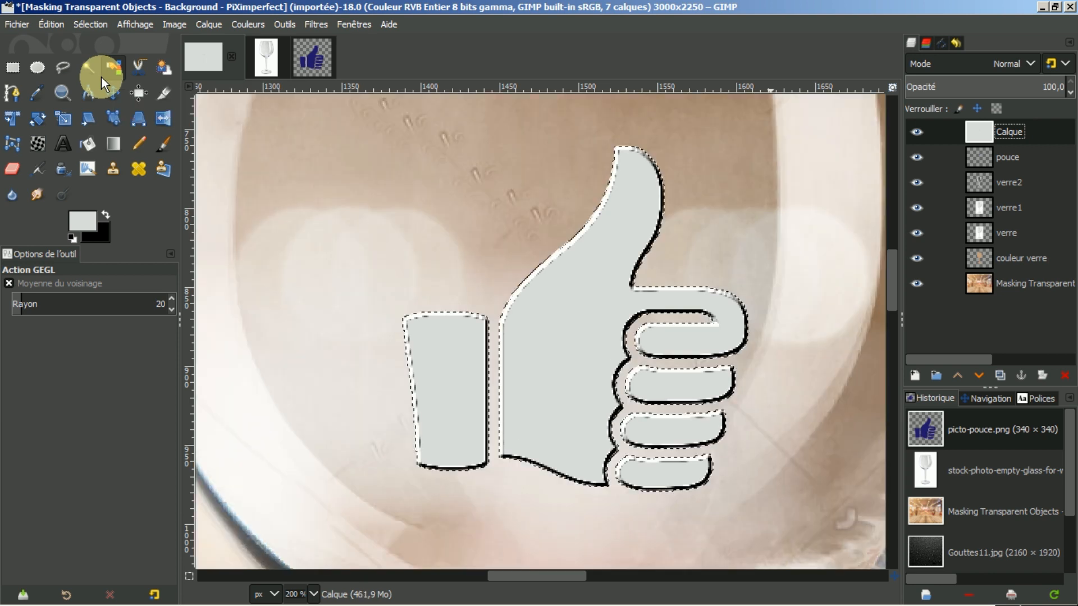
left_click(86, 24)
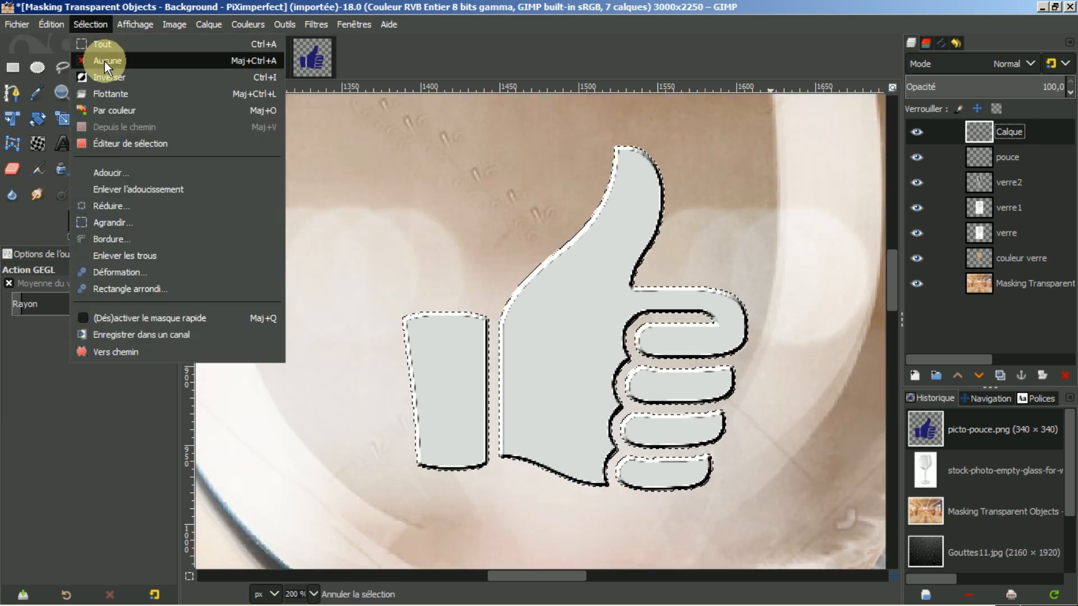
left_click(104, 62)
Try out the opacity of the grey thumb layer on the glass, leaving it at 100.
left_click(569, 257)
scroll(569, 258, "down", 4)
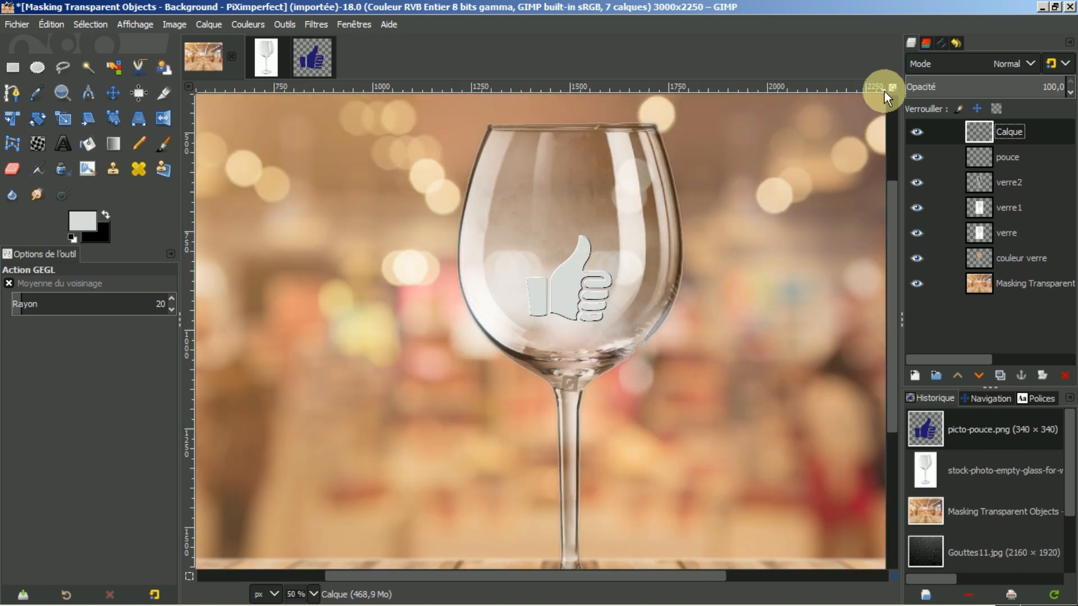
left_click_drag(1023, 87, 1071, 79)
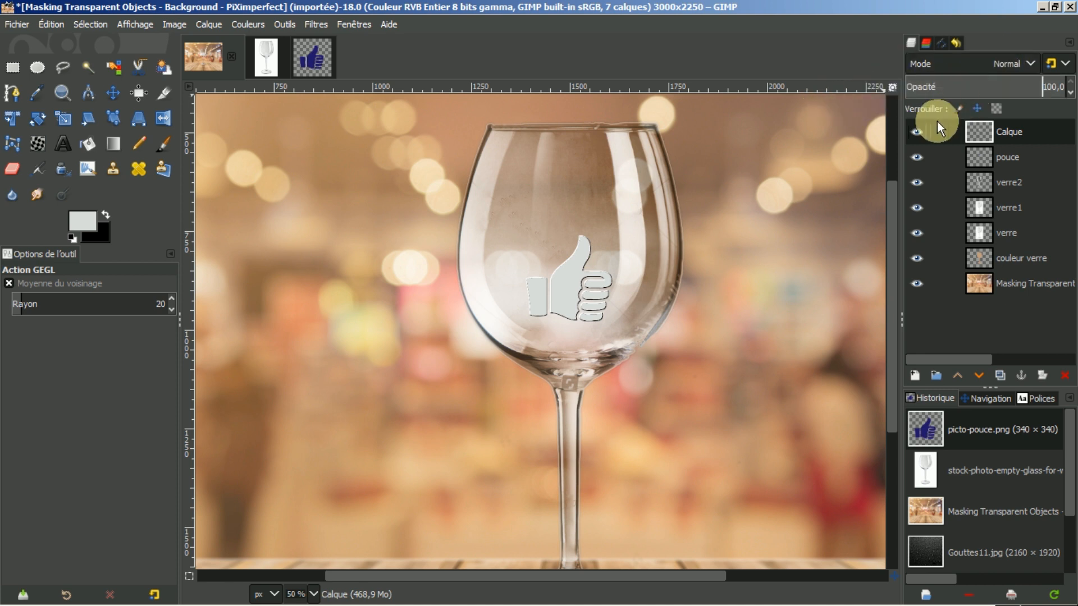
Hide and delete the Calque and pouce layers, leaving the glass without a logo.
left_click(918, 132)
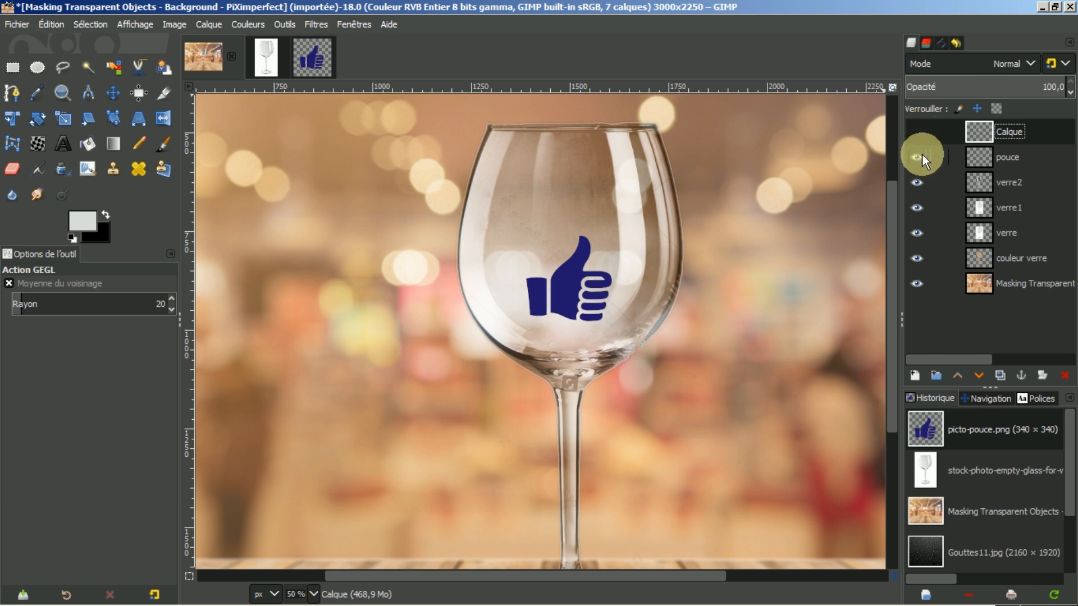
left_click(919, 157)
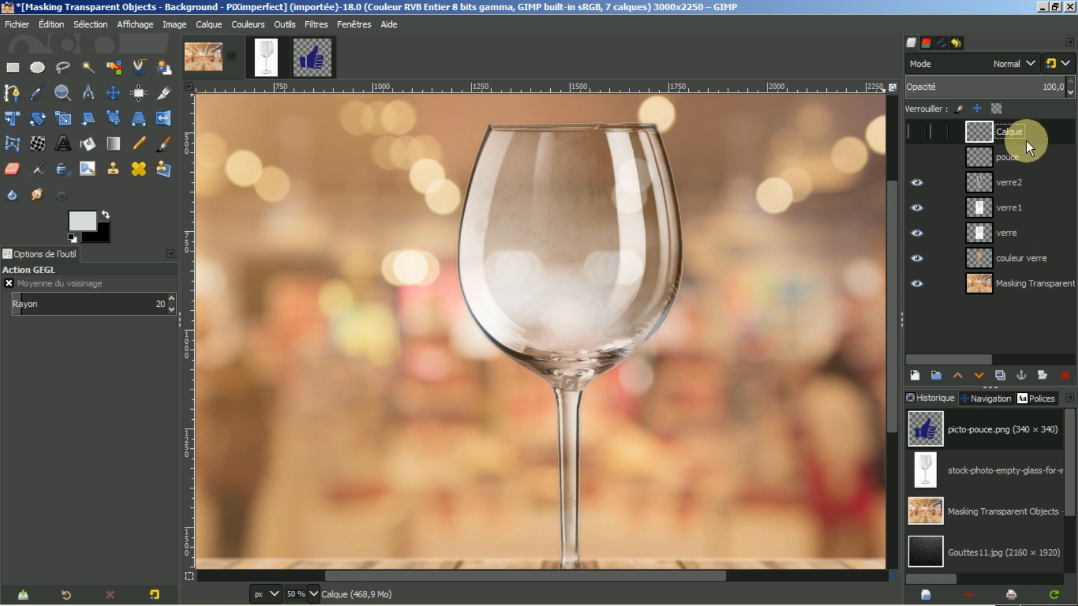
left_click(1065, 376)
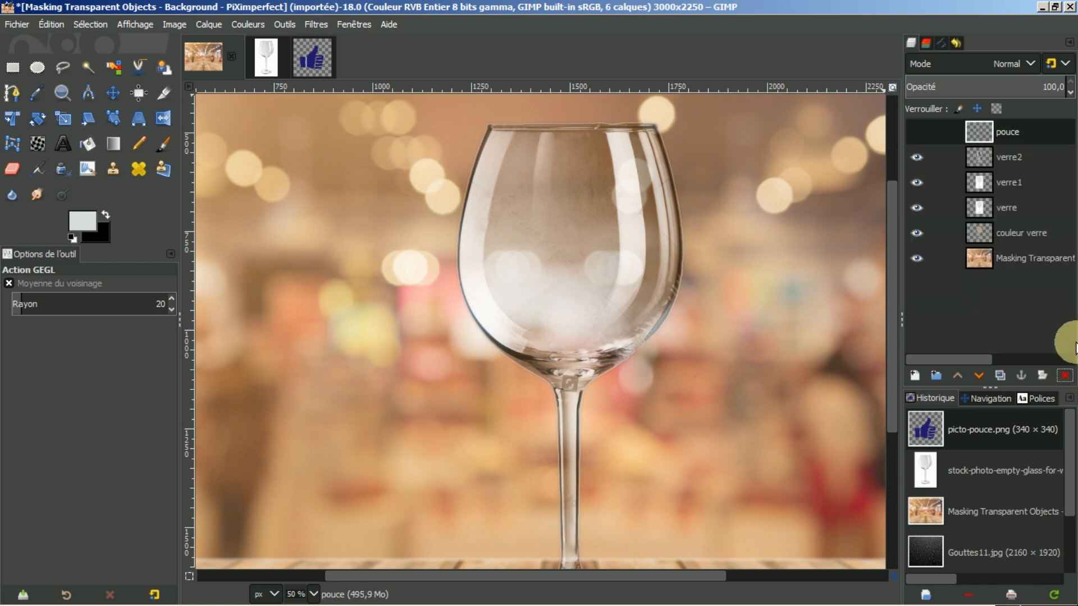
left_click(1065, 375)
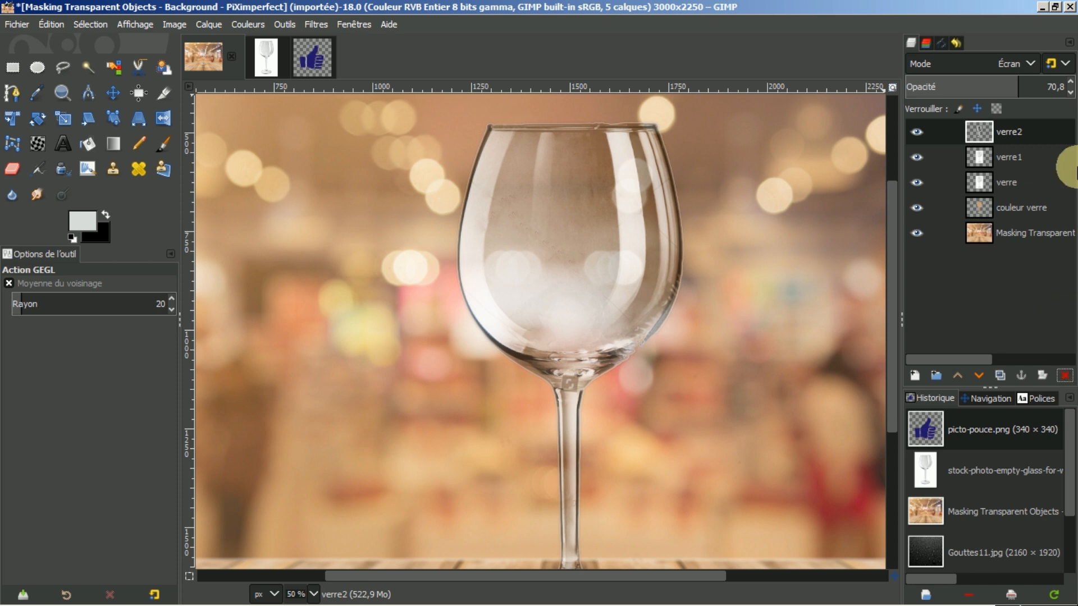
Raise the couleur verre layer to the top of the layer stack, above verre2.
left_click(981, 206)
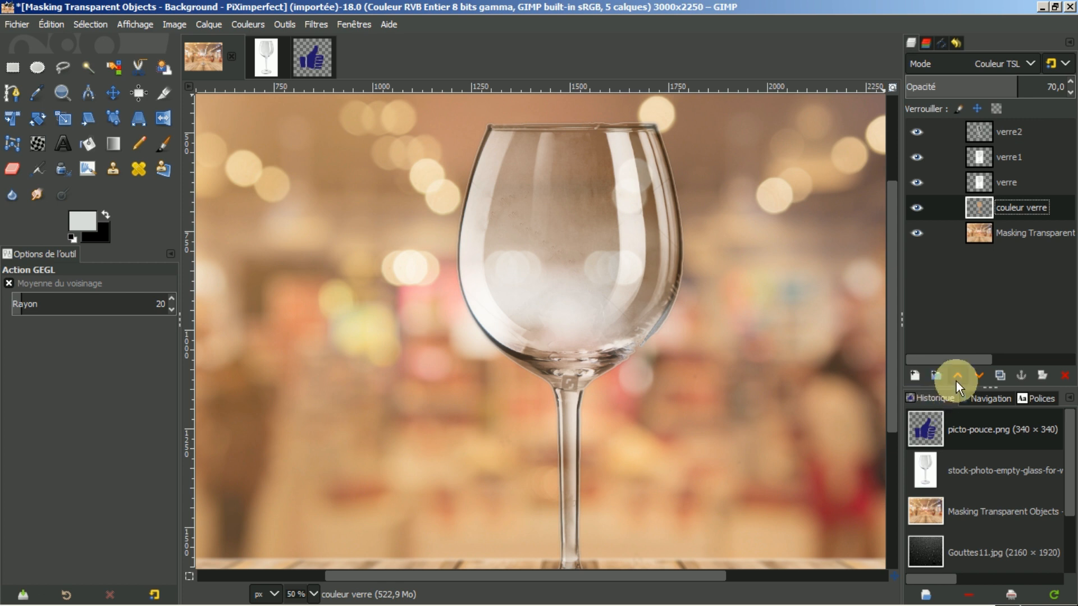
left_click(956, 375)
left_click(956, 374)
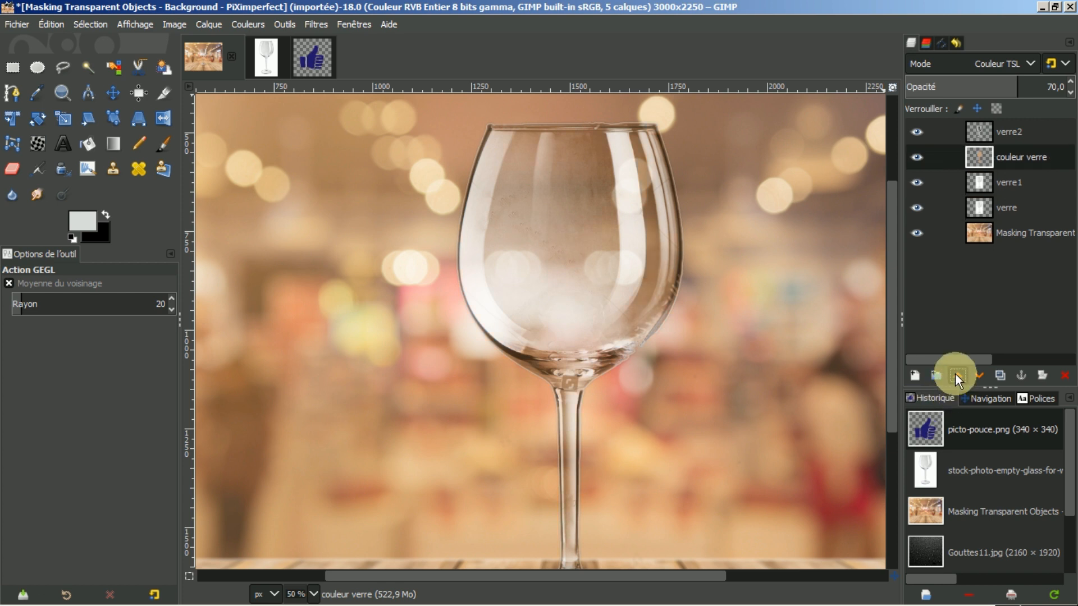
left_click(956, 374)
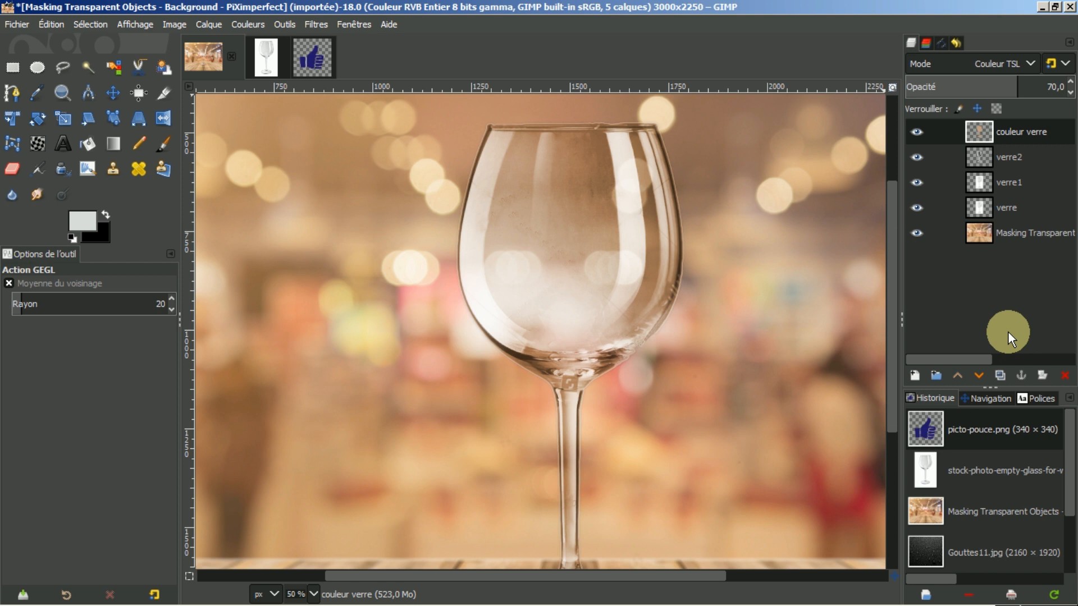
Open gimp-logo-png_451708.png from the document history and copy its layer.
scroll(1071, 449, "down", 1)
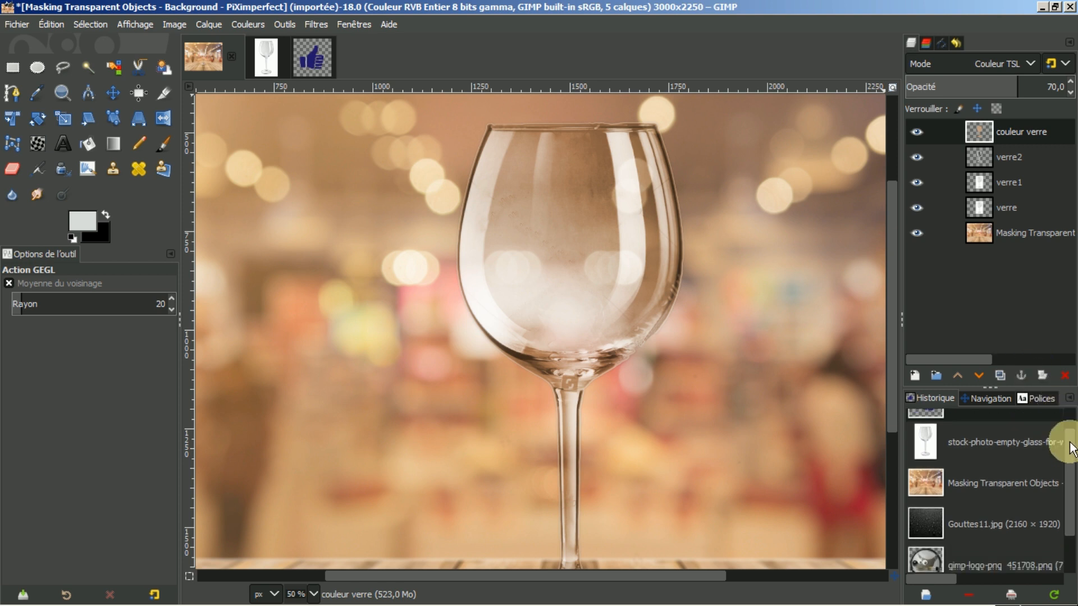
scroll(1071, 450, "down", 1)
left_click(951, 548)
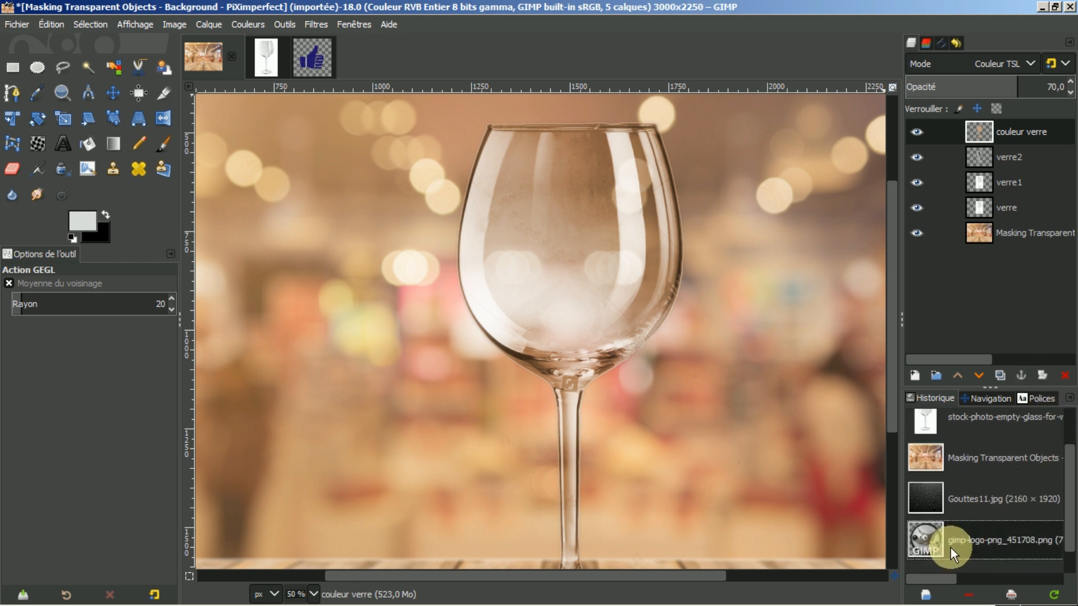
double_click(951, 548)
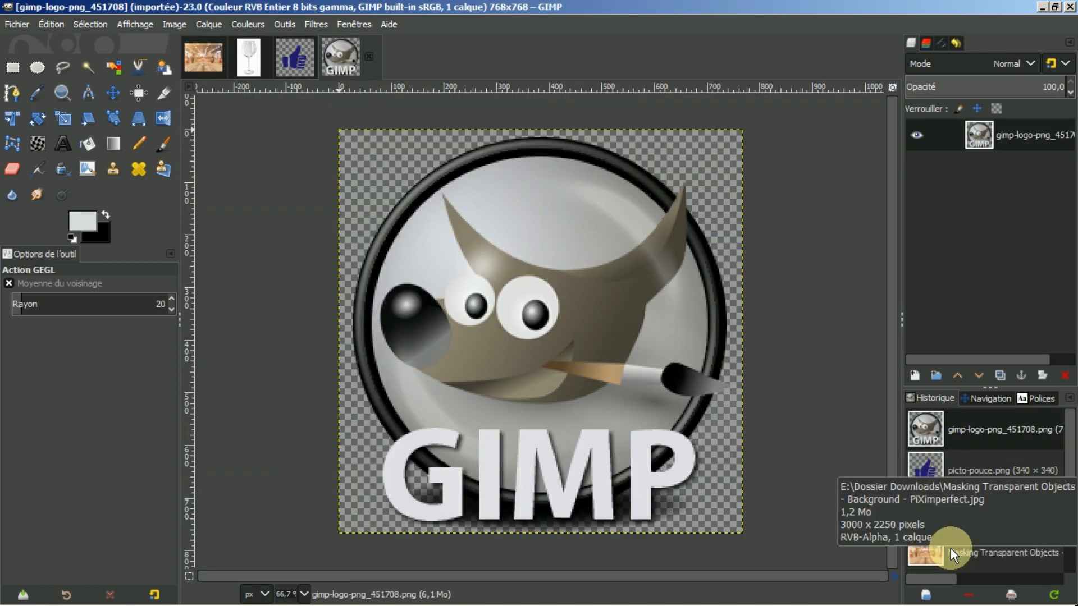
left_click(91, 25)
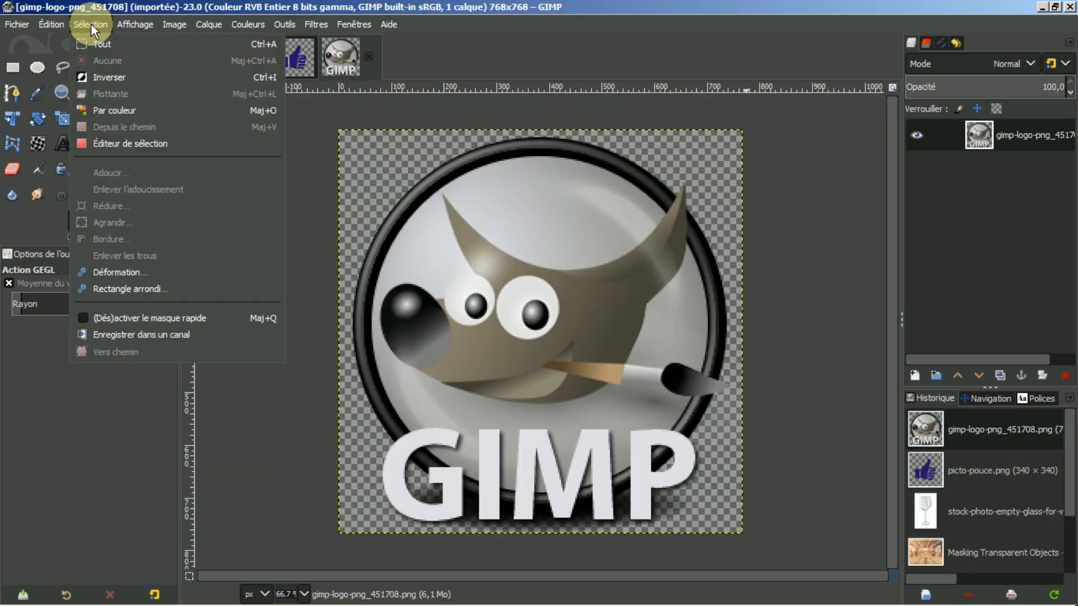
mouse_move(42, 23)
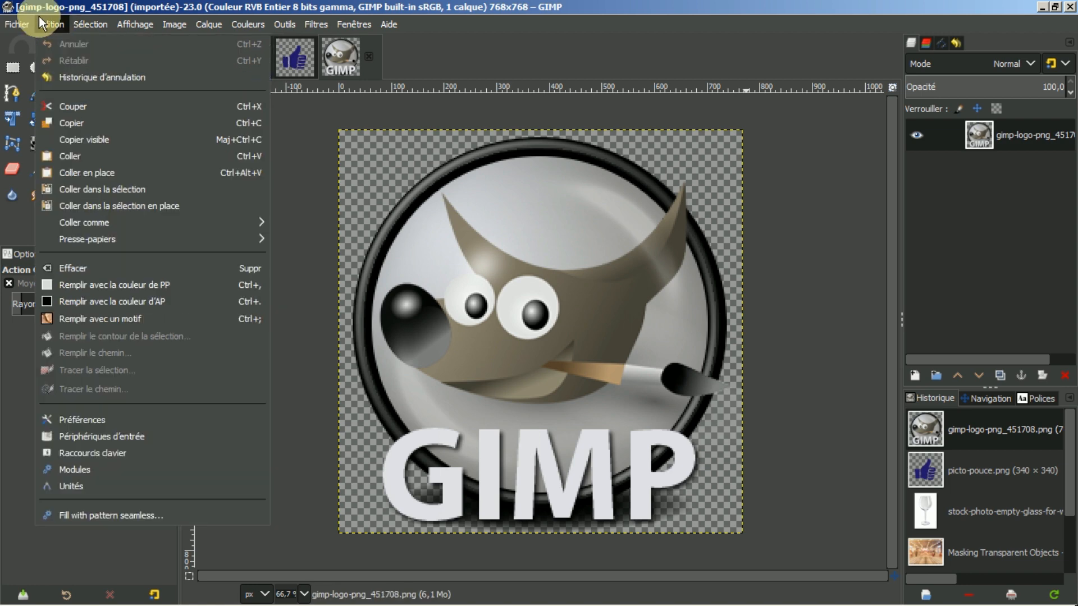
left_click(66, 123)
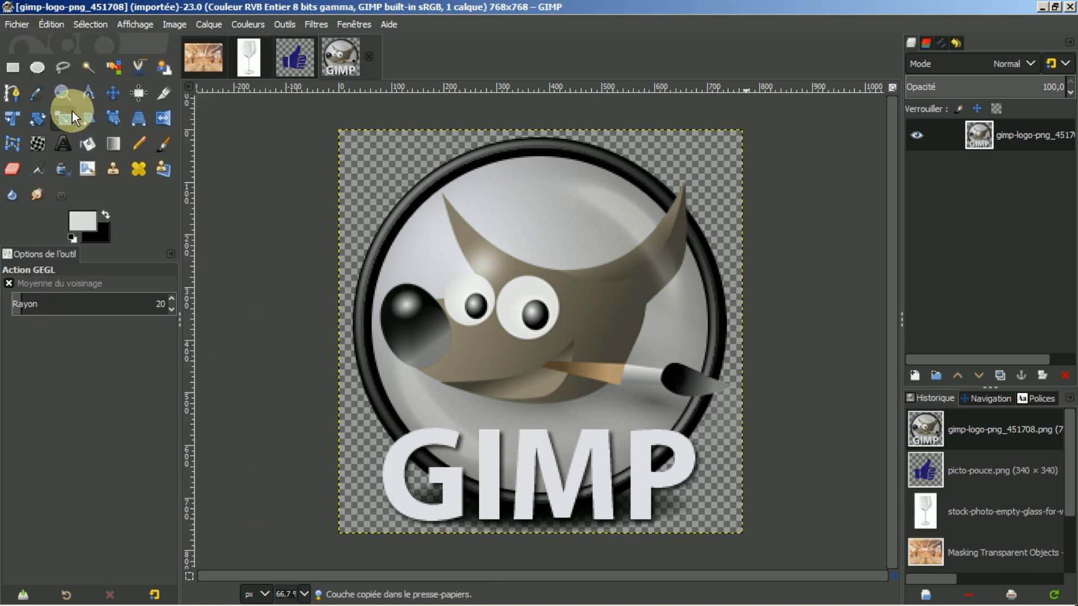
Paste the copied GIMP logo into the wine glass image as a new layer.
left_click(207, 58)
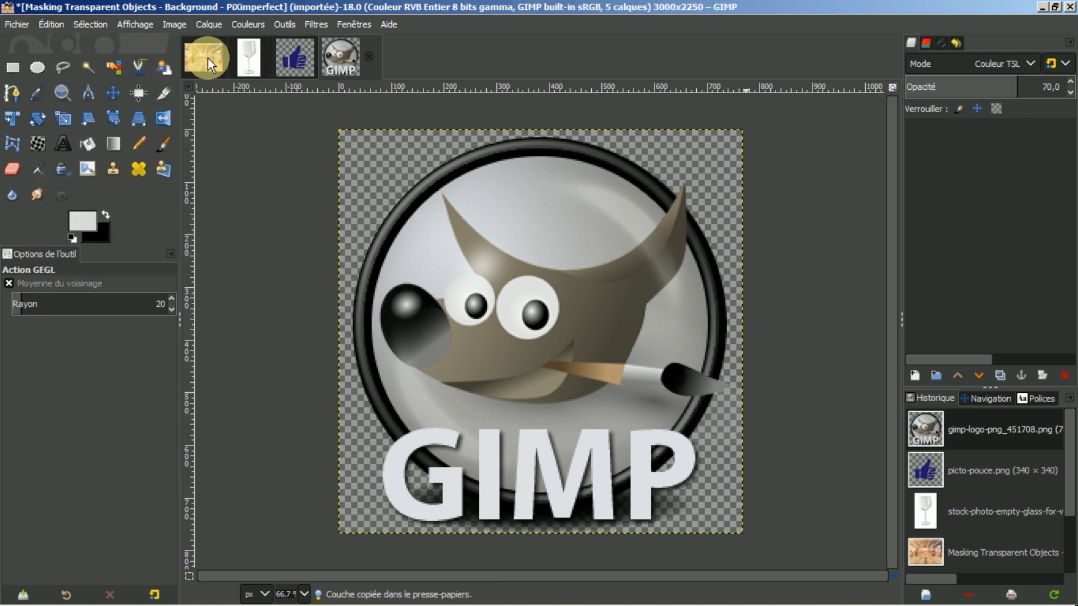
left_click(48, 22)
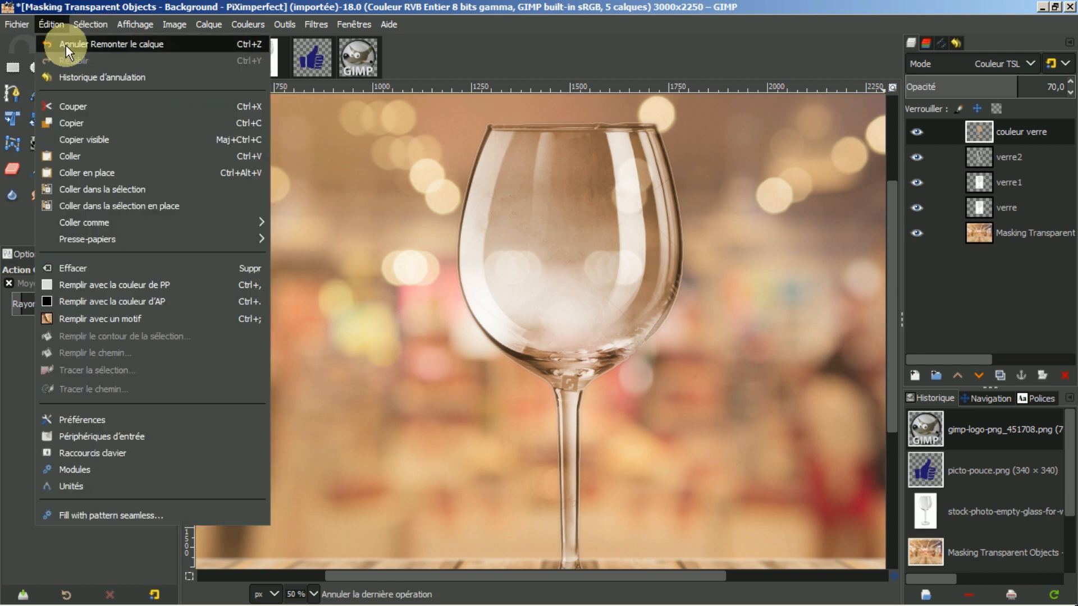
left_click(72, 154)
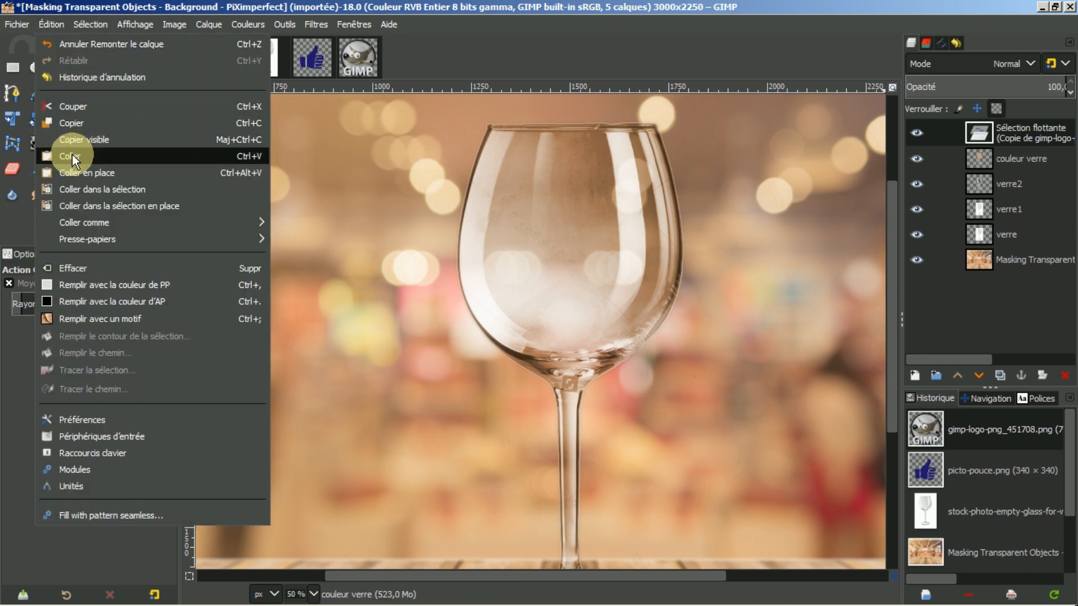
left_click(915, 375)
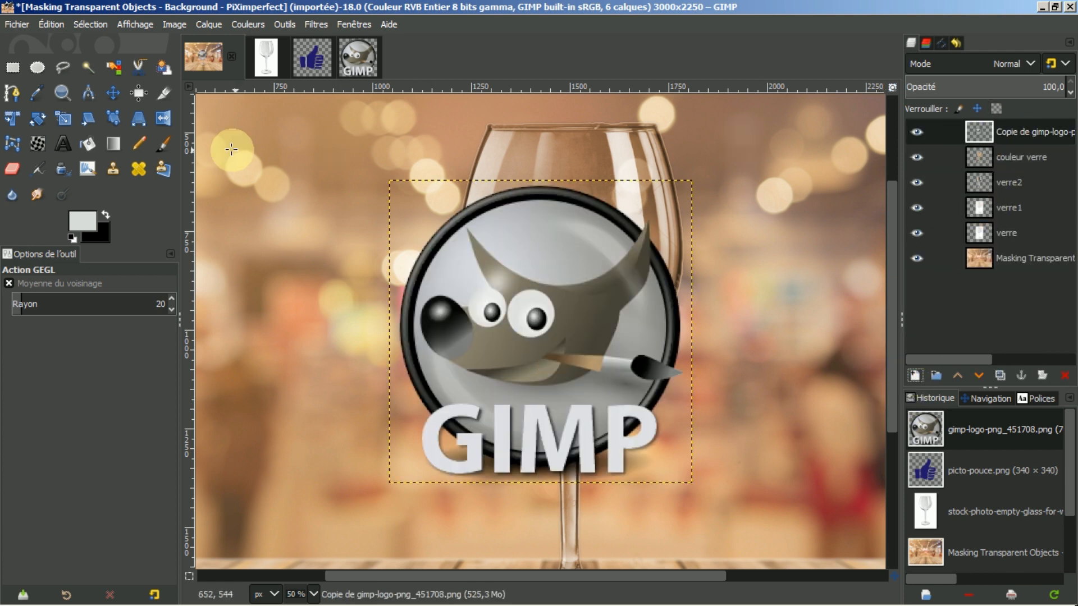
Scale the pasted logo proportionally to 247 × 247 px and position it in the middle of the glass bowl.
left_click(63, 118)
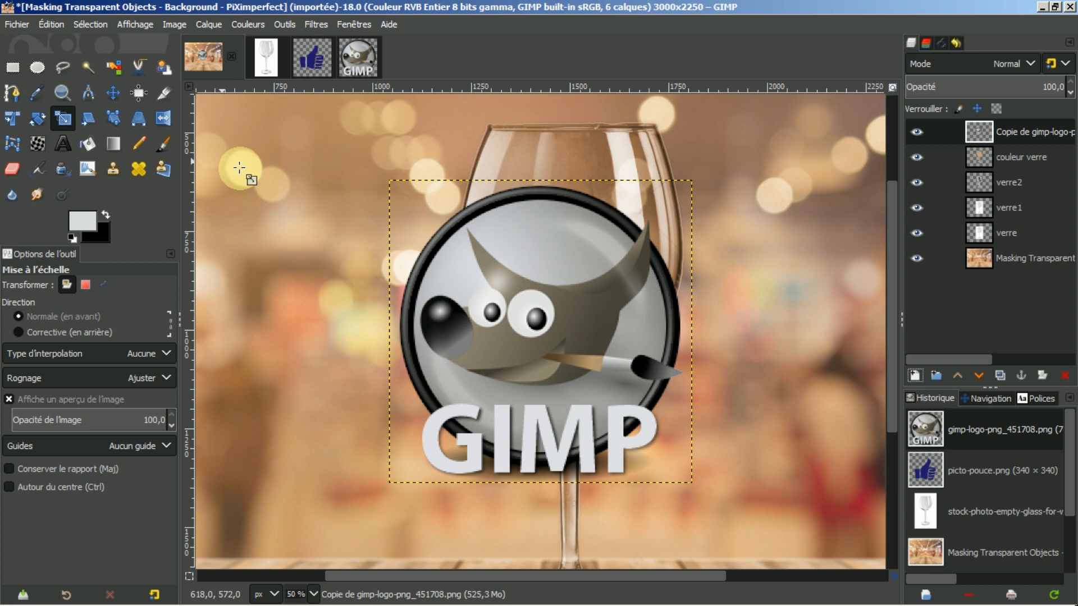
left_click(509, 260)
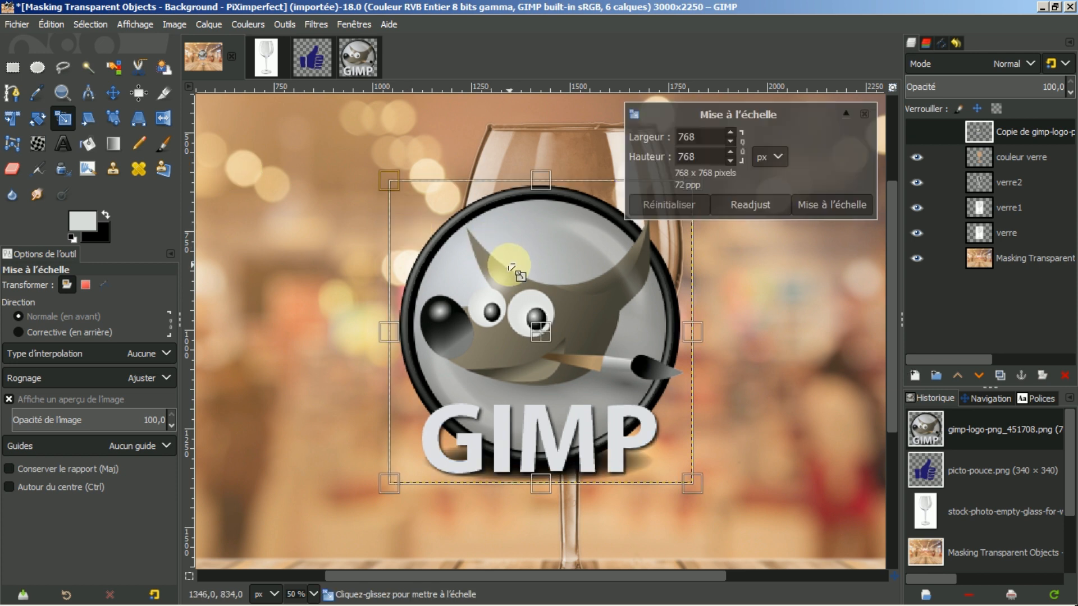
left_click(742, 147)
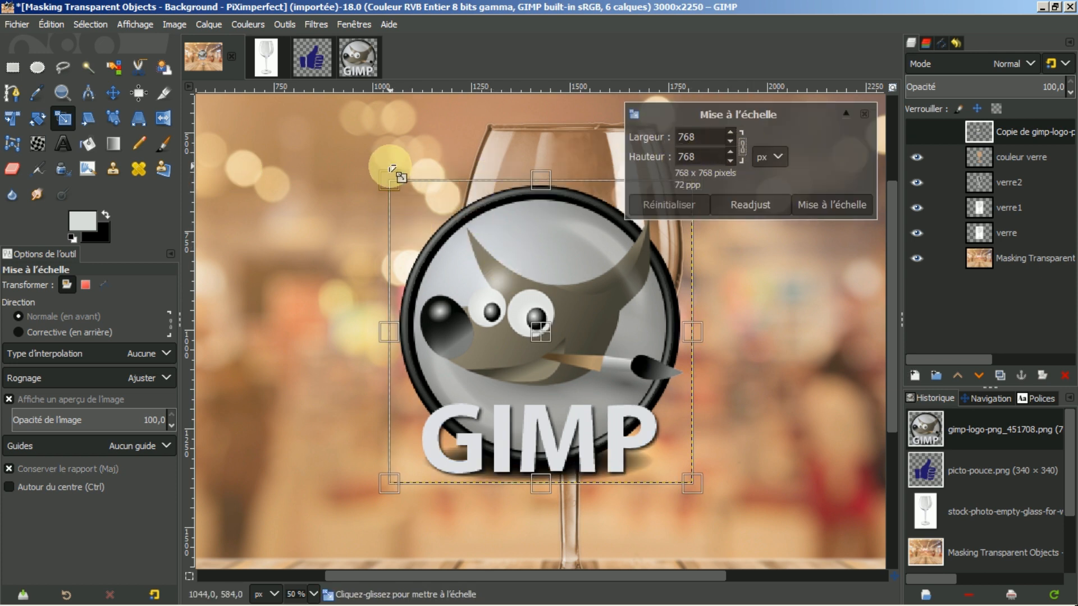
left_click_drag(389, 180, 566, 272)
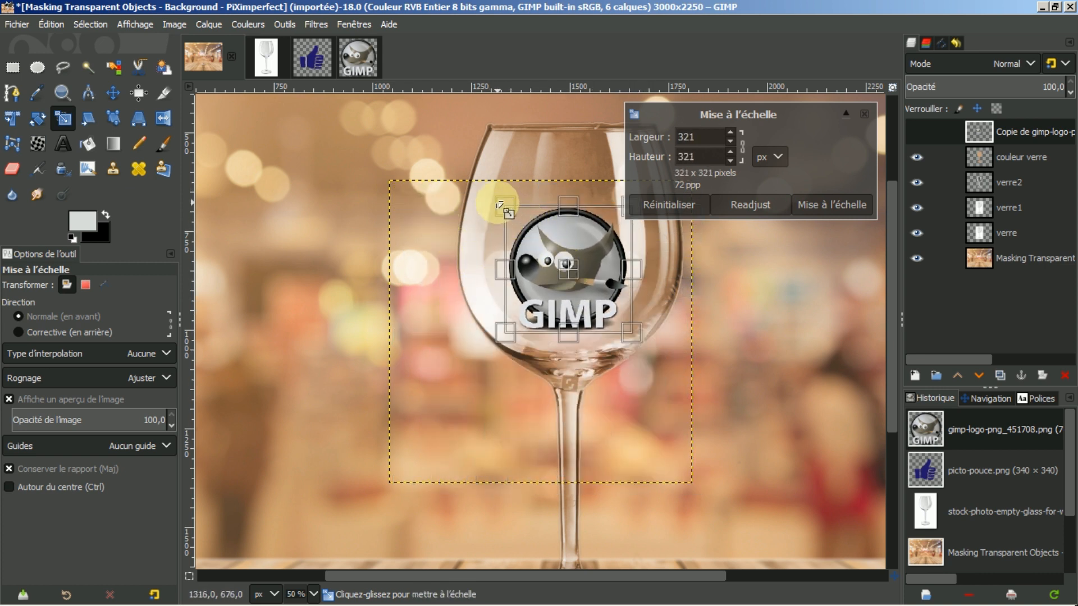
left_click_drag(501, 211, 529, 233)
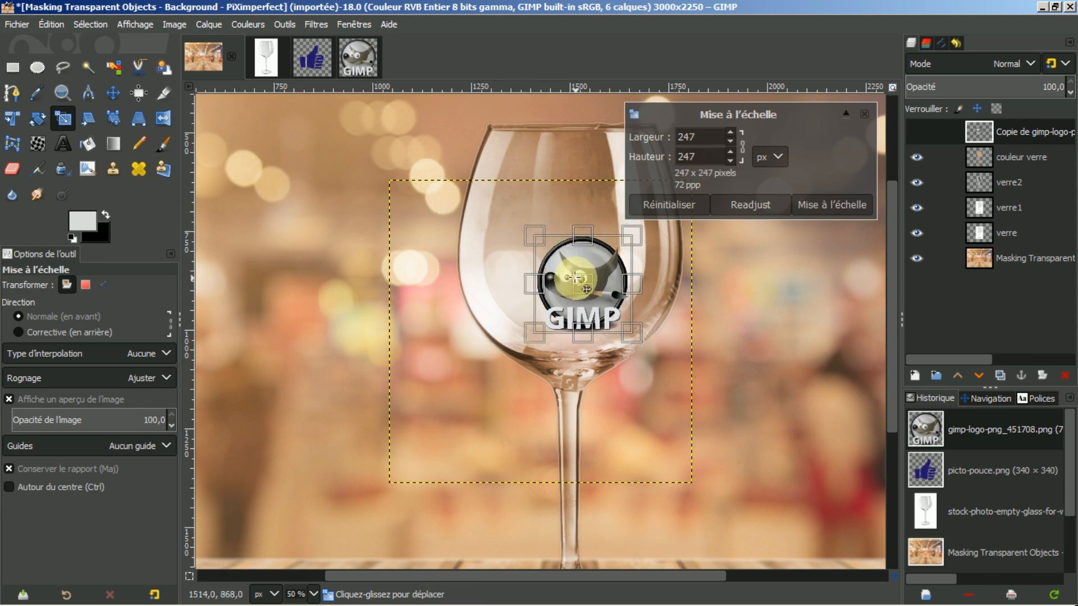
left_click_drag(582, 282, 572, 276)
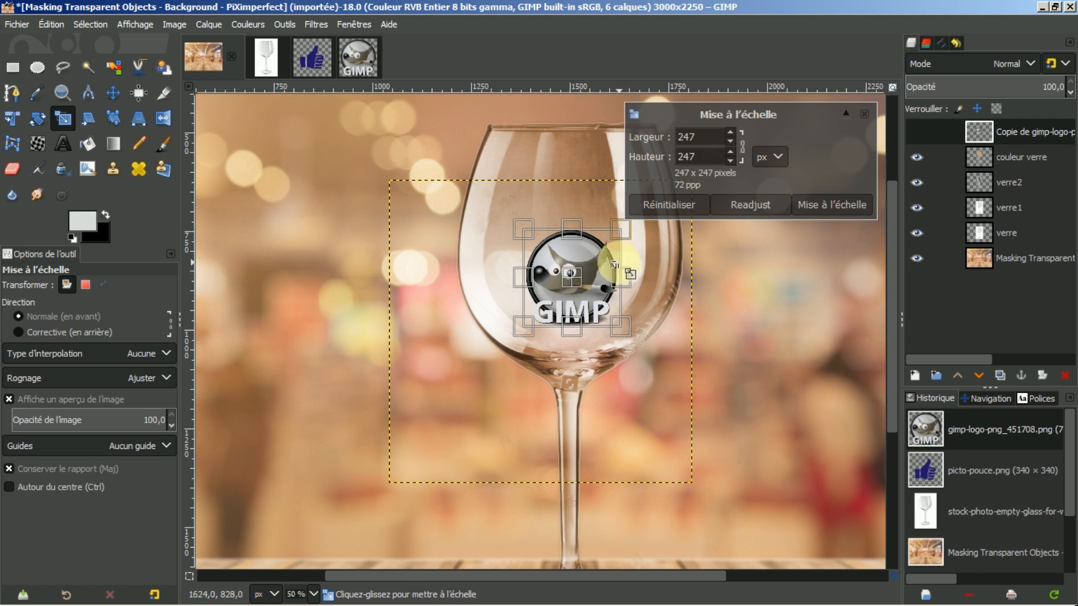
left_click(860, 204)
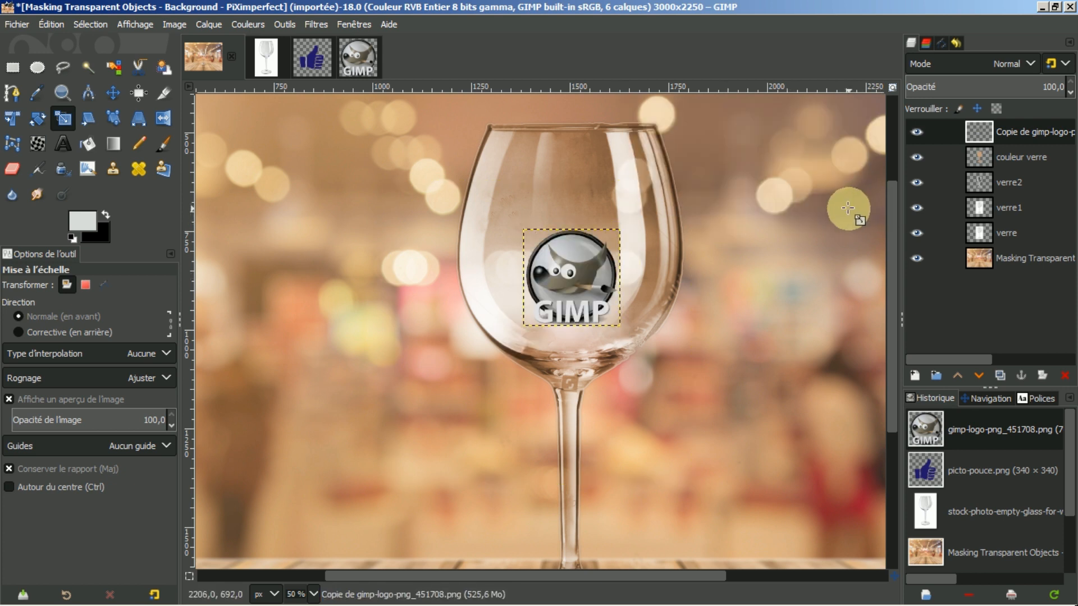
Rename the pasted GIMP logo layer as logo.
scroll(640, 392, "up", 1)
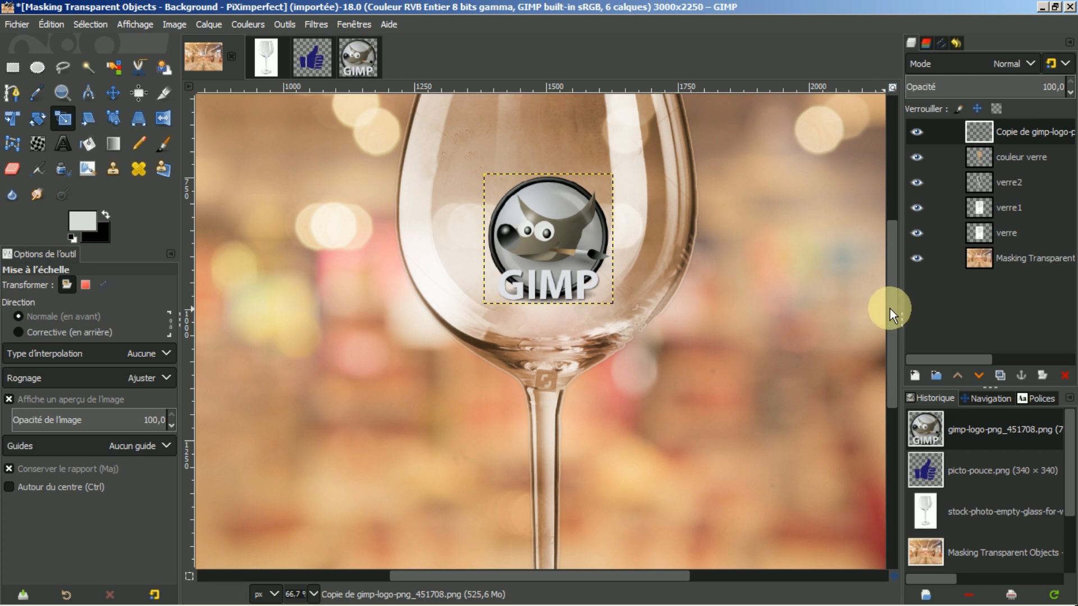
left_click_drag(891, 309, 899, 274)
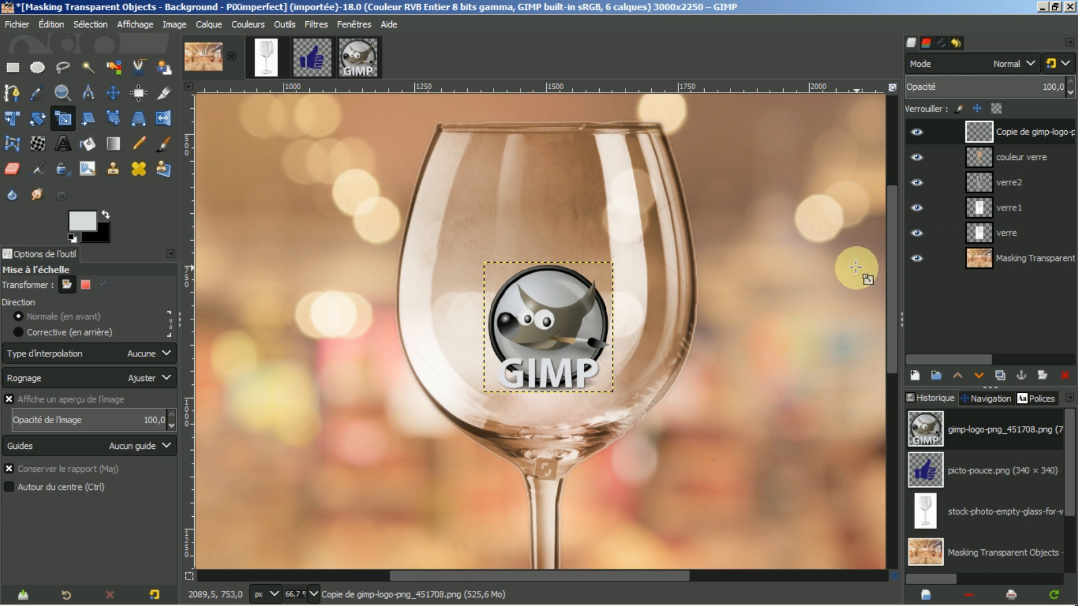
left_click(1001, 157)
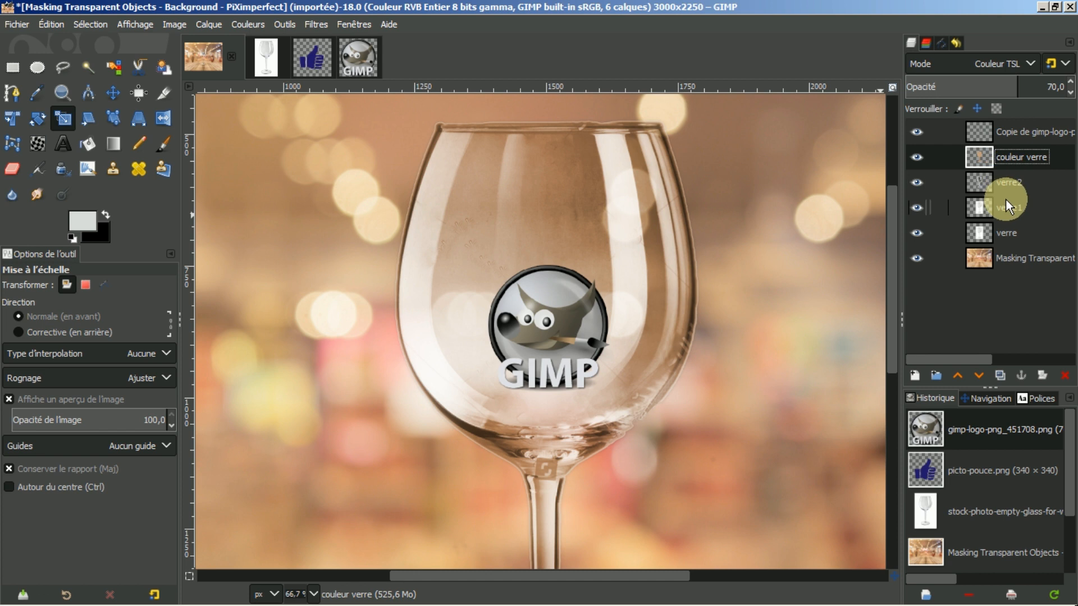
left_click(1013, 134)
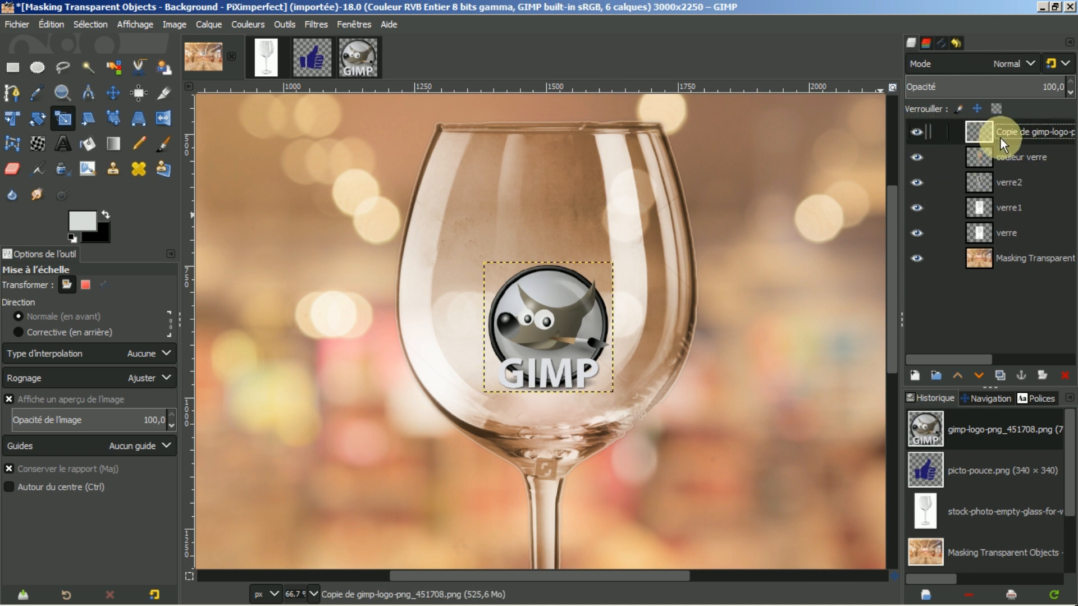
double_click(999, 137)
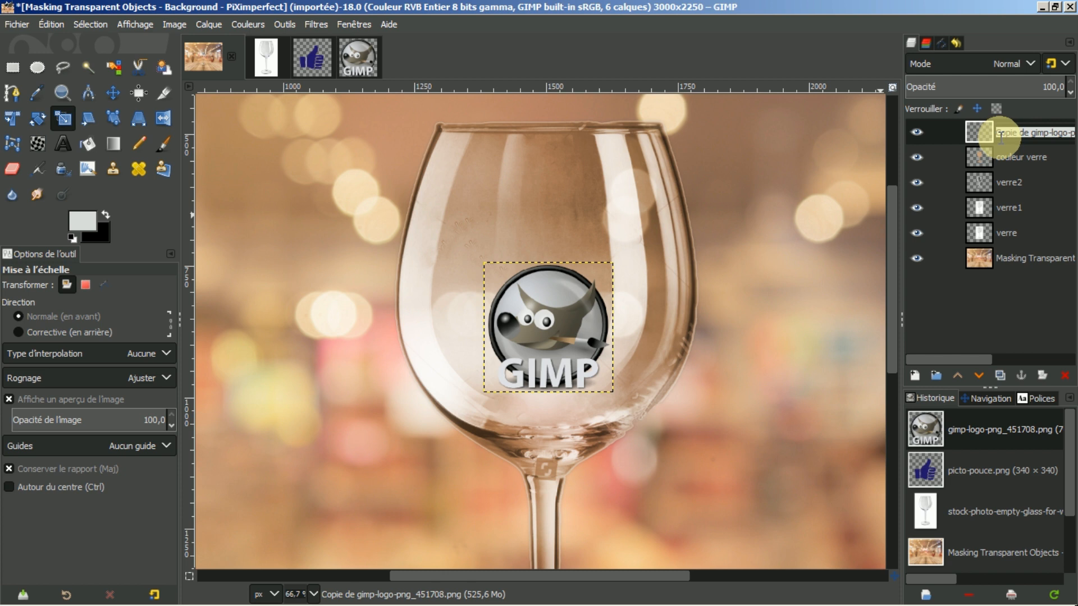
type("logo")
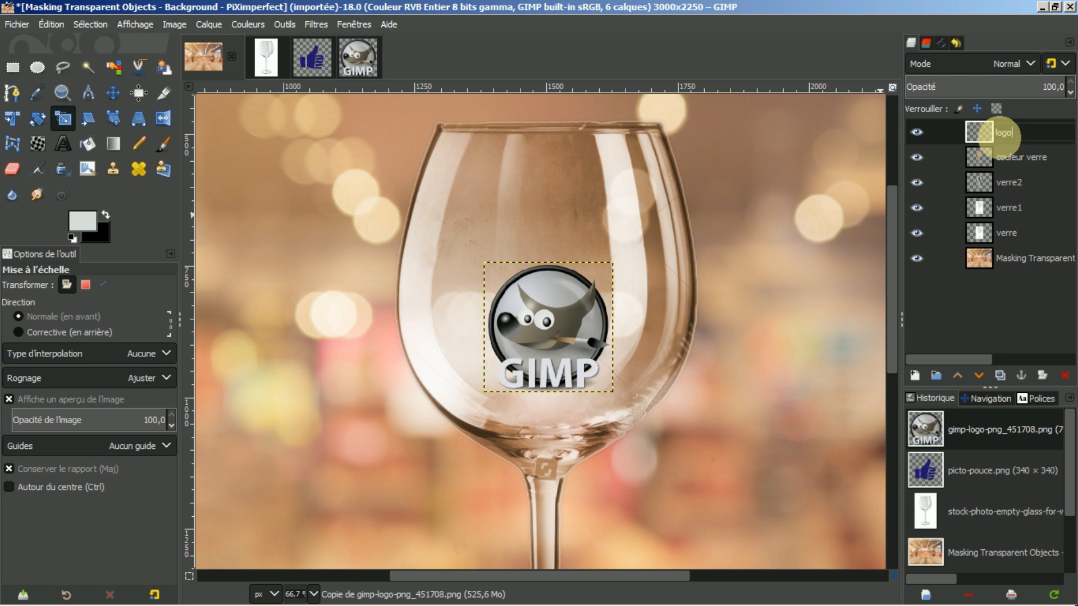
key("Return")
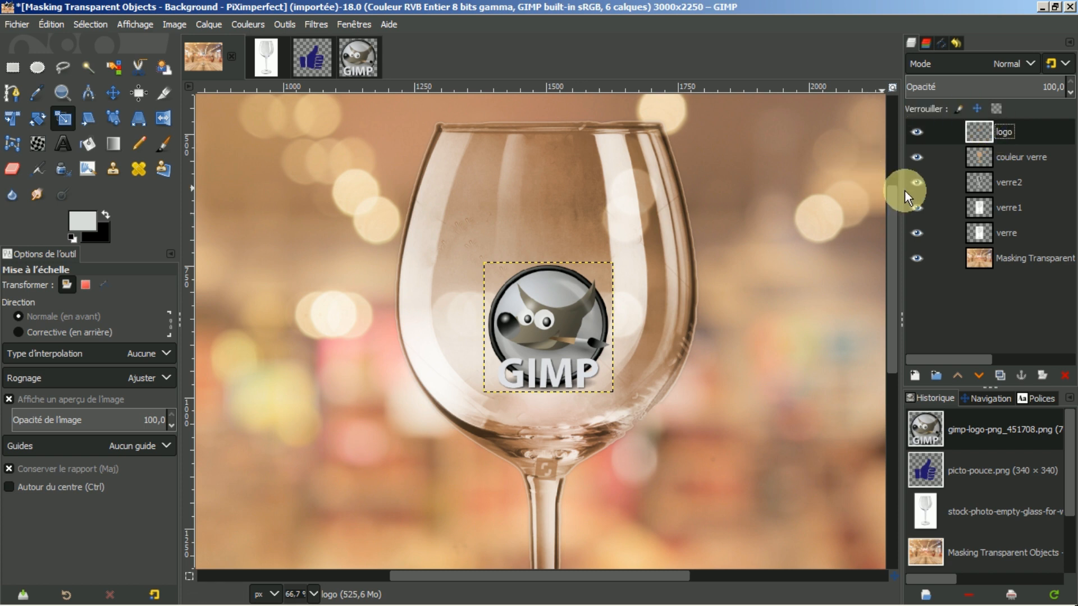
Hide the logo layer and create a new layer from the visible composite.
left_click(917, 132)
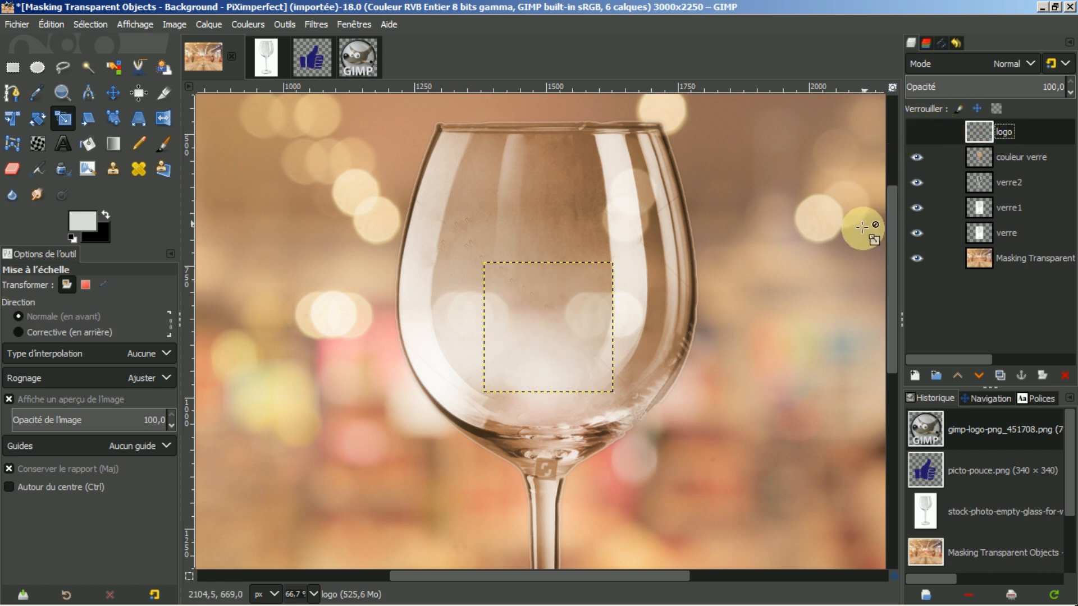
right_click(984, 135)
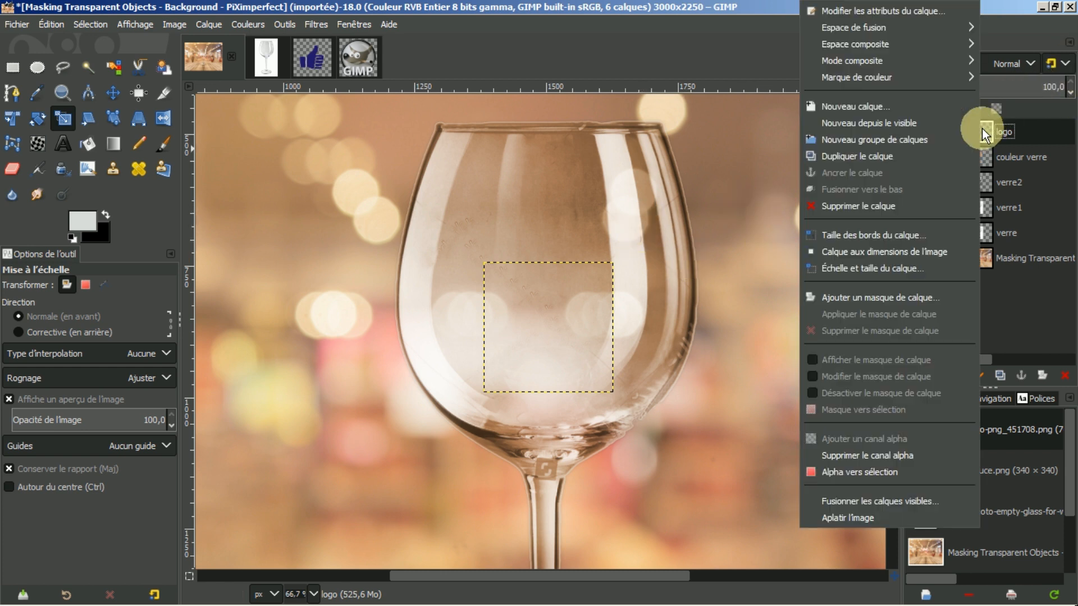
left_click(841, 124)
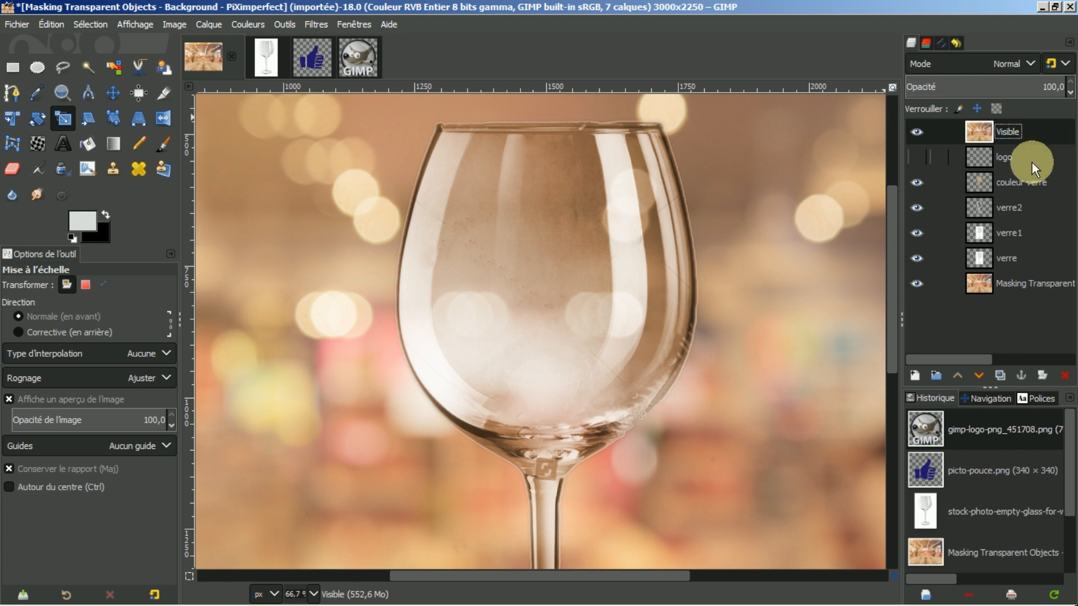
Make the logo layer visible again beneath the Visible layer and expand it to the image size.
left_click(980, 156)
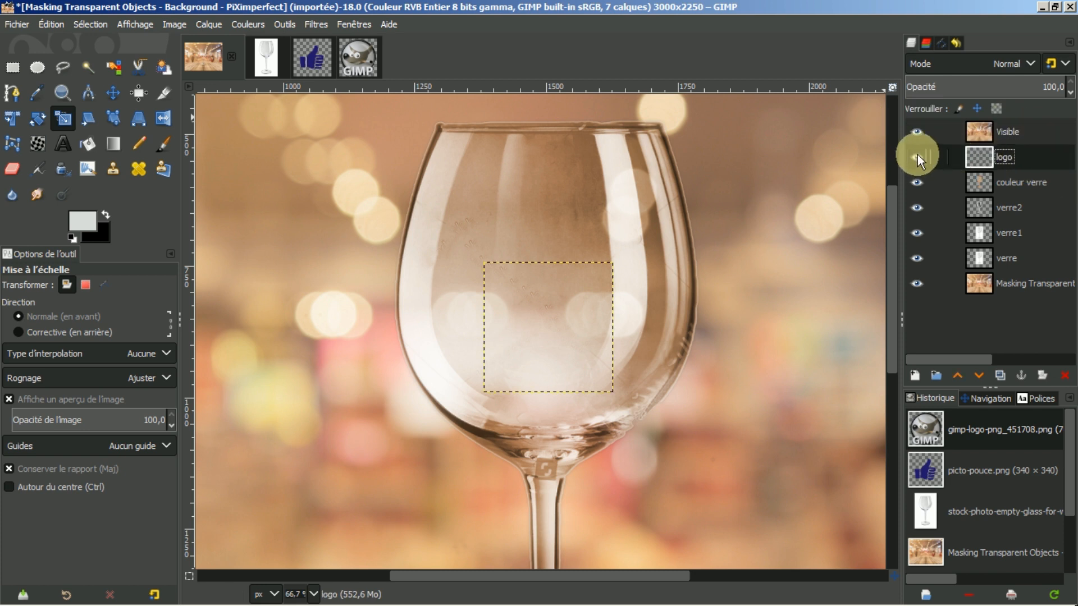
left_click(917, 131)
left_click(916, 131)
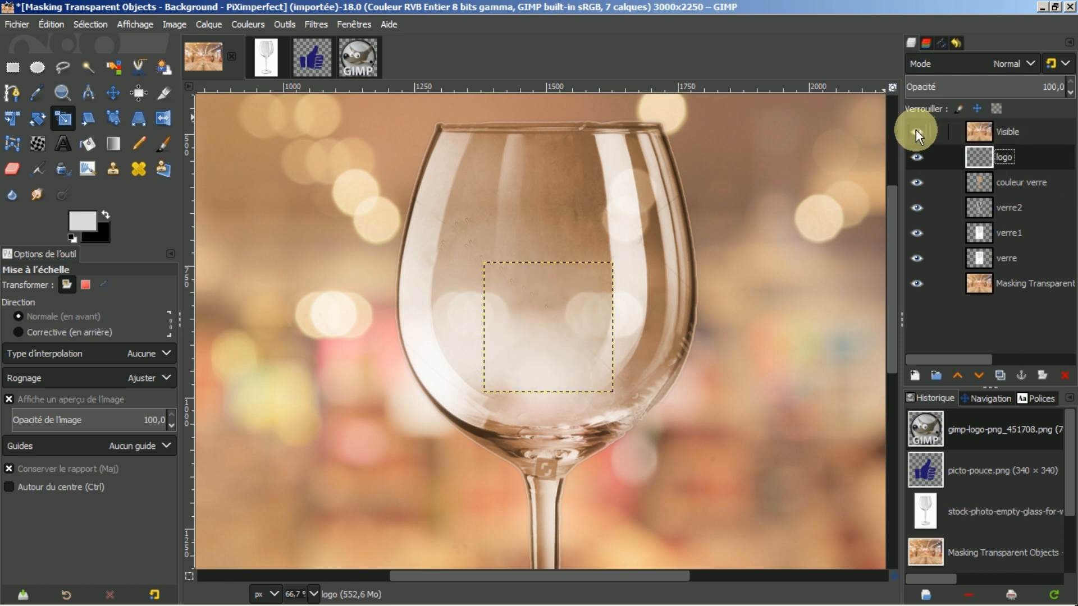
left_click(915, 131)
left_click(915, 130)
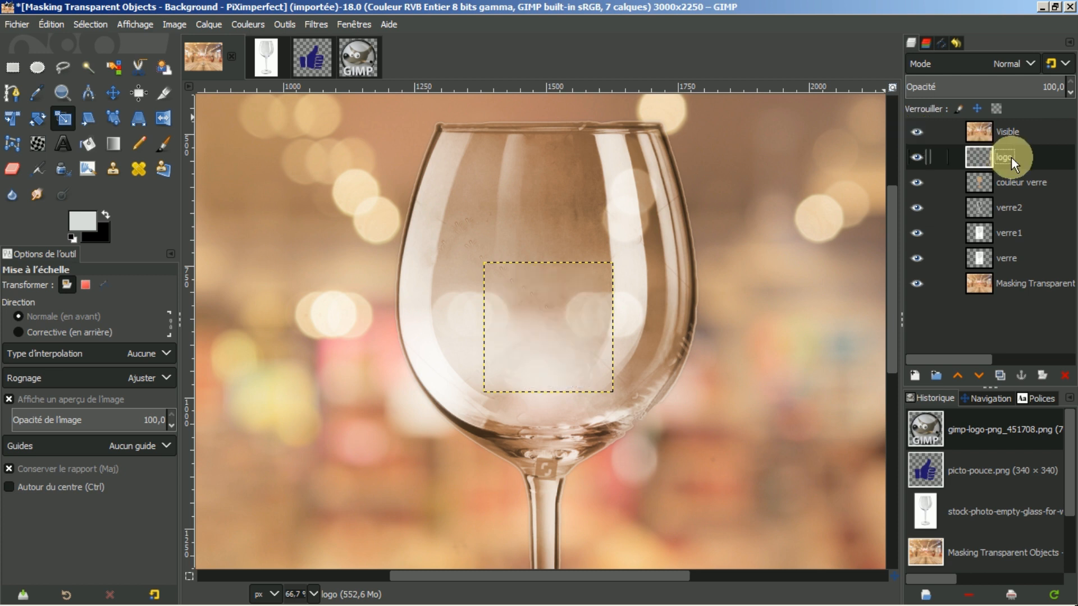
right_click(980, 155)
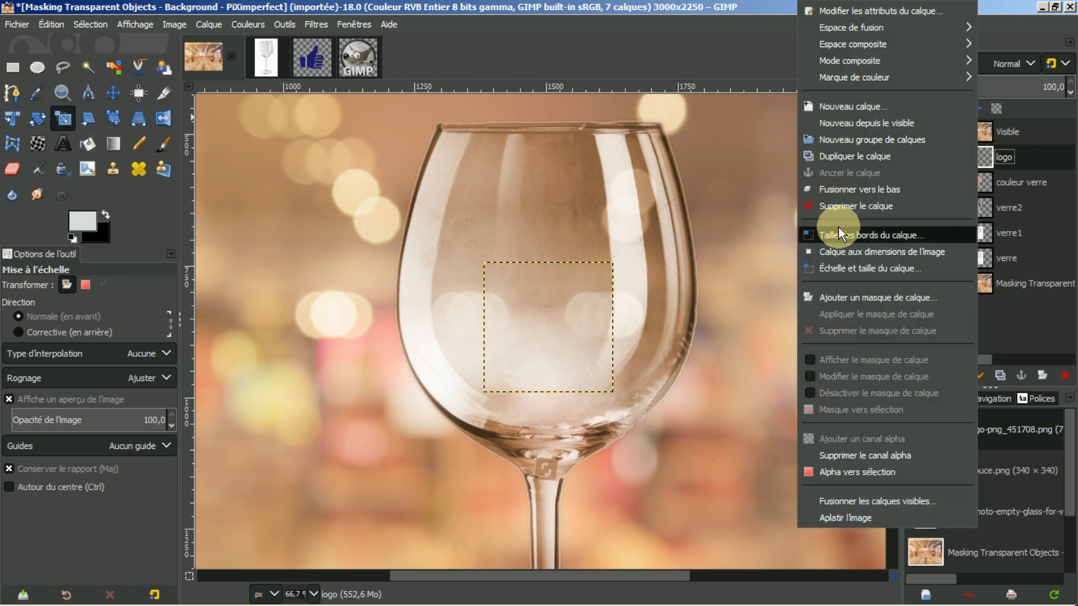
left_click(847, 252)
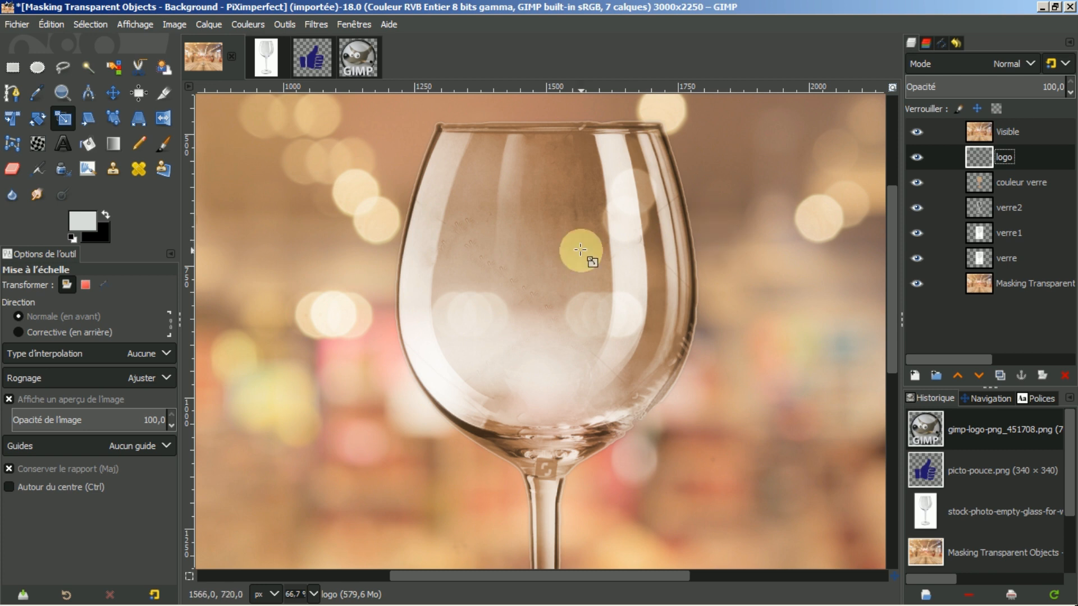
Reopen the bump map filter on the Visible layer with the logo layer as its auxiliary input.
left_click(978, 133)
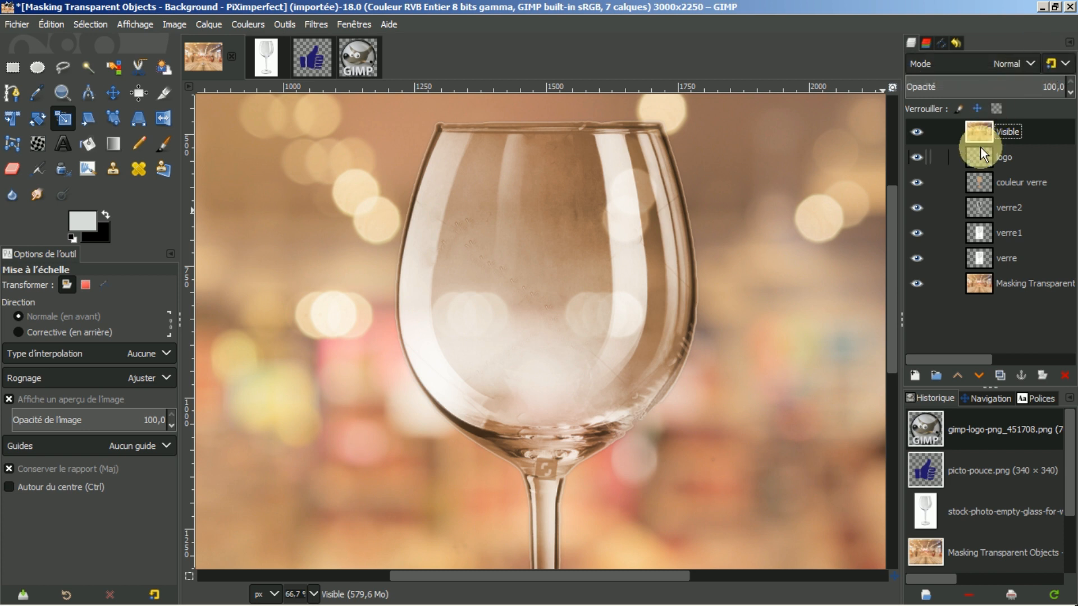
left_click(971, 159)
left_click(988, 130)
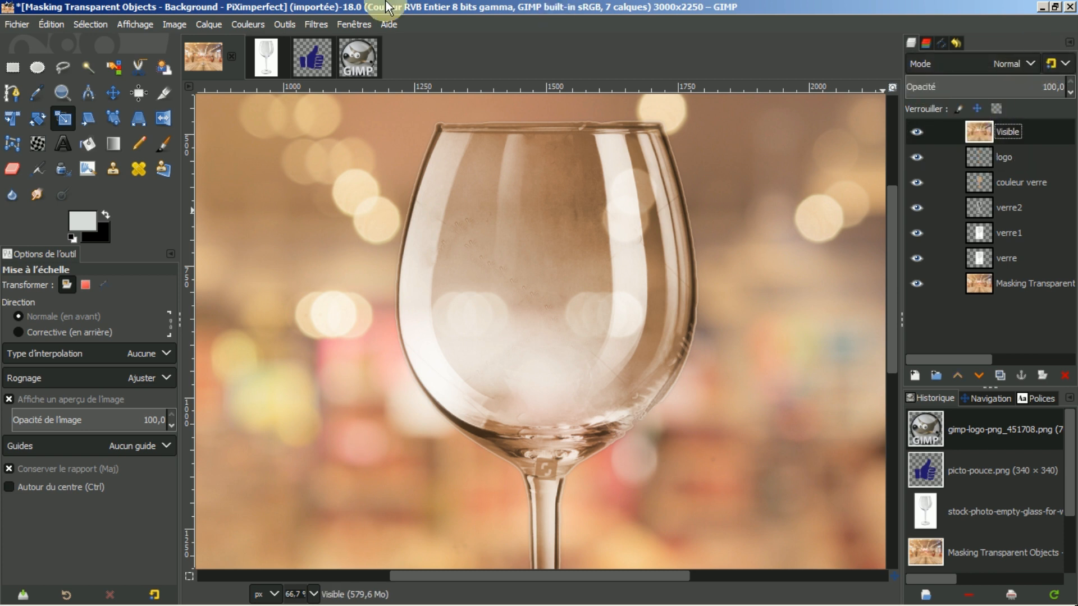
left_click(317, 25)
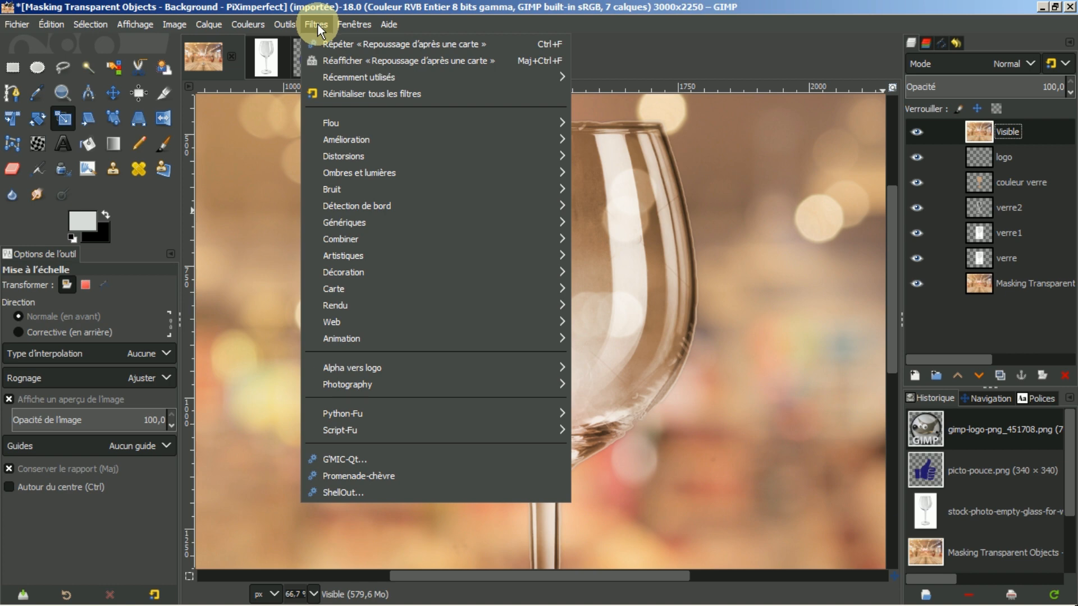
left_click(372, 62)
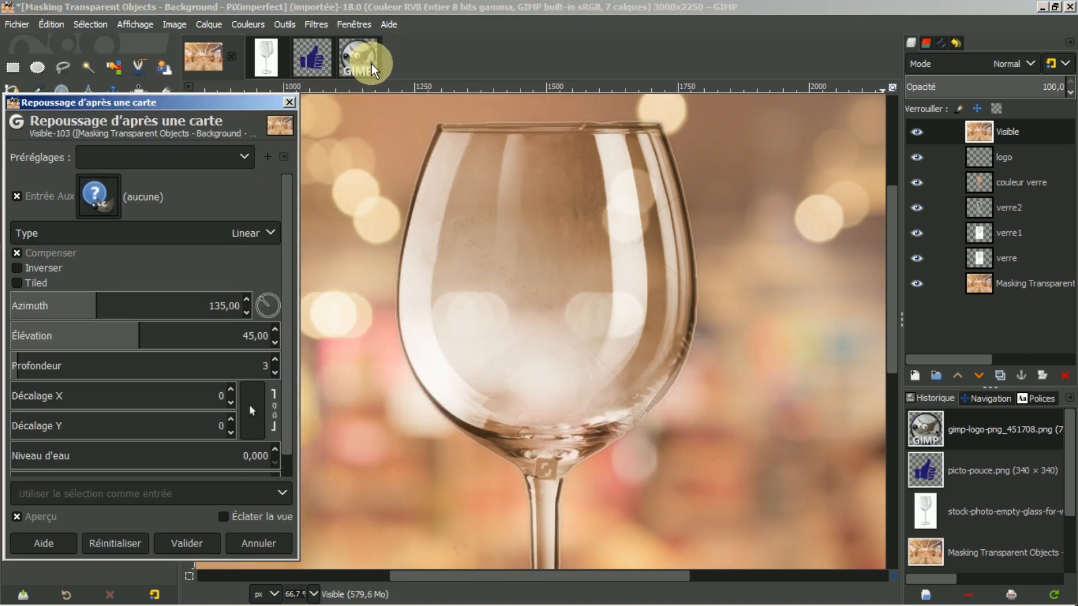
left_click(94, 195)
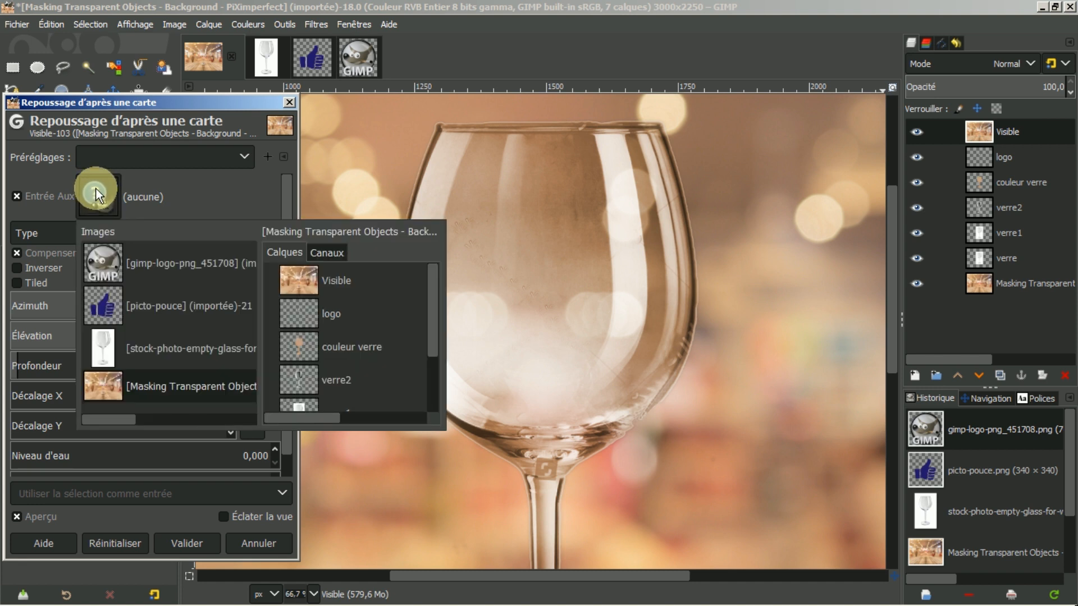
left_click(304, 314)
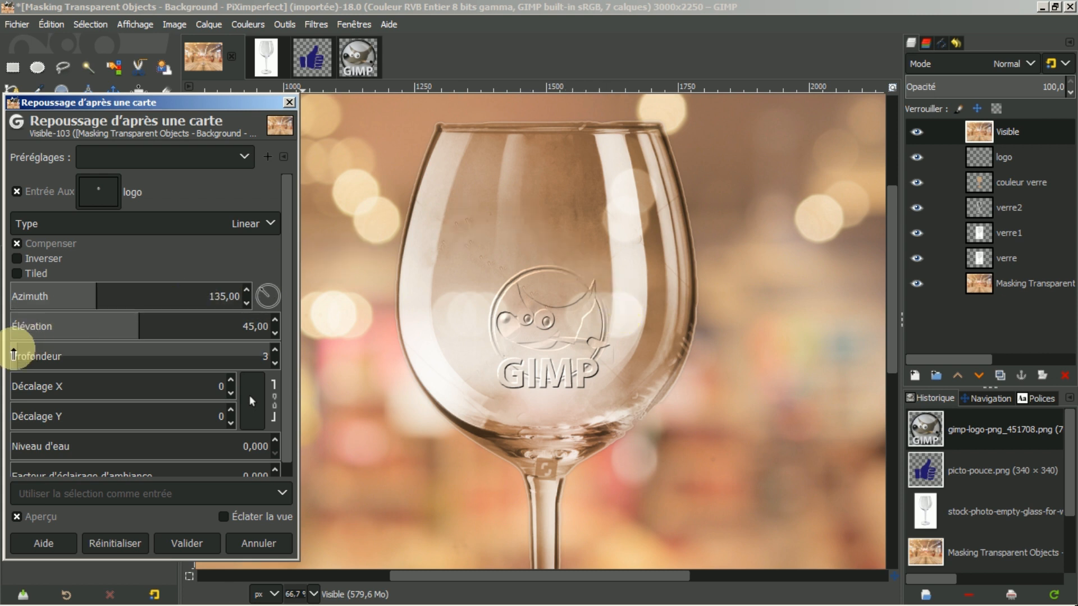
Try a bump map depth of 15 and load the saved preset logo verre.
left_click_drag(25, 353, 69, 355)
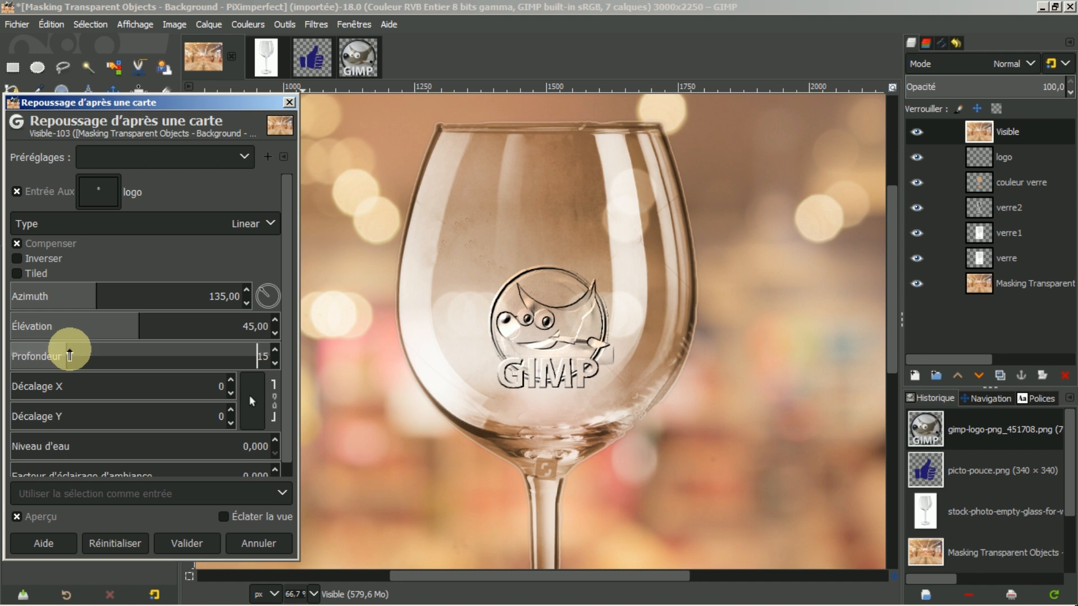
left_click(245, 156)
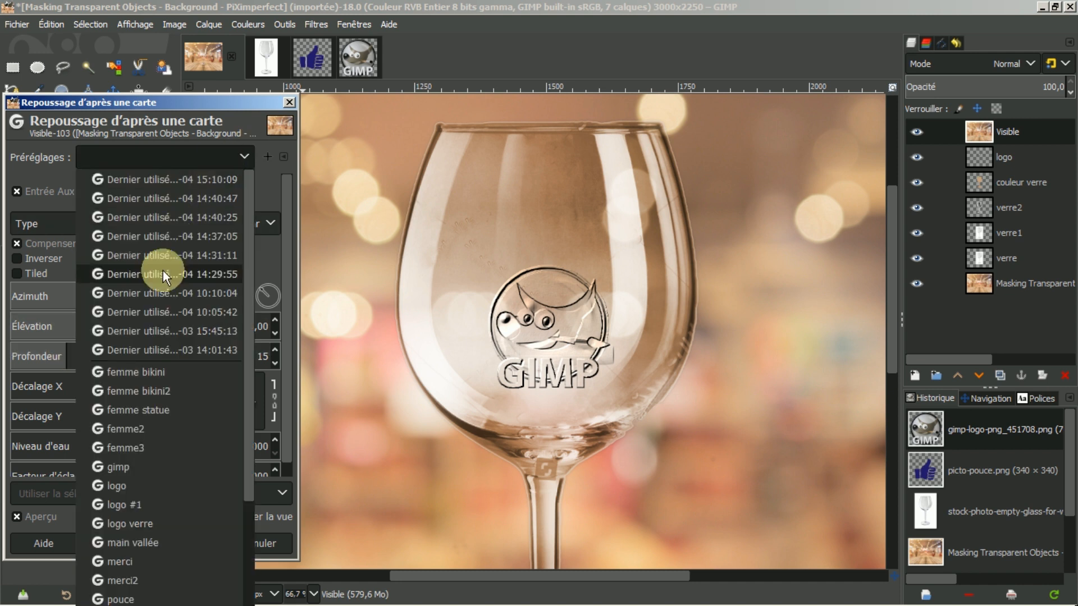
left_click(120, 524)
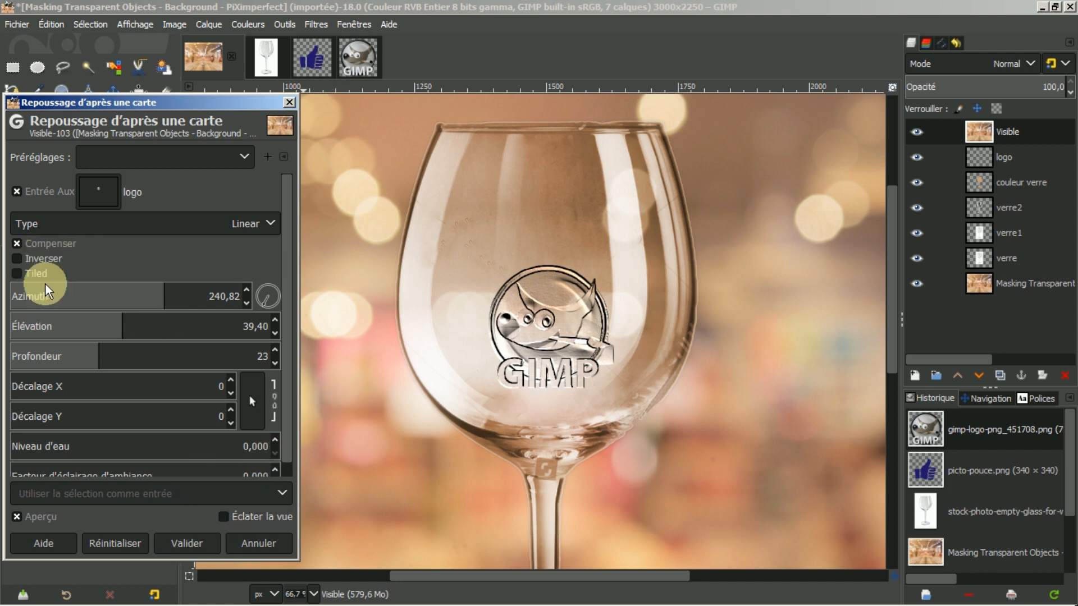
Preview the bump map inverted, turn inversion back off and apply the filter to the Visible layer.
left_click(17, 259)
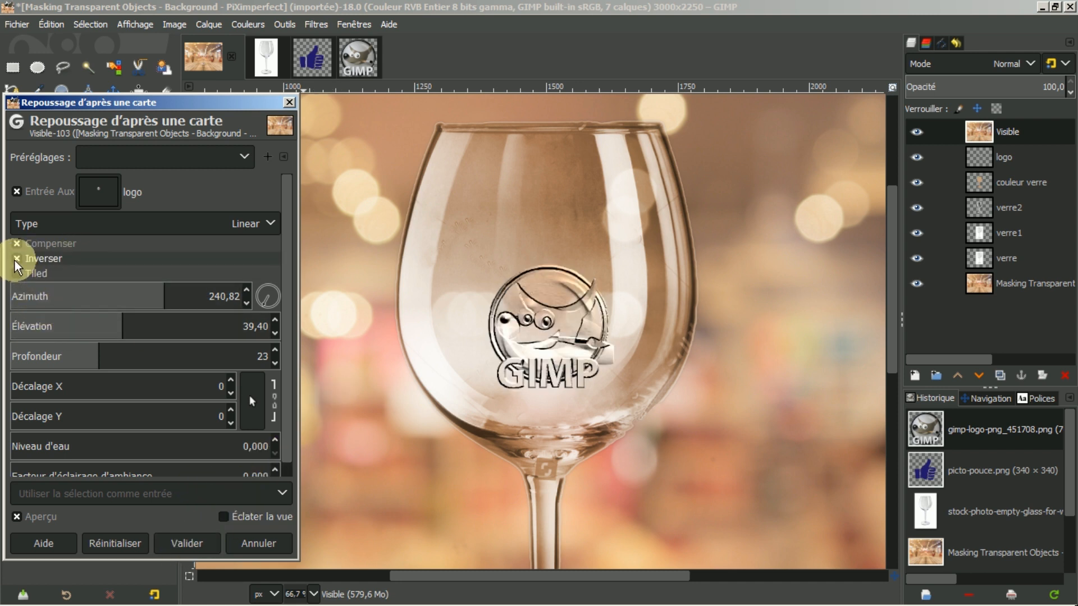
left_click(16, 259)
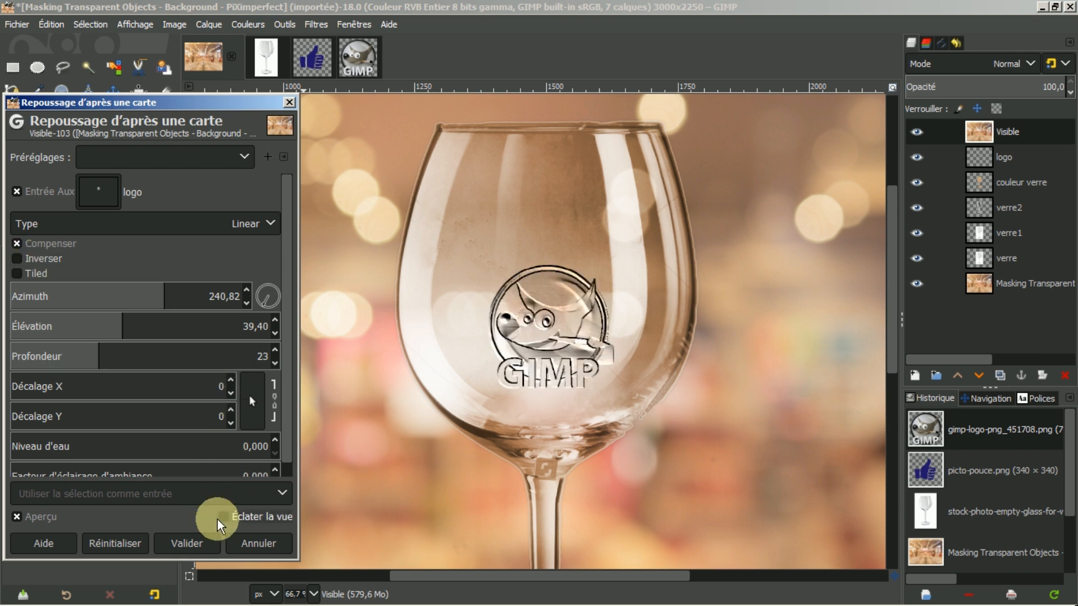
left_click(186, 543)
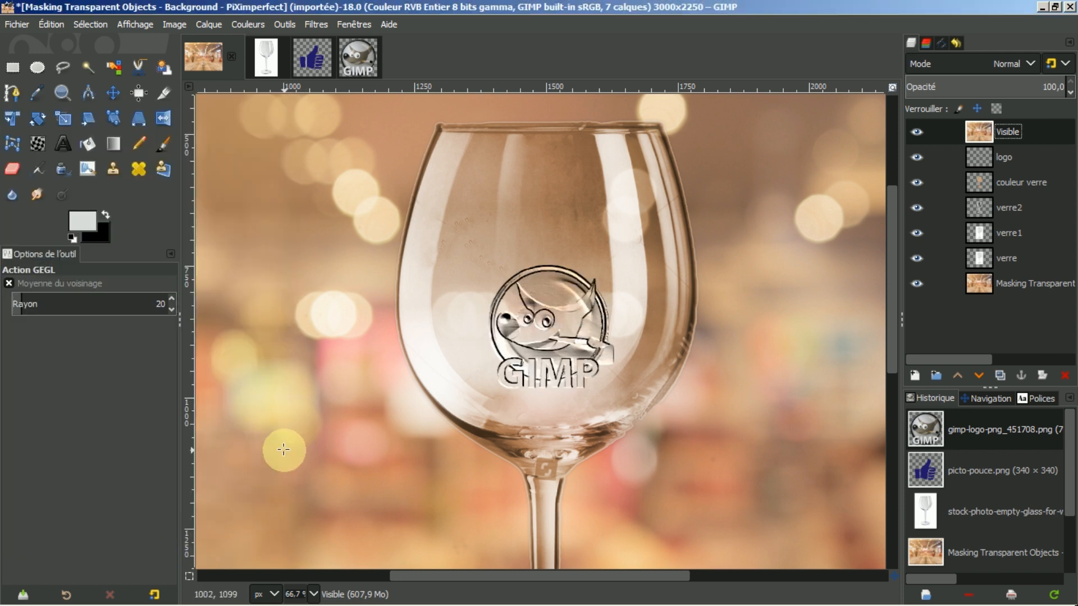
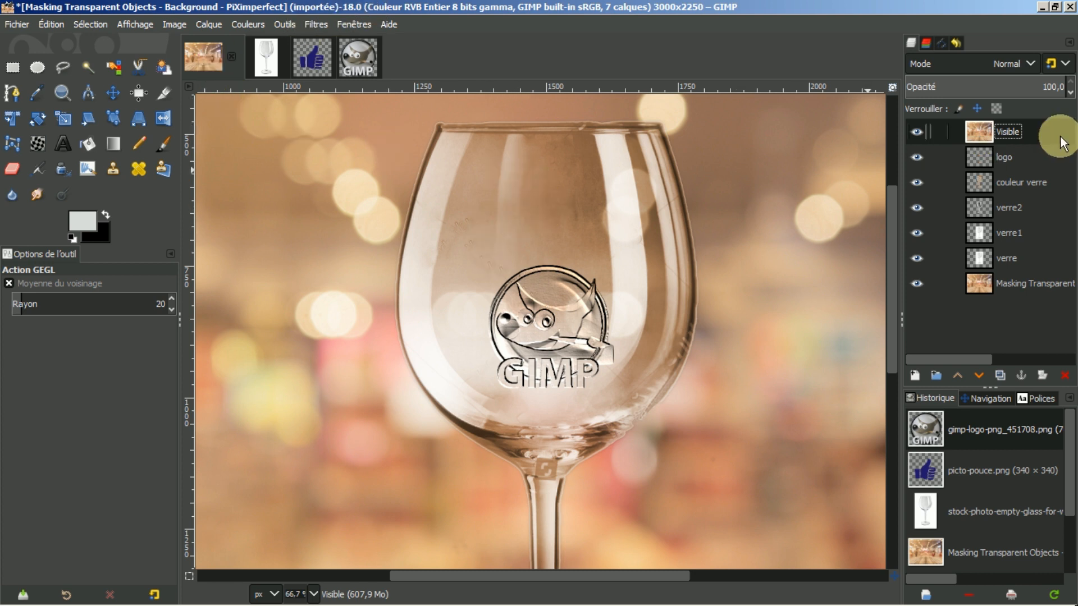
Add the white text MERCI in Abril Fatface at 100 px and move it onto the upper bowl of the glass, above the logo.
left_click(72, 241)
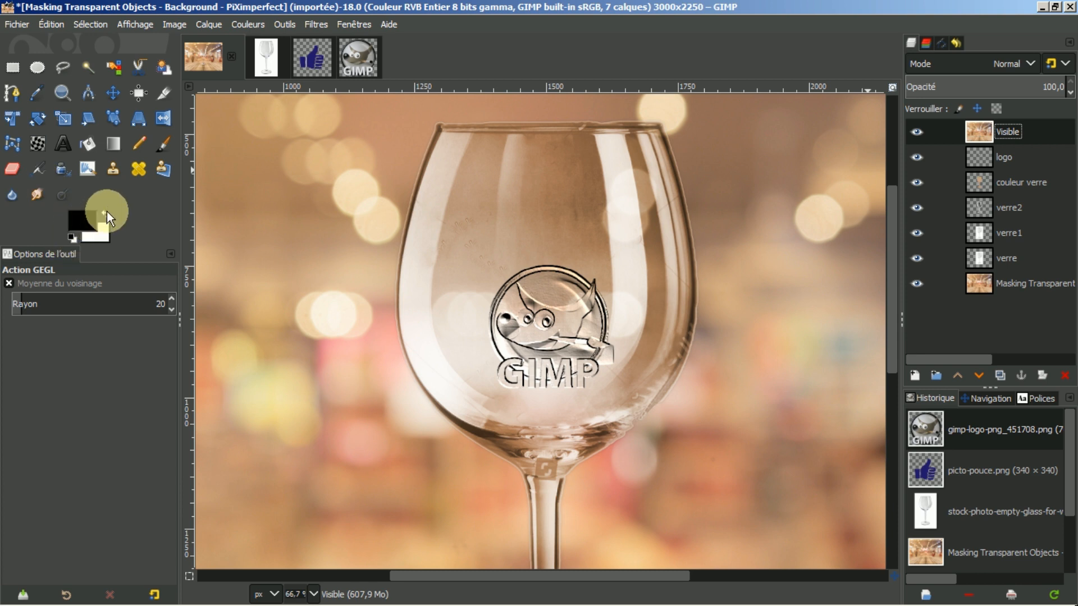
left_click(107, 212)
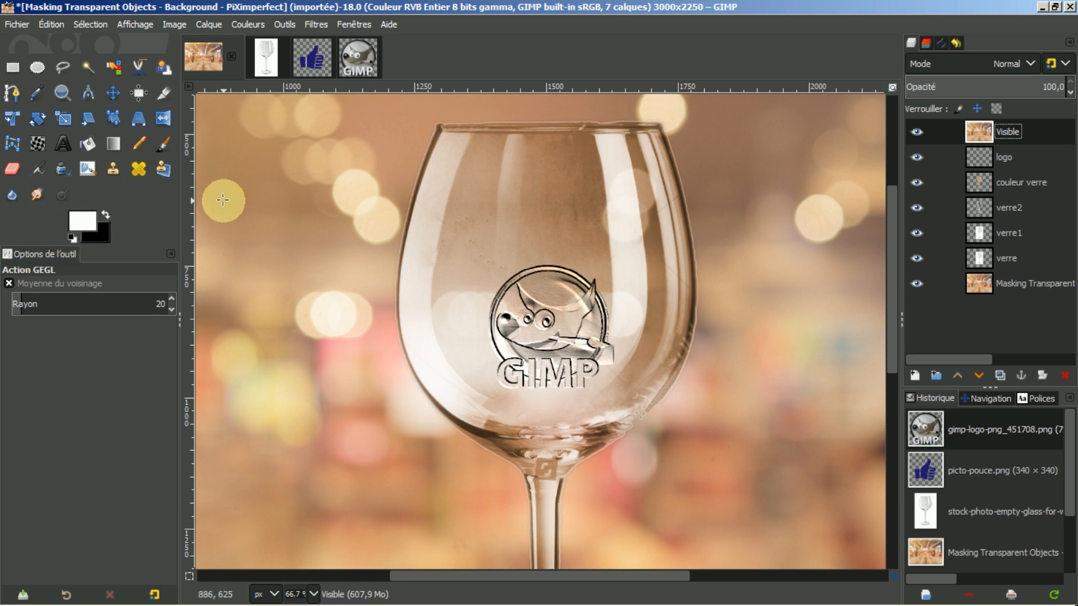
left_click(63, 139)
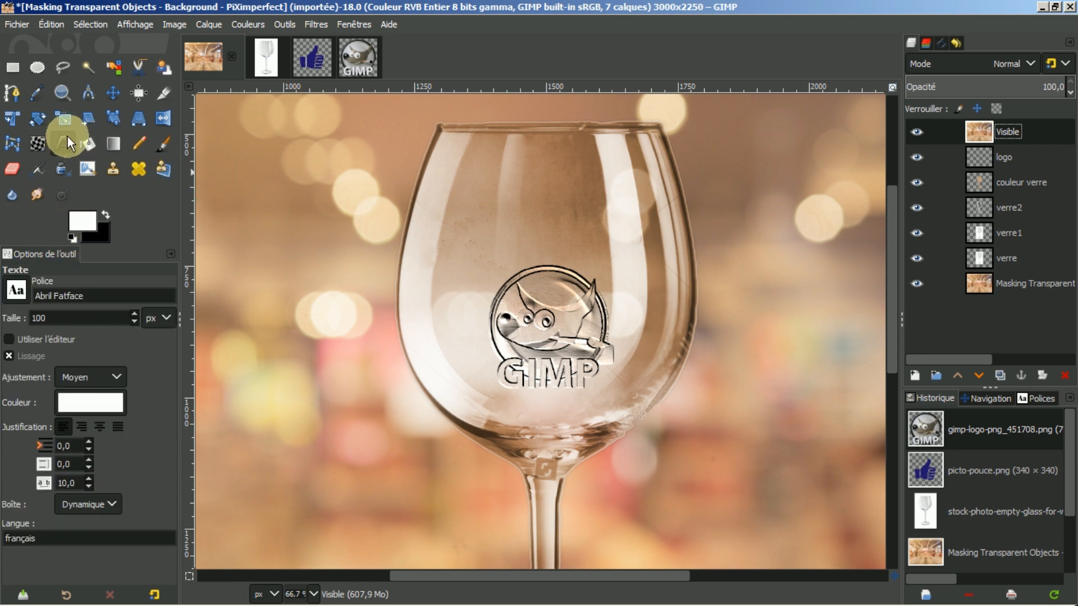
left_click(511, 229)
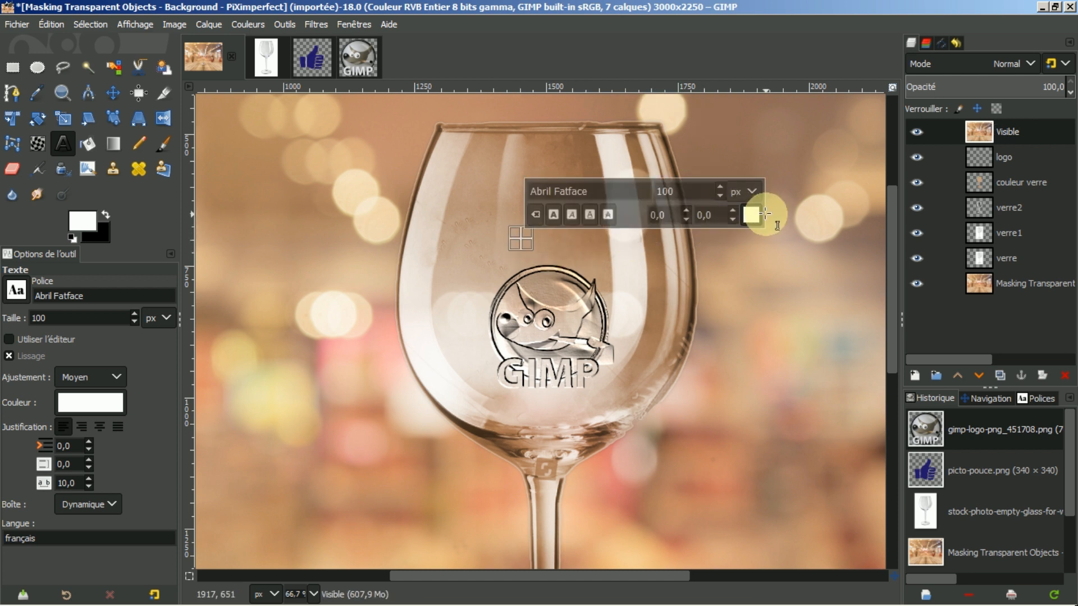
type("MERC")
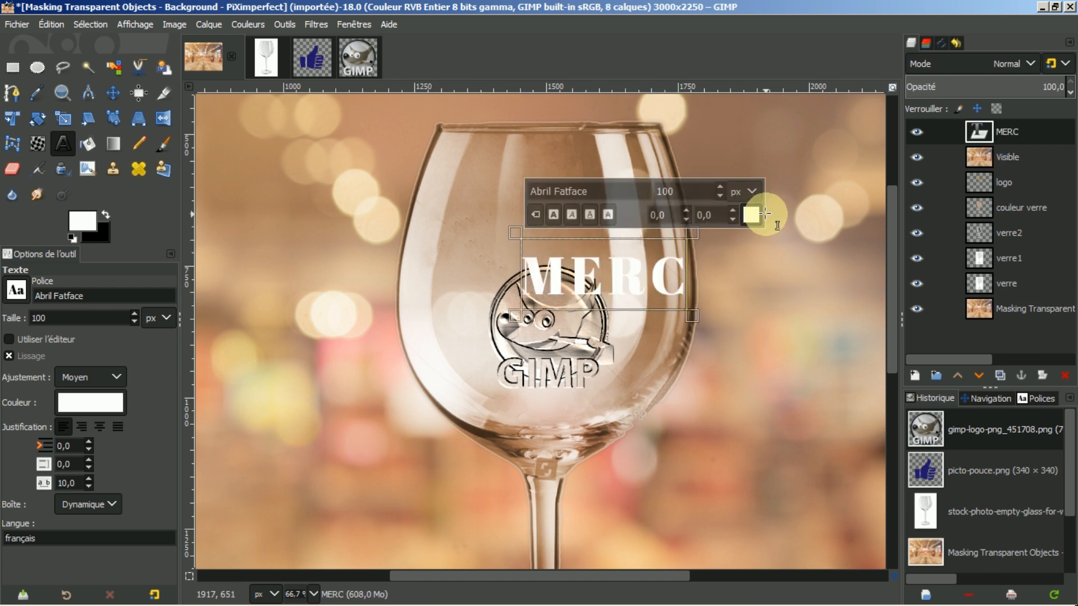
type("I")
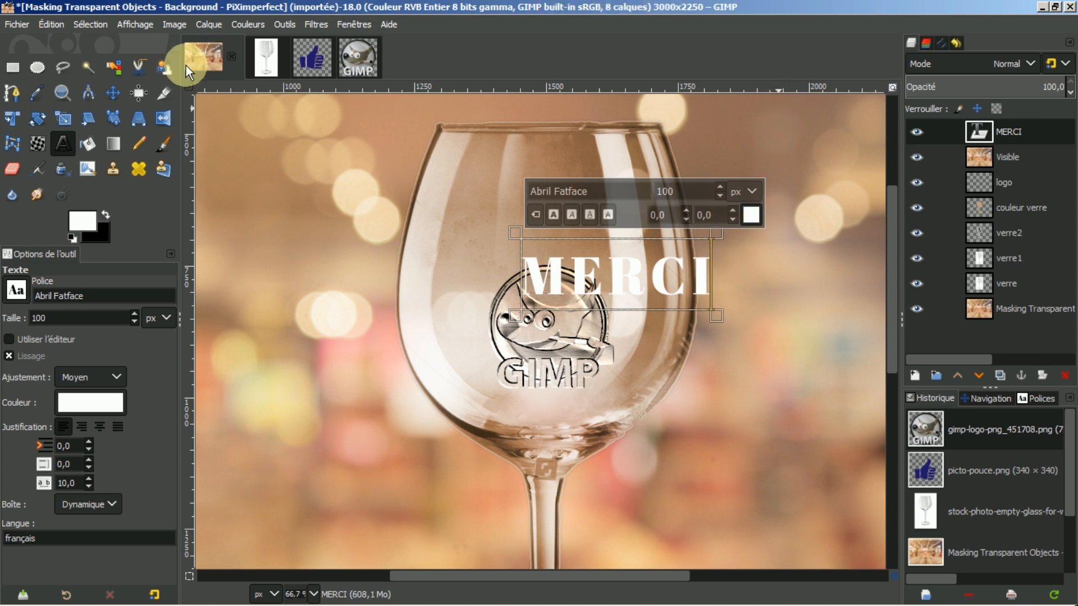
left_click(109, 93)
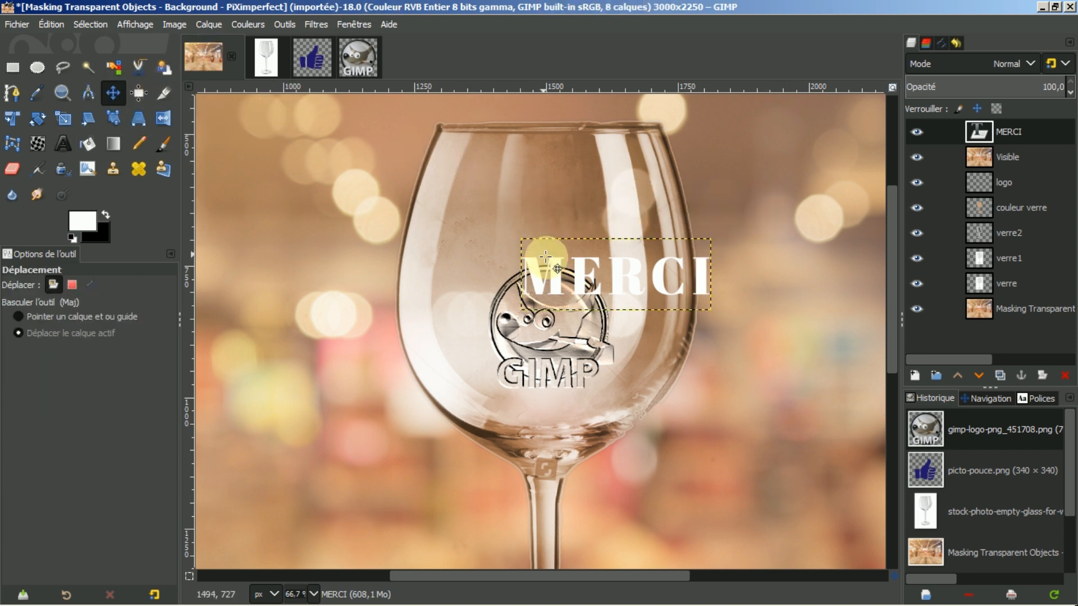
left_click_drag(613, 286, 548, 194)
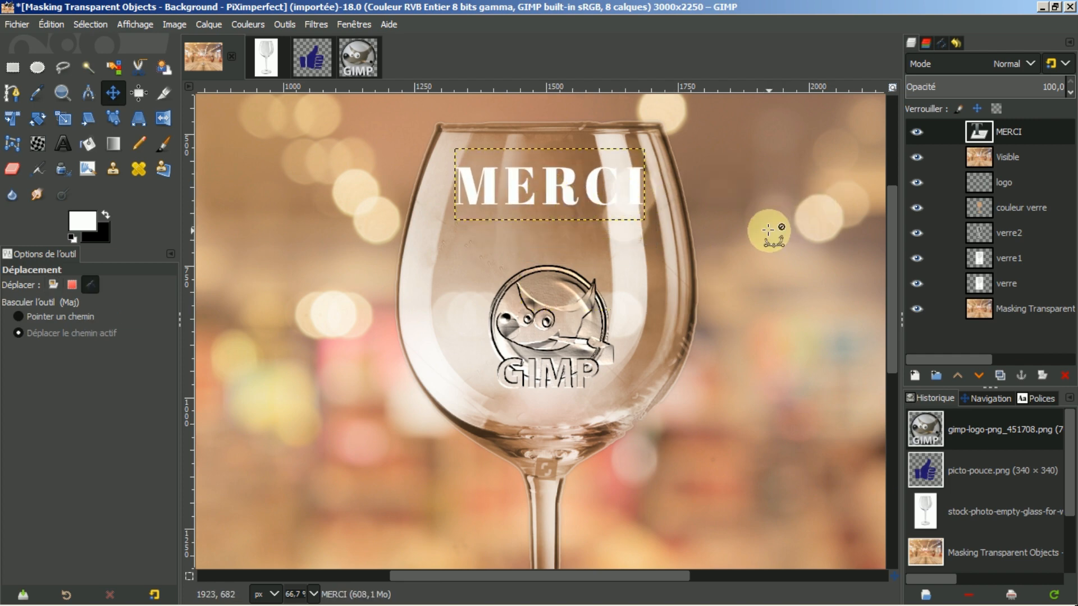
Open the Curve Bend filter on the MERCI layer with automatic preview and reset both the upper and lower border curves.
scroll(775, 226, "up", 1, "ctrl")
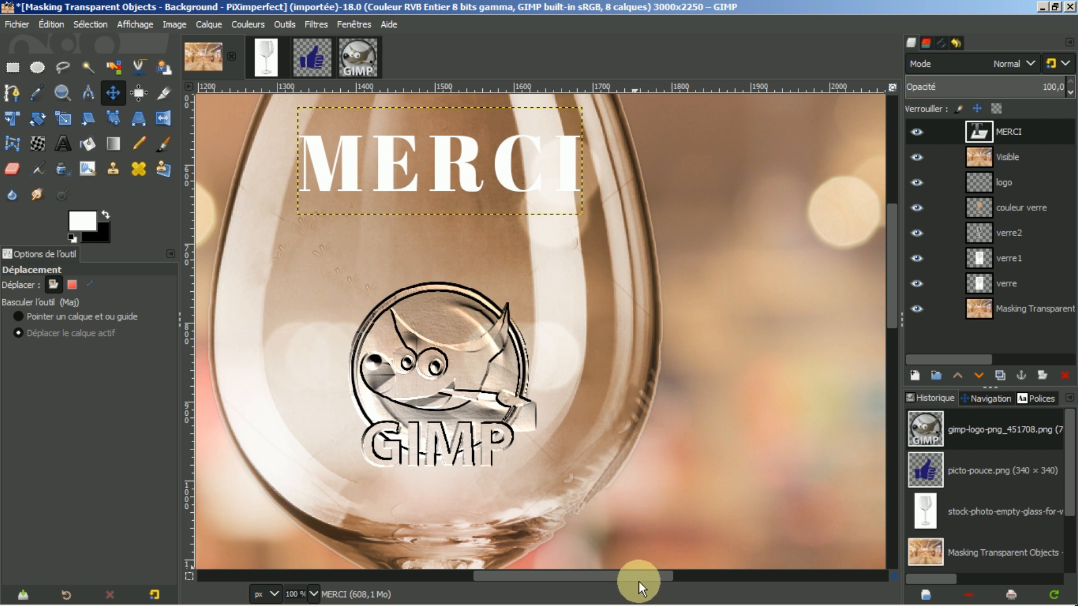
left_click_drag(638, 578, 617, 578)
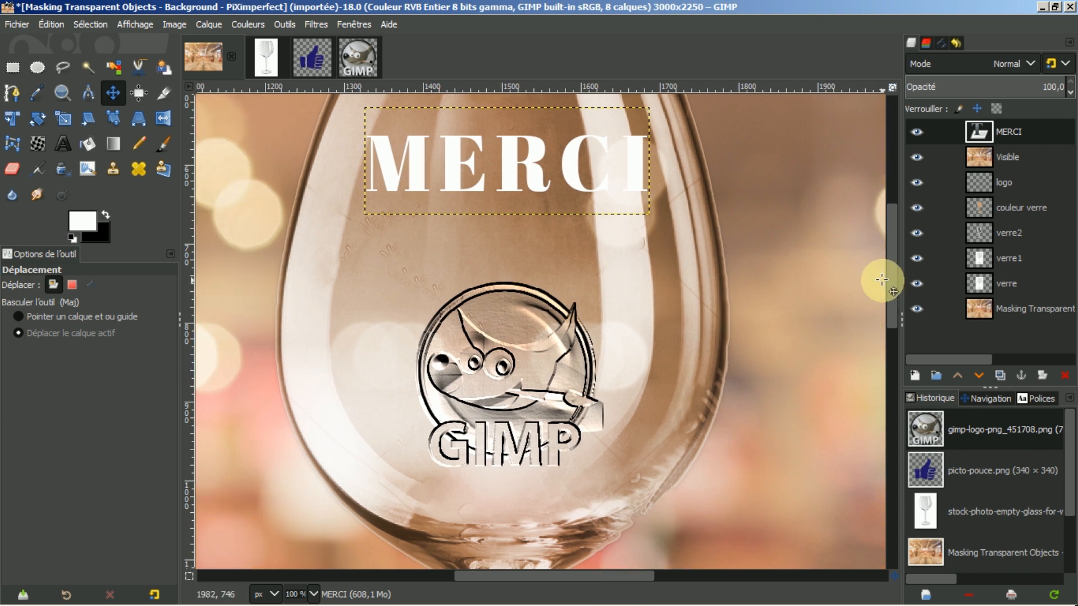
left_click_drag(890, 281, 891, 266)
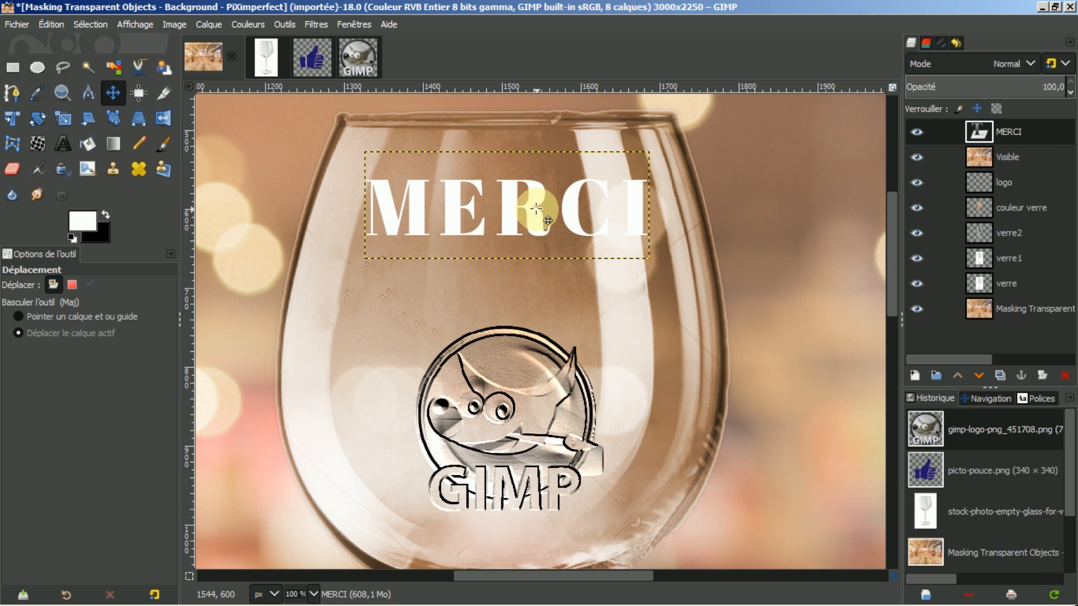
left_click(316, 24)
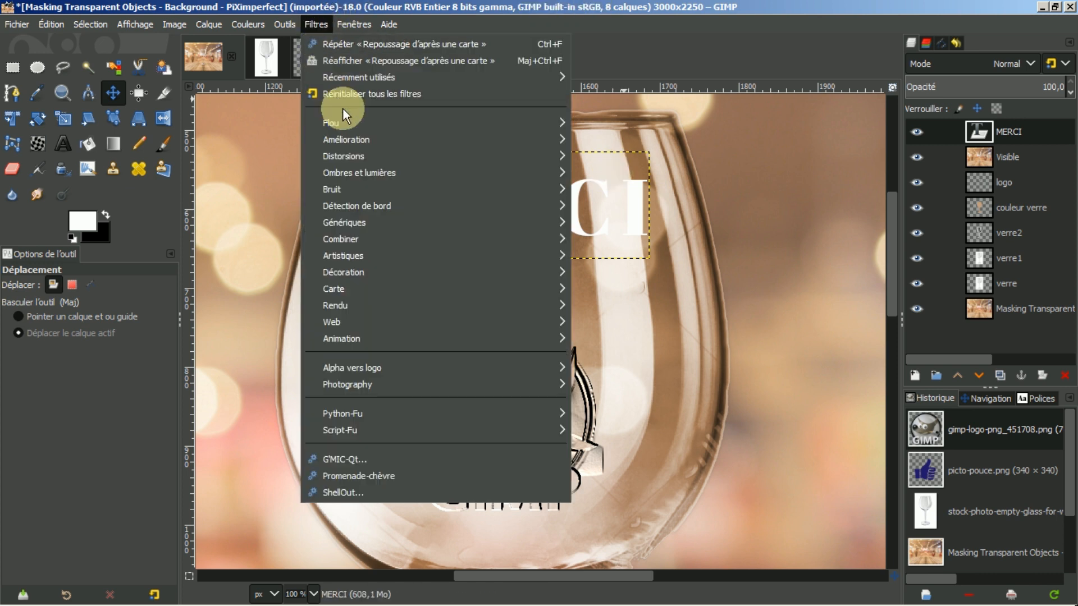
mouse_move(357, 155)
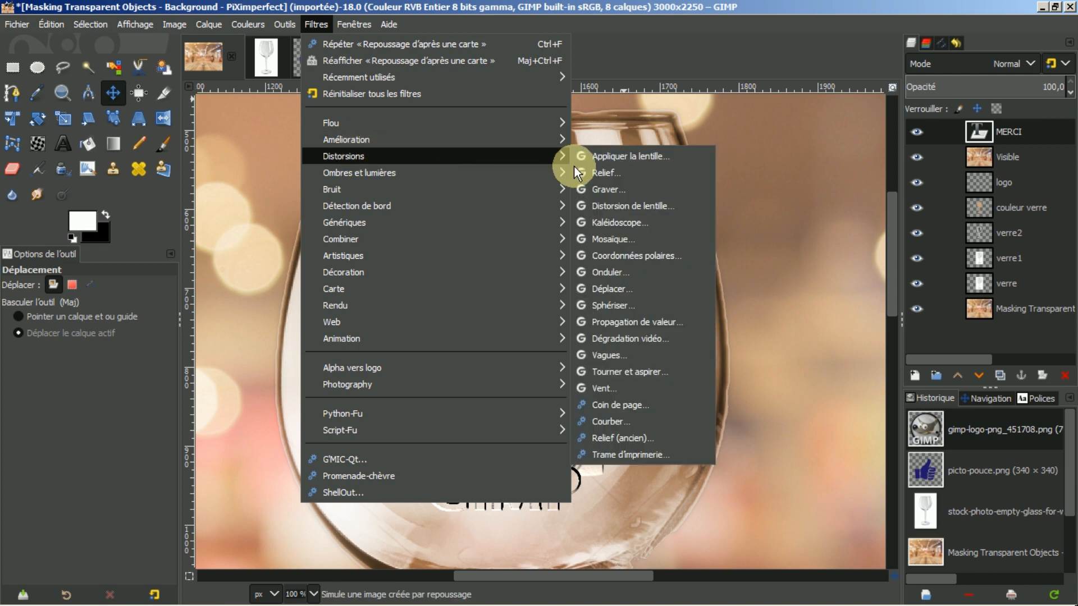
left_click(608, 422)
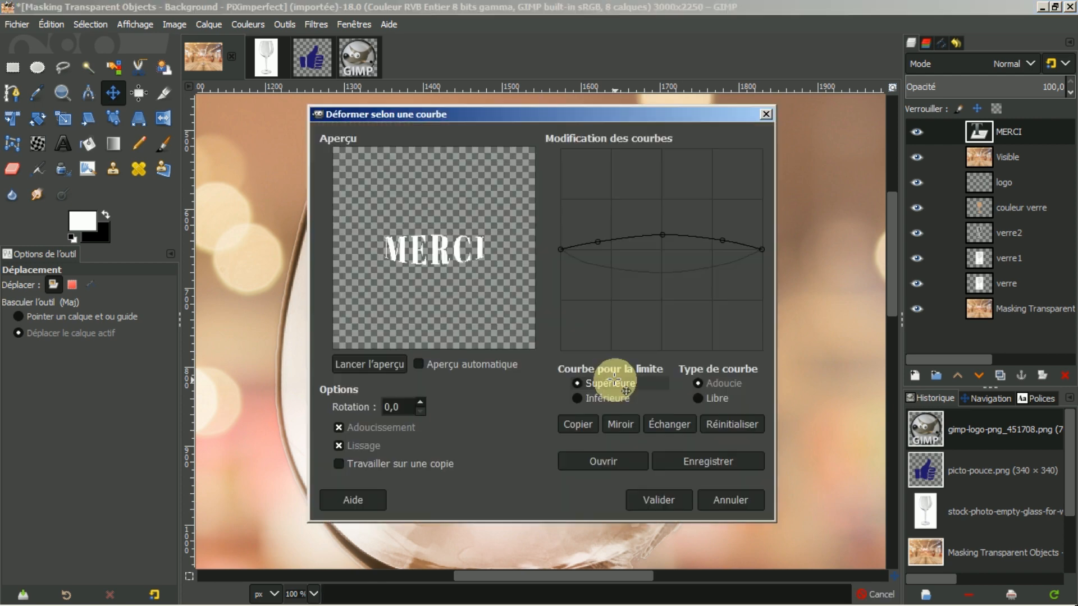
left_click(419, 365)
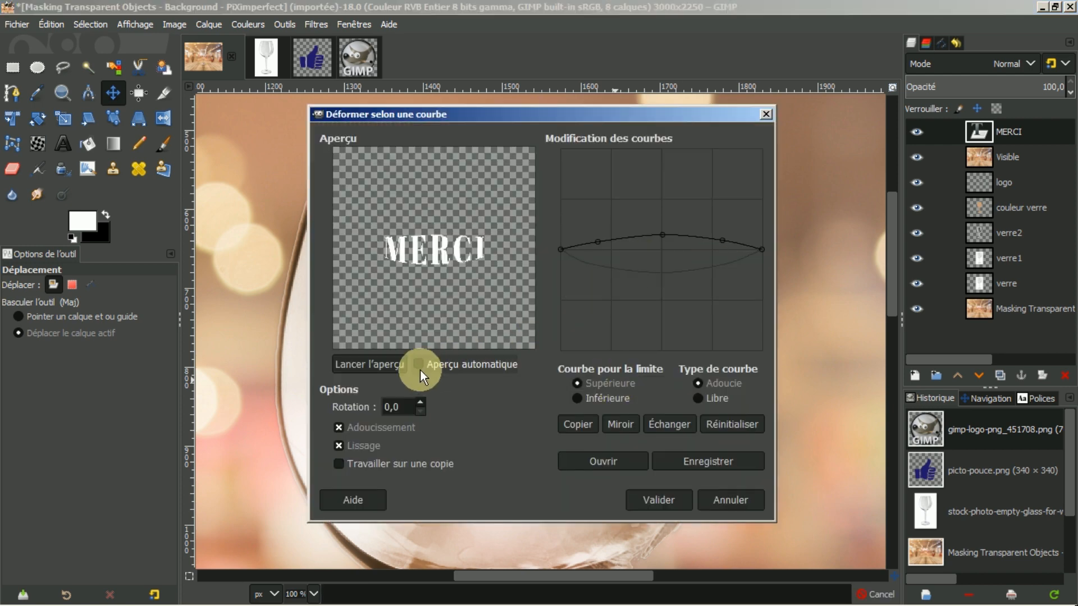
left_click(576, 398)
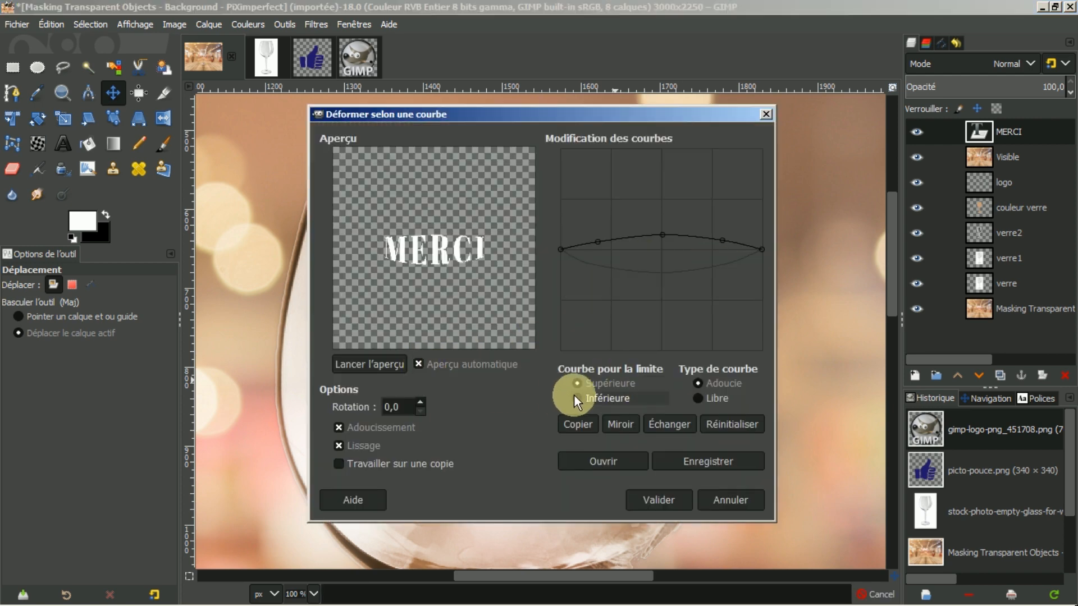
left_click(733, 425)
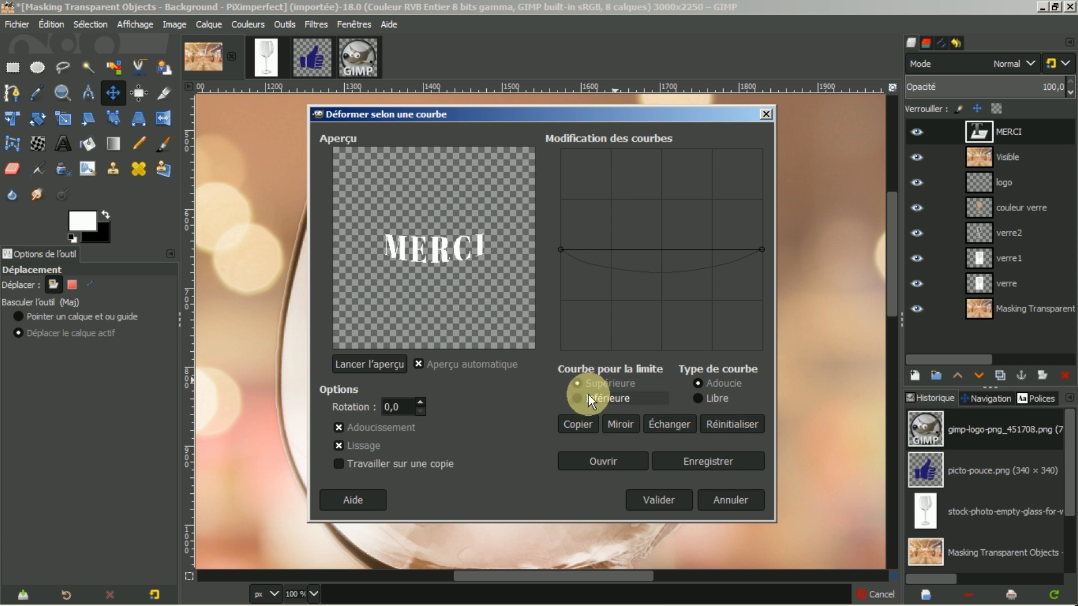
left_click(581, 398)
left_click(718, 425)
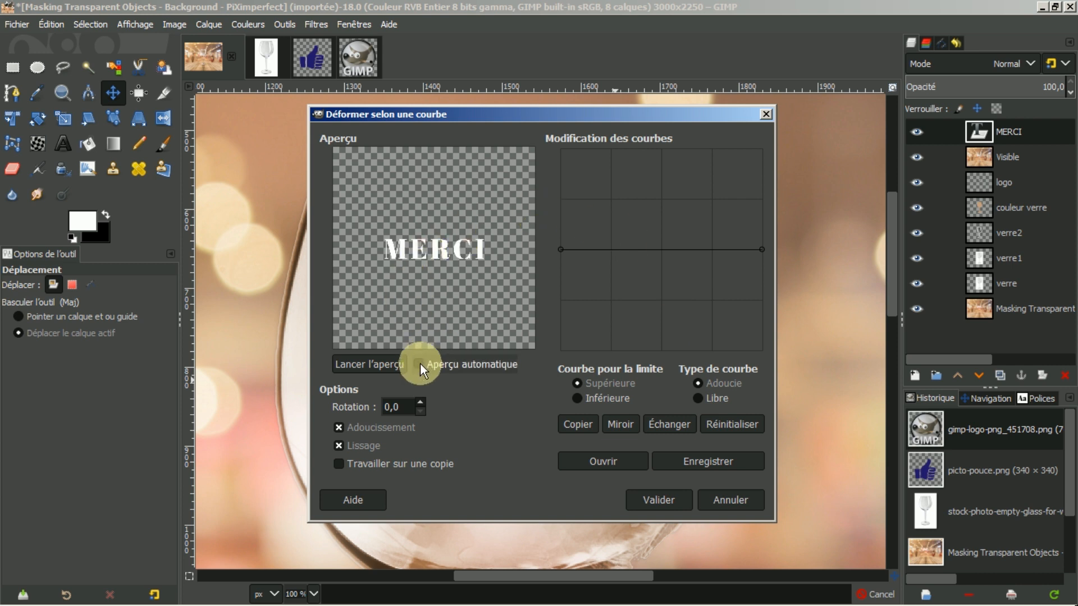
Bend the lower border curve downward into a smooth arc using a middle point and one point on each side.
left_click_drag(554, 119, 494, 112)
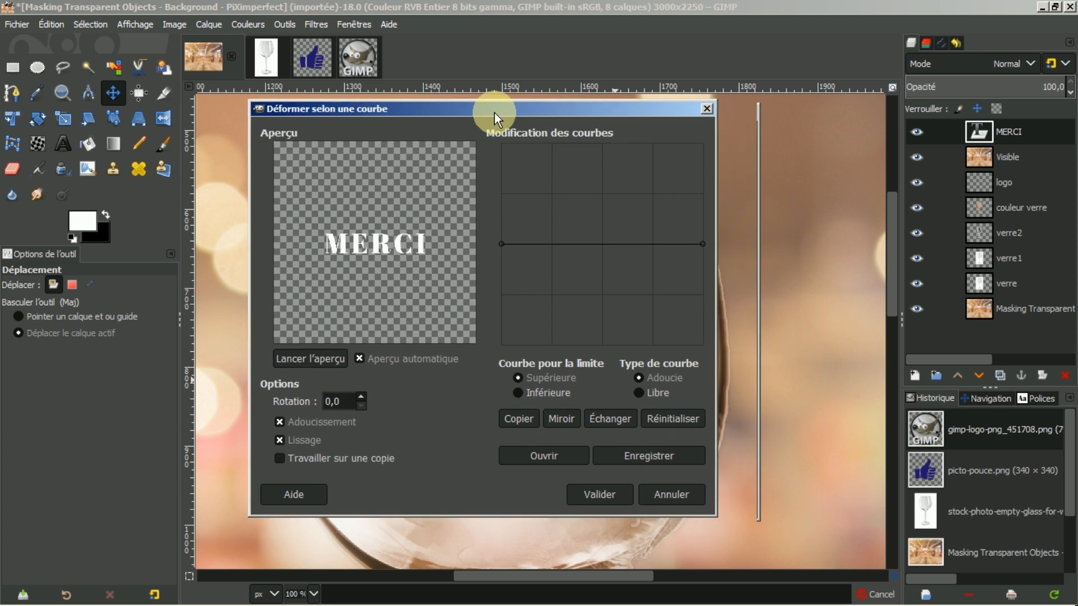
left_click(527, 386)
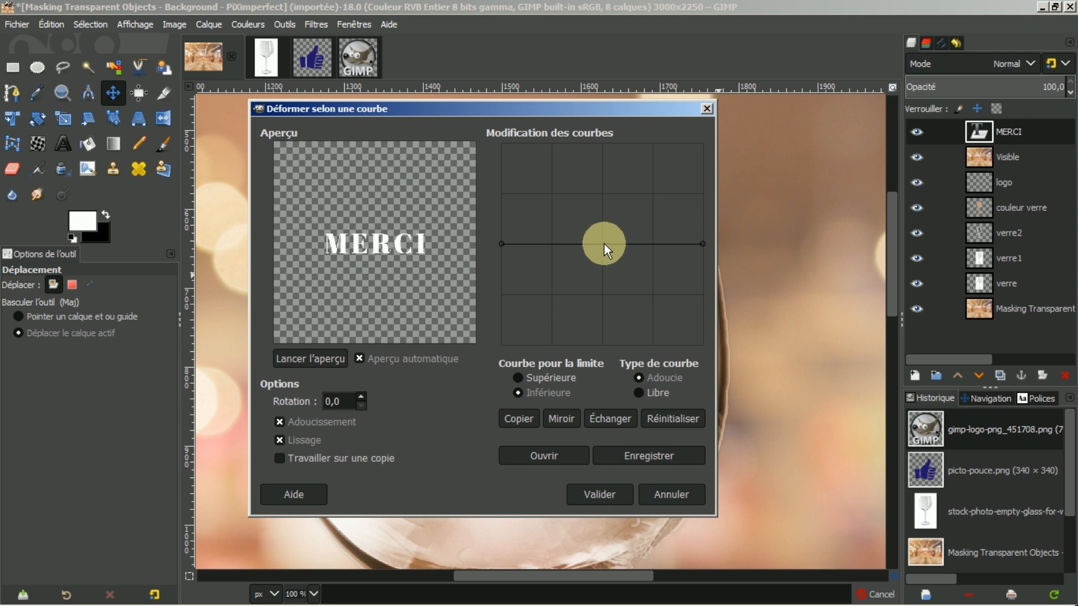
left_click_drag(604, 244, 601, 267)
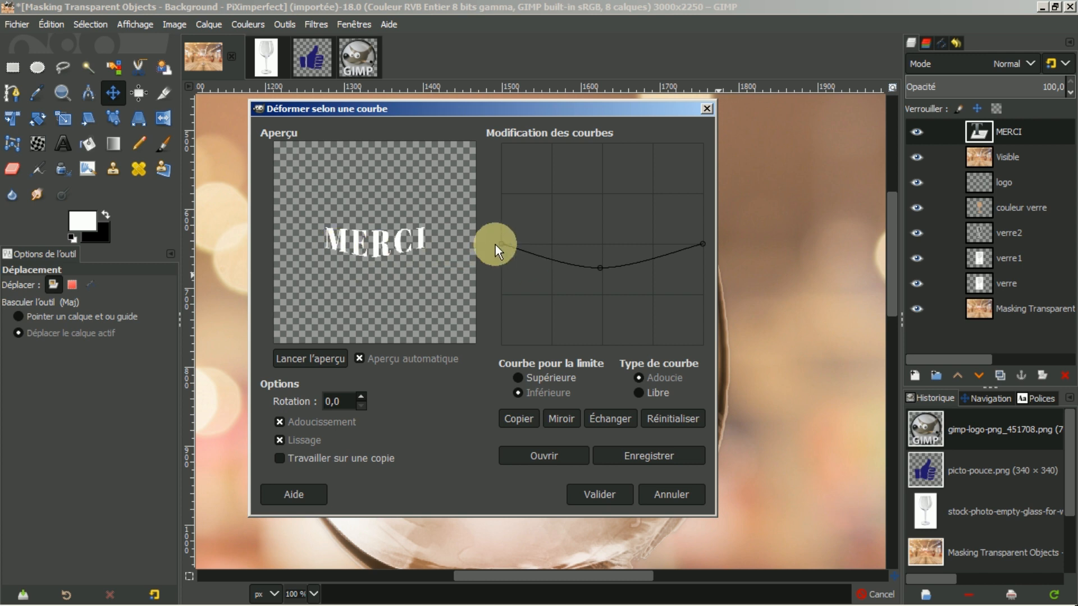
left_click(534, 258)
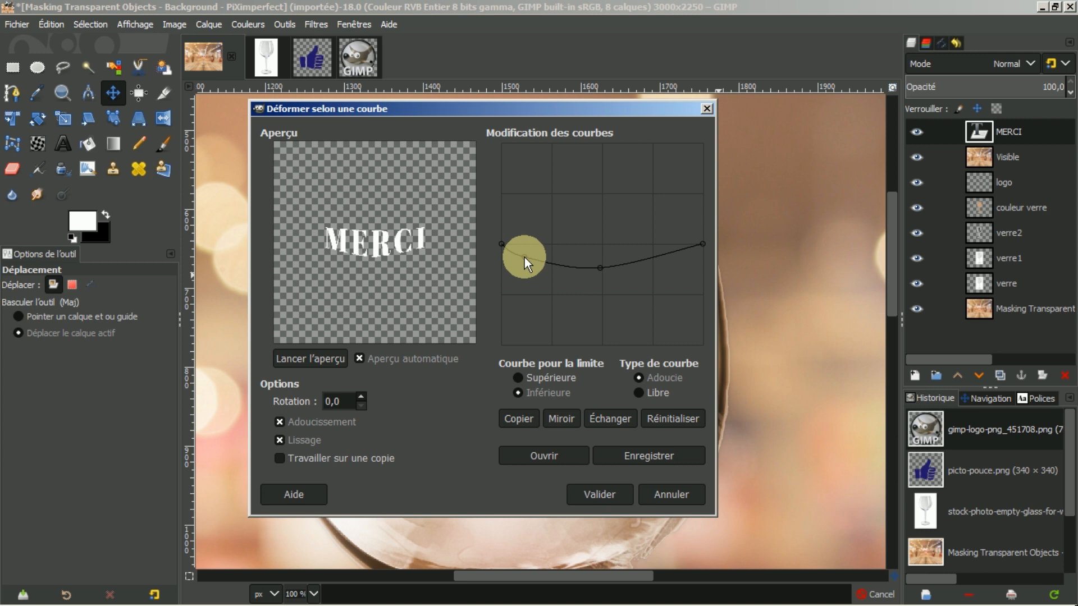
left_click(524, 257)
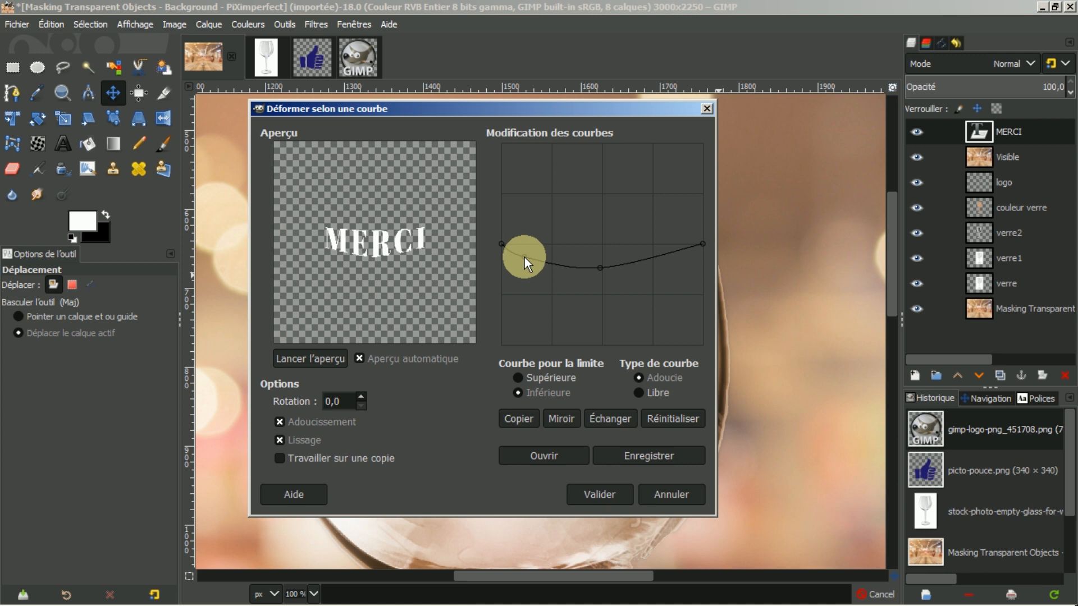
left_click(659, 254)
left_click_drag(662, 257, 671, 261)
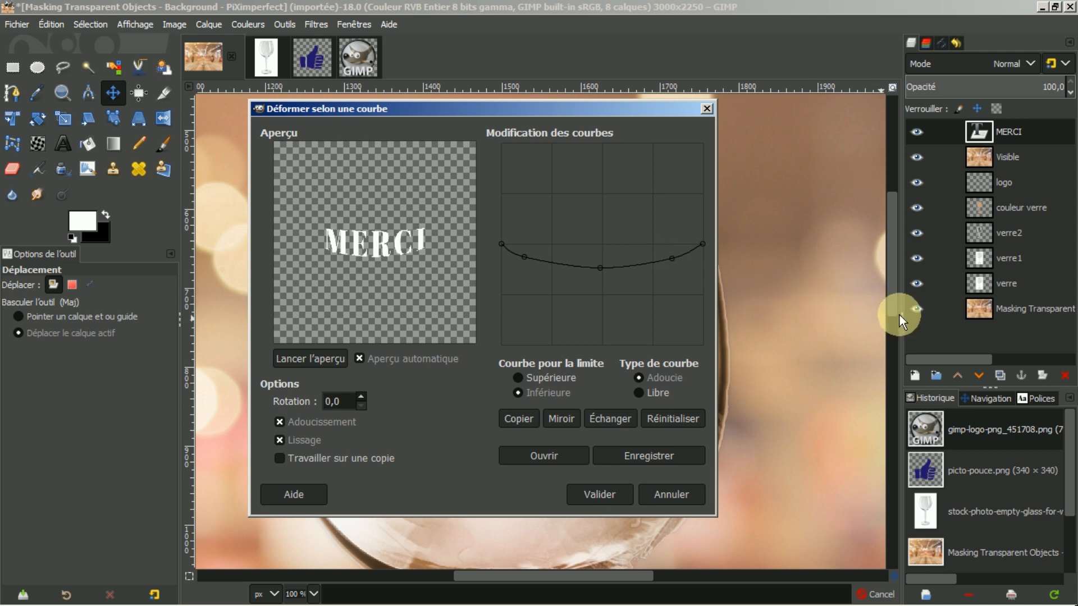
Arch the upper border curve upward with a middle point and one point on each side, and apply the bend to MERCI.
left_click(541, 373)
left_click(520, 376)
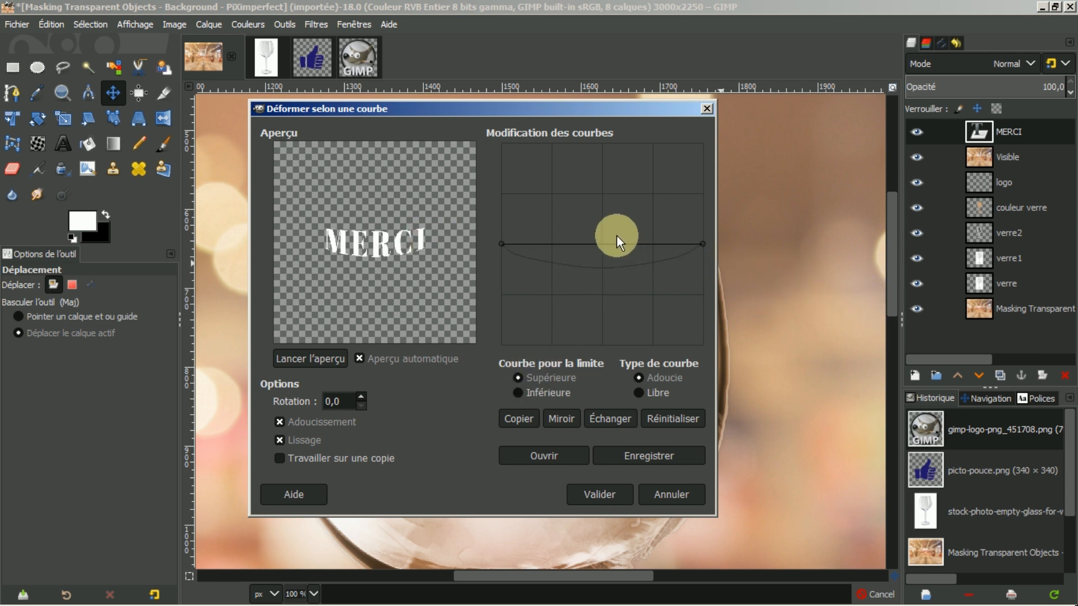
left_click_drag(605, 240, 602, 226)
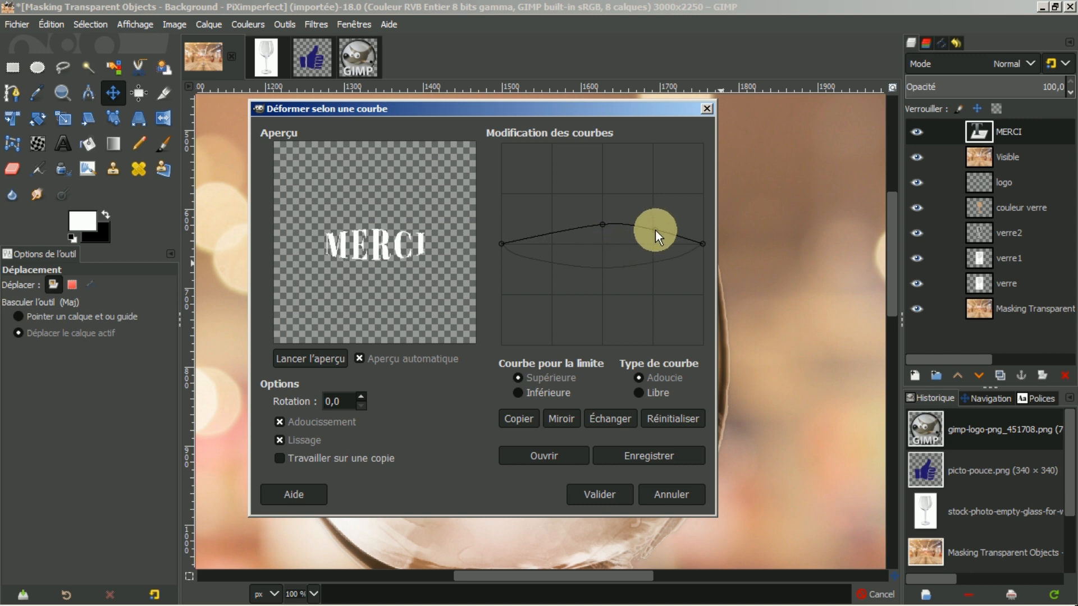
left_click_drag(655, 230, 662, 233)
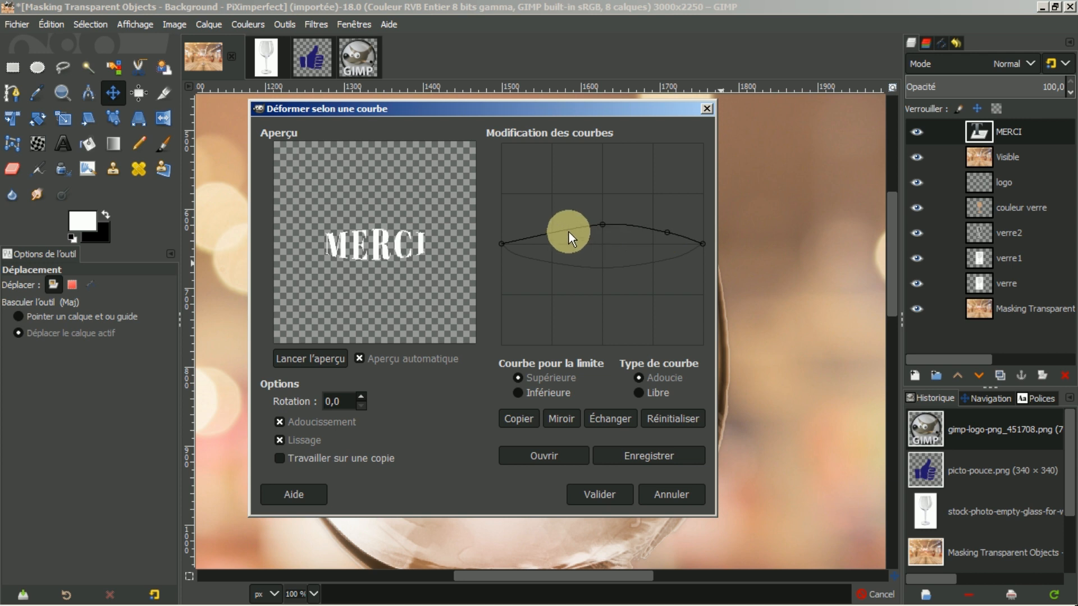
left_click_drag(567, 230, 561, 228)
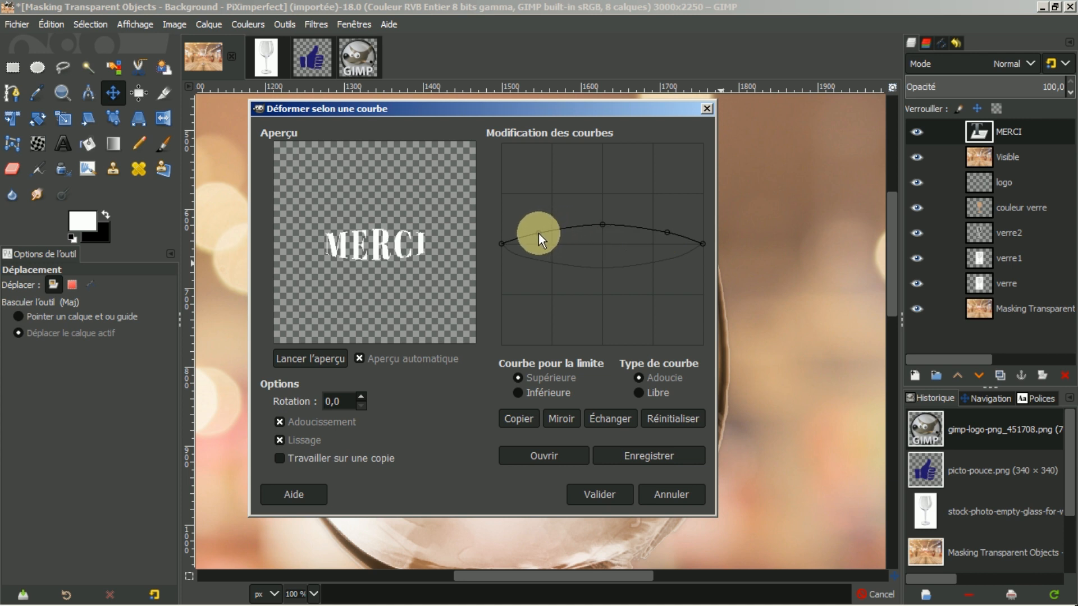
left_click_drag(659, 231, 663, 231)
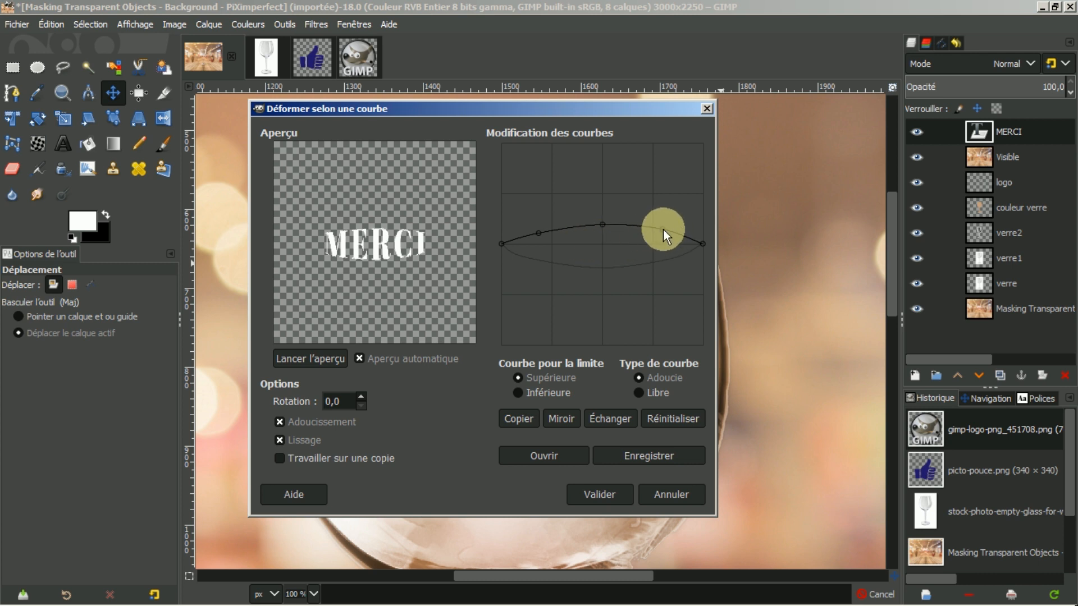
left_click_drag(663, 230, 667, 232)
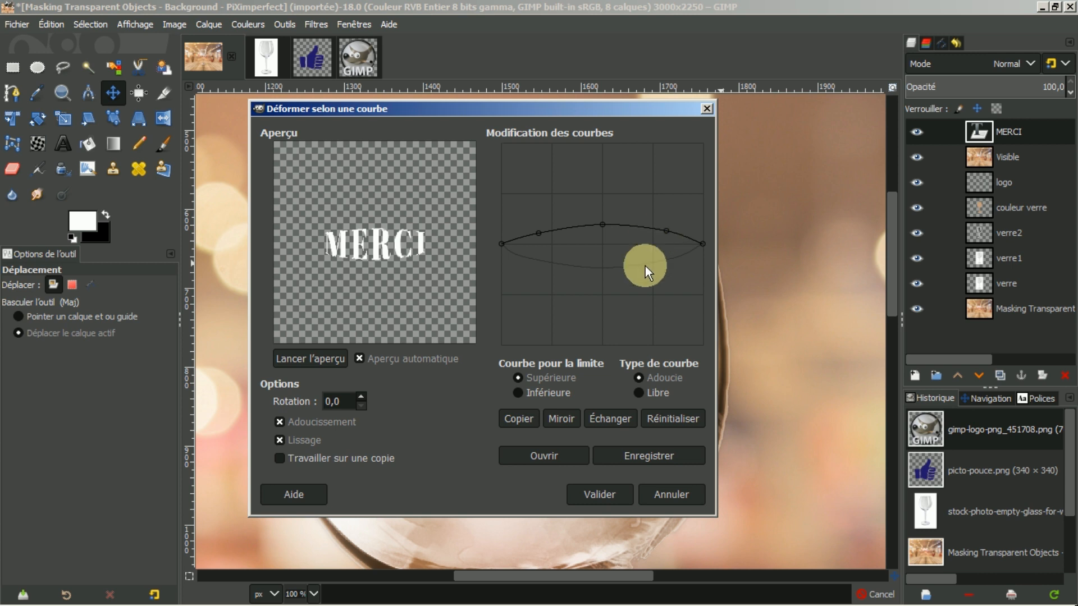
left_click(598, 496)
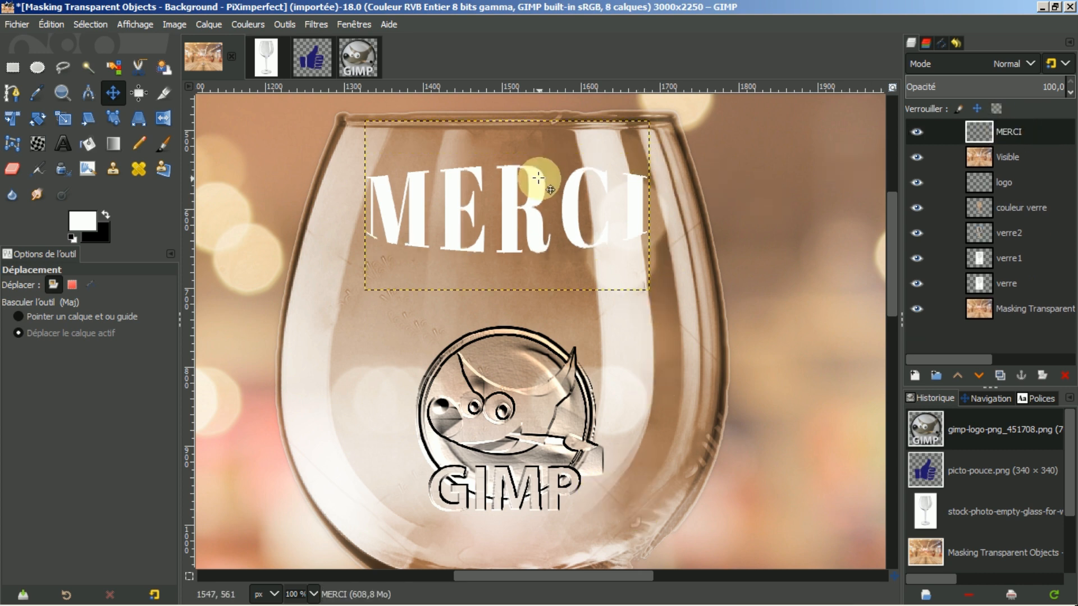
Scale the MERCI layer without keeping its proportions to 411 × 150 px, fitting the text across the upper bowl of the glass.
left_click(65, 120)
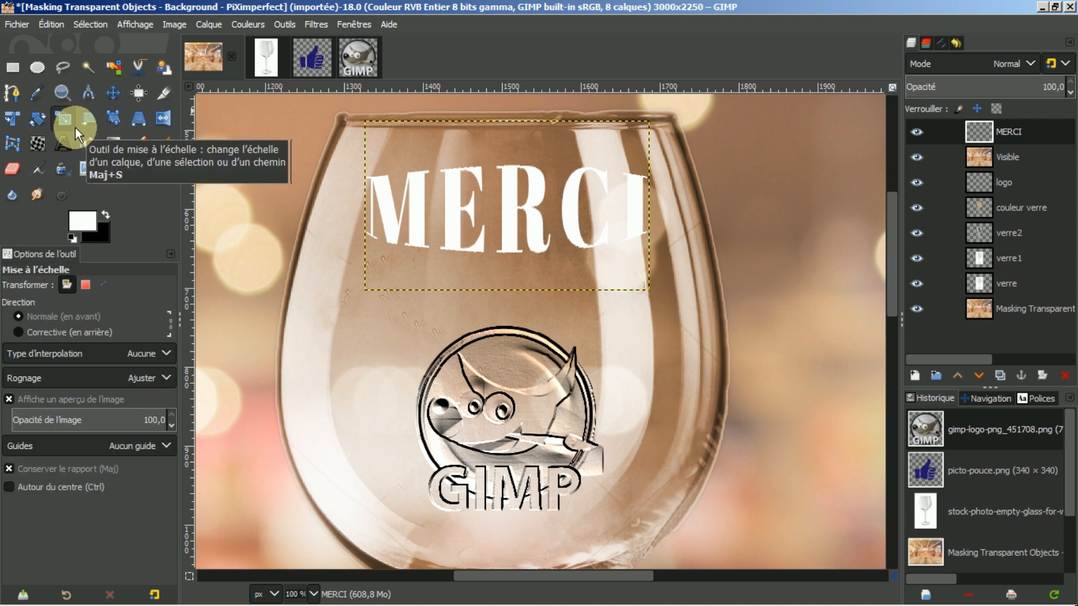
left_click(500, 204)
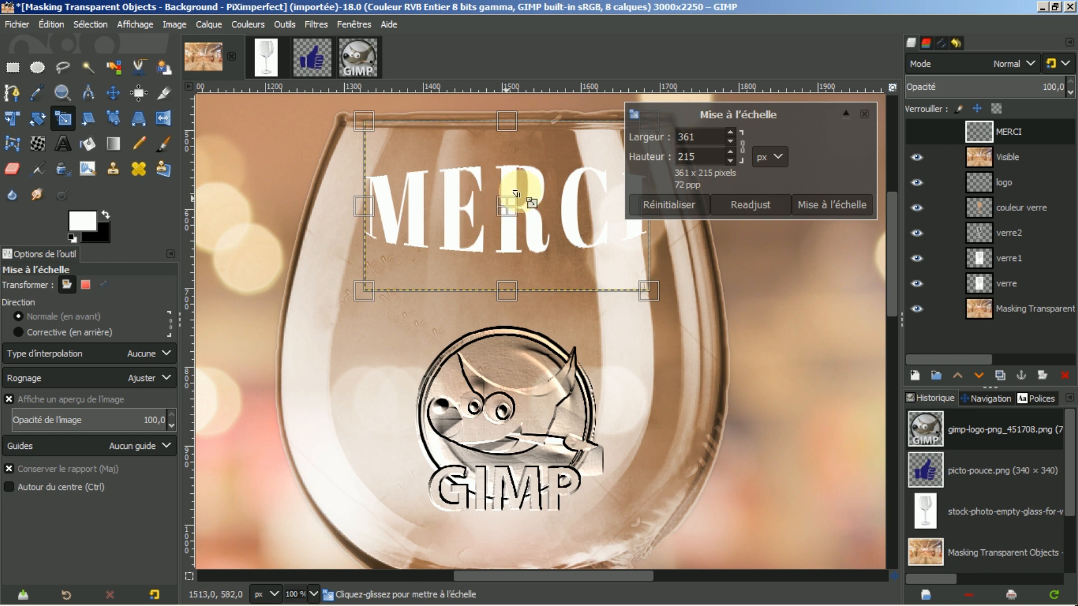
left_click(743, 147)
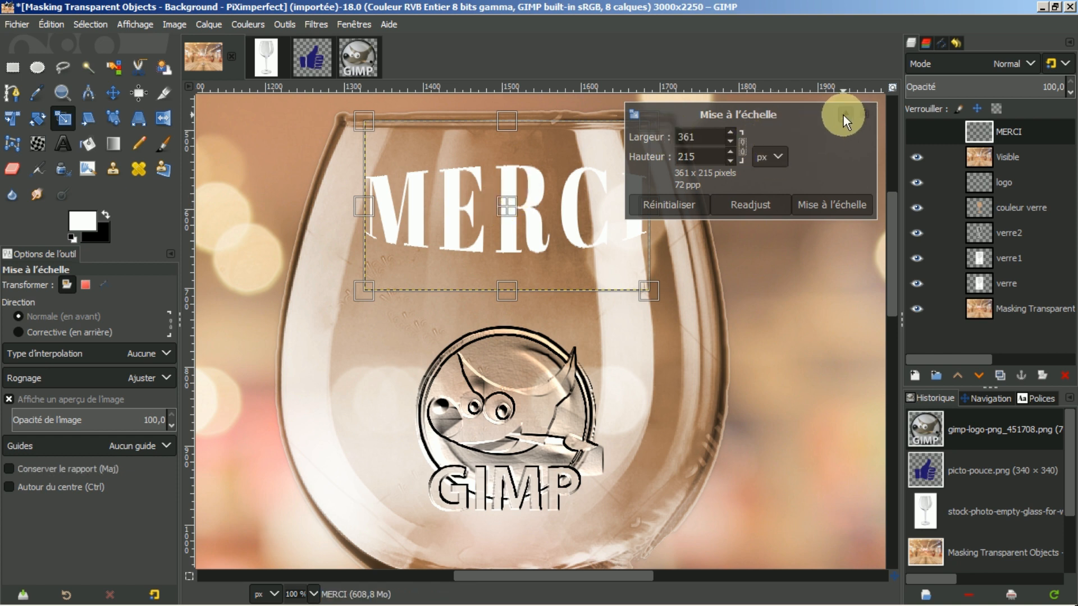
left_click(843, 116)
left_click_drag(512, 291, 510, 263)
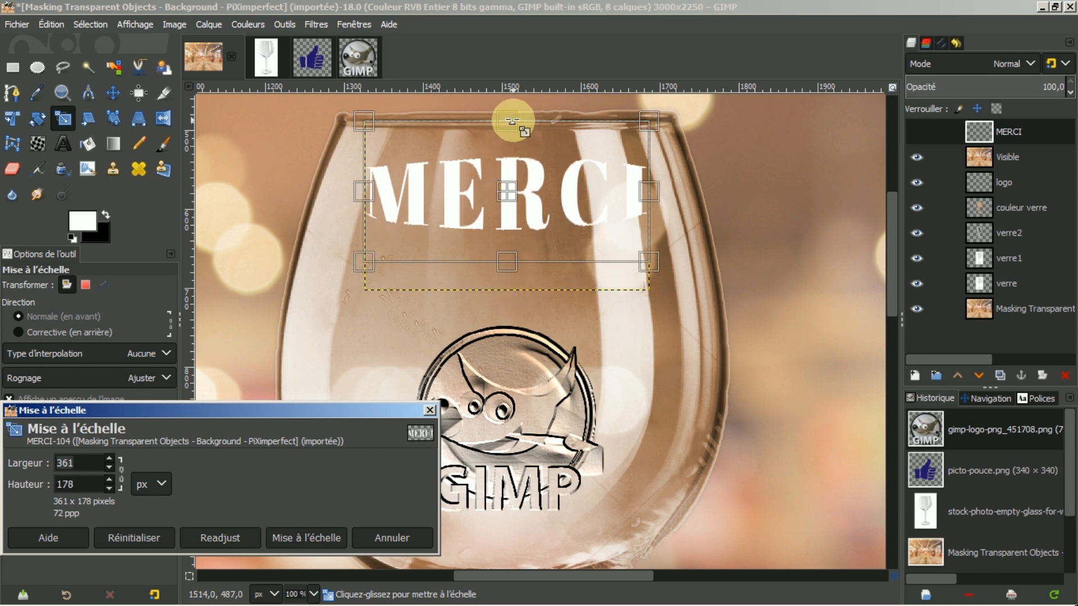
left_click_drag(511, 120, 512, 134)
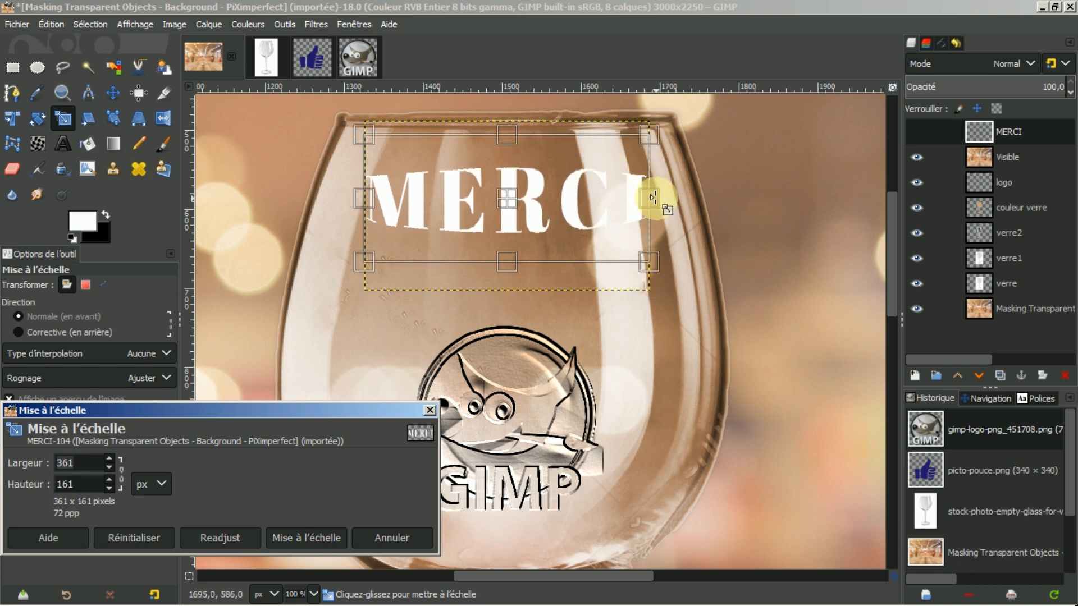
left_click_drag(651, 198, 673, 199)
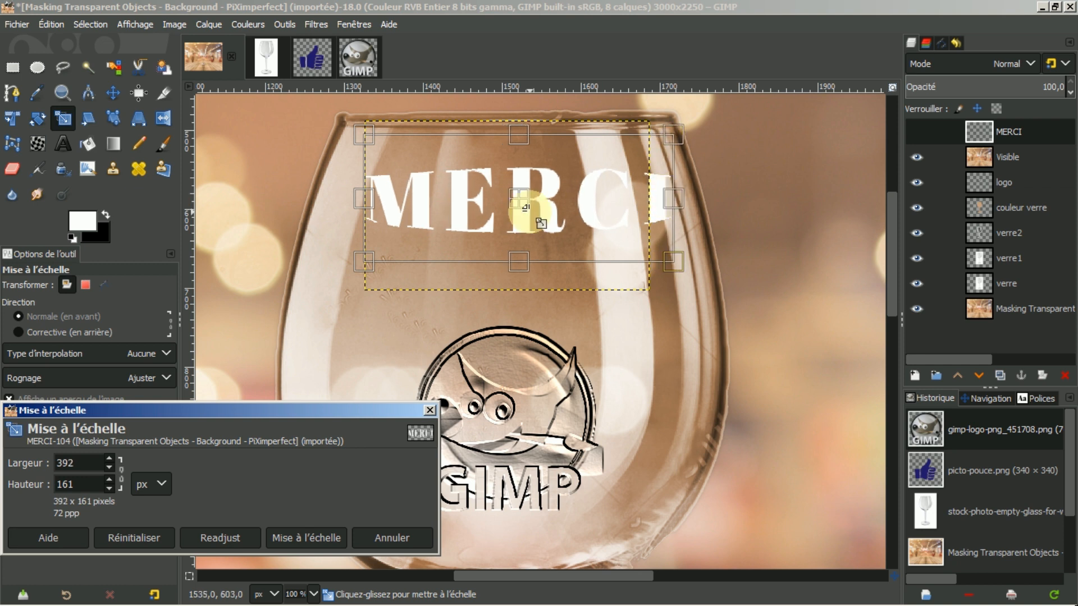
left_click_drag(362, 200, 347, 201)
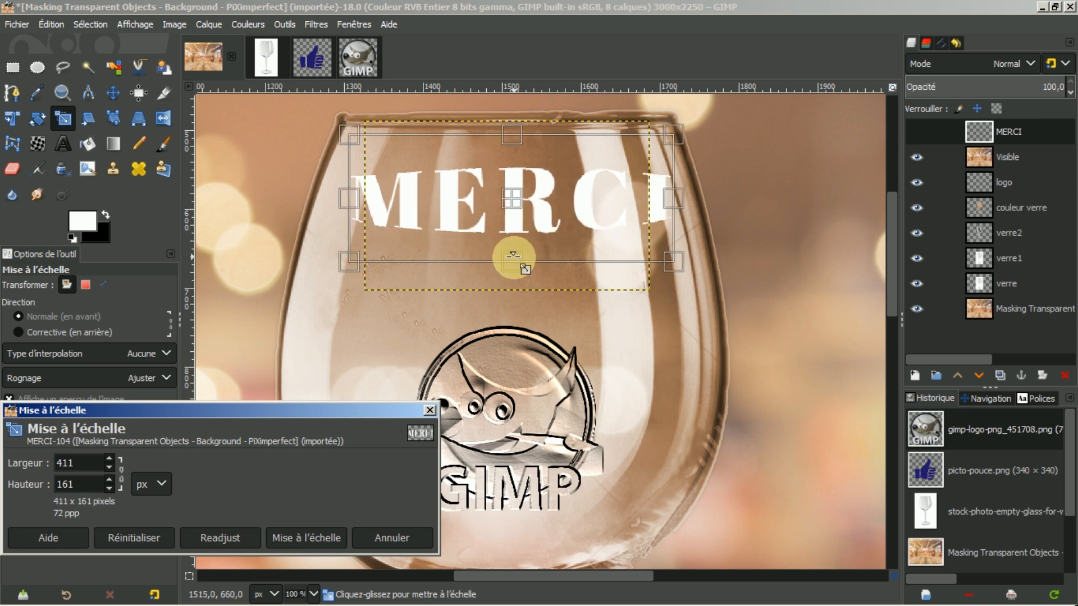
left_click_drag(512, 257, 512, 249)
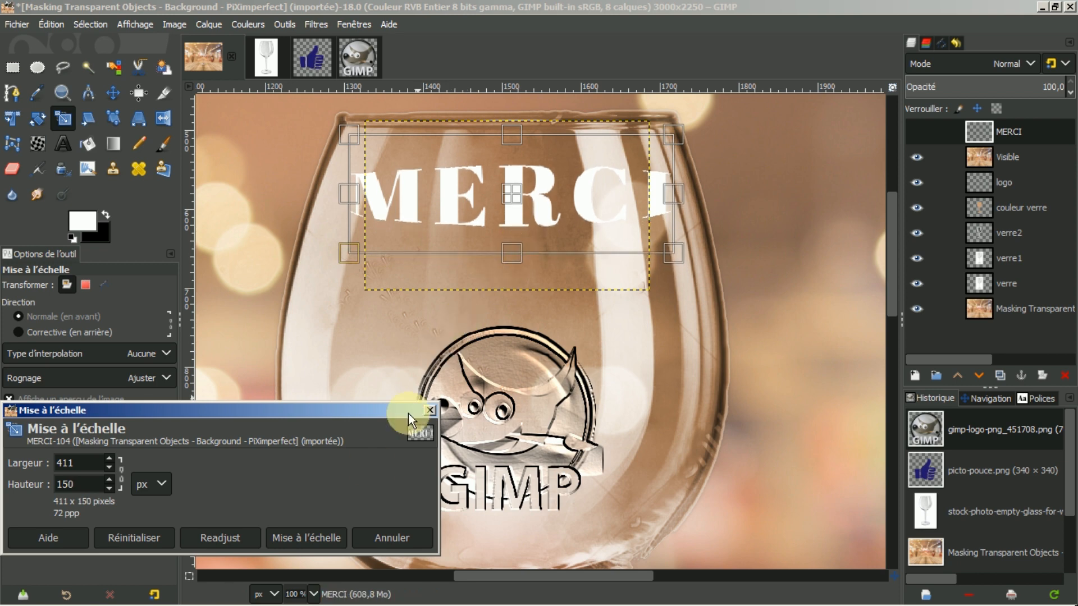
left_click(315, 535)
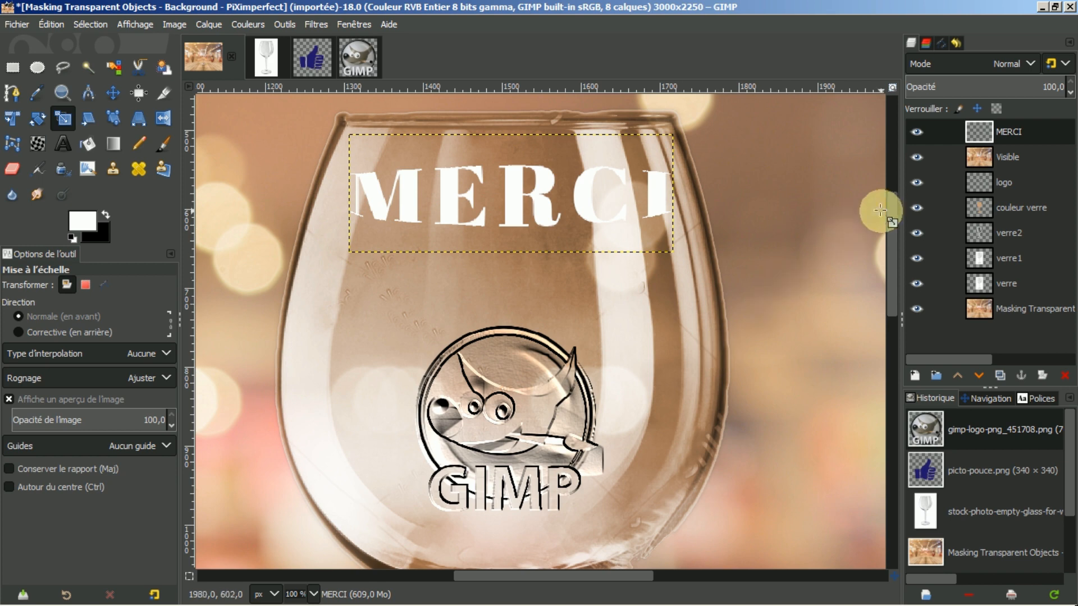
Expand the MERCI layer to the image size and move it below the Visible layer.
right_click(1023, 133)
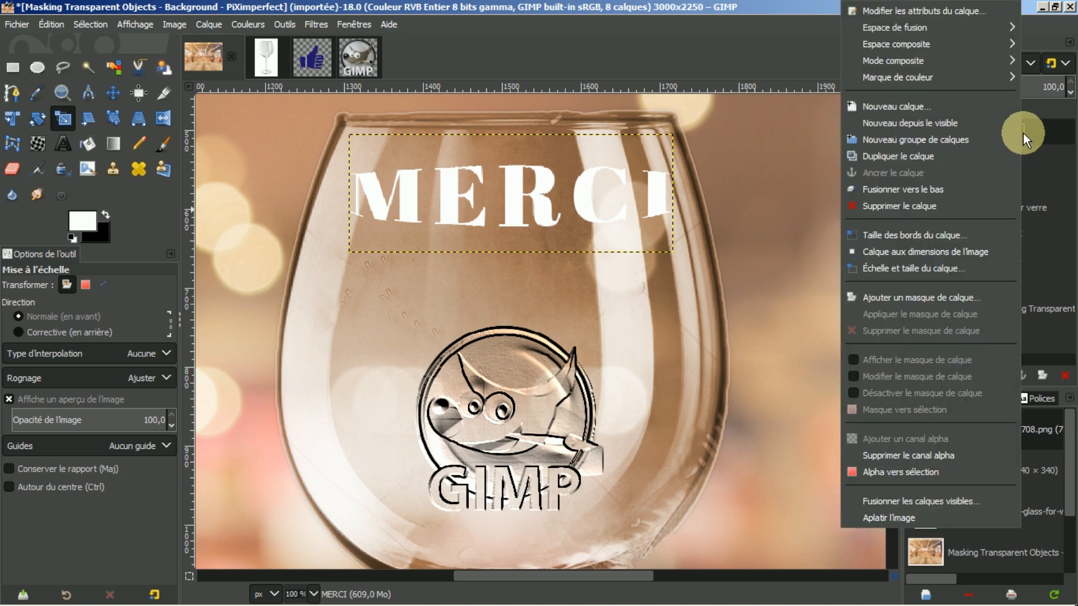
left_click(922, 253)
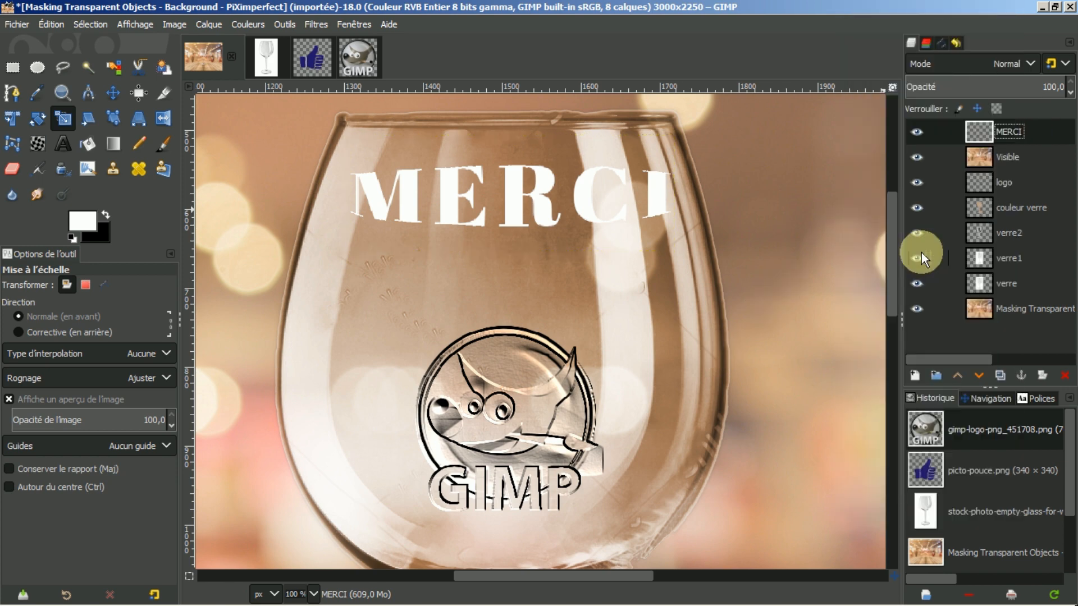
left_click(976, 377)
Start the Bump Map filter on the Visible layer with the MERCI layer as the auxiliary input.
left_click(999, 127)
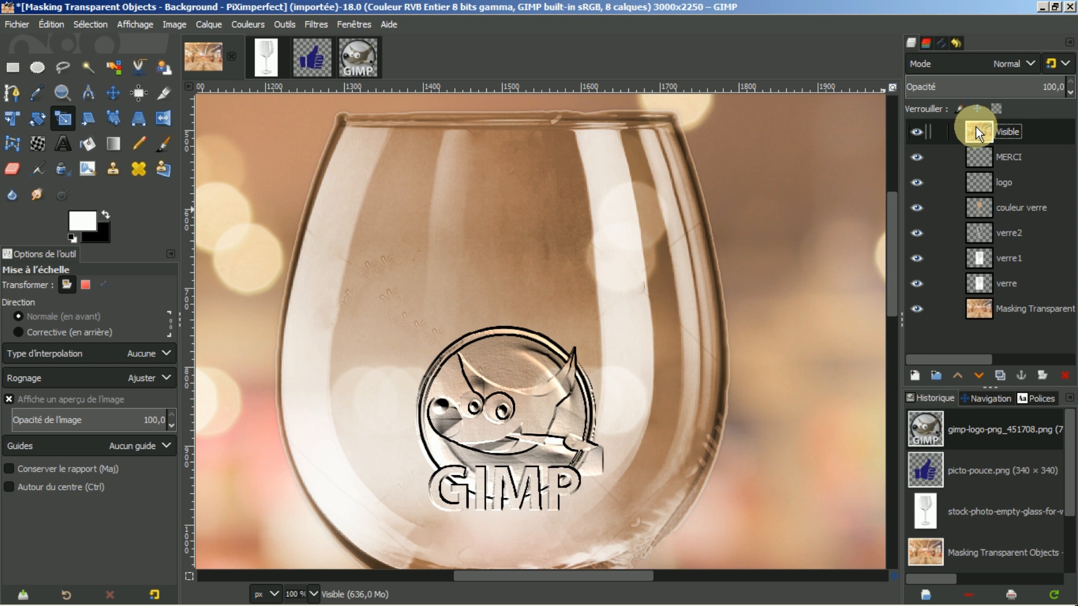
left_click(314, 24)
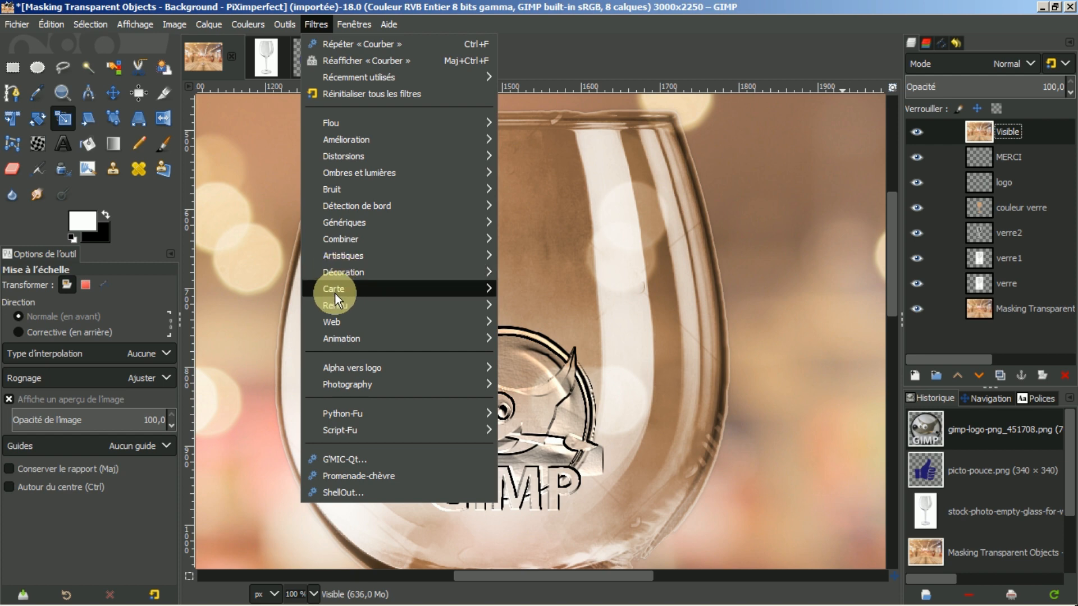
mouse_move(340, 290)
left_click(545, 289)
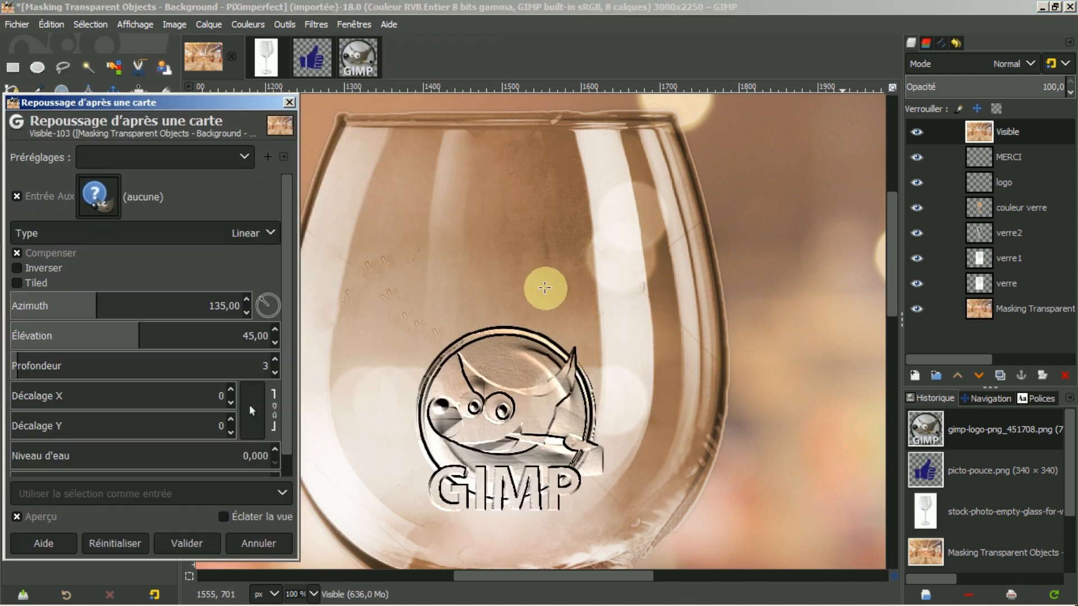
left_click(101, 195)
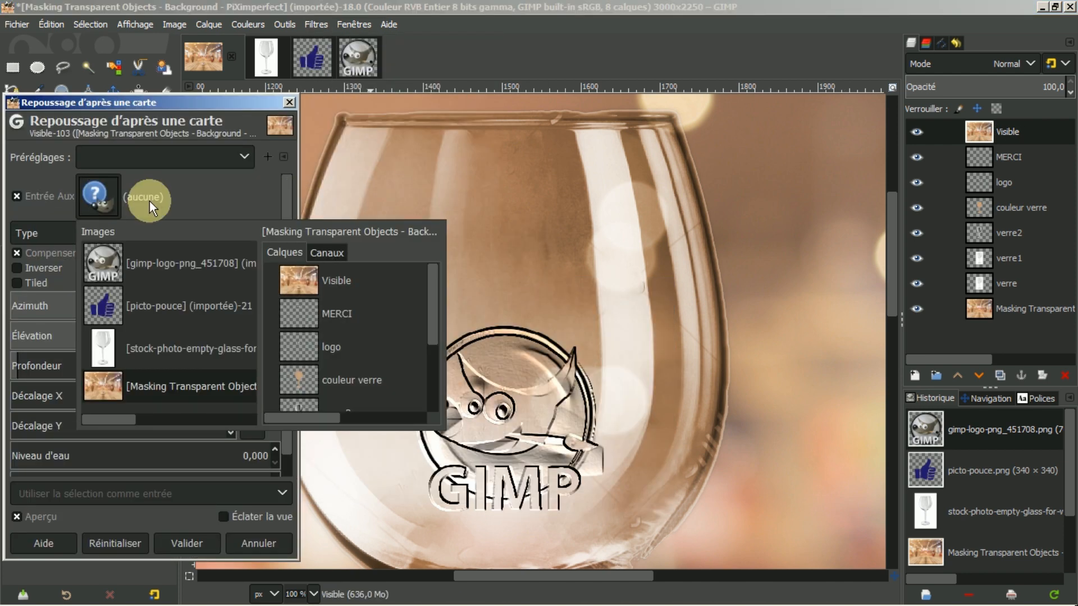
left_click(298, 313)
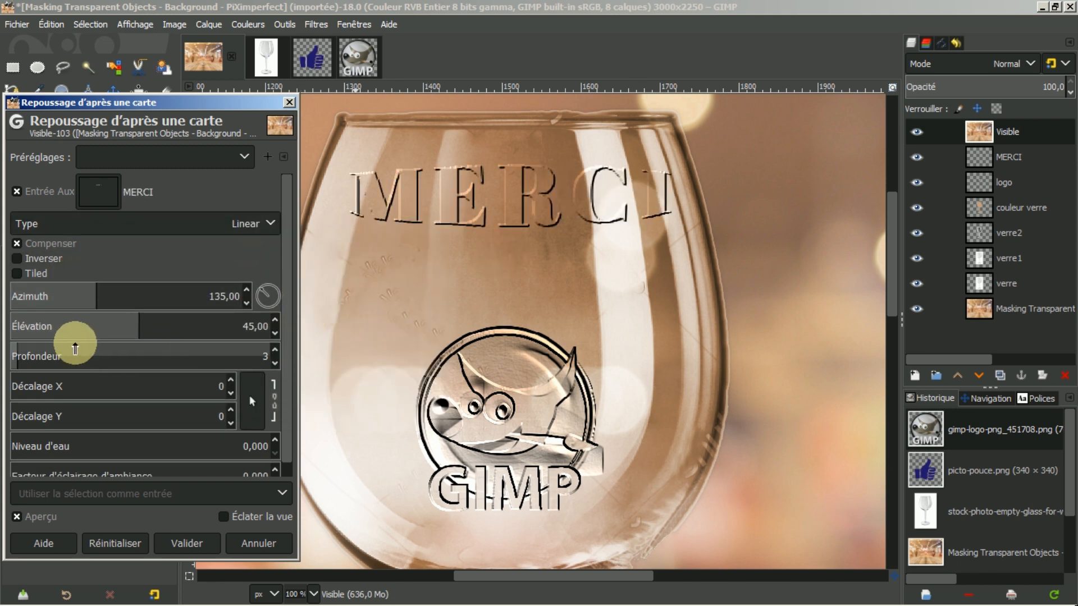
Set the bump map's depth to 1 and elevation to 22.53, and apply it to emboss MERCI into the glass.
left_click(75, 348)
left_click_drag(76, 348, 47, 349)
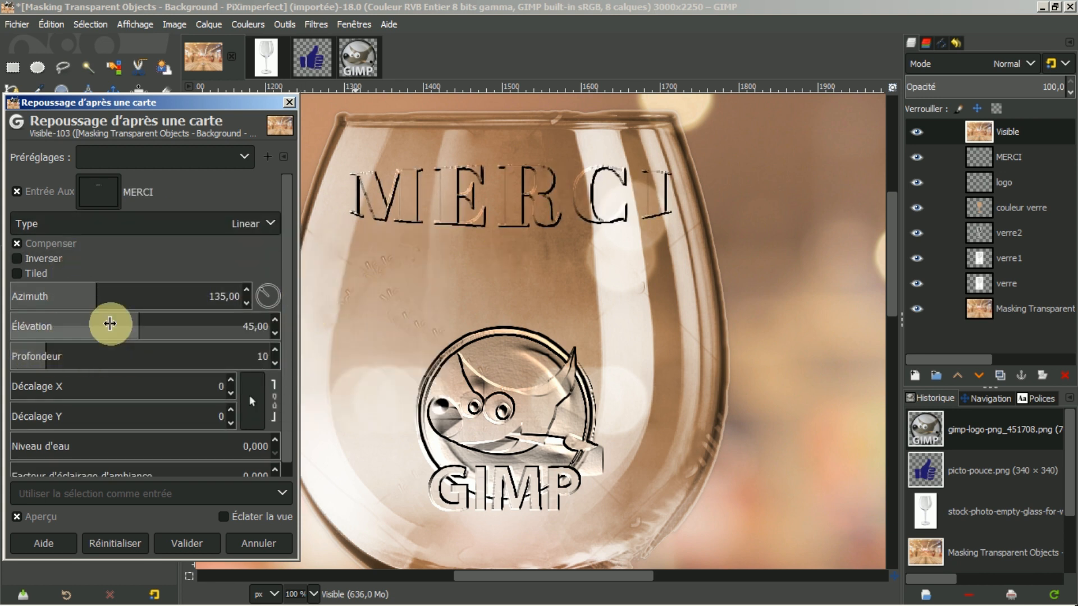
left_click_drag(136, 319, 9, 343)
left_click_drag(103, 309, 74, 322)
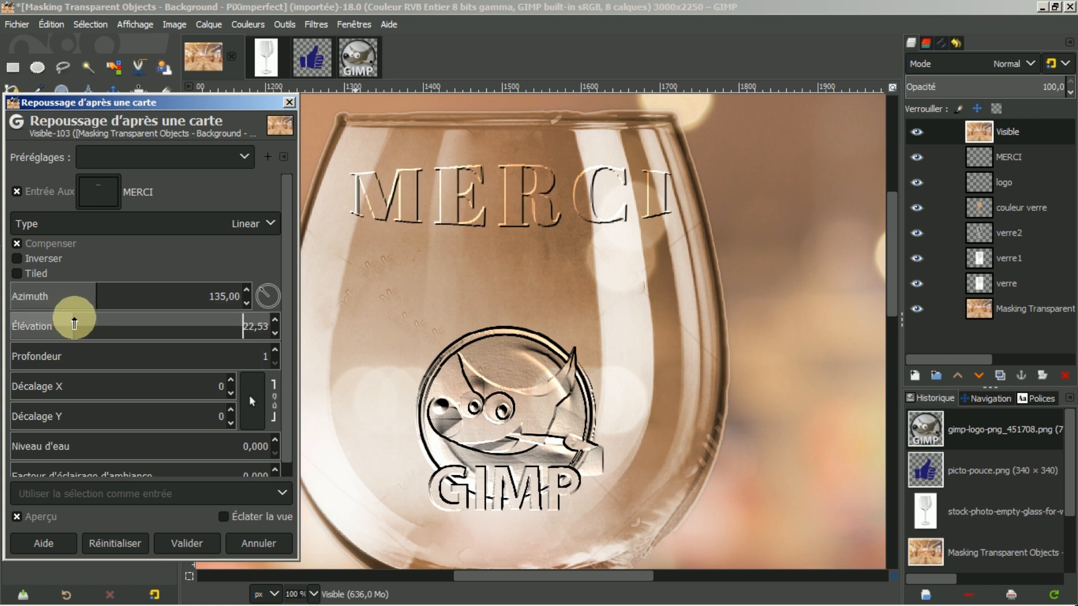
left_click(180, 543)
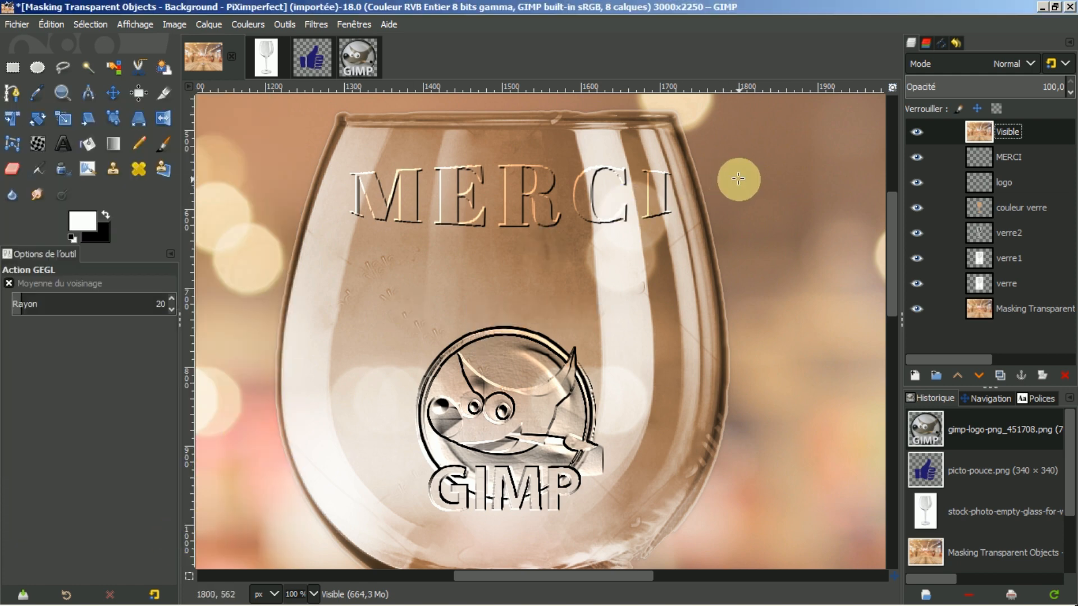
Open the water drop image Gouttes11.jpg from the recently used images.
scroll(678, 282, "down", 1, "ctrl")
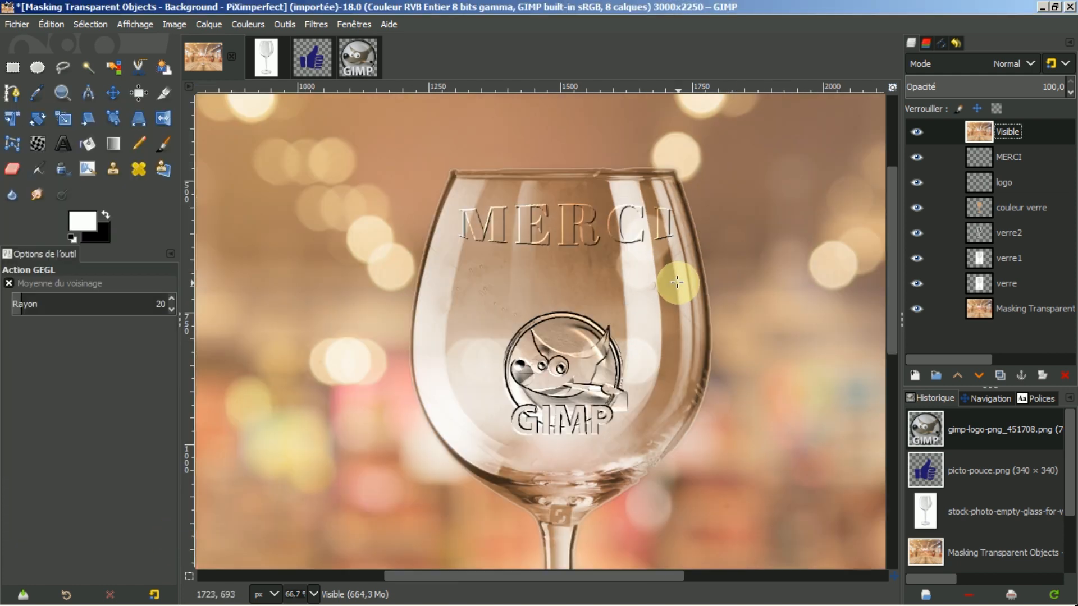
scroll(677, 282, "down", 1, "ctrl")
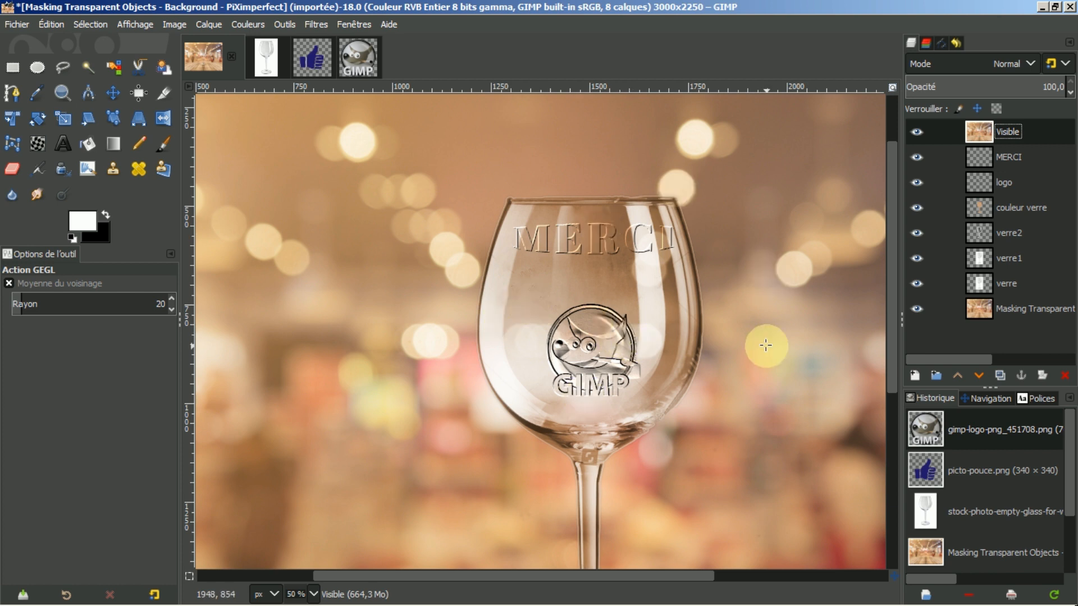
mouse_move(640, 590)
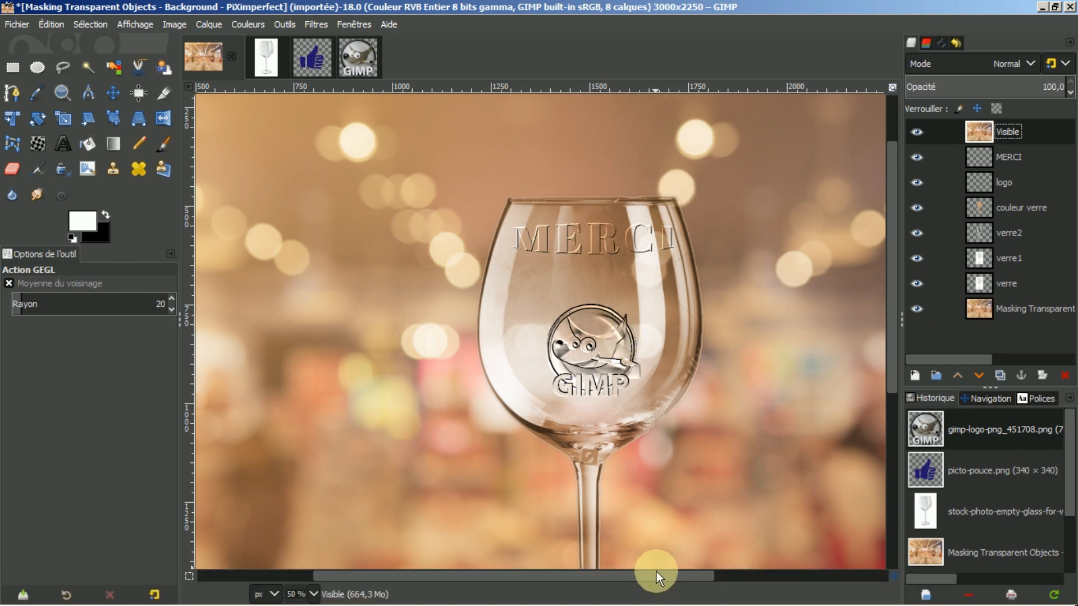
left_click_drag(654, 574, 681, 575)
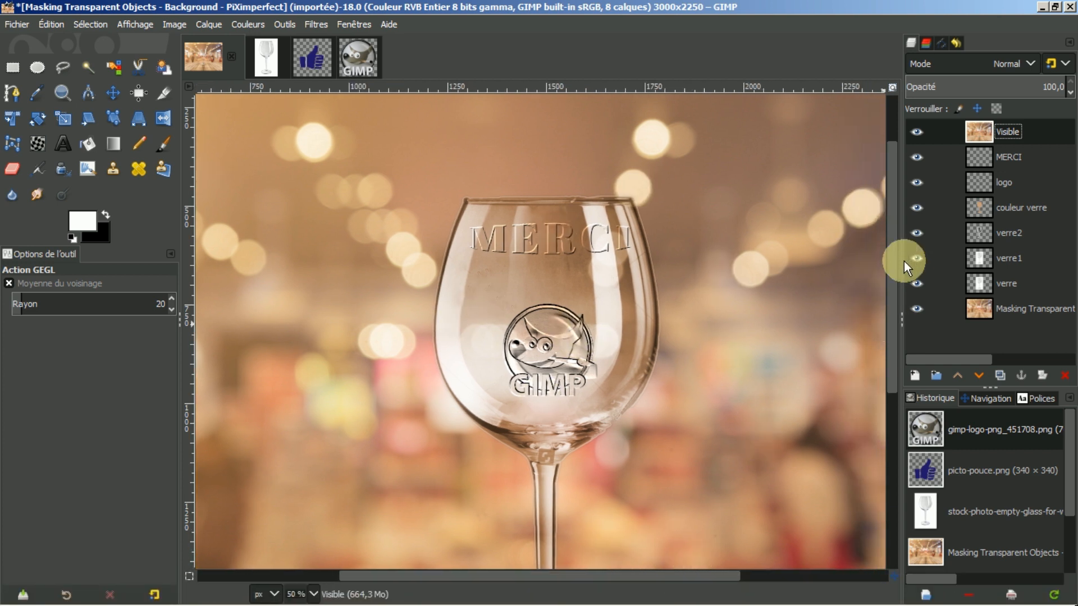
left_click_drag(891, 277, 879, 303)
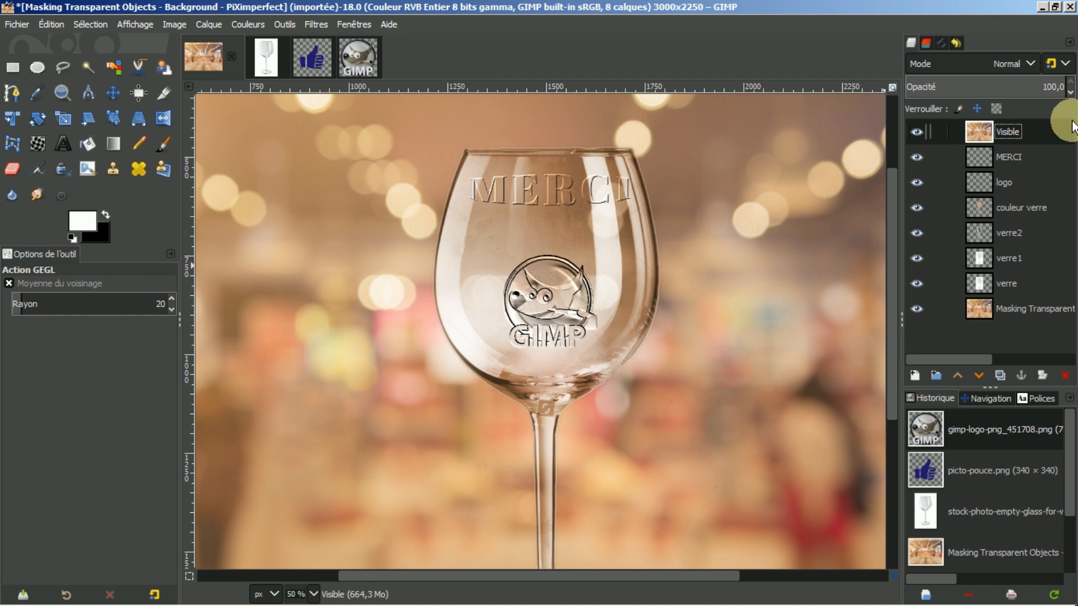
scroll(1063, 446, "down", 3)
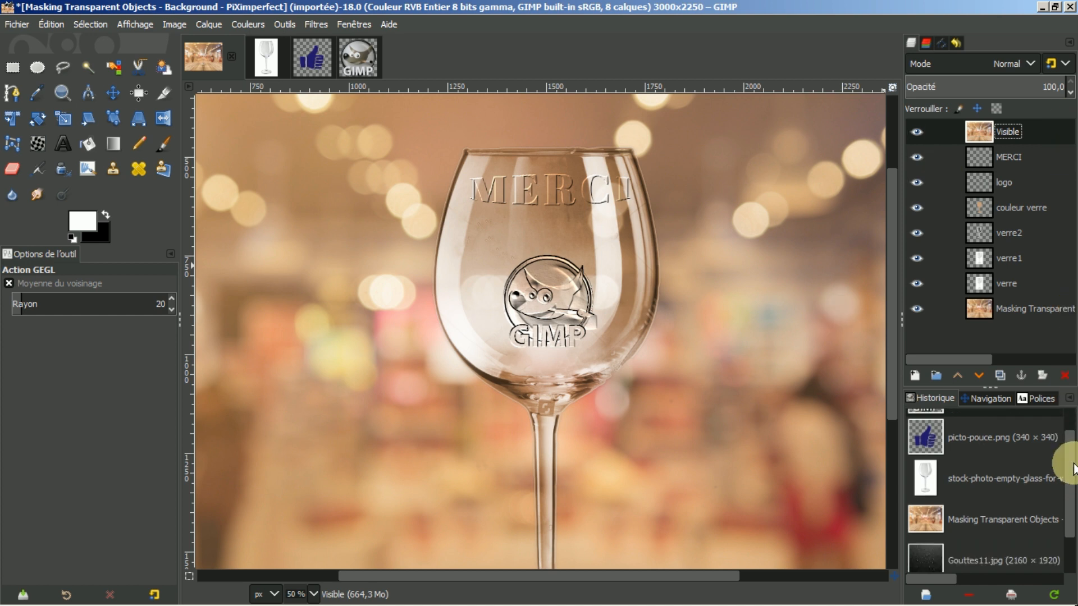
double_click(973, 513)
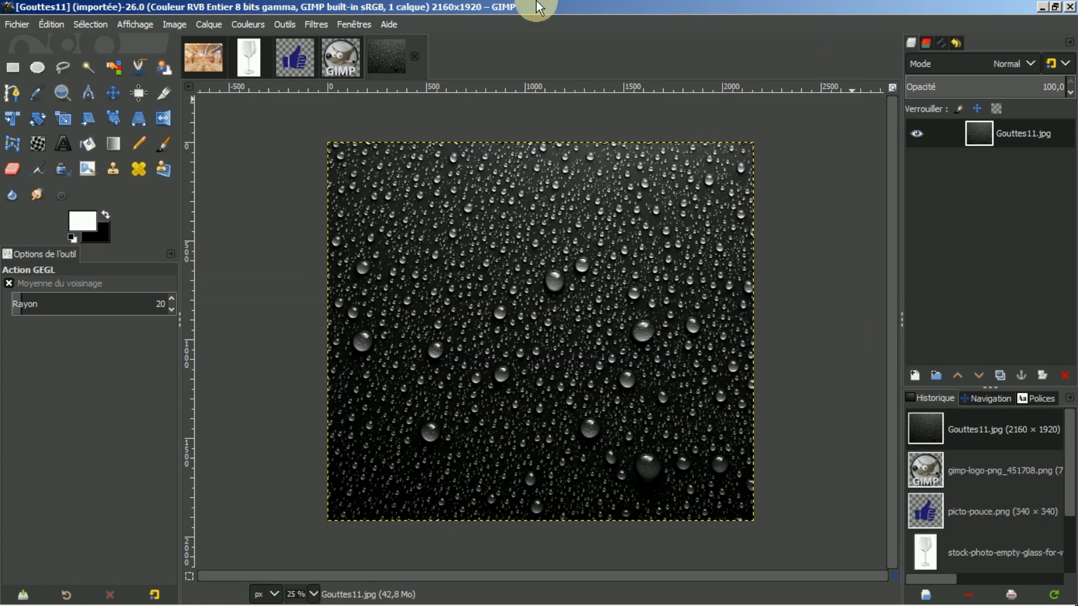
Copy the Gouttes11.jpg picture and paste it into the wine glass composition as a new layer on top.
left_click(42, 25)
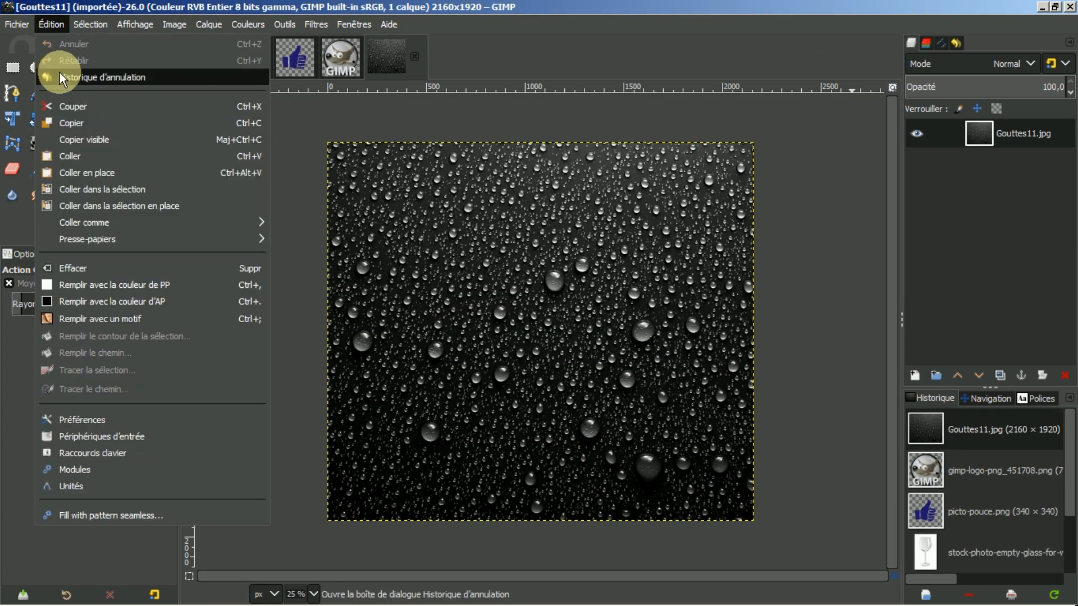
left_click(70, 128)
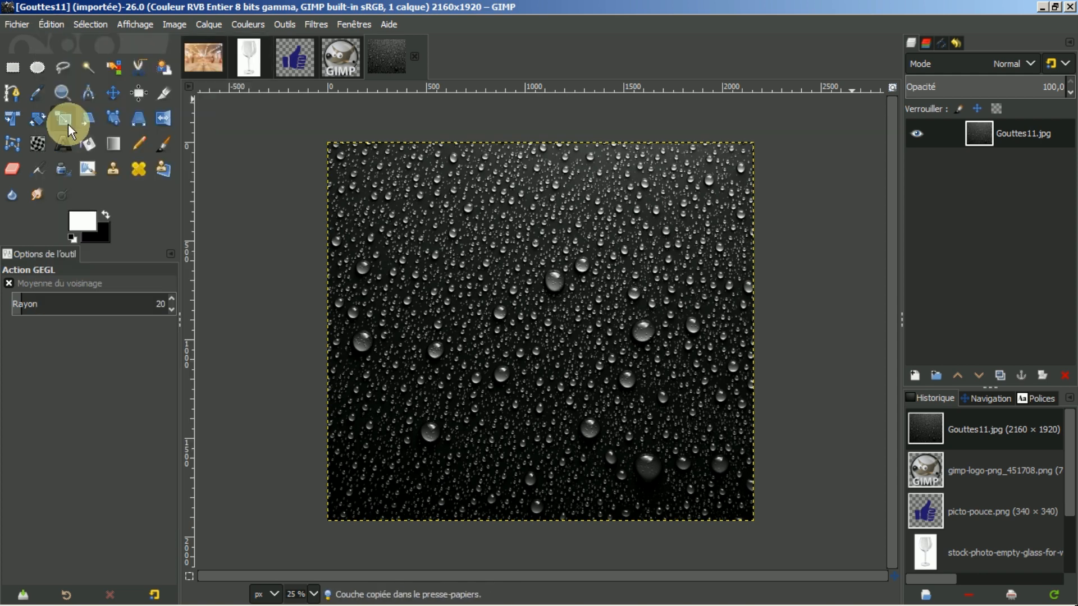
left_click(214, 58)
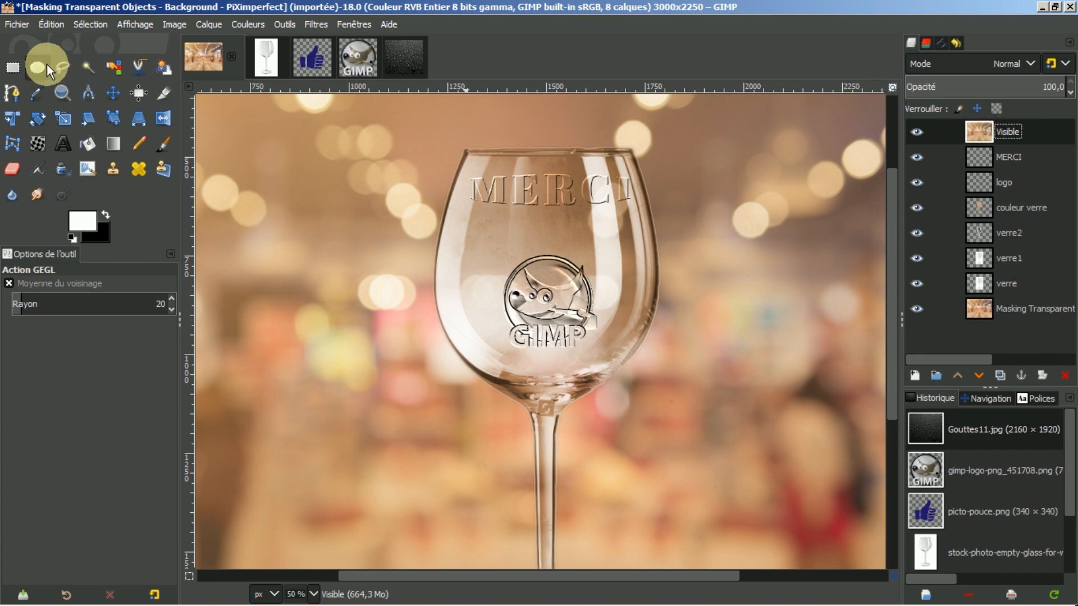
left_click(43, 25)
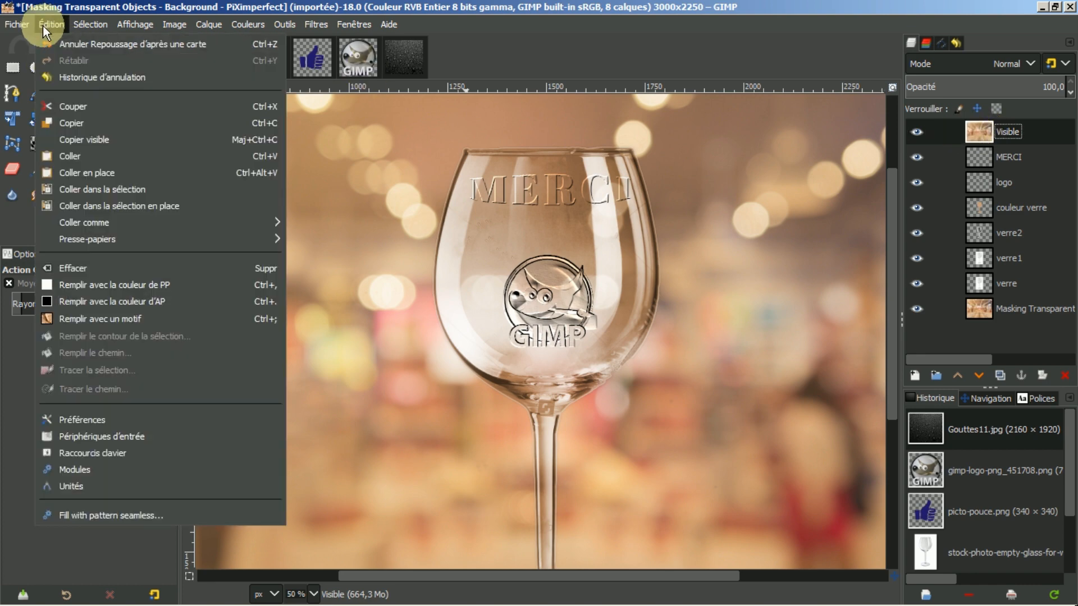
left_click(64, 154)
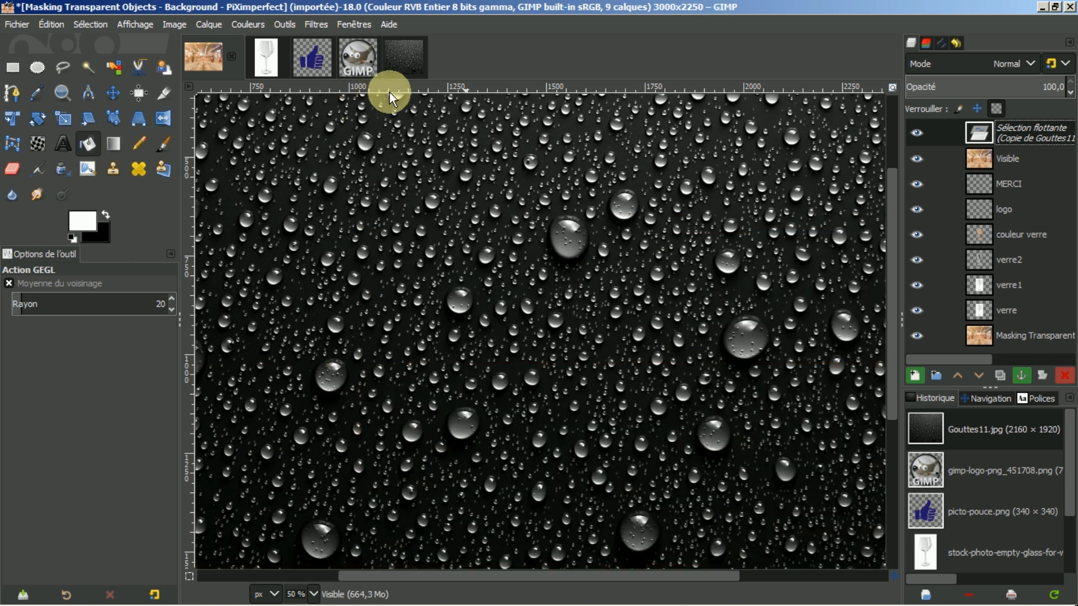
left_click(914, 375)
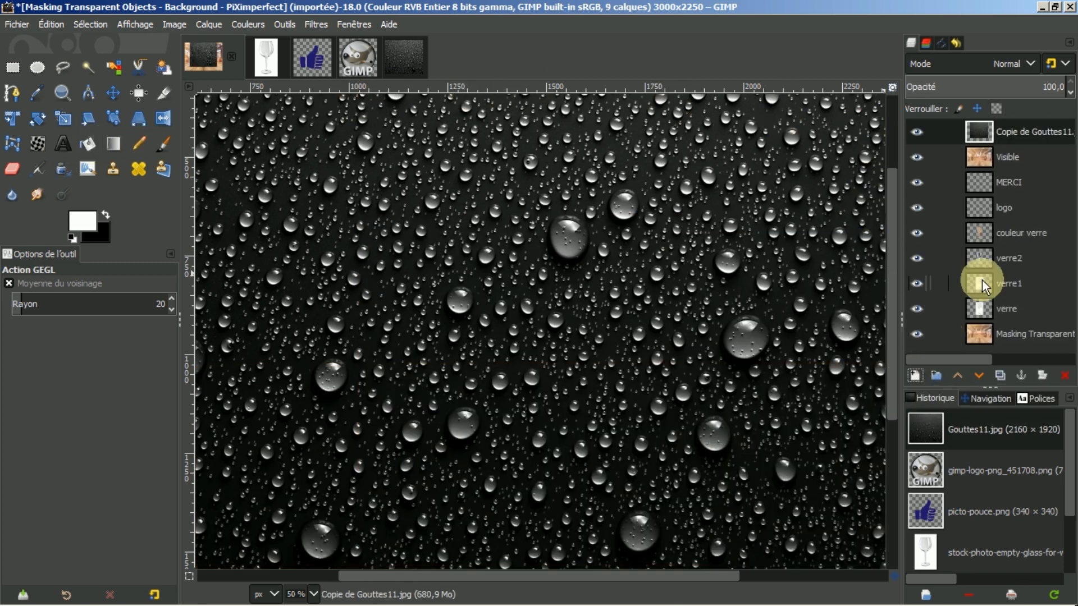
Try the water drop layer at 59.3% opacity over the glass and restore it to 100%.
left_click(1001, 81)
left_click_drag(1009, 89, 1001, 89)
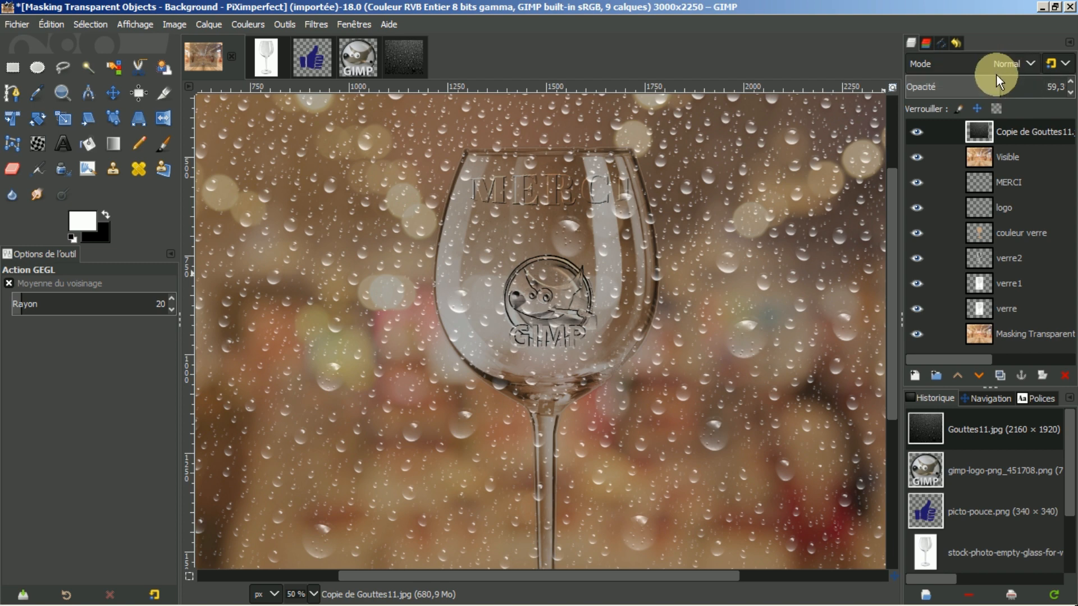
left_click_drag(993, 81, 1075, 104)
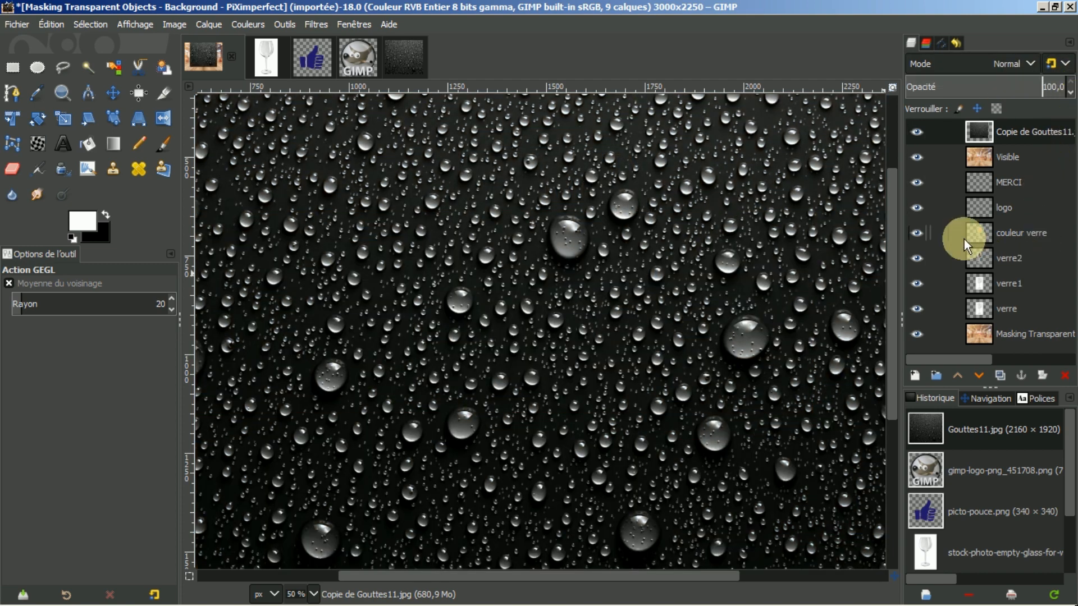
Select the glass shape from the verre2 layer's alpha, invert the selection, and delete that area from the Gouttes11 layer.
left_click(1009, 257)
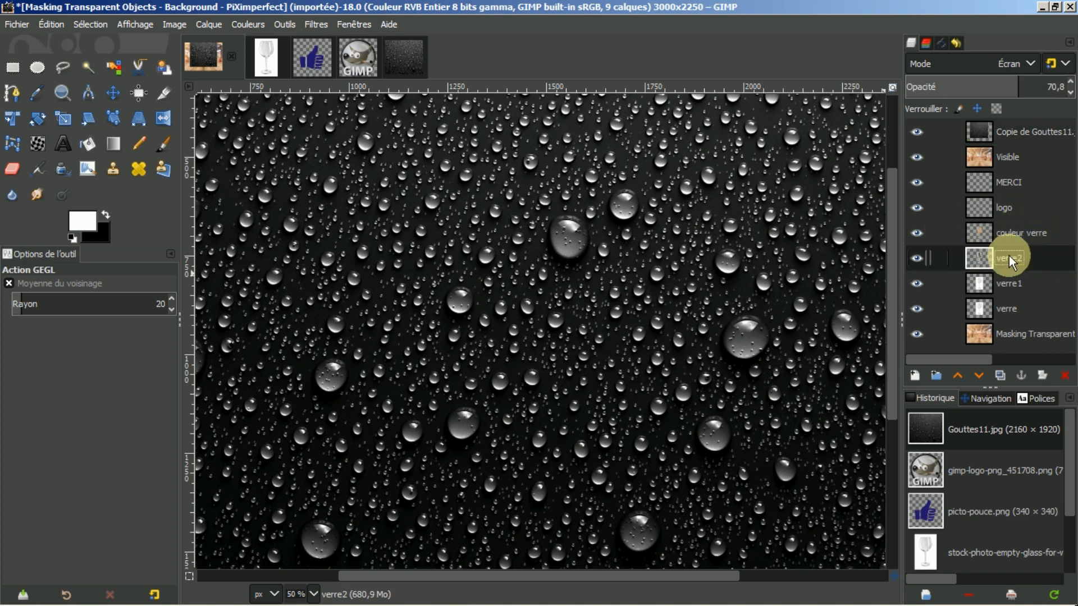
right_click(1009, 257)
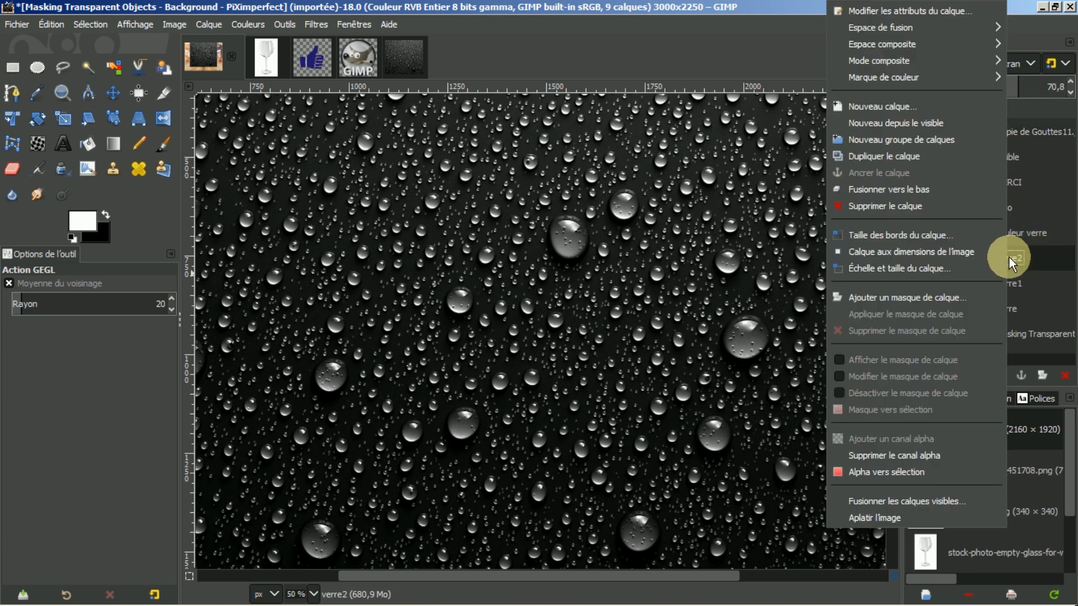
left_click(856, 472)
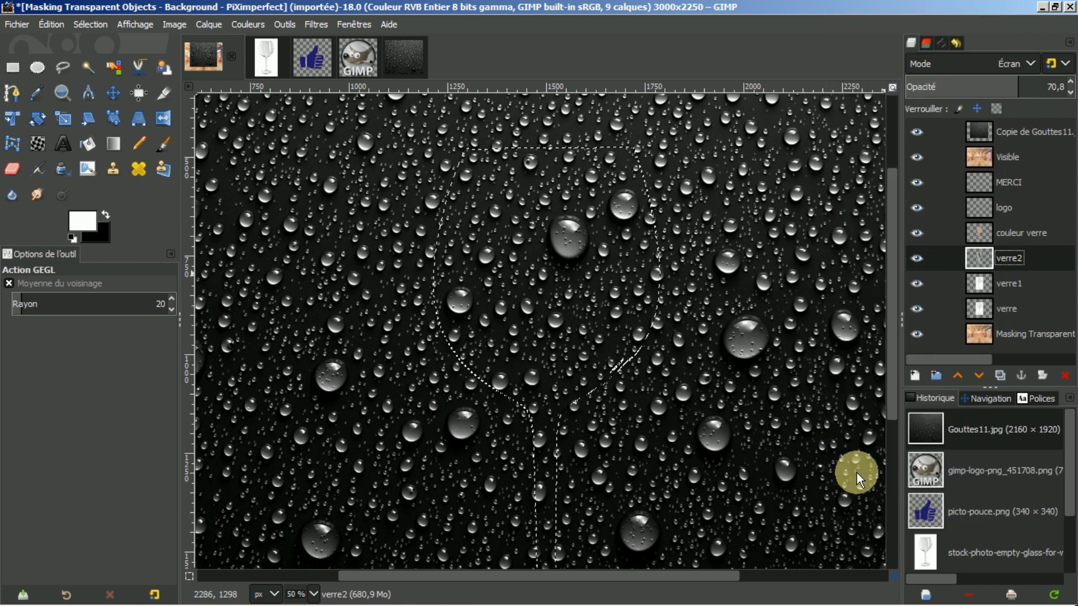
left_click(1003, 131)
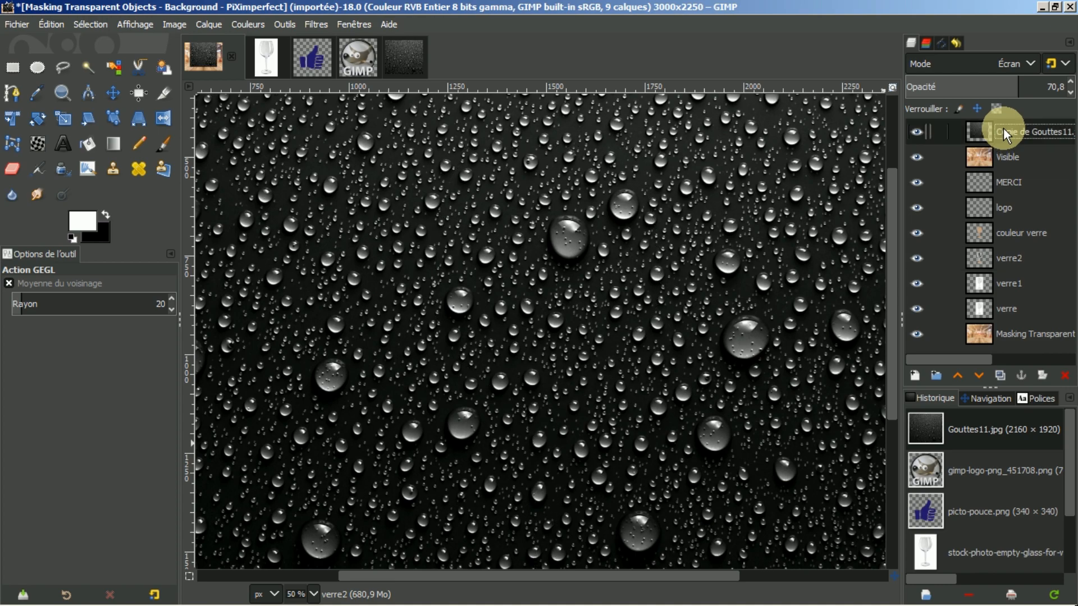
left_click_drag(891, 241, 895, 206)
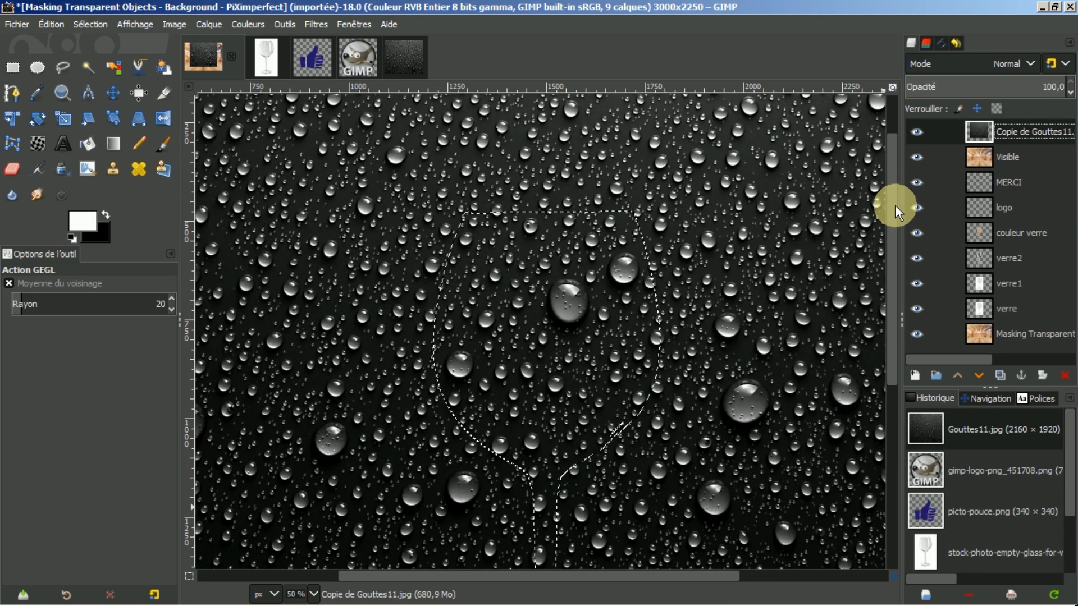
left_click(87, 24)
left_click(97, 76)
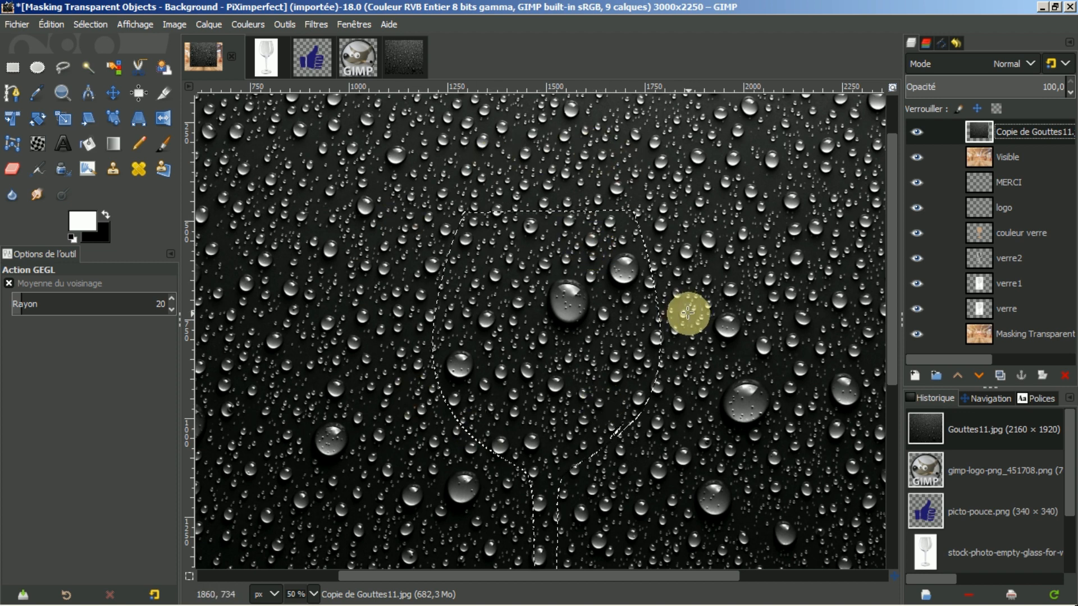
key("Delete")
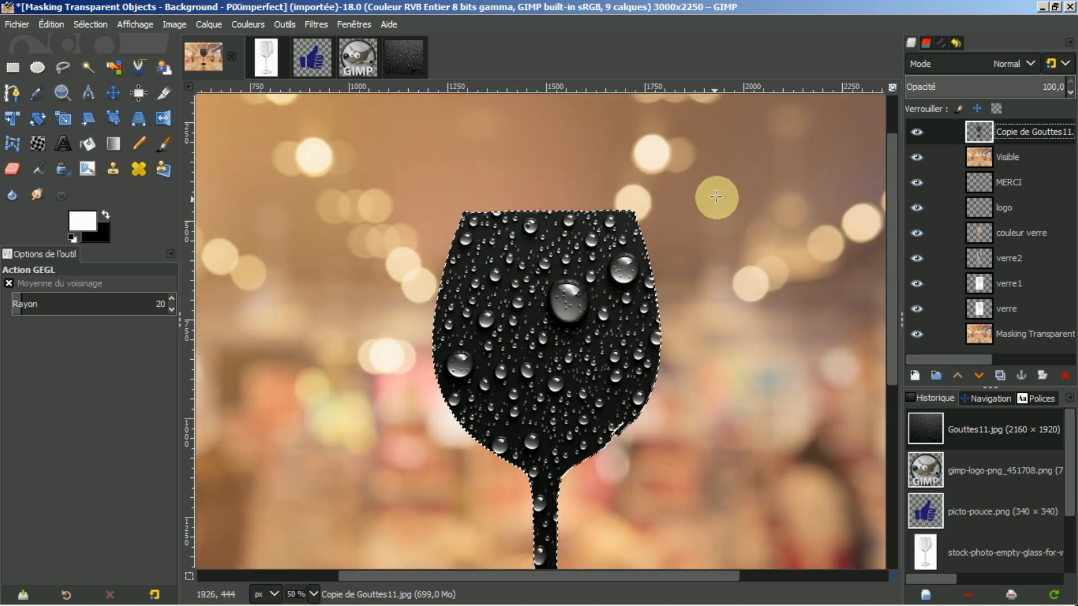
Set the water drop layer's blend mode to Addition and clear the selection.
left_click(1034, 62)
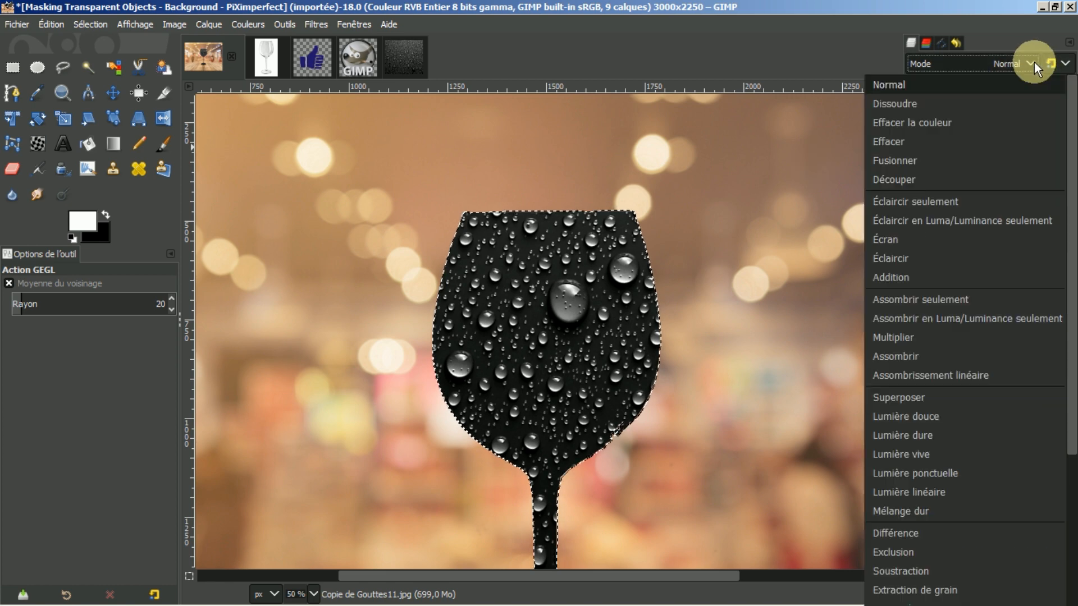
left_click(880, 276)
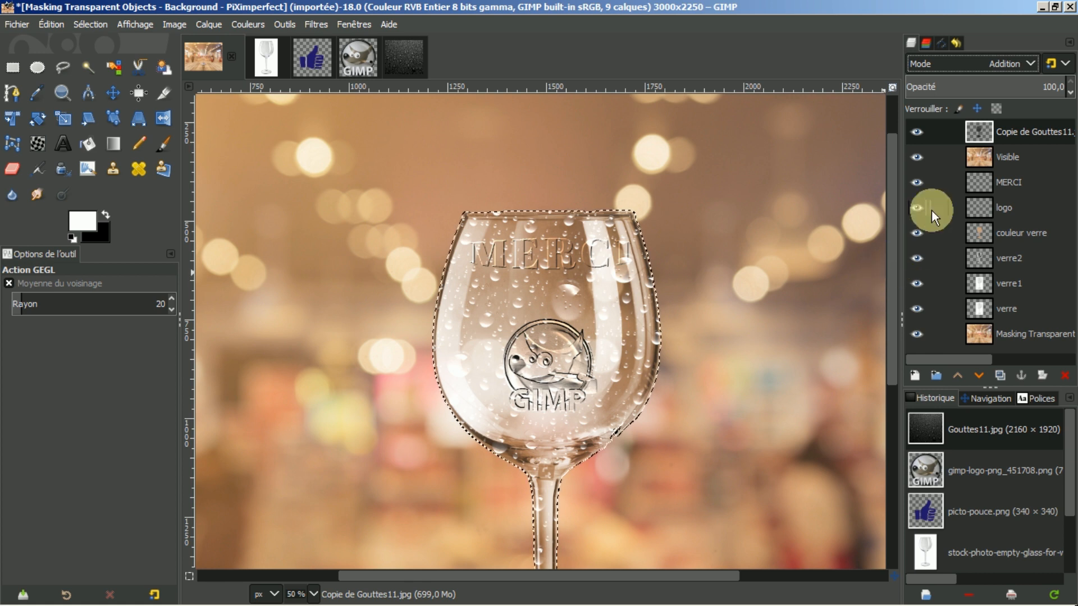
left_click(84, 24)
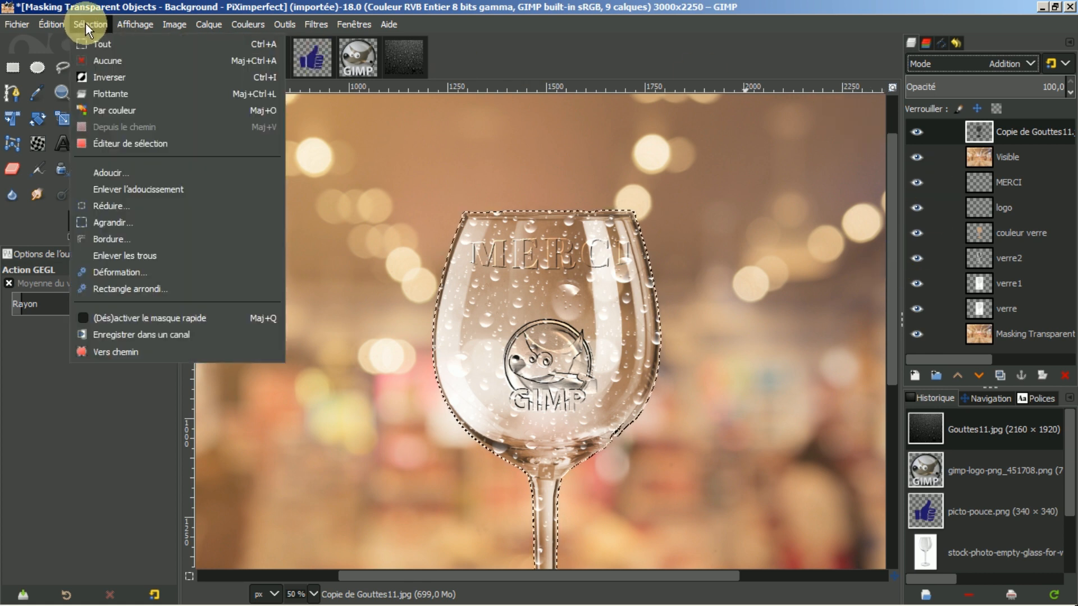
left_click(93, 60)
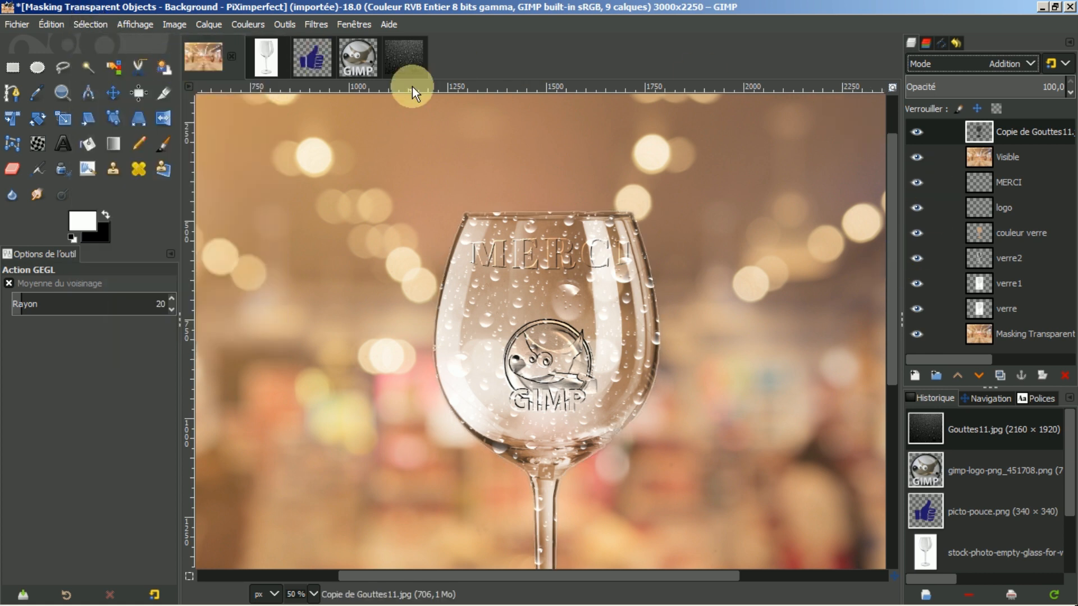
Resize the water drop layer's boundary to the image dimensions.
left_click_drag(895, 207, 903, 352)
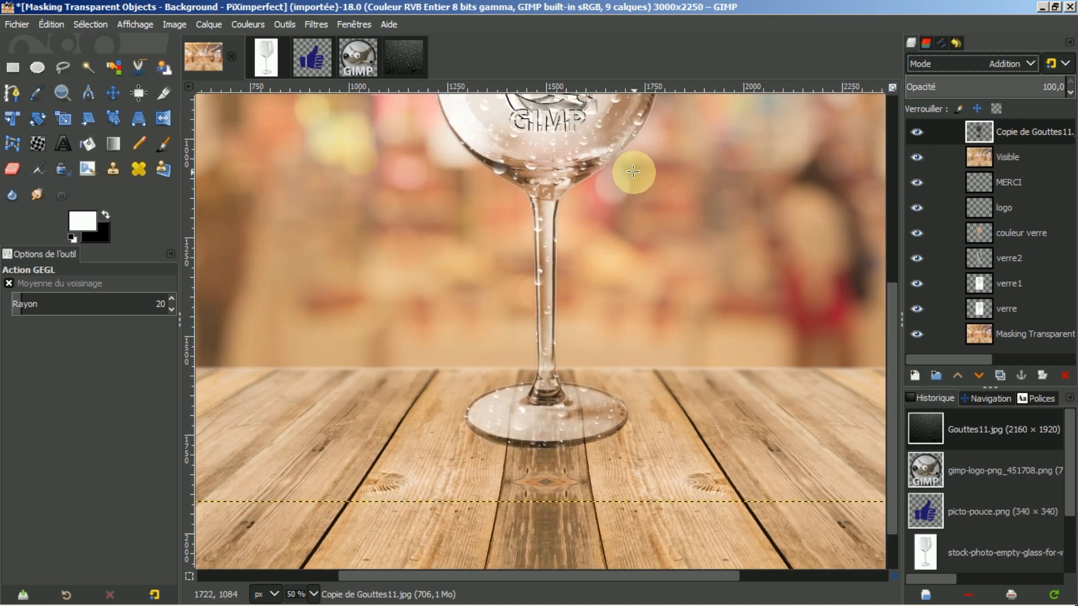
right_click(1015, 132)
left_click(950, 251)
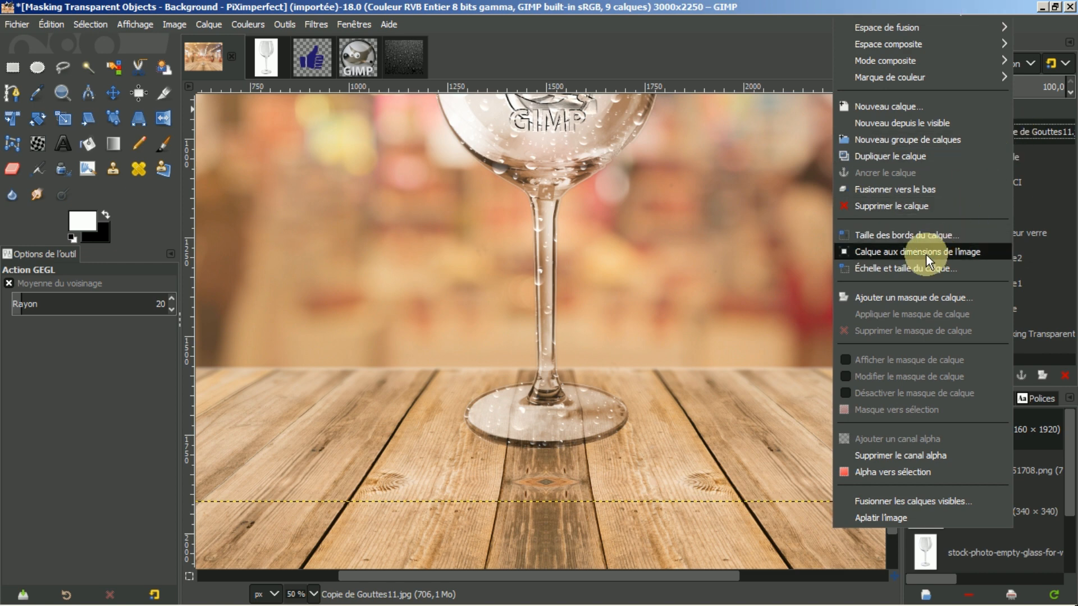
Set the Eraser size to 56 and erase the drops along the rim of the glass's foot on the drop layer.
left_click(12, 169)
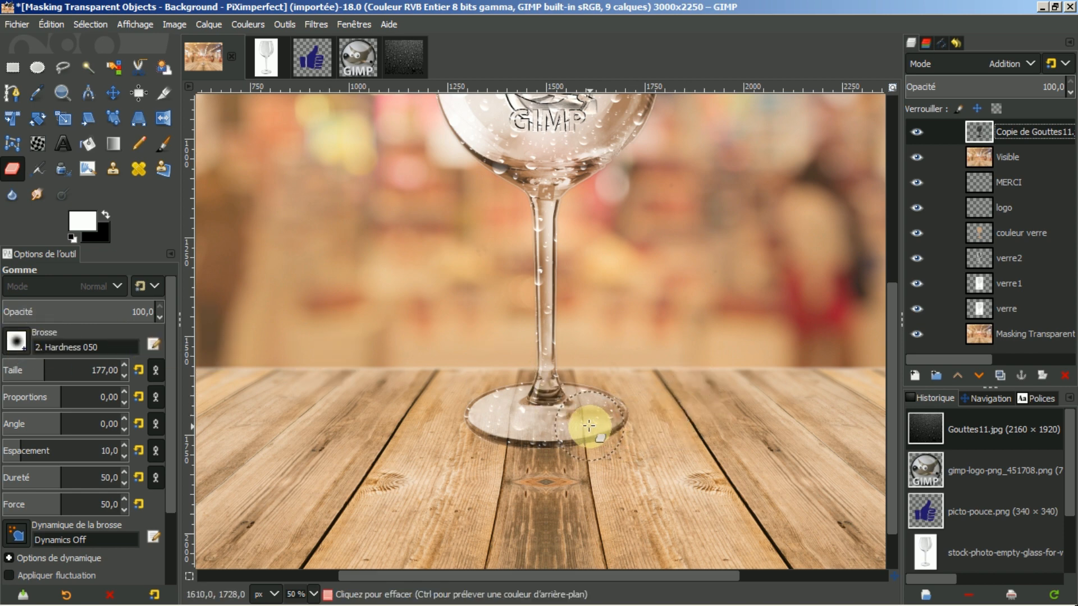
scroll(588, 425, "up", 3)
key("bracketleft")
key("bracketleft")
key("bracketleft")
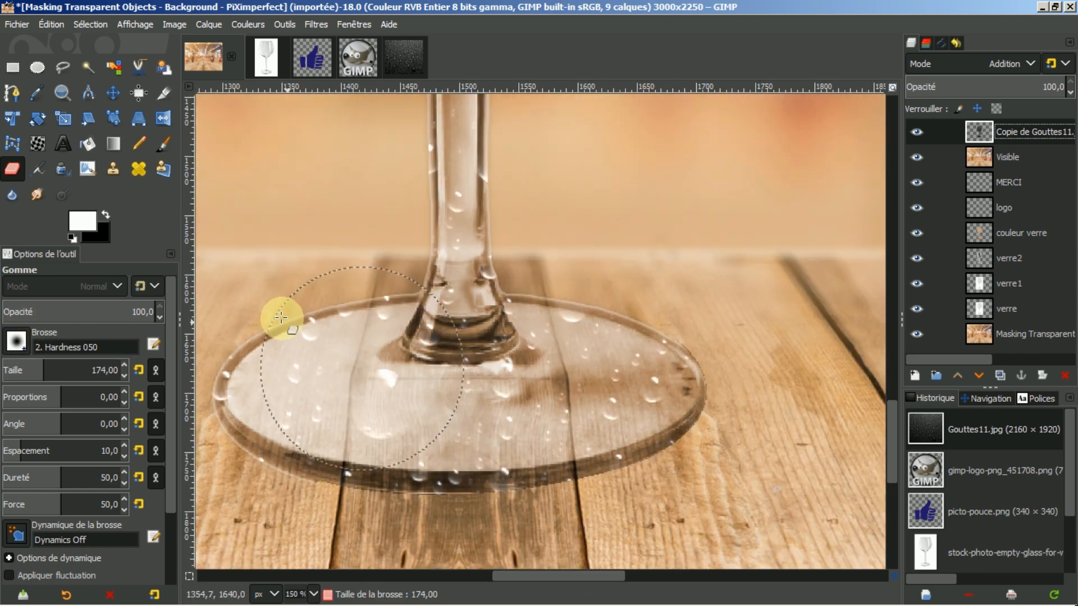
left_click_drag(40, 368, 23, 368)
mouse_move(276, 455)
left_mouse_down()
mouse_move(371, 488)
mouse_move(462, 498)
mouse_move(573, 479)
mouse_move(690, 431)
left_mouse_up()
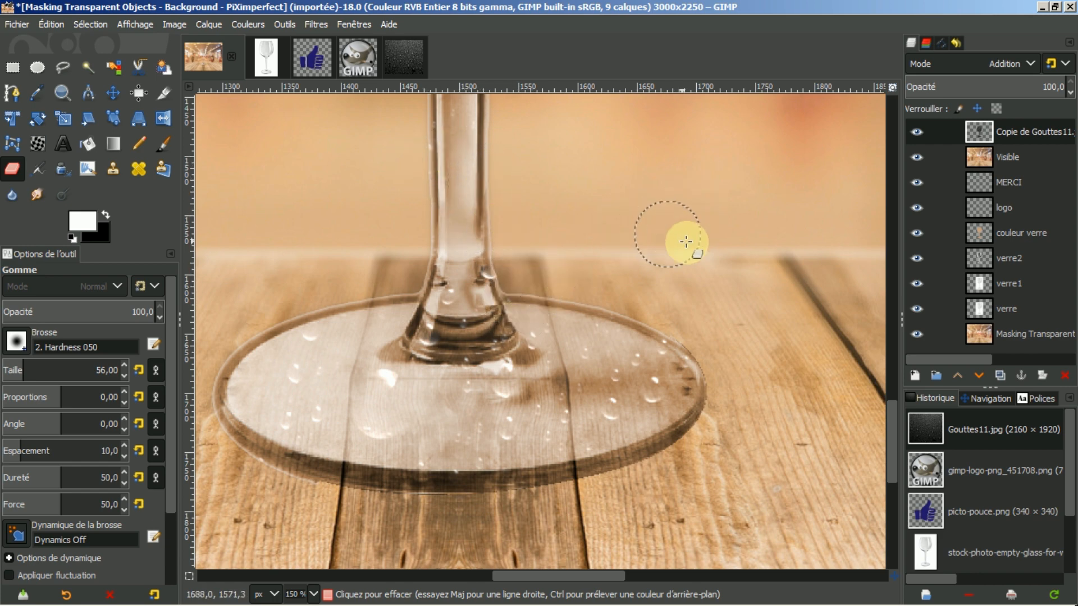
Erase the water drops along the whole stem of the glass up to the base of the bowl.
left_click_drag(892, 437, 890, 380)
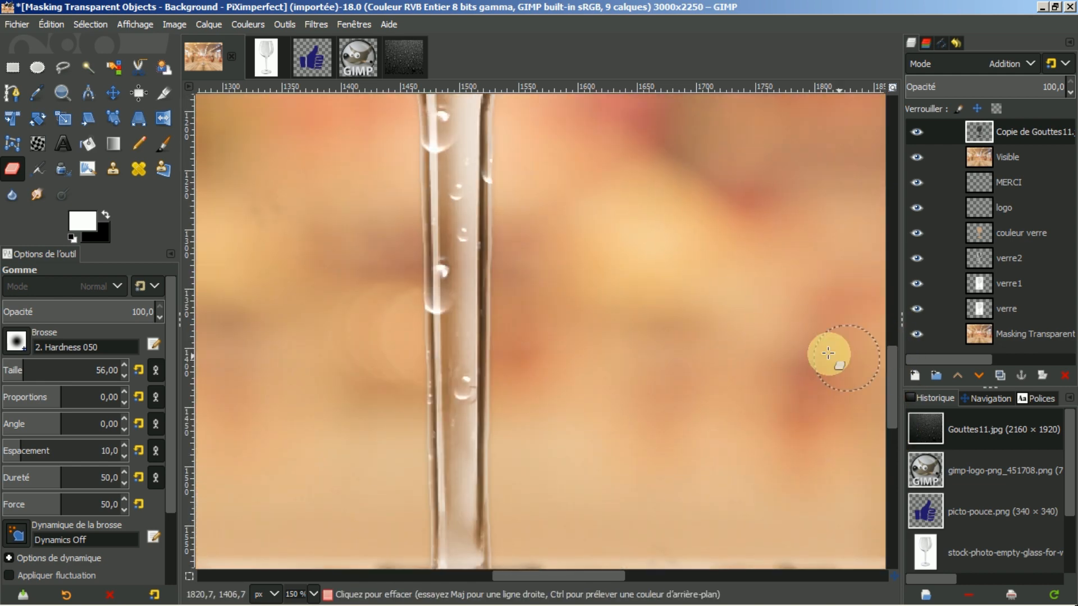
mouse_move(435, 258)
left_mouse_down()
mouse_move(470, 400)
mouse_move(409, 366)
mouse_move(433, 429)
mouse_move(404, 479)
mouse_move(493, 238)
mouse_move(438, 141)
mouse_move(472, 244)
mouse_move(458, 165)
mouse_move(498, 161)
left_mouse_up()
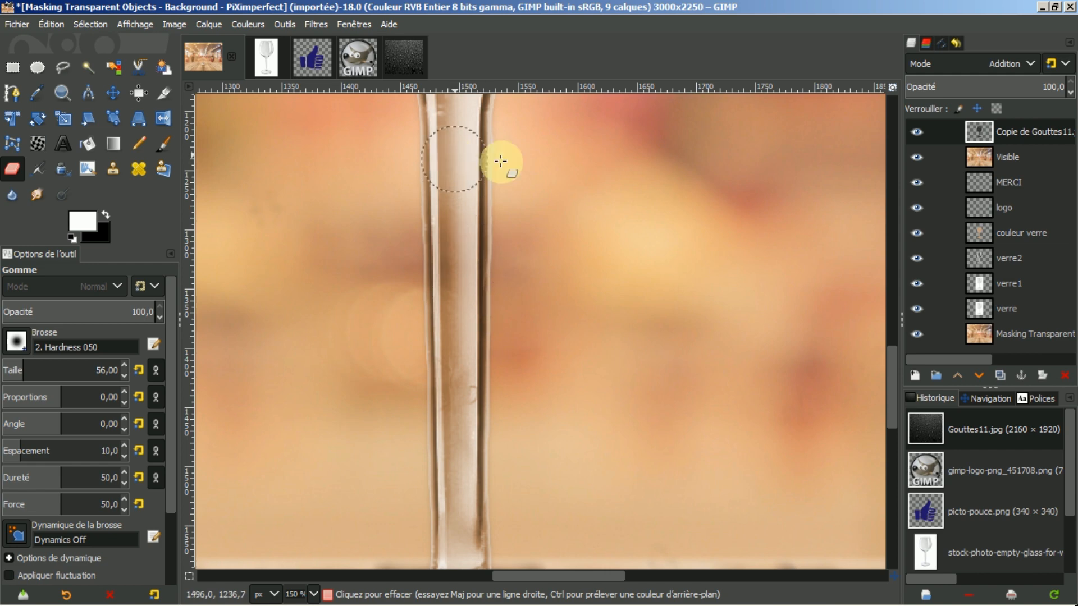
left_click_drag(888, 379, 887, 325)
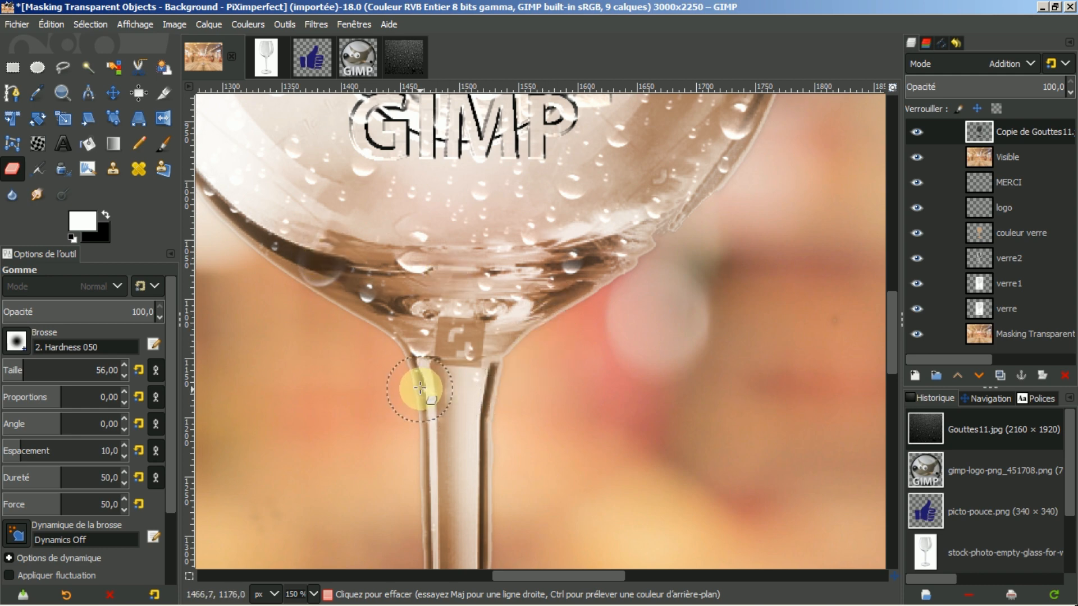
Erase the water drops that overlap both side edges of the glass bowl.
left_click_drag(897, 327, 891, 269)
scroll(657, 280, "down", 2)
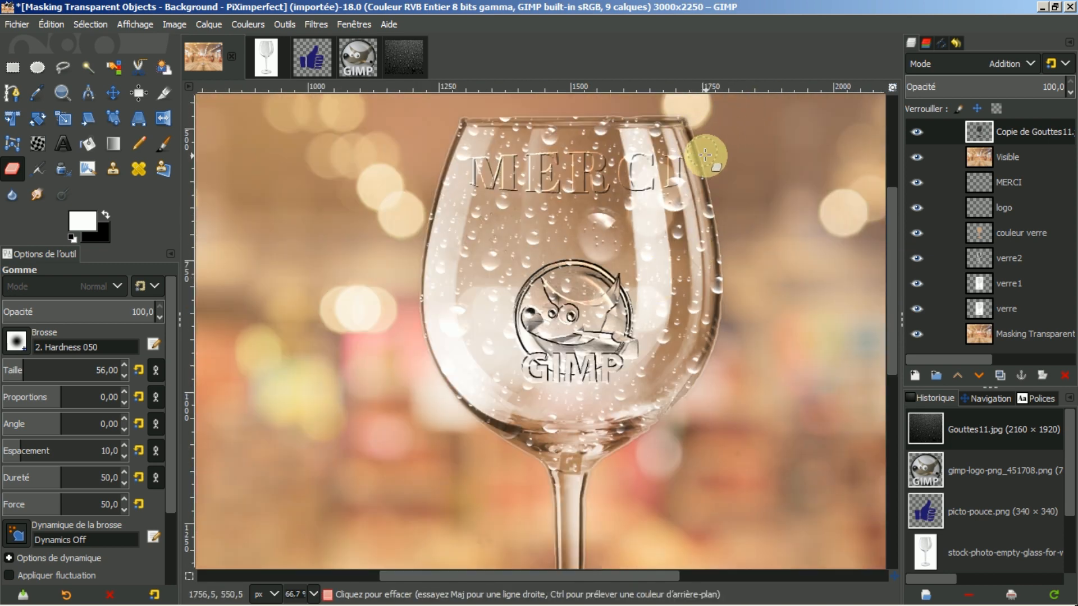
mouse_move(707, 173)
left_mouse_down()
mouse_move(719, 308)
mouse_move(707, 359)
mouse_move(683, 395)
mouse_move(709, 361)
mouse_move(673, 404)
left_mouse_up()
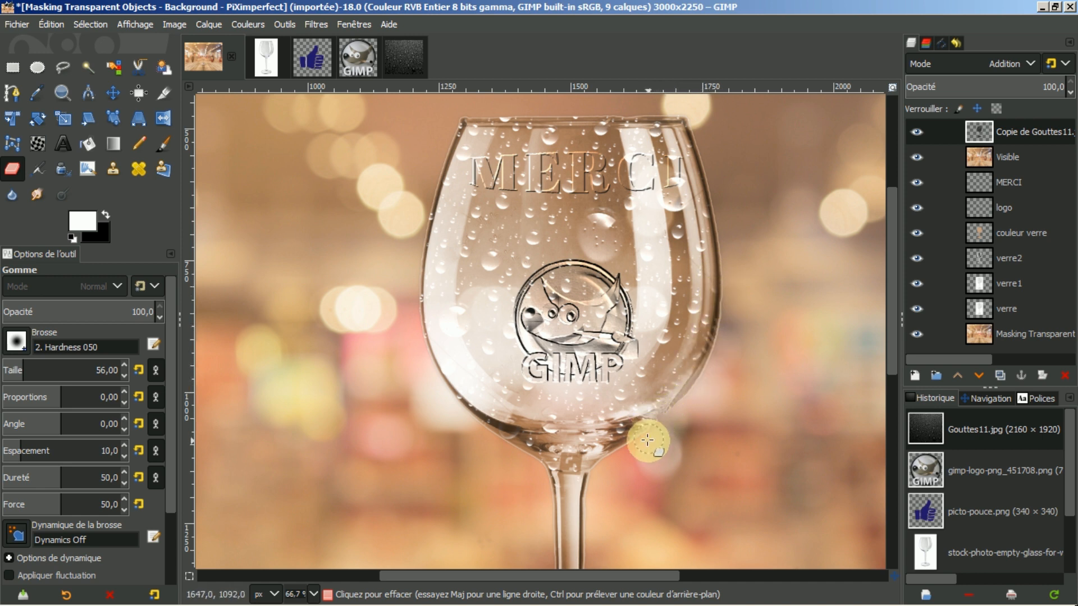
mouse_move(463, 128)
left_mouse_down()
mouse_move(424, 216)
mouse_move(426, 342)
left_mouse_up()
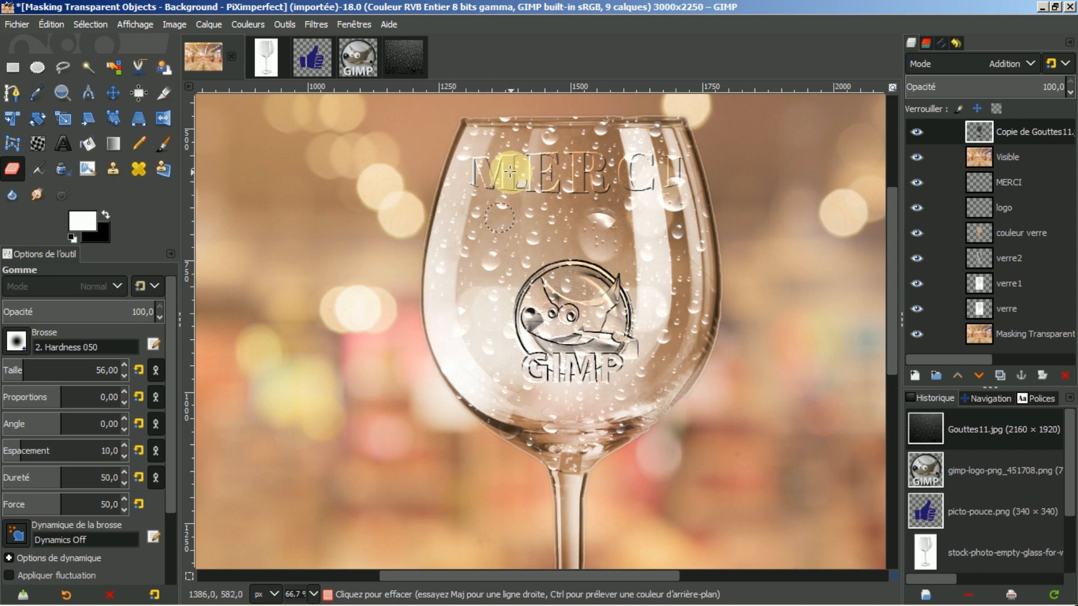
Enlarge the Eraser to 127 and erase the drops over MERCI, the upper bowl and the GIMP logo.
left_click_drag(33, 370, 91, 369)
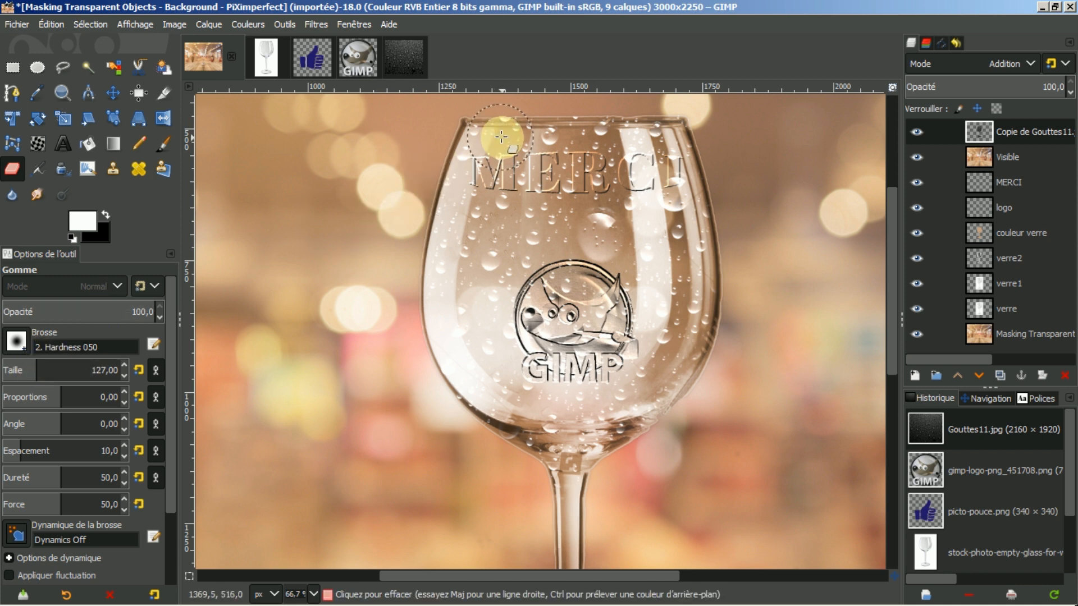
mouse_move(497, 136)
left_mouse_down()
mouse_move(529, 119)
mouse_move(666, 141)
mouse_move(543, 174)
mouse_move(541, 164)
mouse_move(479, 180)
mouse_move(456, 171)
mouse_move(553, 157)
mouse_move(599, 162)
mouse_move(679, 208)
mouse_move(675, 193)
mouse_move(598, 242)
mouse_move(585, 228)
mouse_move(589, 240)
mouse_move(491, 260)
mouse_move(529, 239)
mouse_move(513, 215)
mouse_move(454, 217)
mouse_move(553, 218)
mouse_move(587, 183)
mouse_move(616, 190)
mouse_move(582, 195)
mouse_move(664, 227)
mouse_move(686, 215)
mouse_move(669, 242)
mouse_move(527, 272)
mouse_move(580, 270)
mouse_move(564, 277)
mouse_move(578, 311)
mouse_move(542, 316)
mouse_move(581, 352)
mouse_move(607, 342)
mouse_move(615, 288)
mouse_move(530, 321)
mouse_move(490, 246)
mouse_move(472, 245)
mouse_move(467, 256)
mouse_move(492, 277)
mouse_move(603, 305)
mouse_move(699, 202)
mouse_move(581, 195)
mouse_move(525, 234)
mouse_move(561, 132)
mouse_move(541, 140)
mouse_move(546, 153)
mouse_move(502, 96)
mouse_move(494, 141)
mouse_move(554, 115)
mouse_move(617, 185)
mouse_move(682, 145)
mouse_move(688, 169)
mouse_move(646, 285)
left_mouse_up()
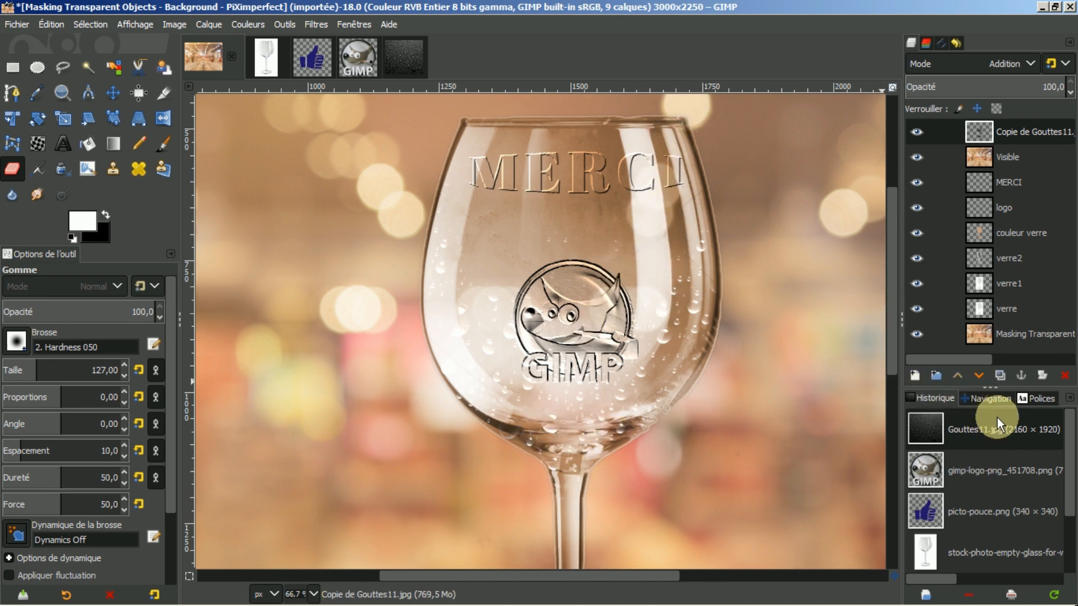
left_click(1000, 399)
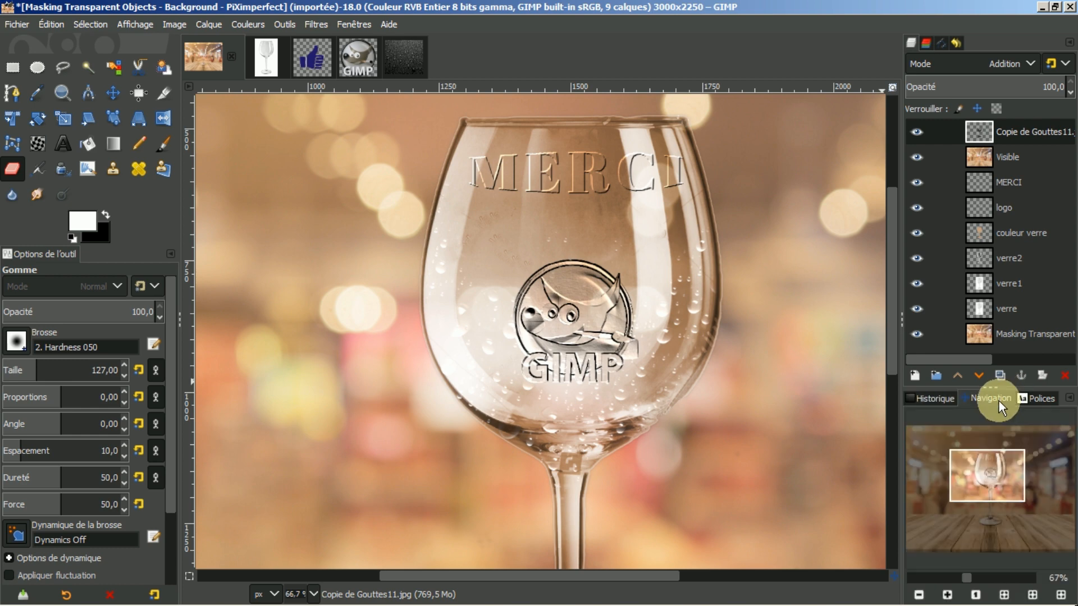
left_click(919, 595)
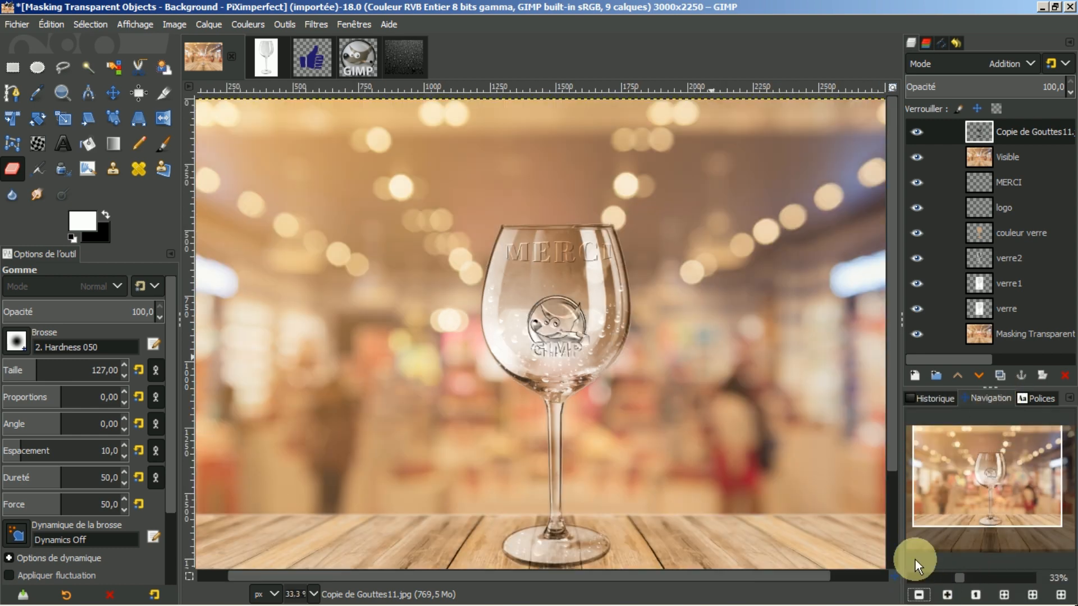
left_click_drag(702, 574, 725, 572)
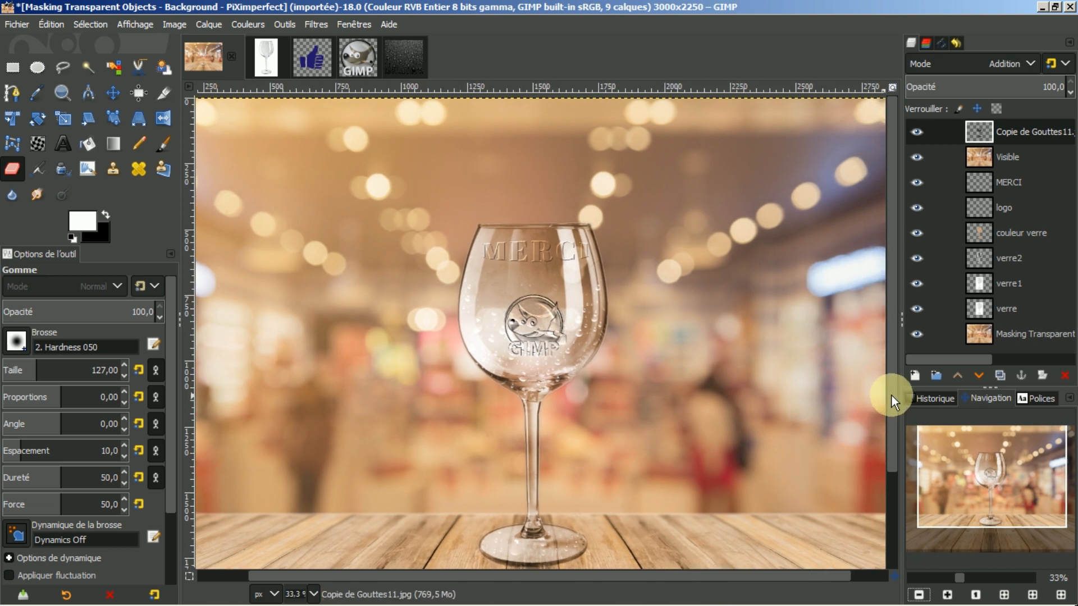
left_click_drag(891, 396, 897, 423)
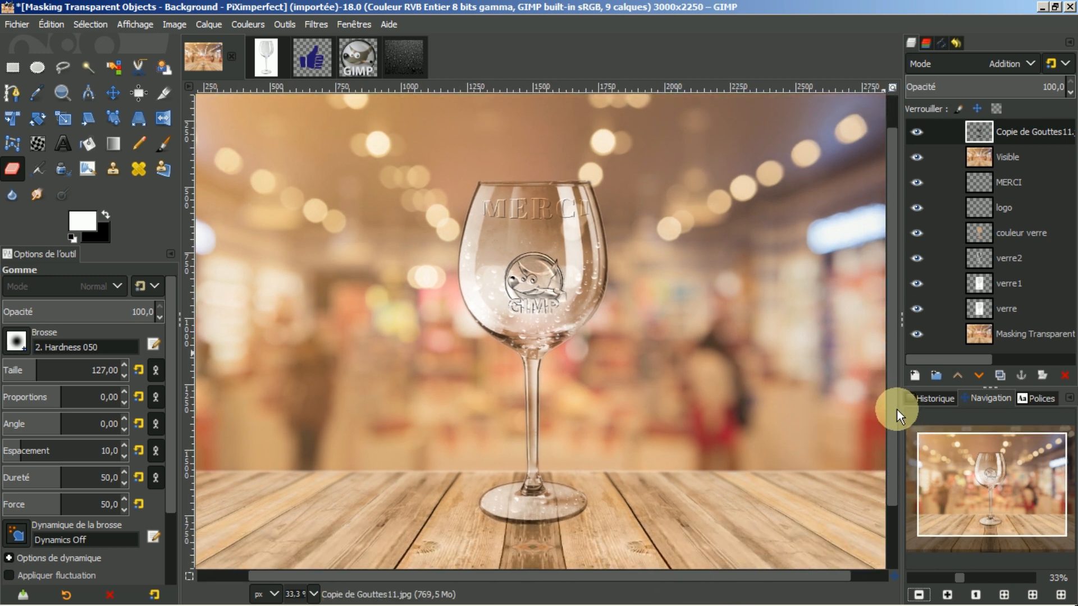